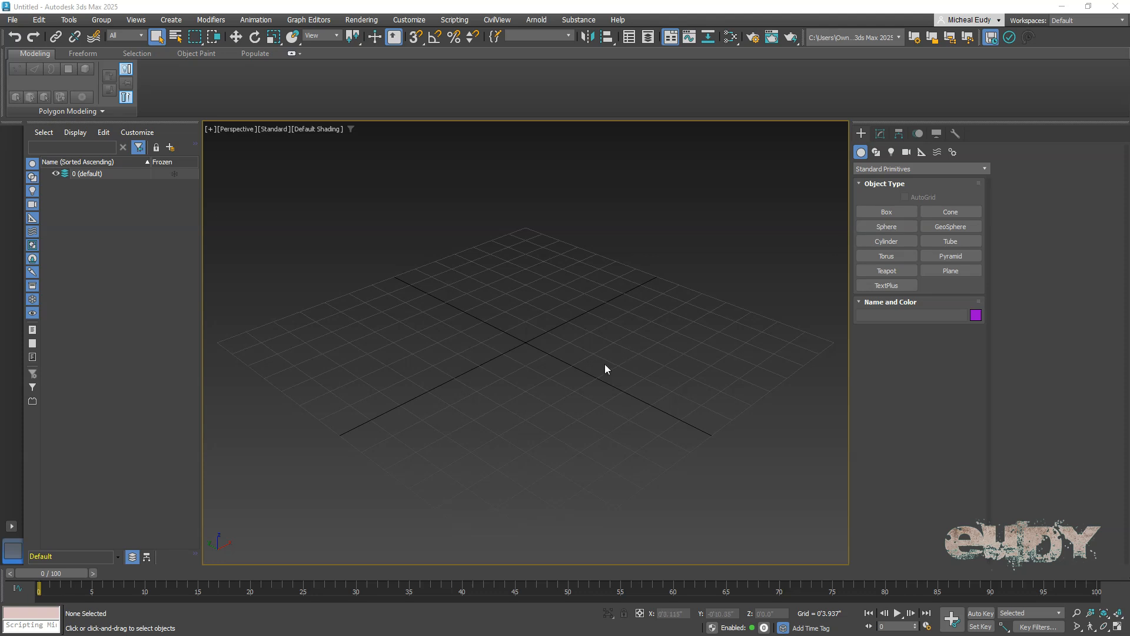
Step: Switch to the front view and turn on snapping with Grid Points enabled for drawing splines
key(f)
middle_drag(581, 291, 526, 356)
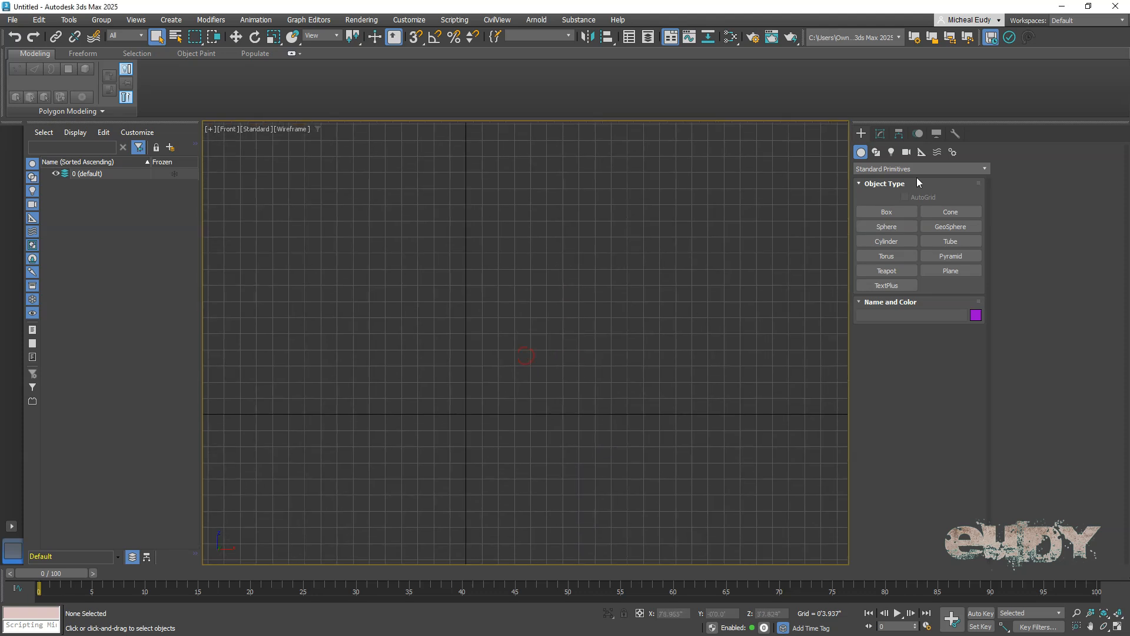
click(875, 153)
right_click(415, 37)
click(497, 276)
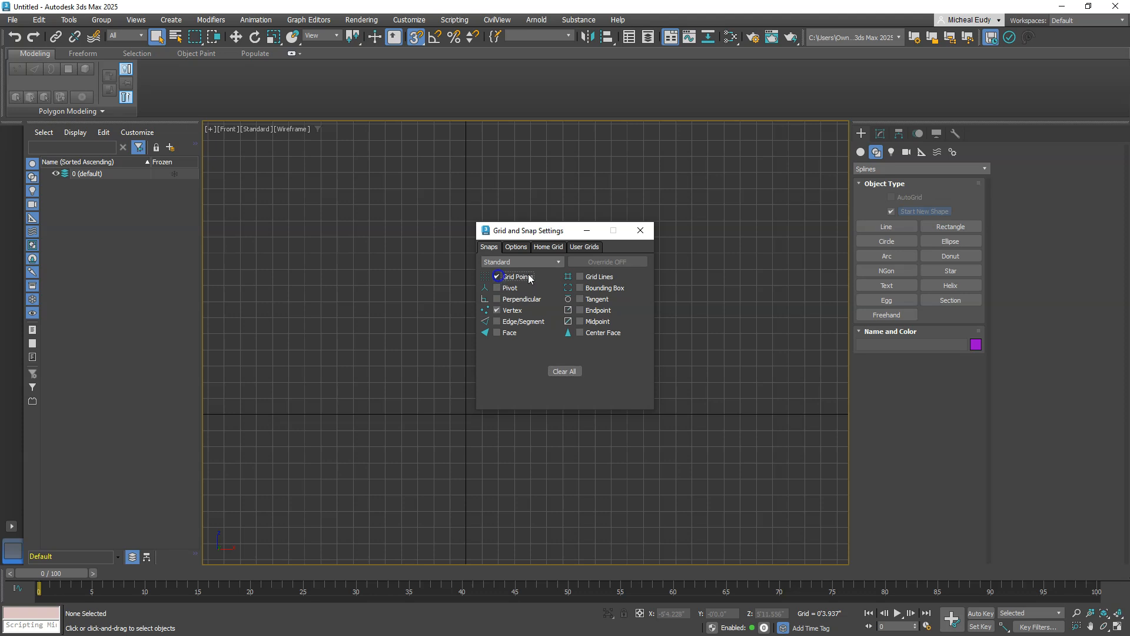
click(640, 230)
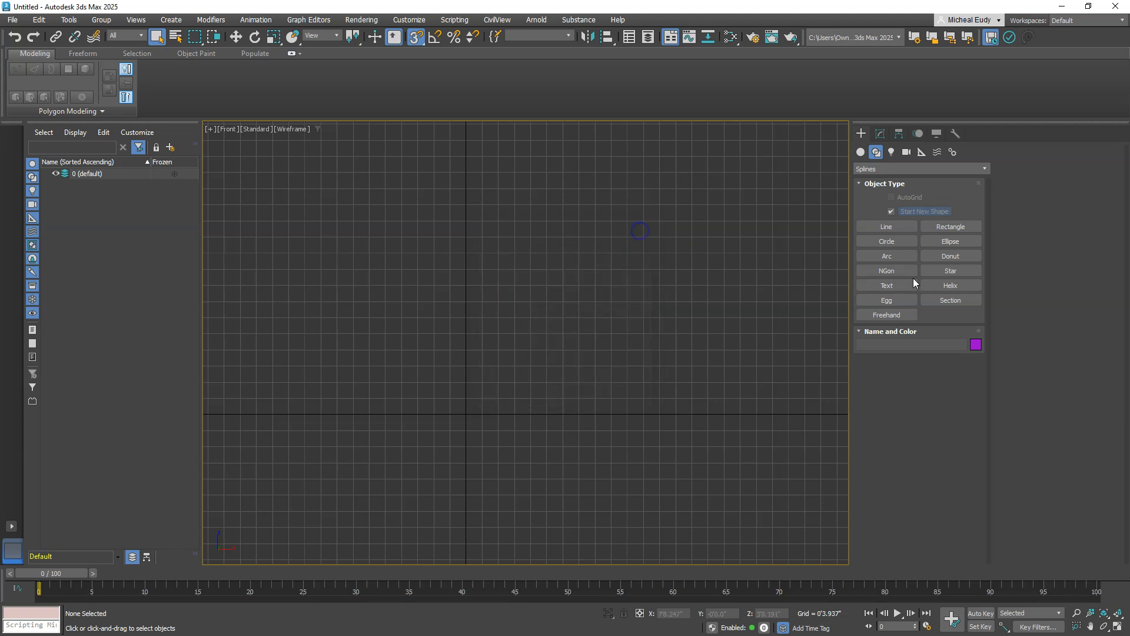
Step: Draw a straight vertical spline line upward from the grid origin, snapping its points to the grid
click(887, 227)
click(465, 414)
click(466, 342)
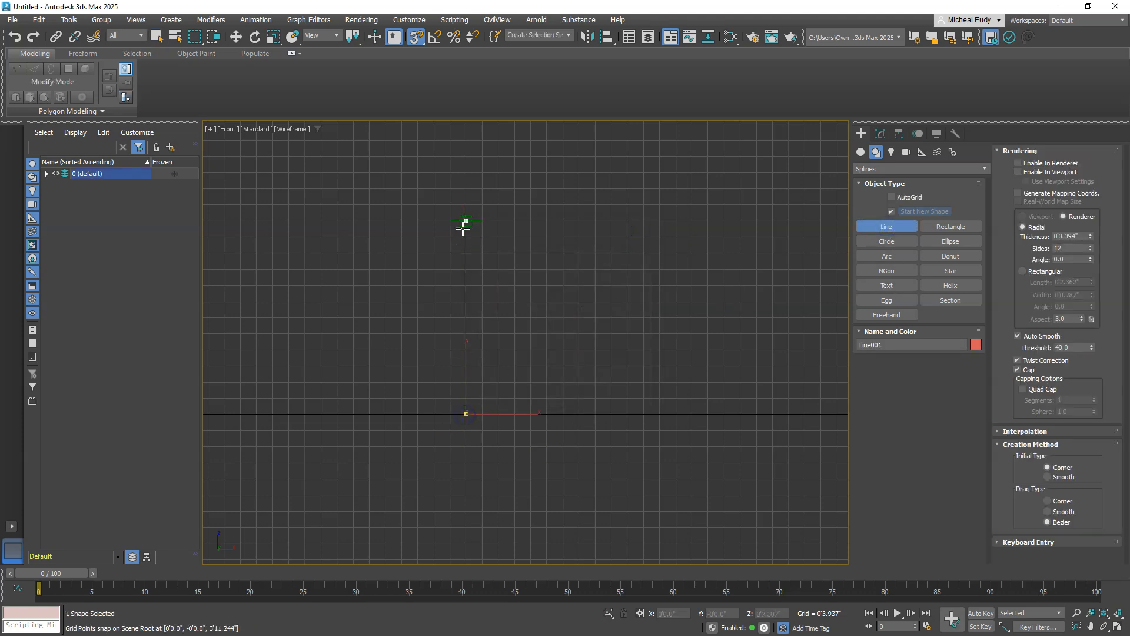
click(464, 204)
right_click(463, 205)
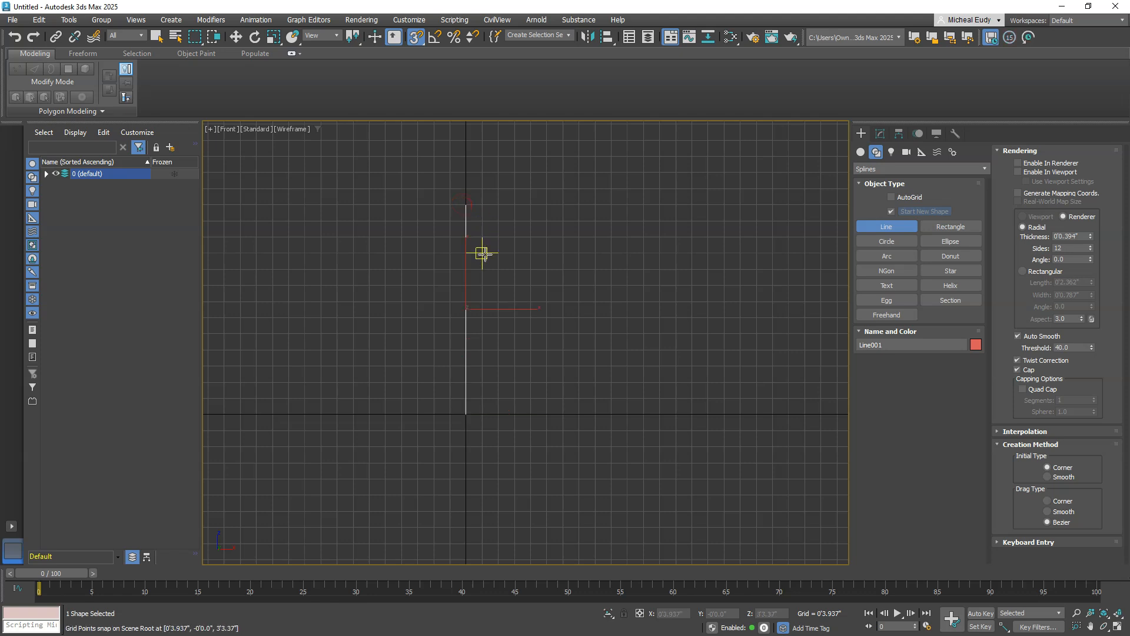
Step: Turn off snapping, return to the perspective view and leave line creation
key(s)
mouse_move(567, 247)
alt+middle_down()
mouse_move(538, 288)
mouse_move(522, 285)
mouse_move(525, 239)
mouse_move(578, 465)
alt+middle_up()
key(p)
scroll(669, 313, down, 4)
right_click(642, 329)
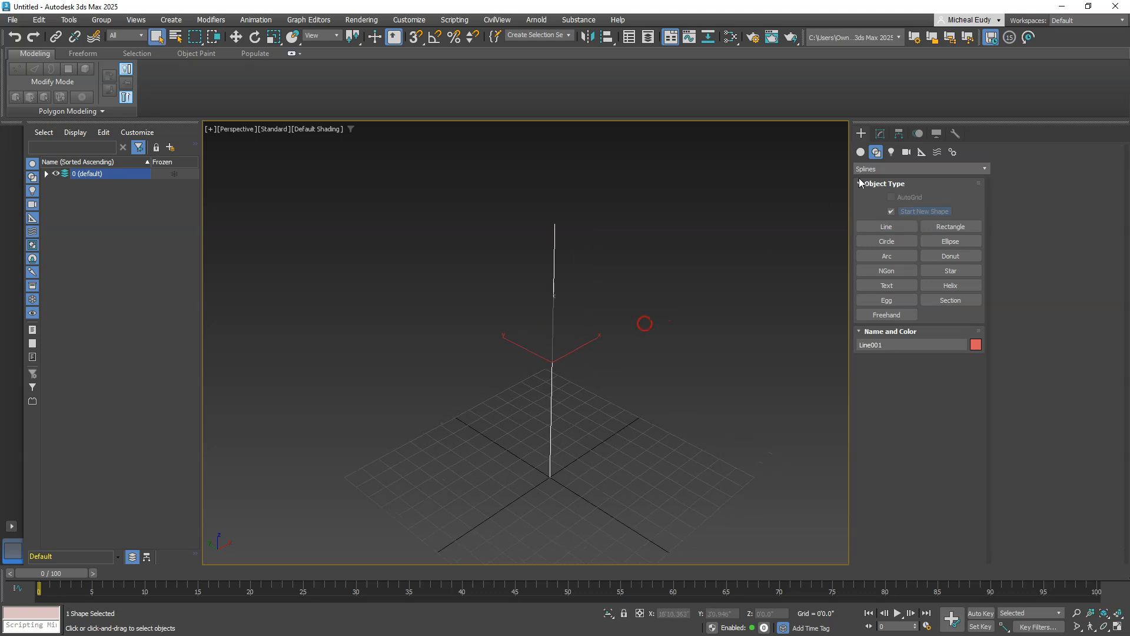
Step: Enable the line in the renderer and viewport, with a radial thickness of about 0'10.937"
click(880, 133)
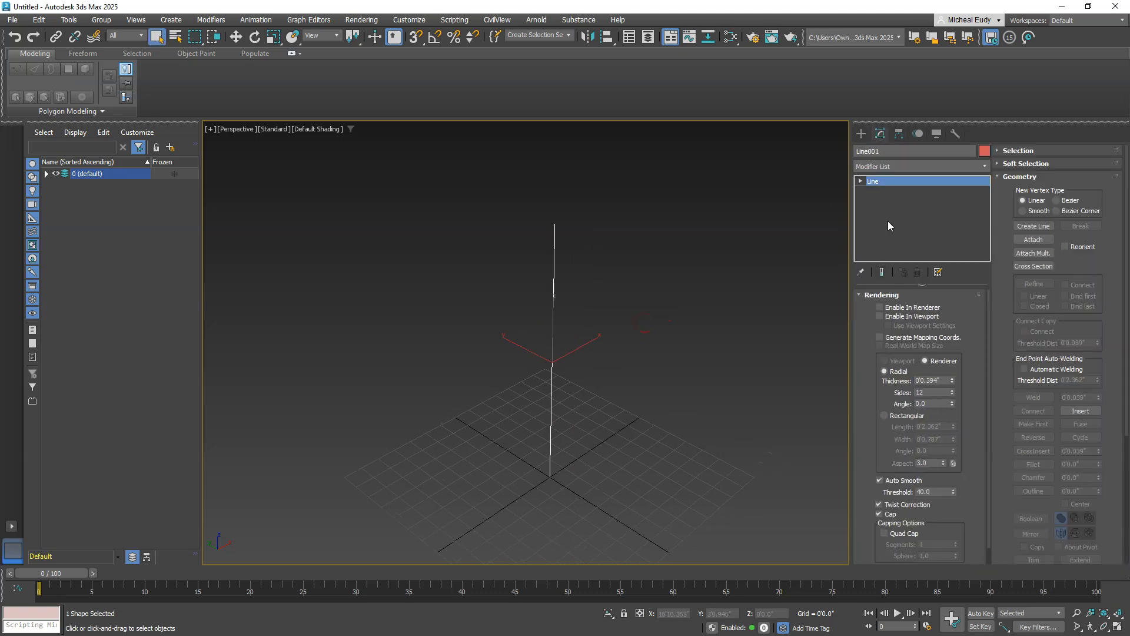
click(880, 307)
click(879, 316)
drag(952, 380, 629, 63)
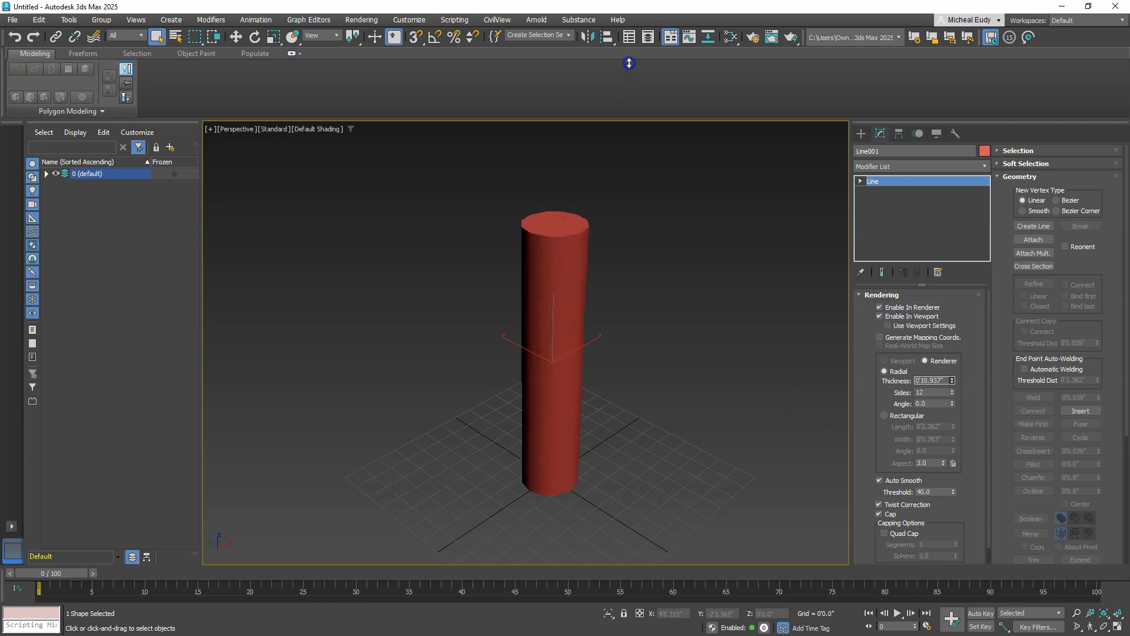
Step: Show edged faces in the viewport and increase the line's radial thickness to about 2'1.811"
key(F3)
key(F3)
key(F4)
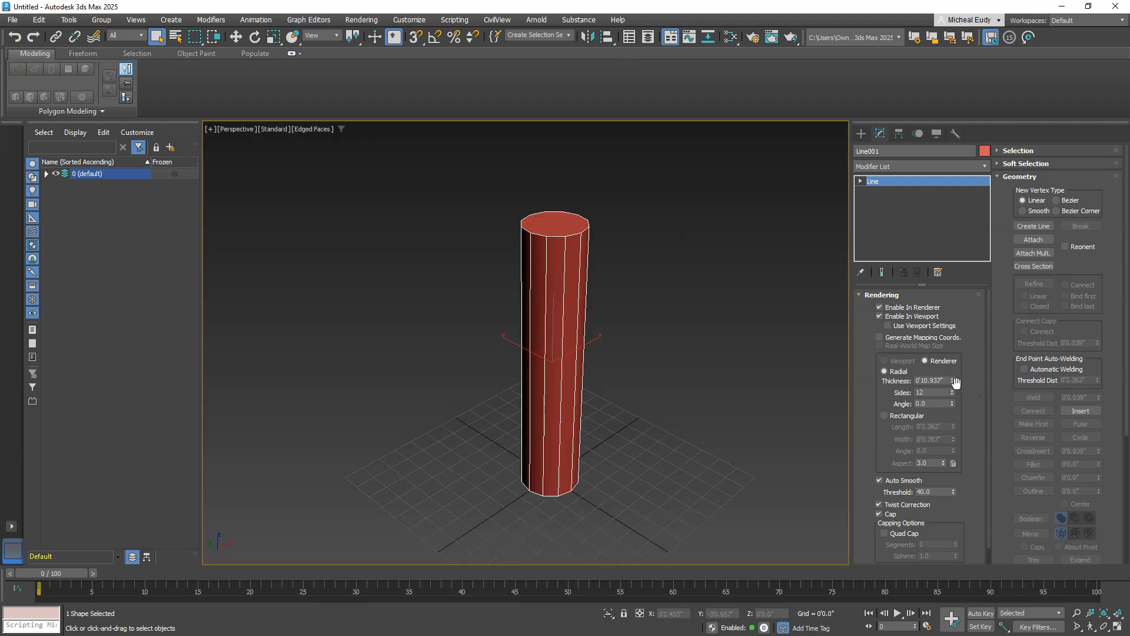
drag(952, 382, 947, 298)
middle_drag(555, 481, 491, 460)
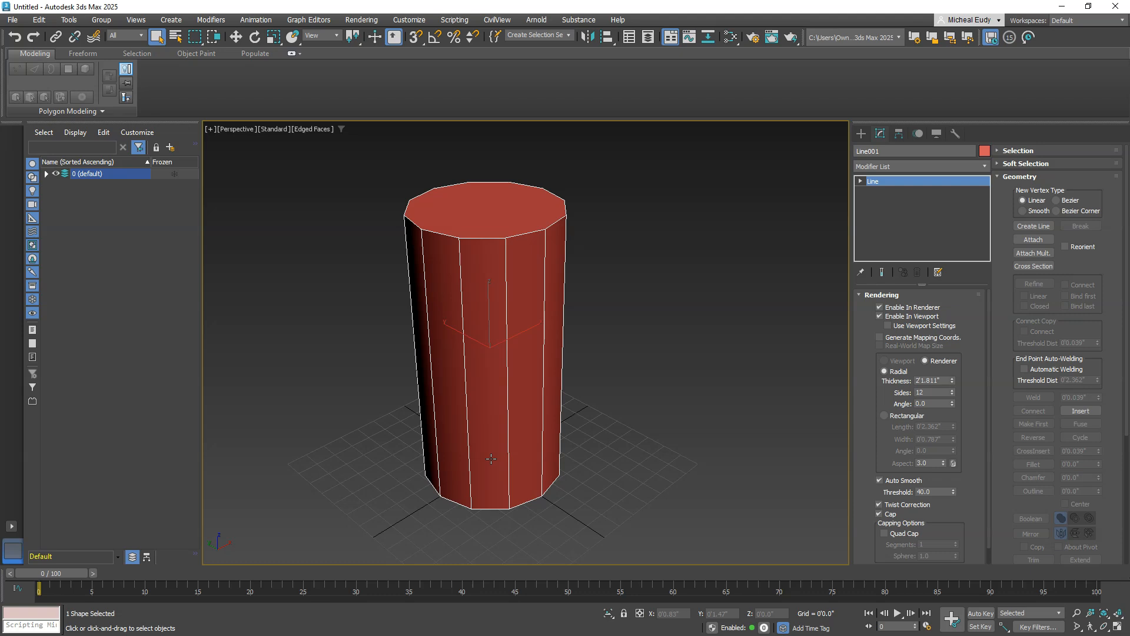
Step: Create a cylinder primitive beside the thick line, with a radius of about 0'11.886" and a height of about 4'4.162"
middle_drag(588, 415, 470, 379)
click(861, 134)
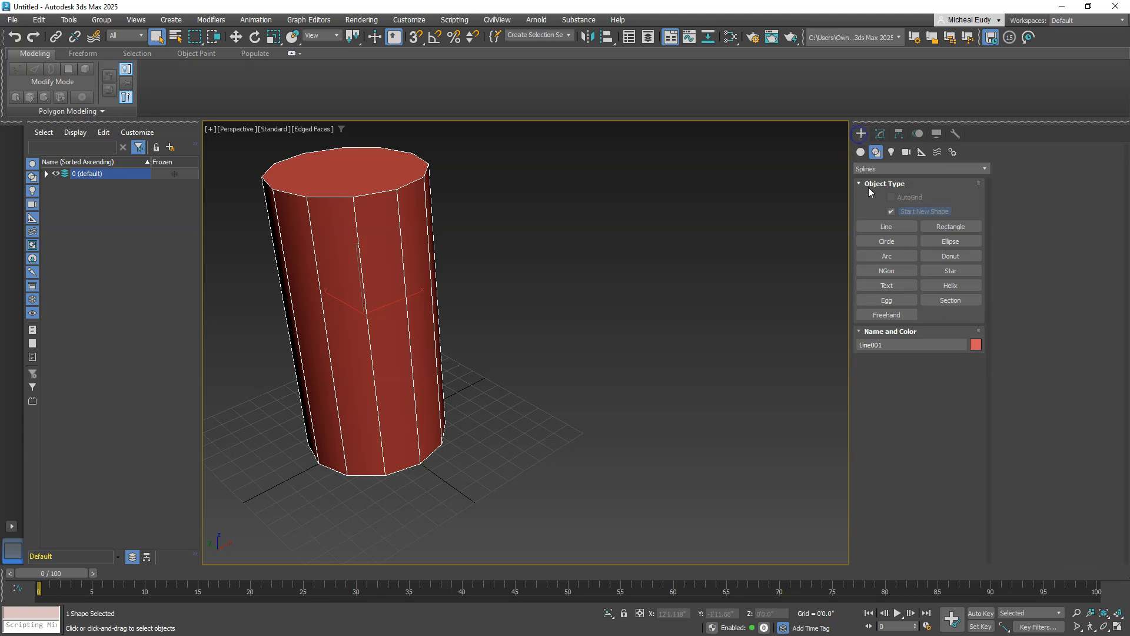
click(860, 152)
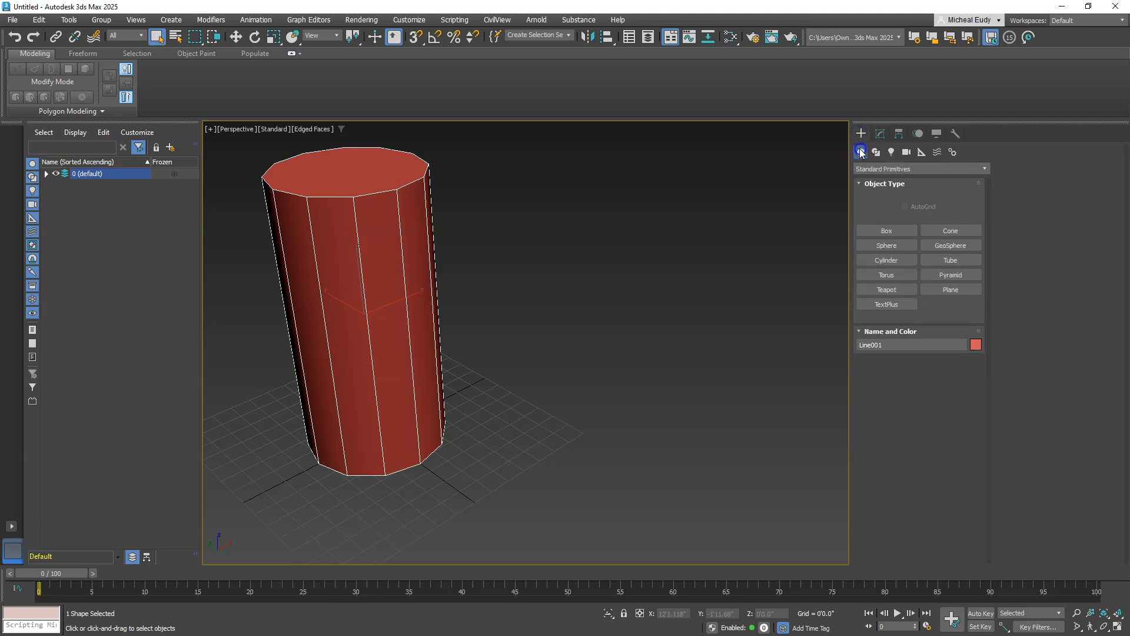
click(875, 242)
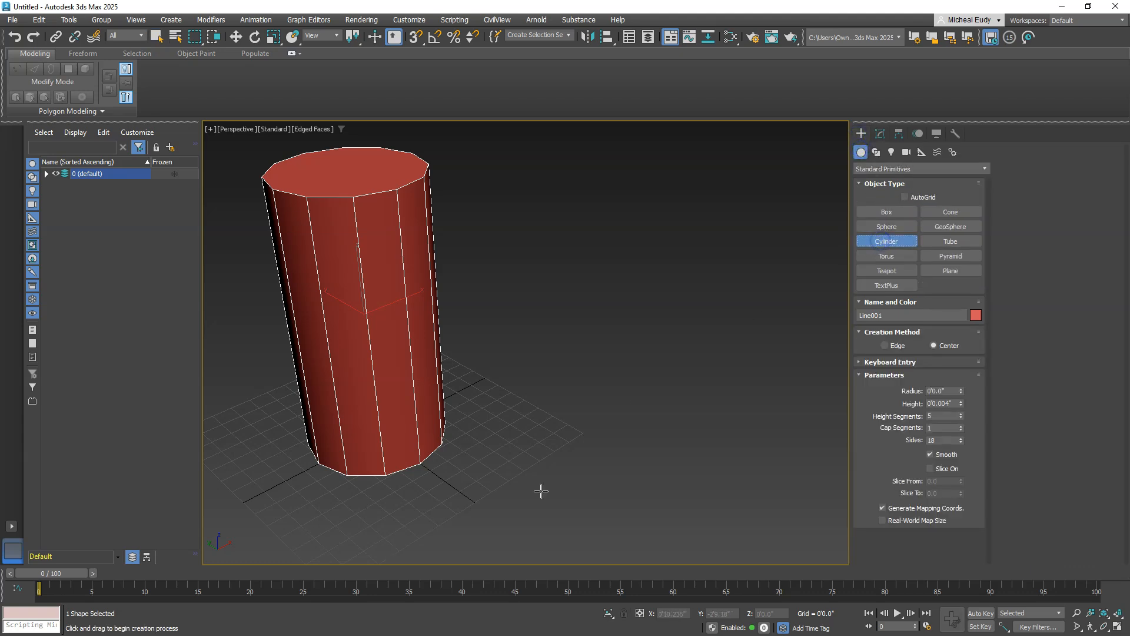
drag(487, 505, 529, 548)
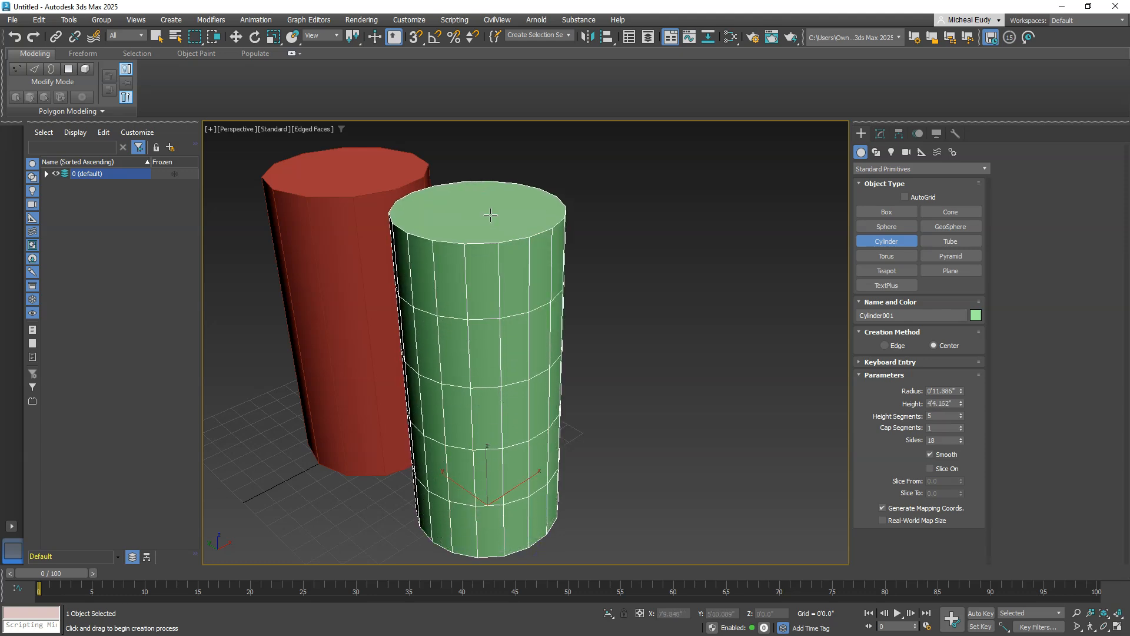
click(486, 220)
right_click(486, 220)
Step: Switch to an angled orthographic view and select both the thick line and the cylinder
key(f)
middle_drag(564, 298, 603, 416)
alt+middle_drag(504, 415, 580, 406)
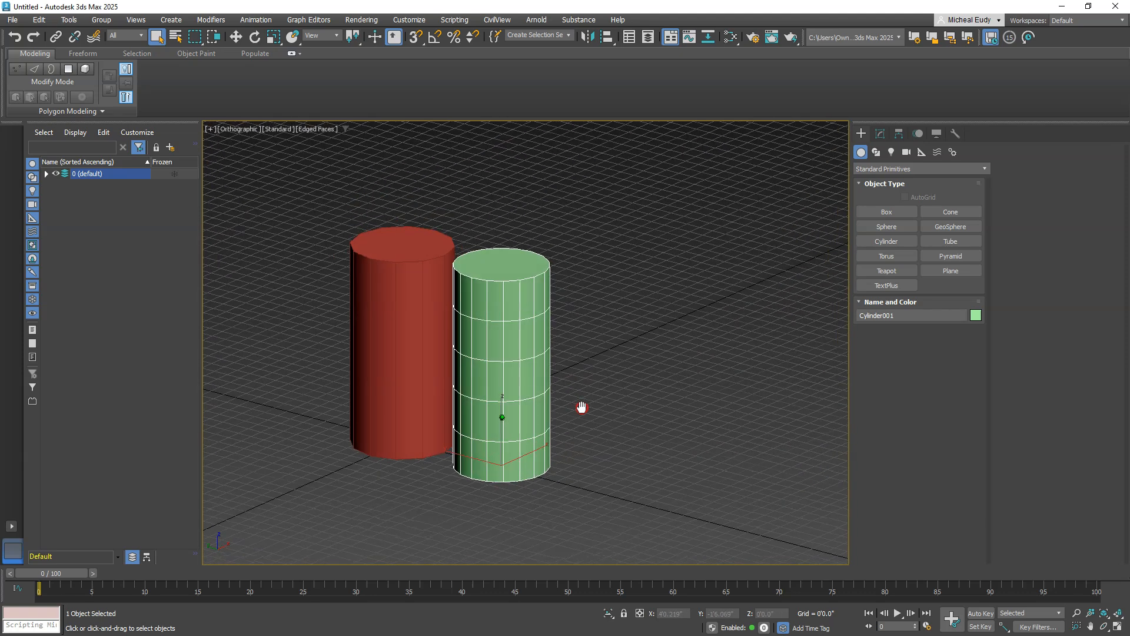
middle_drag(628, 472, 478, 435)
key(ctrl+a)
click(709, 40)
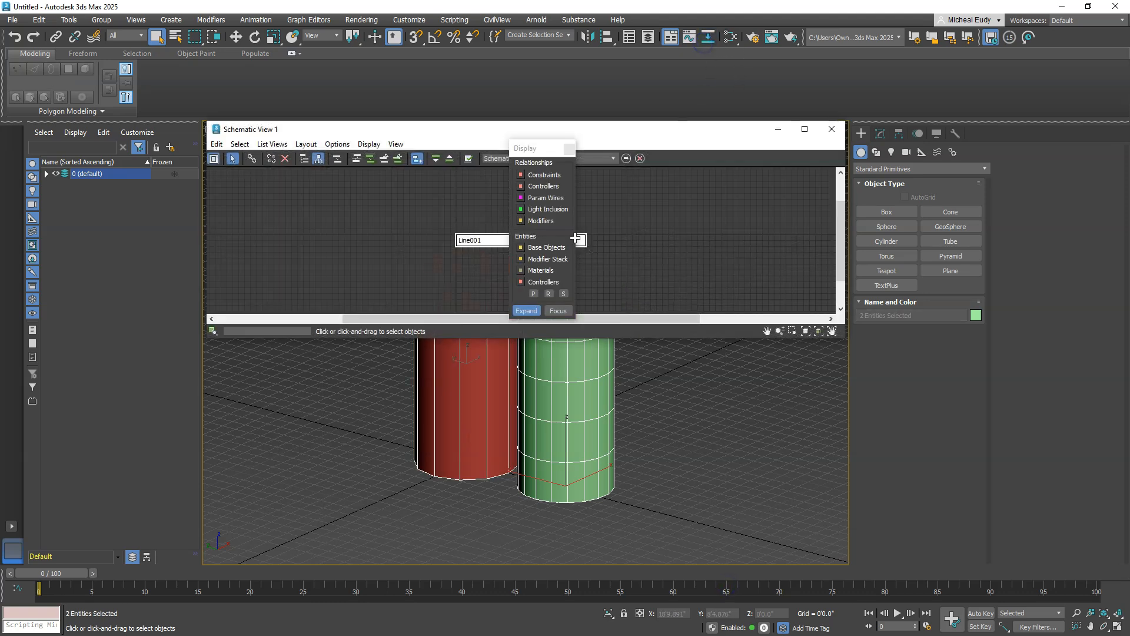
click(831, 129)
Step: Add a Physical Material in the Slate Material Editor and set its reflection roughness to 0.6
click(731, 37)
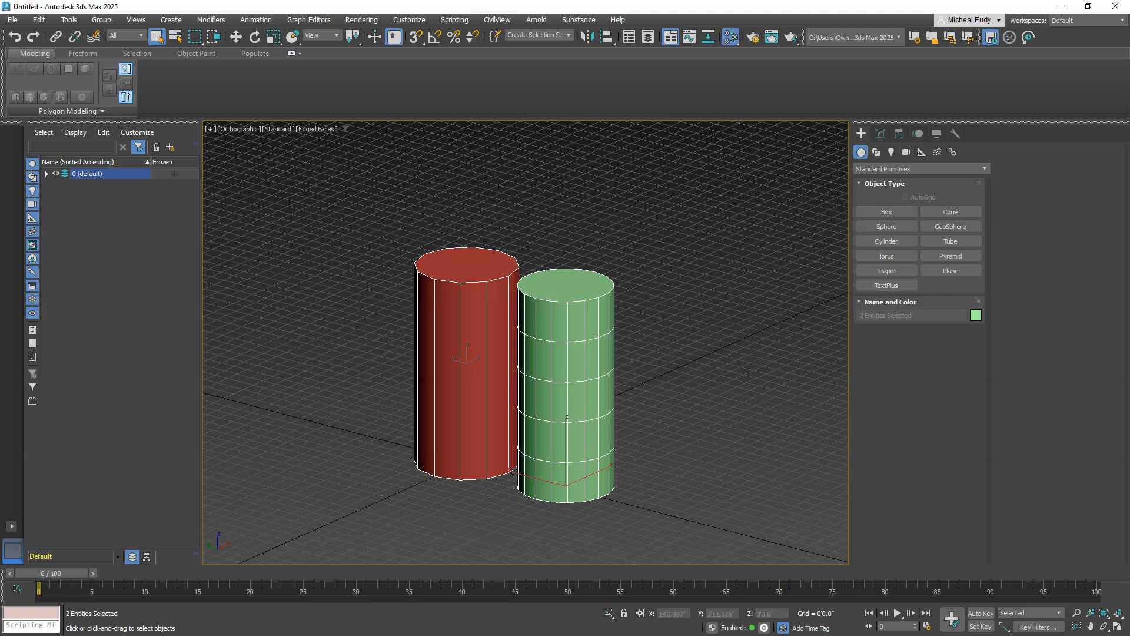
drag(609, 158, 341, 155)
drag(296, 249, 468, 282)
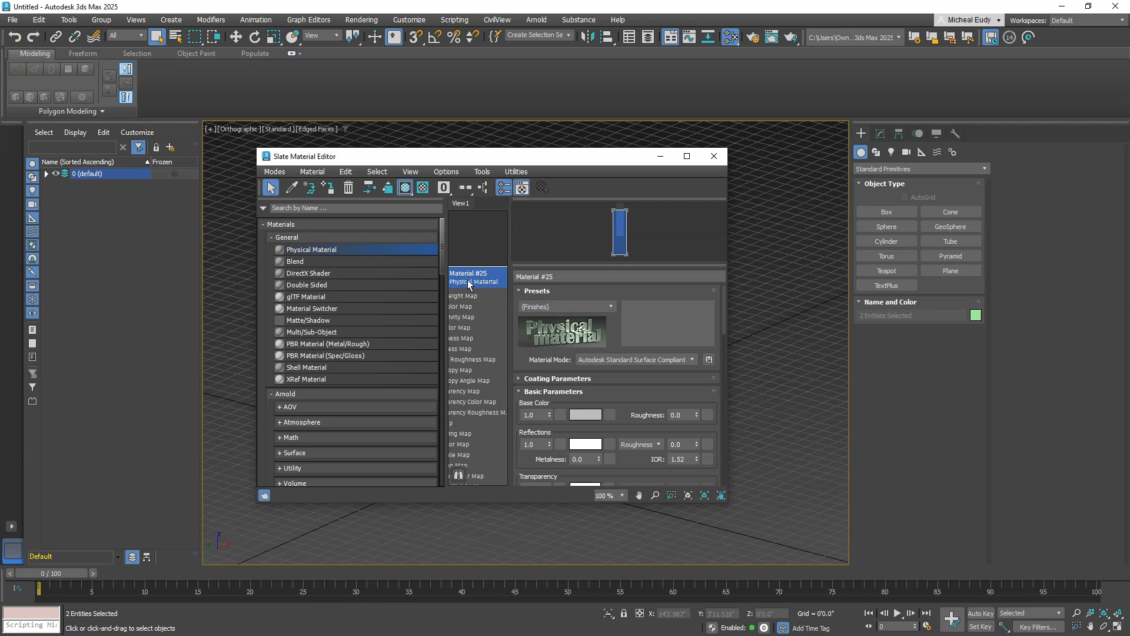
scroll(646, 385, down, 2)
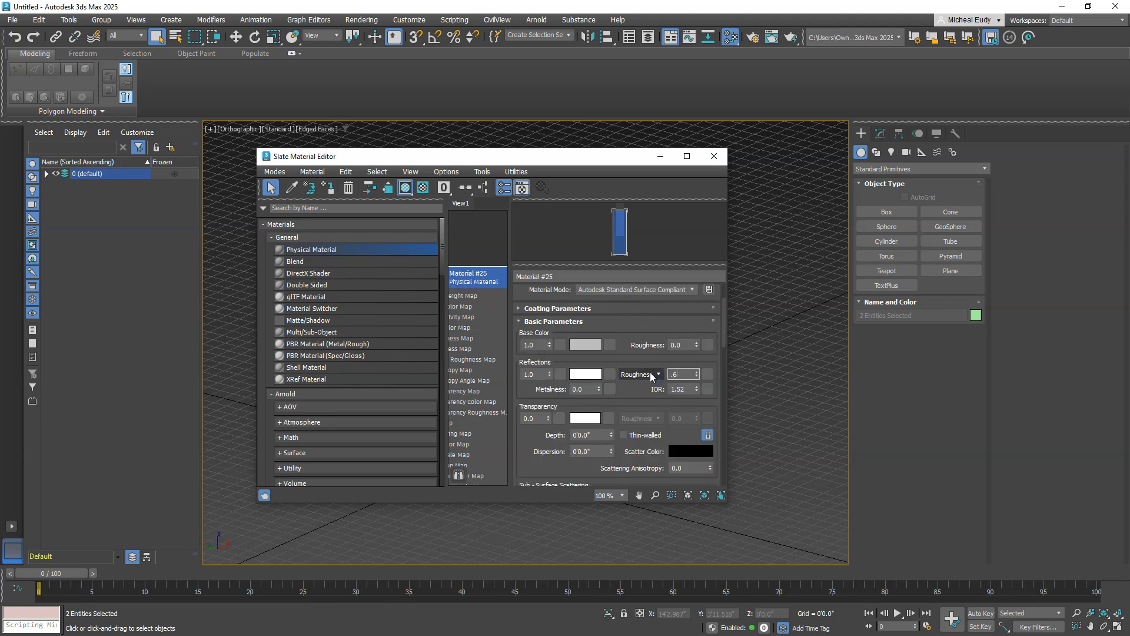
Step: Assign the Physical Material to both selected objects, close the material editor and clear the selection
right_click(472, 278)
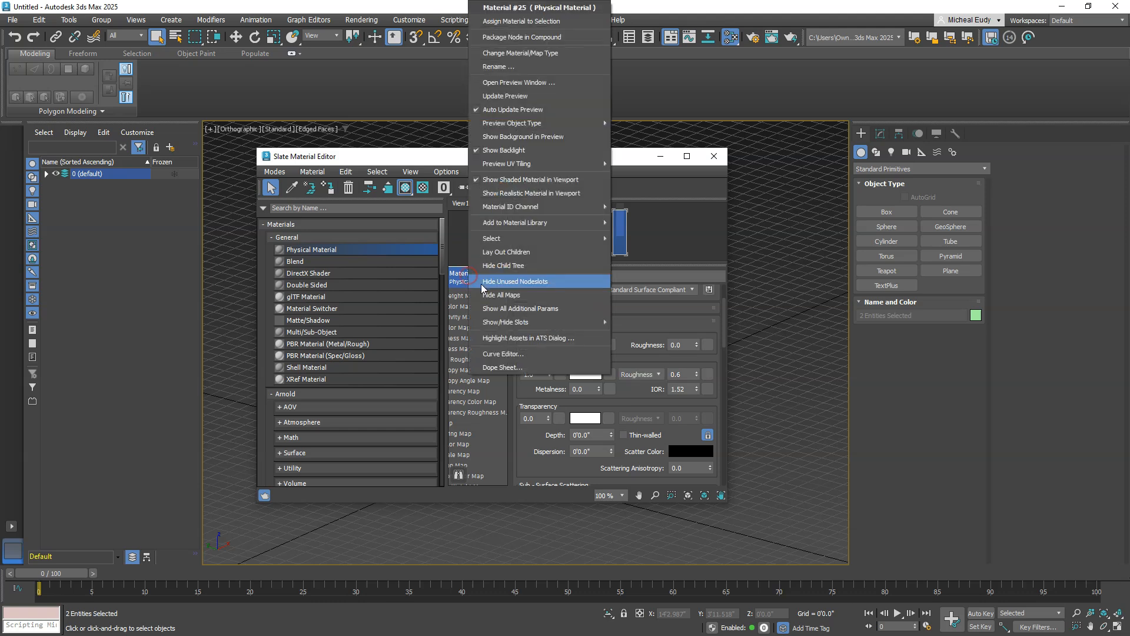
click(514, 22)
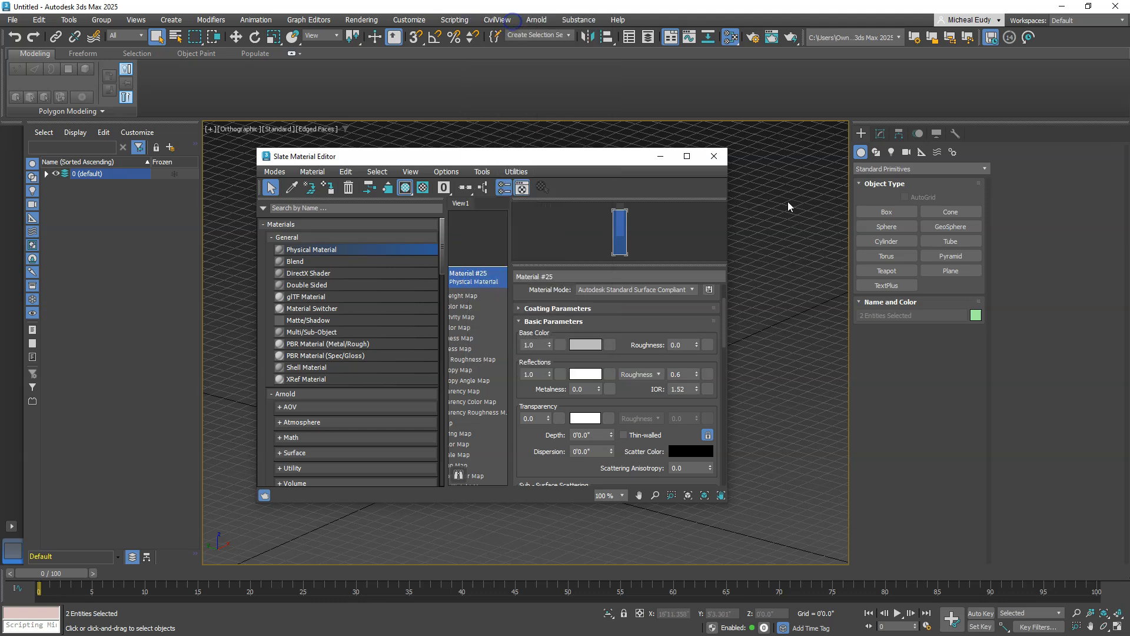
click(714, 156)
click(717, 259)
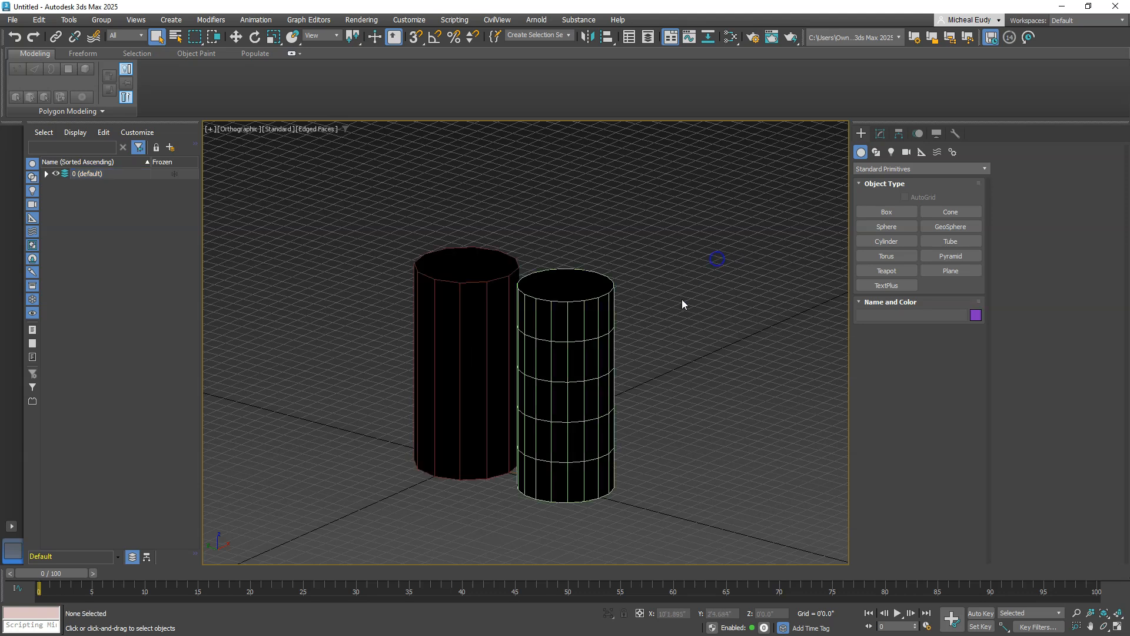
Step: Reselect both objects, assign the Physical Material to them again and clear the selection
drag(391, 218, 670, 511)
click(730, 37)
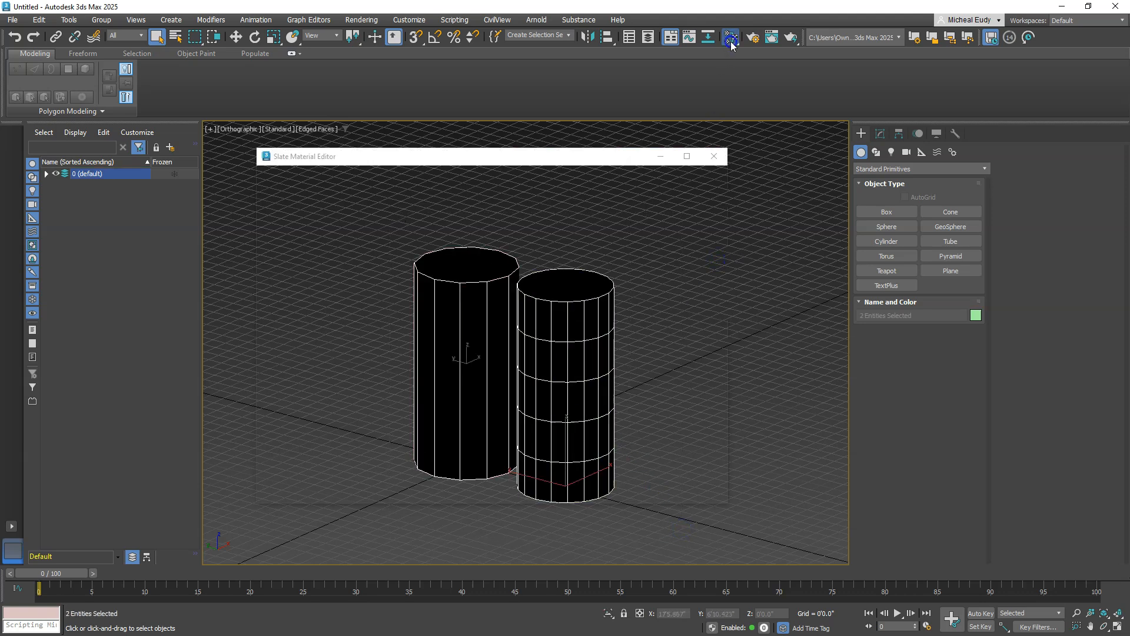
drag(488, 277, 477, 230)
right_click(477, 230)
click(500, 250)
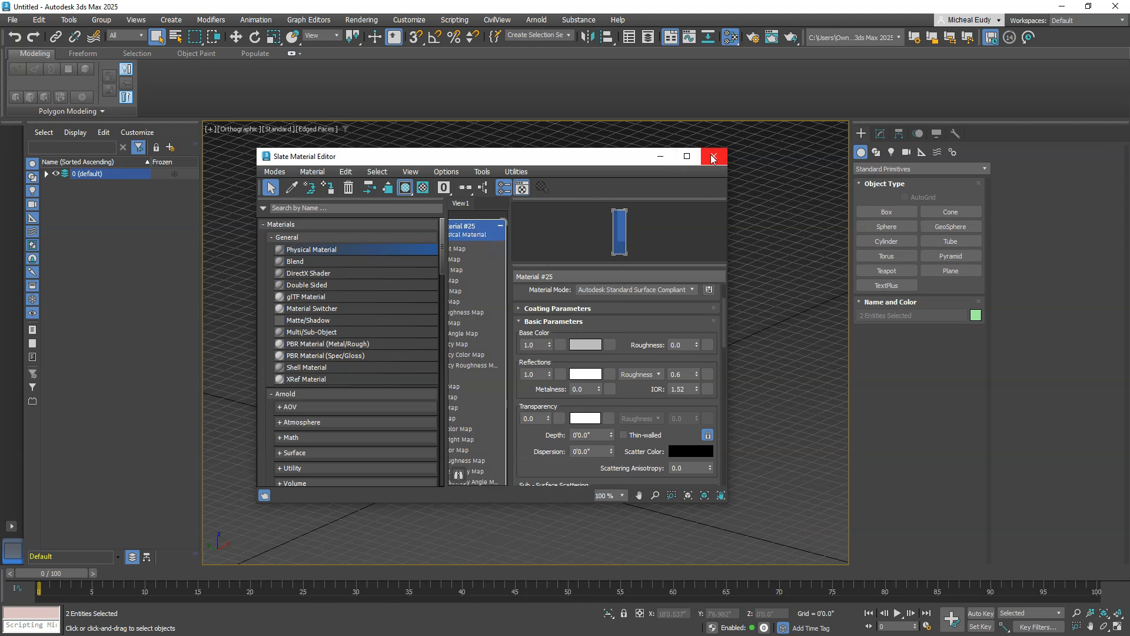
click(712, 157)
click(709, 191)
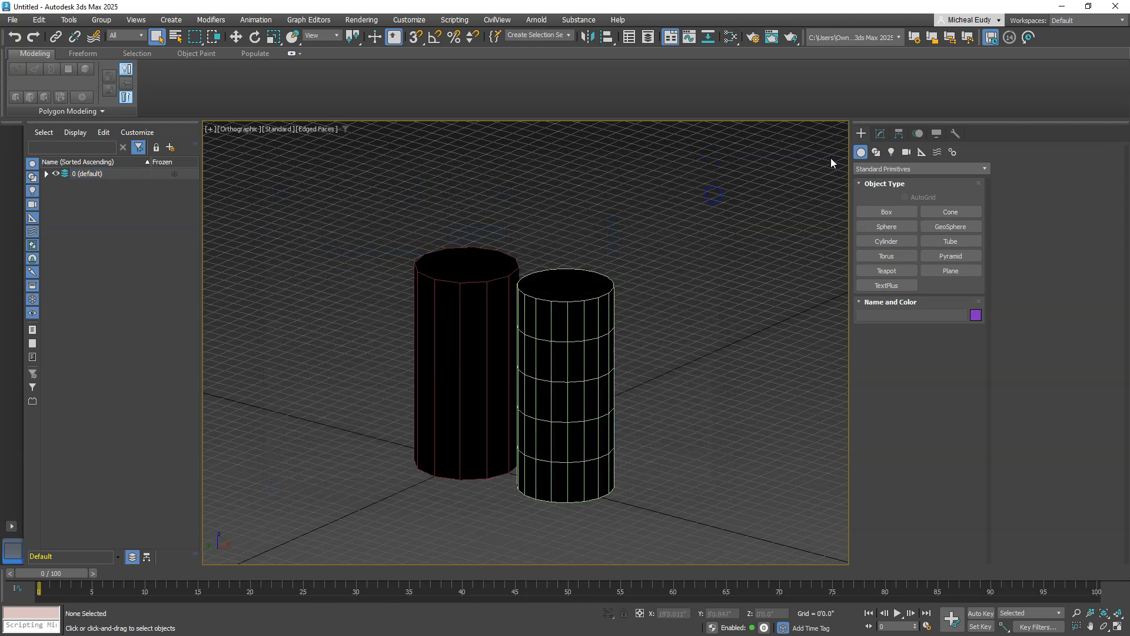
Step: Compare the modify parameters and edge structure of the cylinder primitive with those of the thick line
click(880, 133)
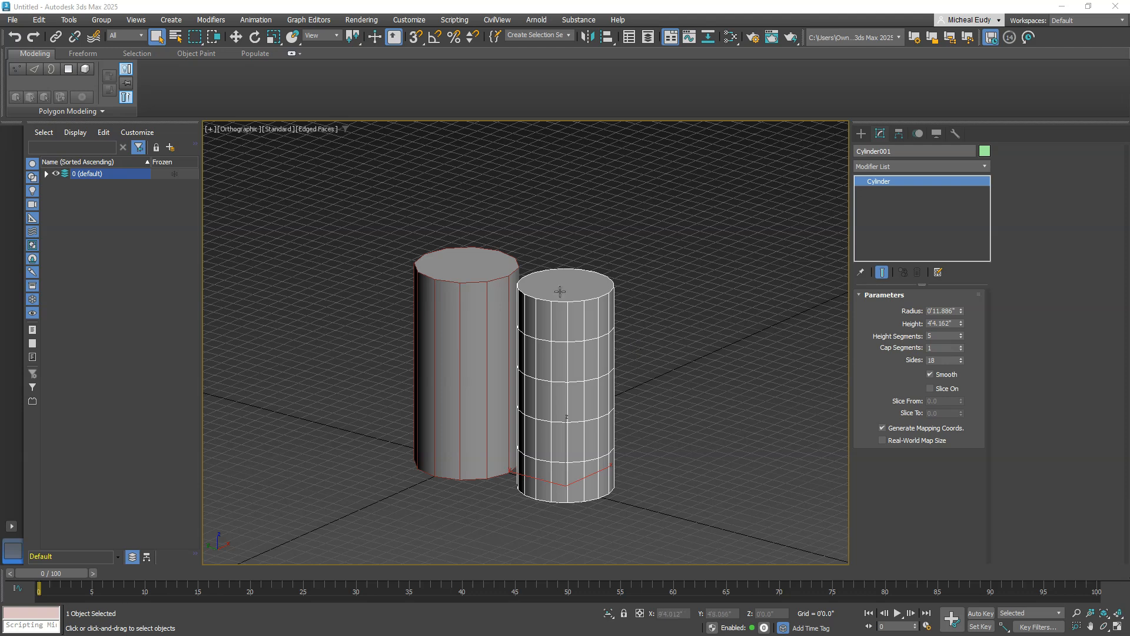
click(511, 265)
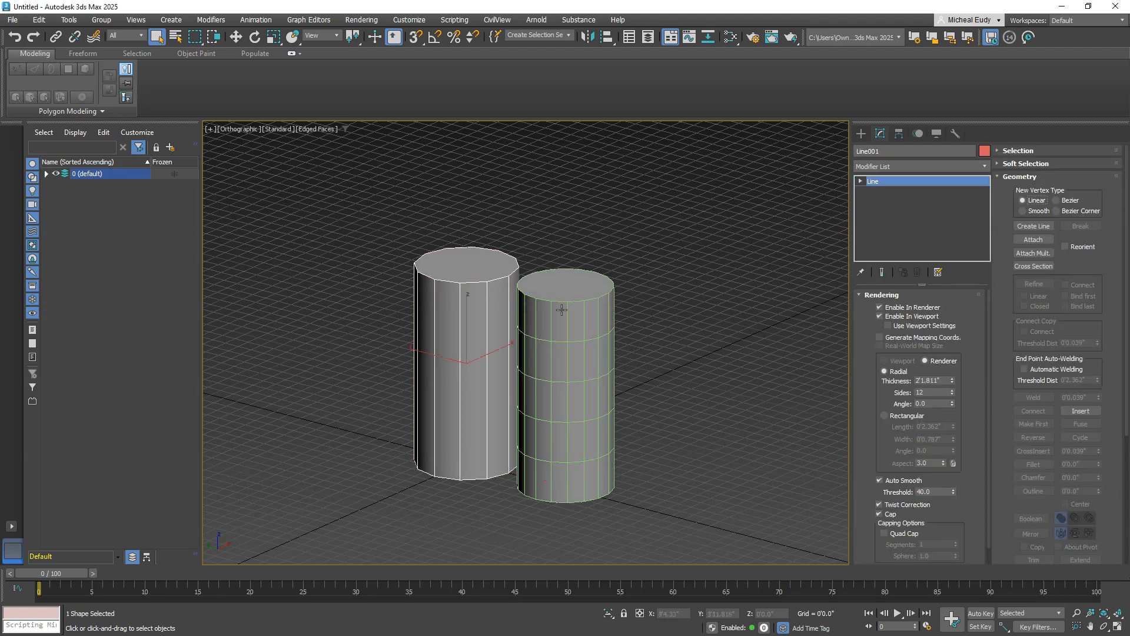
click(561, 309)
click(478, 315)
scroll(616, 295, up, 3)
middle_drag(618, 328, 634, 266)
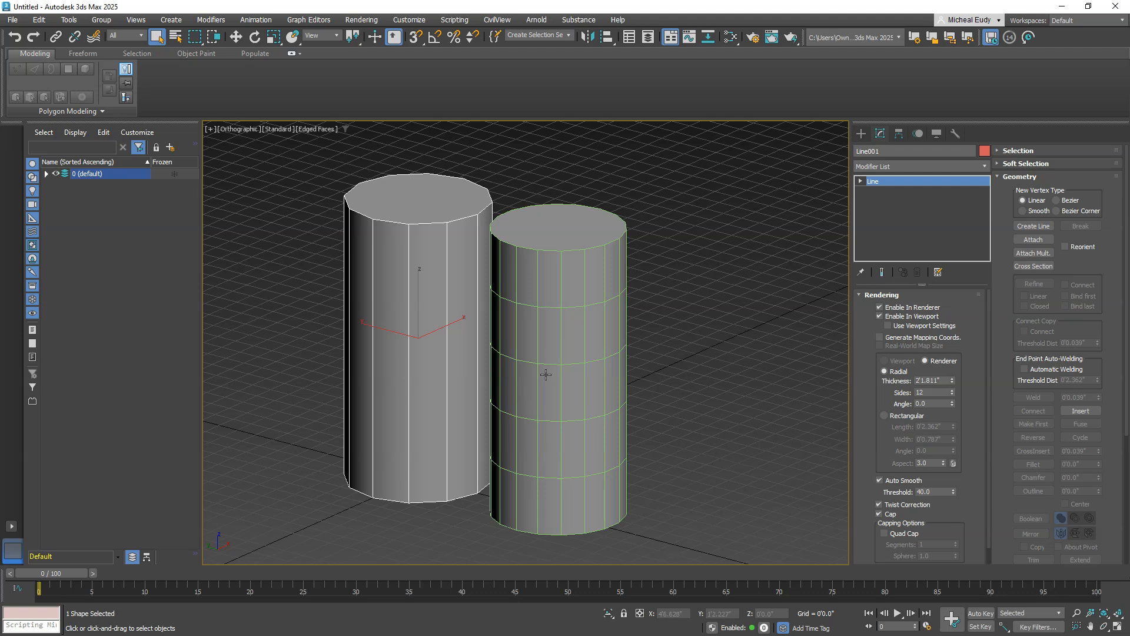
scroll(542, 373, down, 2)
scroll(538, 353, down, 3)
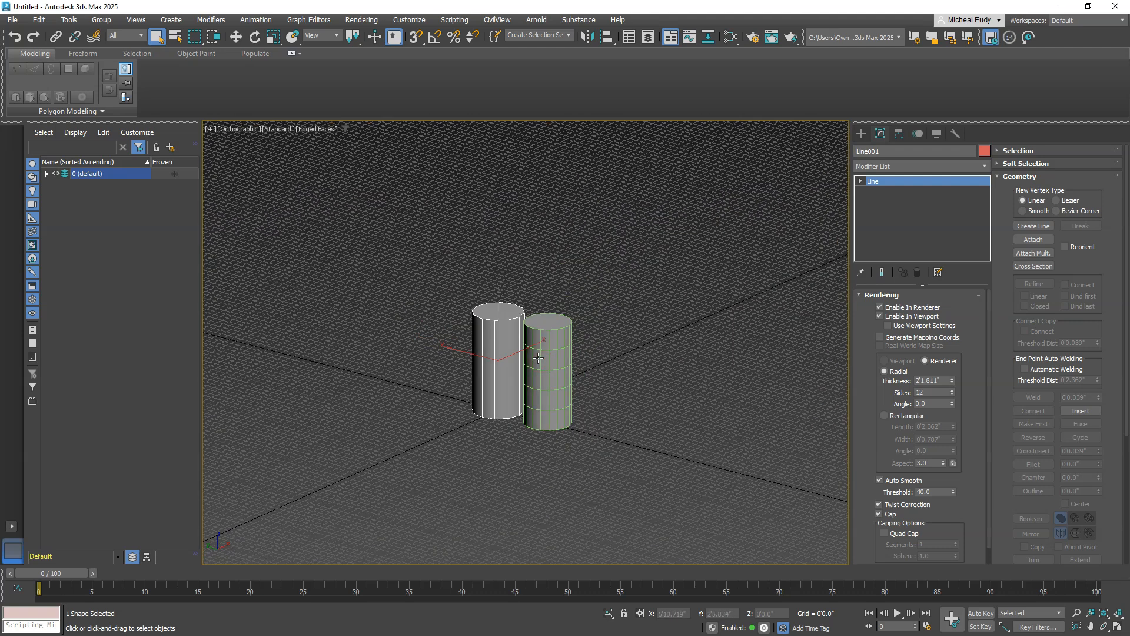
Step: Move the cylinder primitive along X in the front view to about X 2'7.129", clear of the thick line
key(f)
scroll(553, 360, down, 3)
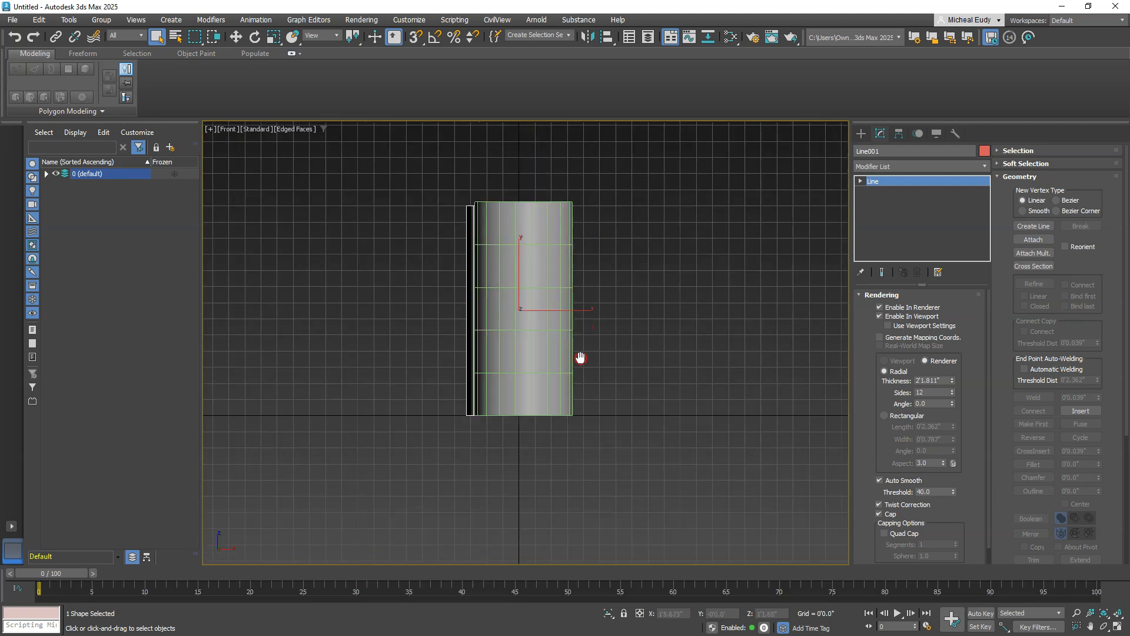
right_click(549, 352)
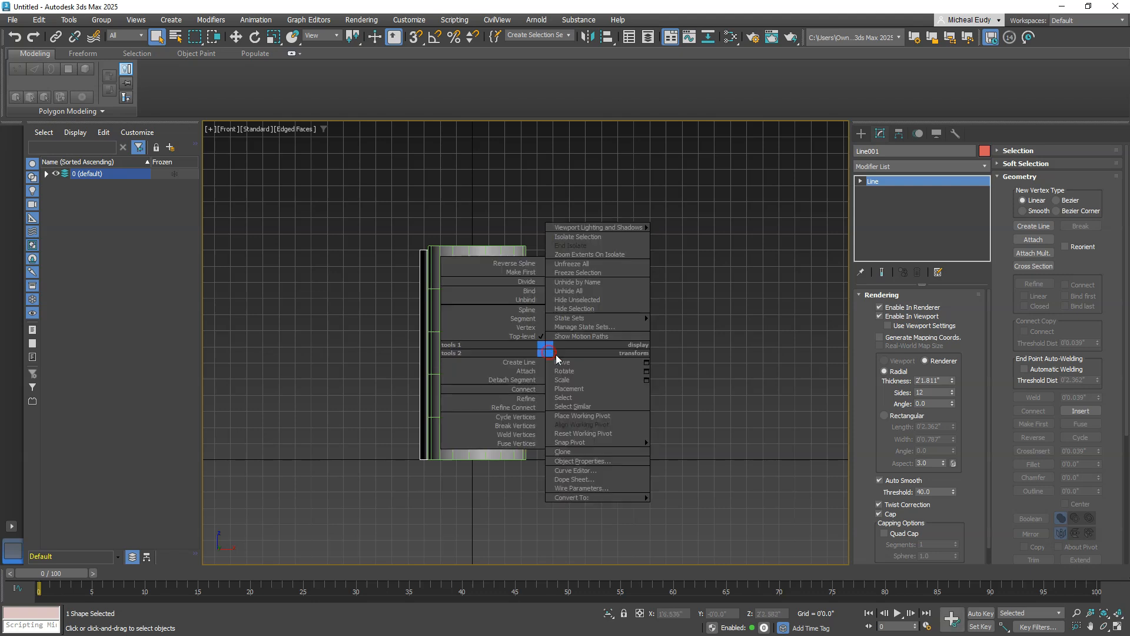
click(564, 363)
click(568, 323)
click(508, 360)
drag(525, 461, 651, 462)
middle_drag(762, 331, 583, 334)
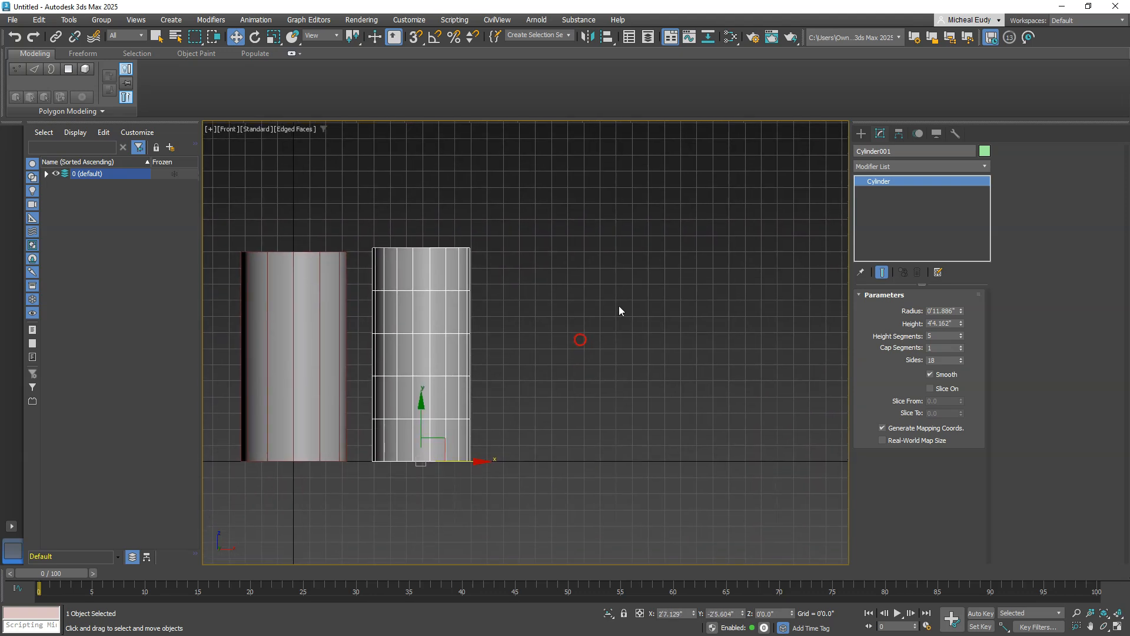
Step: Draw a snapped four-vertex spline line in the front view, running vertical, diagonal and horizontal from X 5'10.866", Z 0'0.0" to X 12'9.543", Z 4'11.055"
click(861, 133)
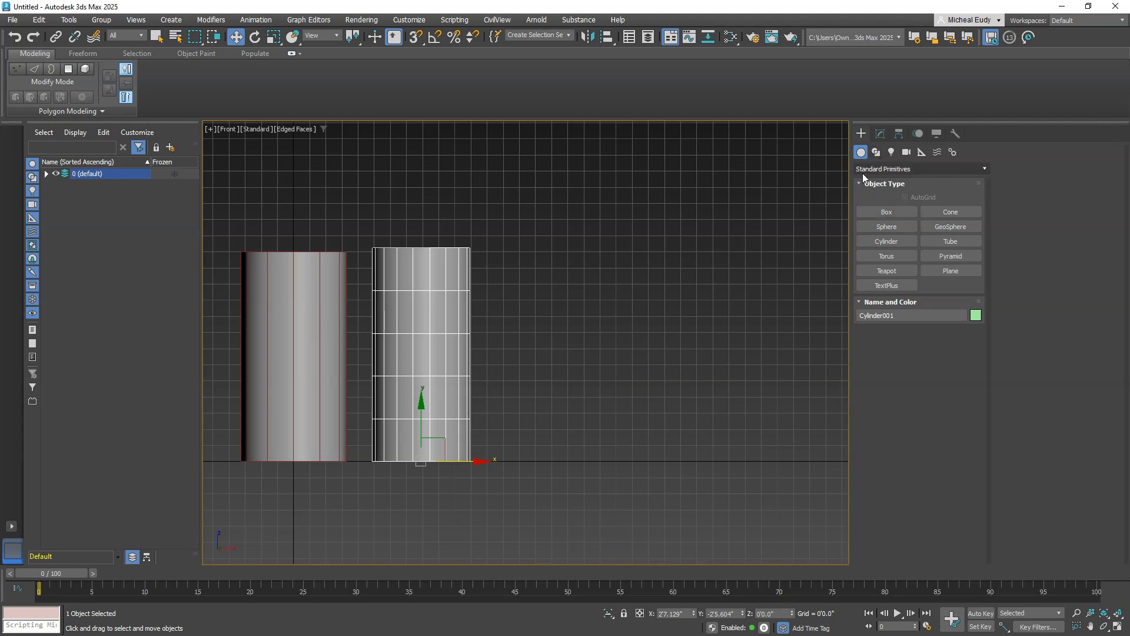
click(878, 154)
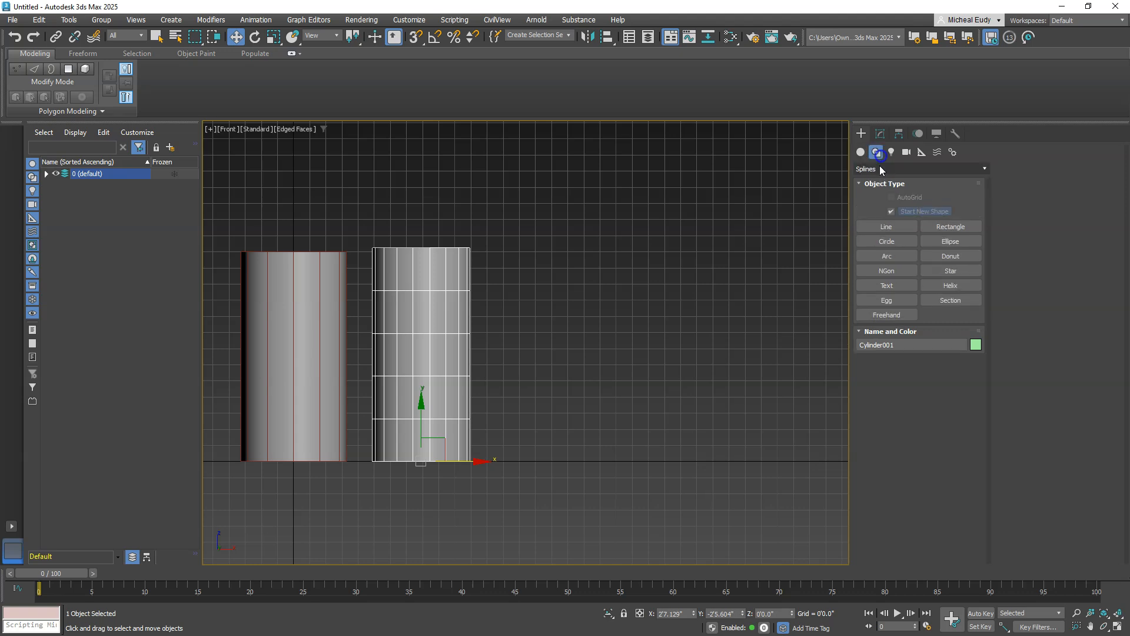
click(883, 226)
middle_drag(716, 255, 626, 318)
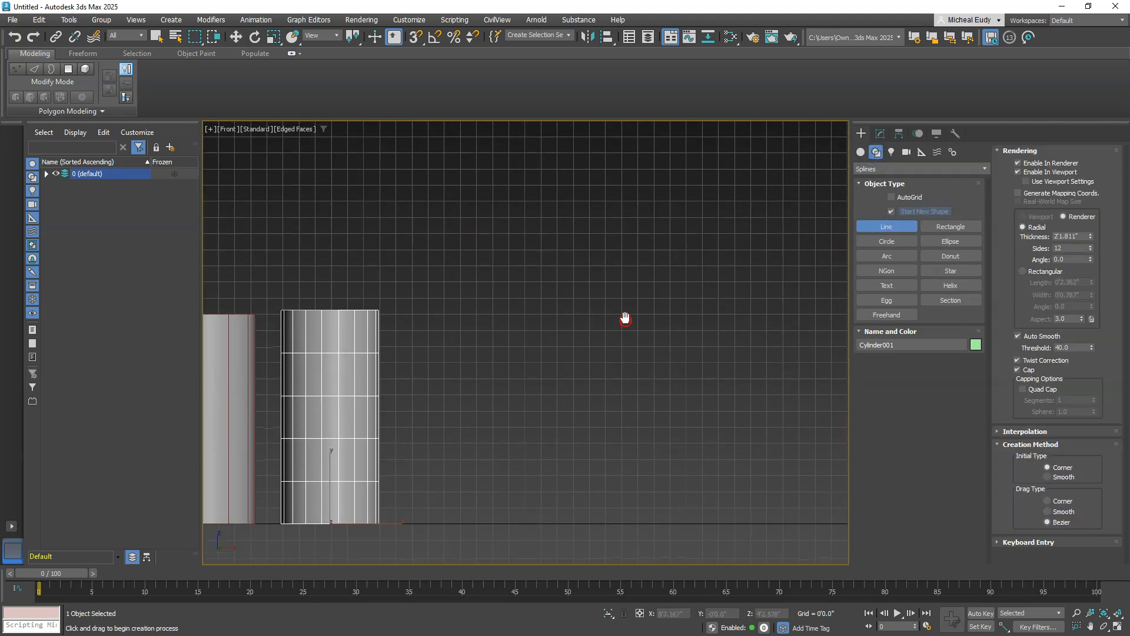
key(s)
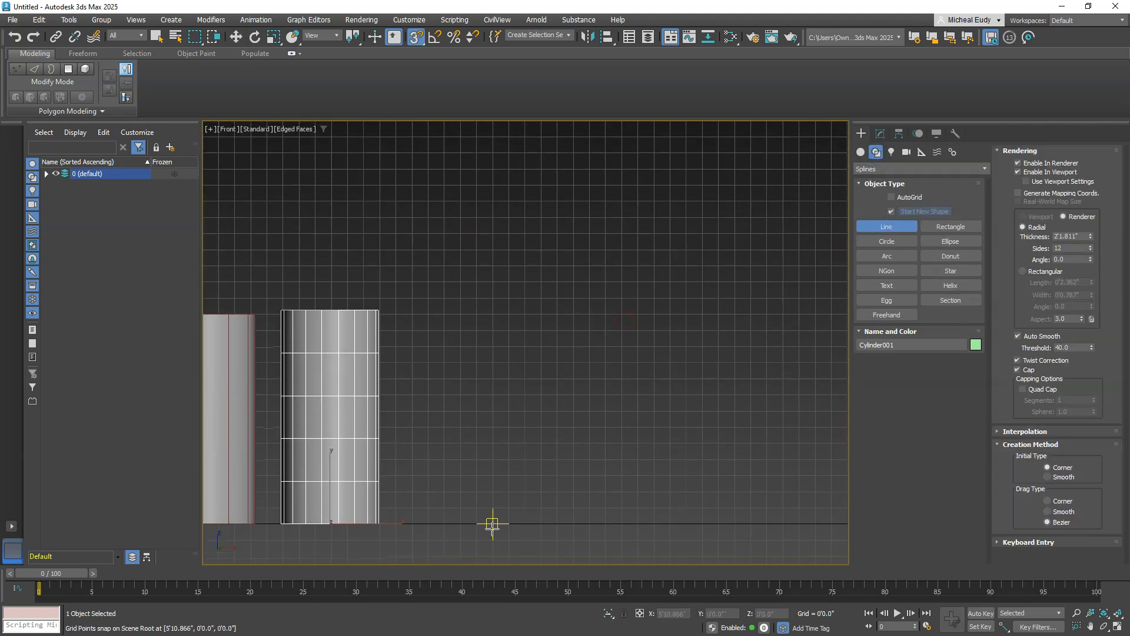
click(492, 528)
click(489, 415)
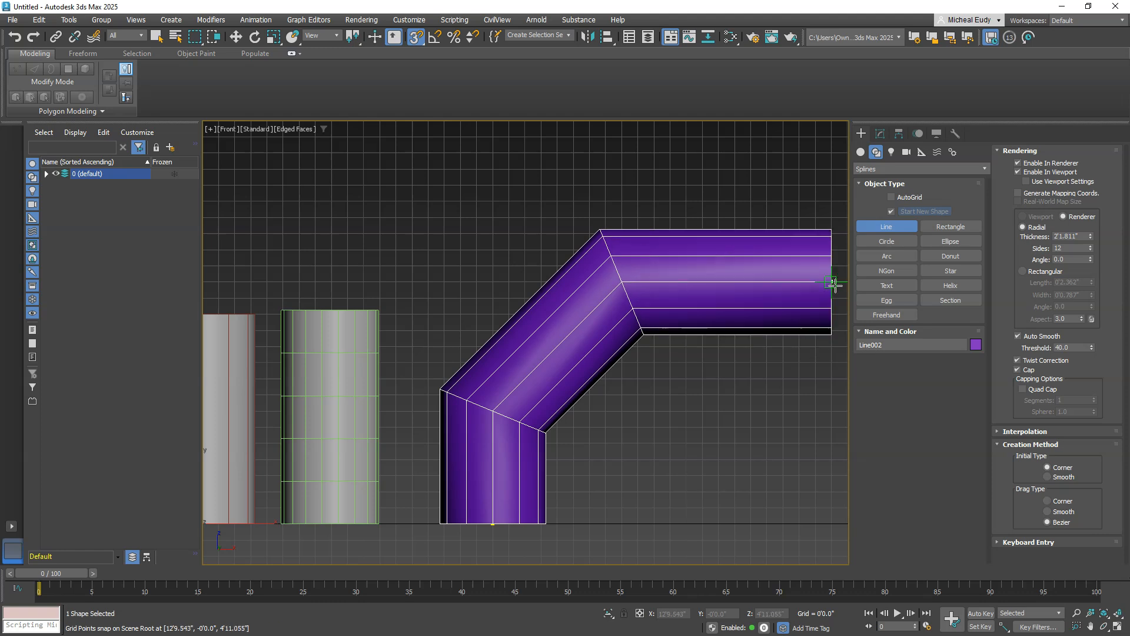
click(835, 286)
right_click(834, 286)
right_click(674, 448)
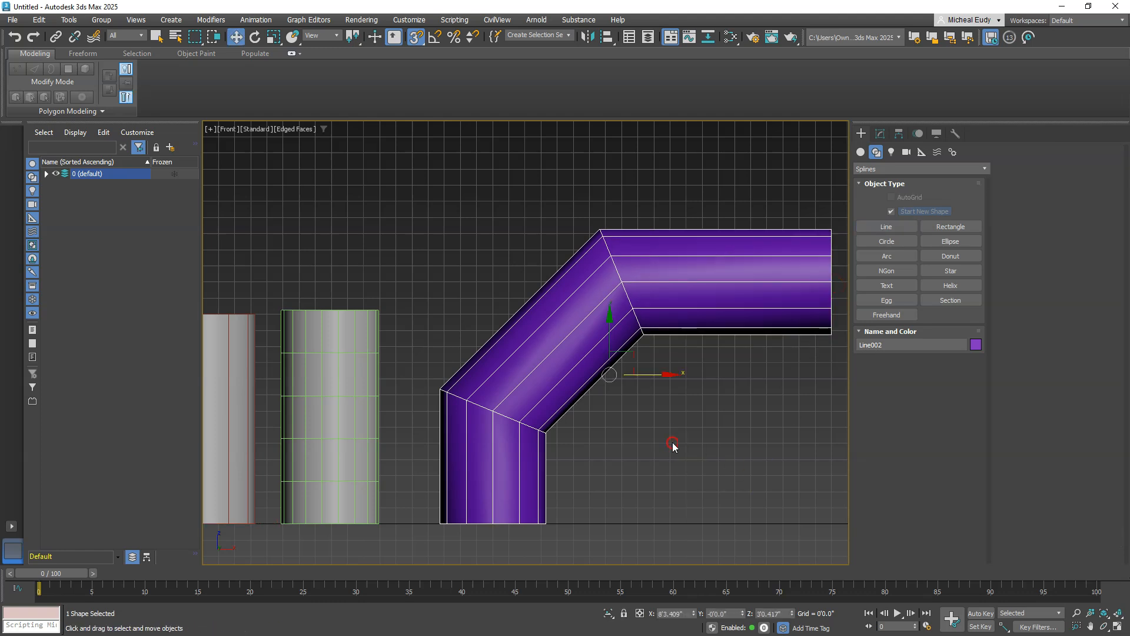
Step: Turn off snapping and disable Enable In Viewport for the new bent line
alt+middle_drag(654, 413, 686, 454)
middle_drag(666, 393, 628, 334)
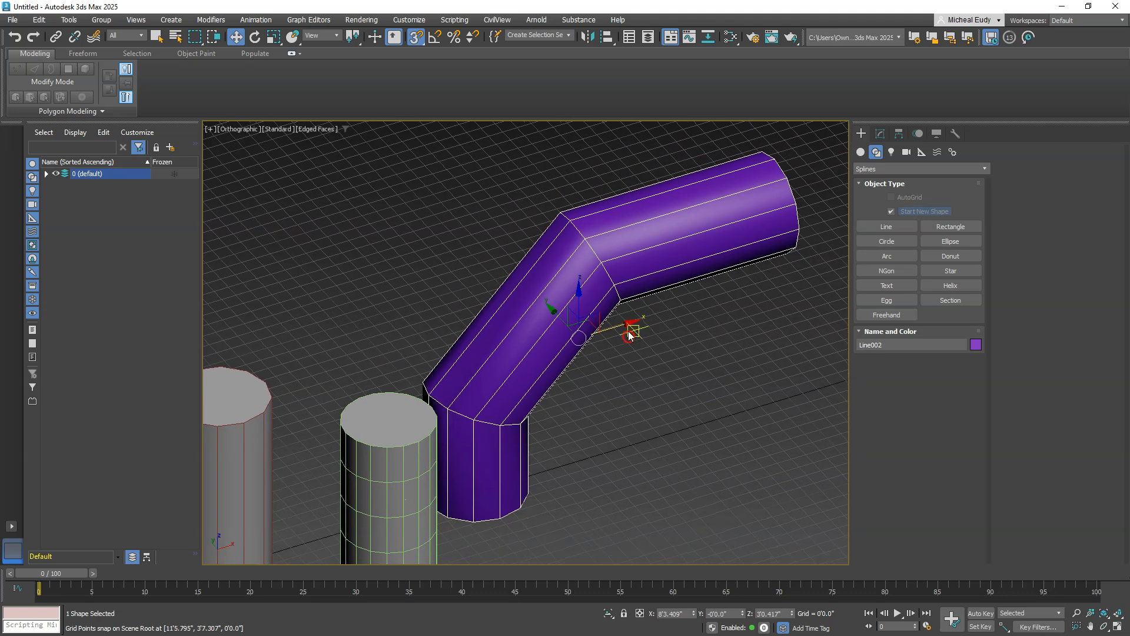
click(880, 135)
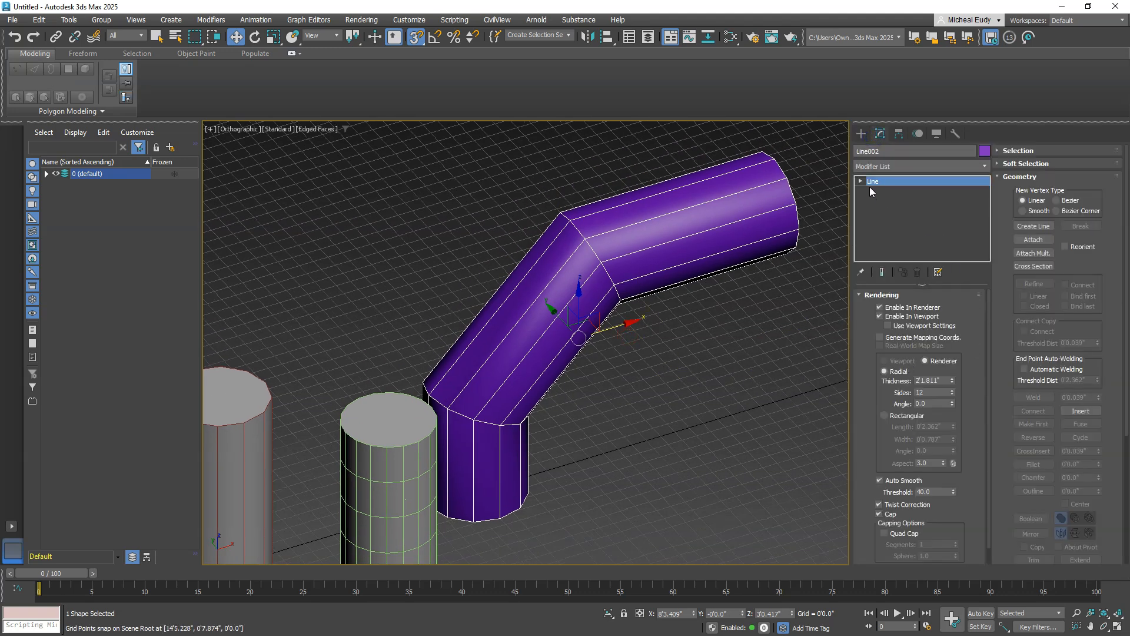
click(883, 192)
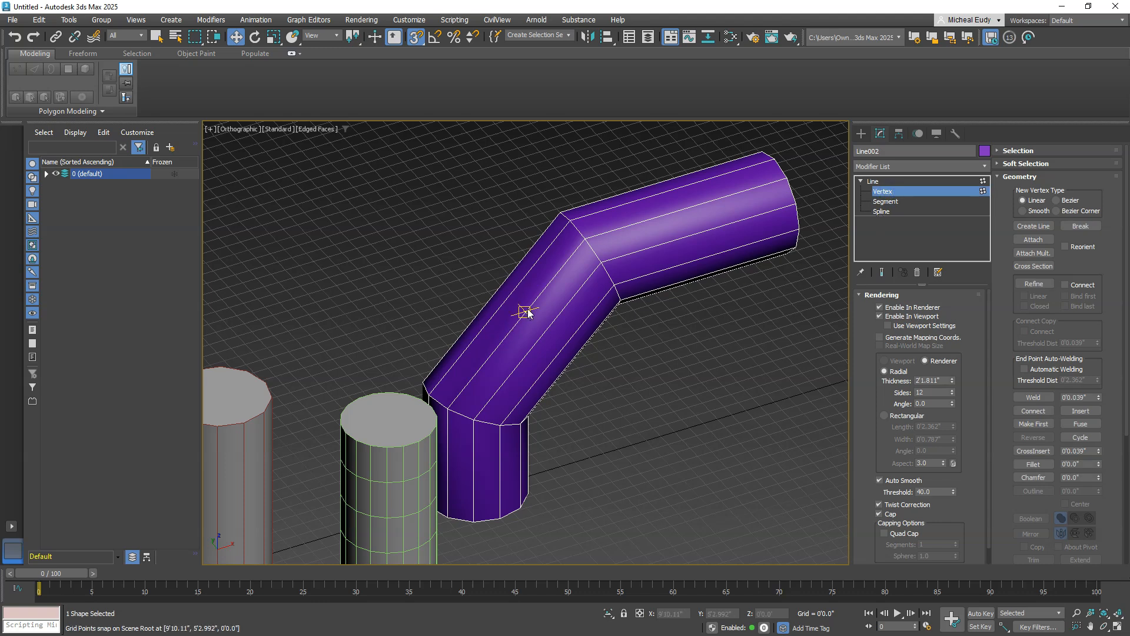
key(s)
click(874, 182)
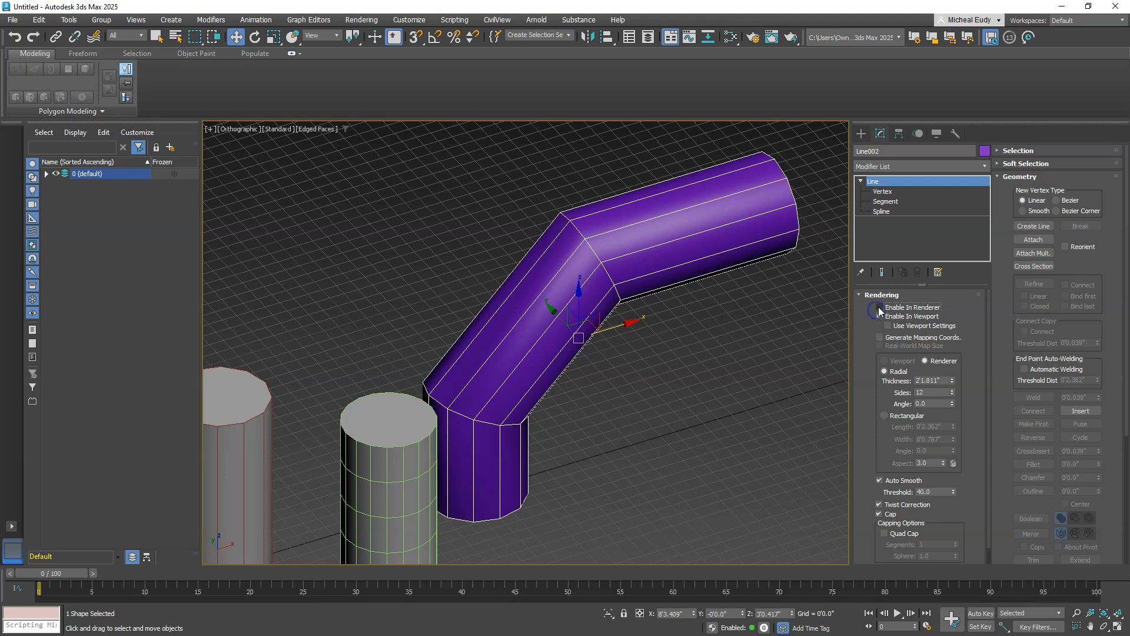
click(879, 317)
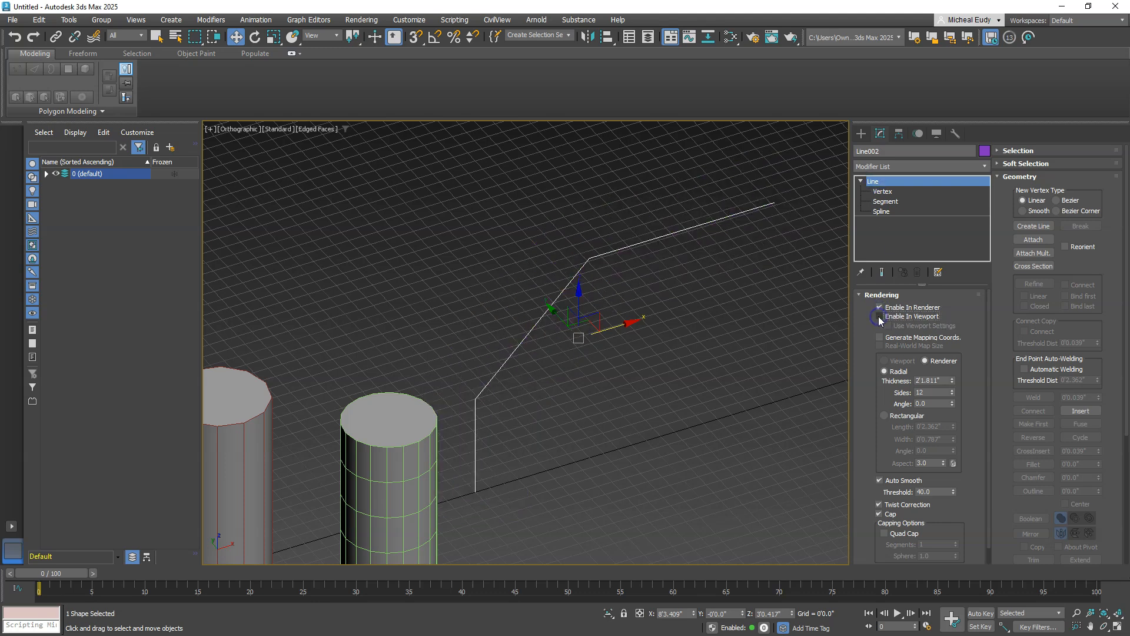
Step: Fillet the upper bend vertex of the bent line freehand into a wide curve
click(883, 192)
drag(523, 203, 640, 314)
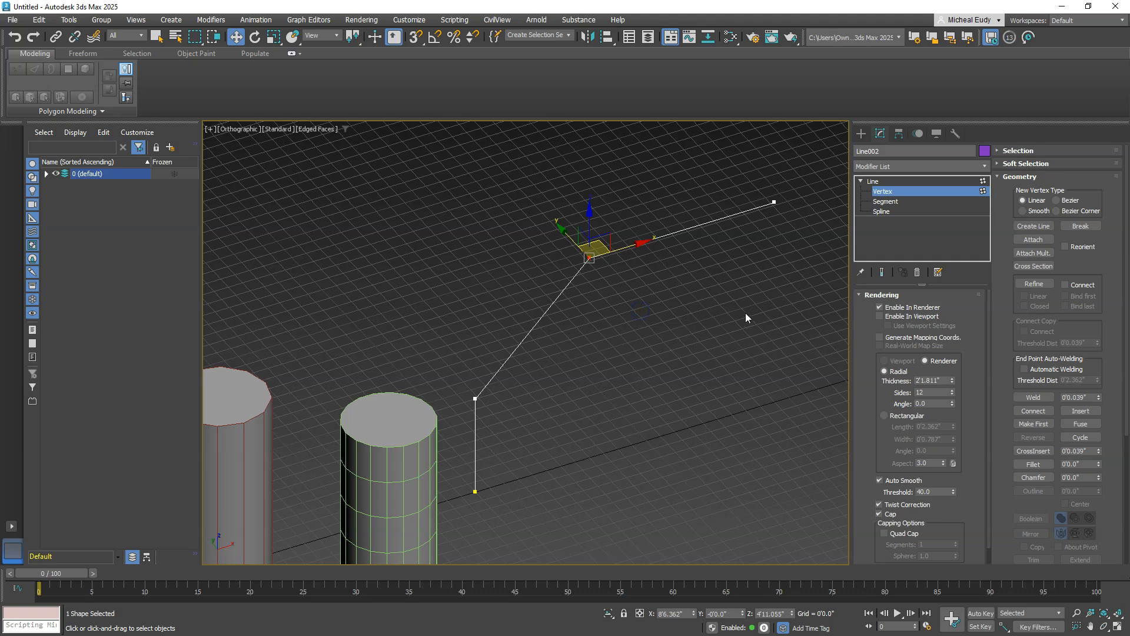
click(1034, 464)
drag(591, 258, 611, 213)
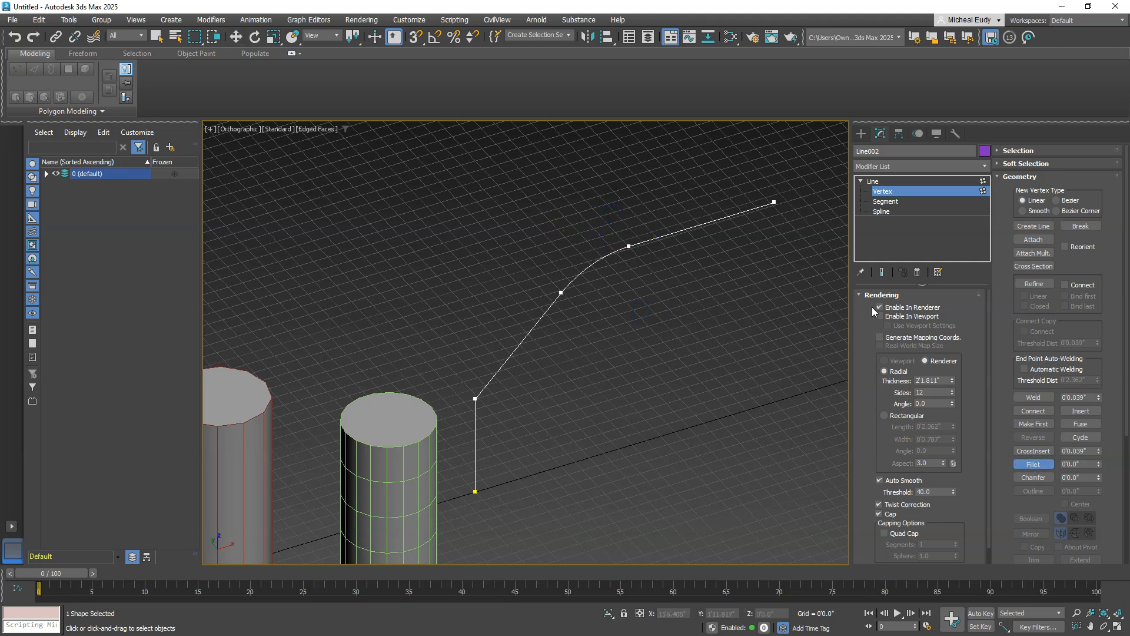
Step: Re-enable Enable In Viewport for the bent line and fillet its lower bend vertex freehand
click(880, 316)
alt+middle_drag(750, 355, 756, 304)
drag(392, 290, 567, 388)
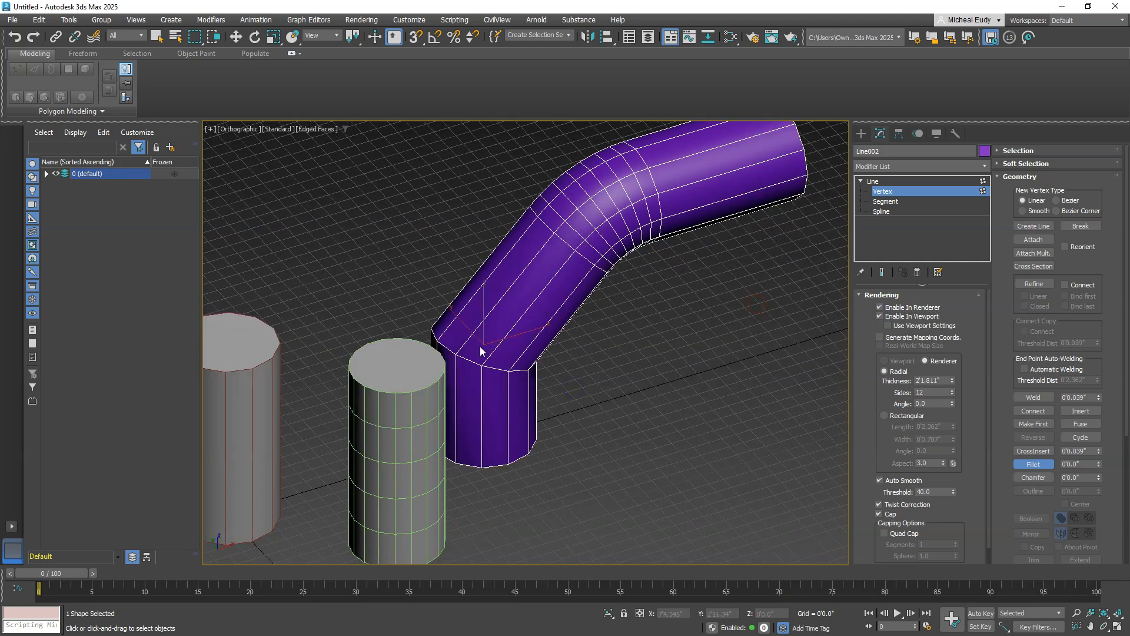
drag(483, 345, 501, 299)
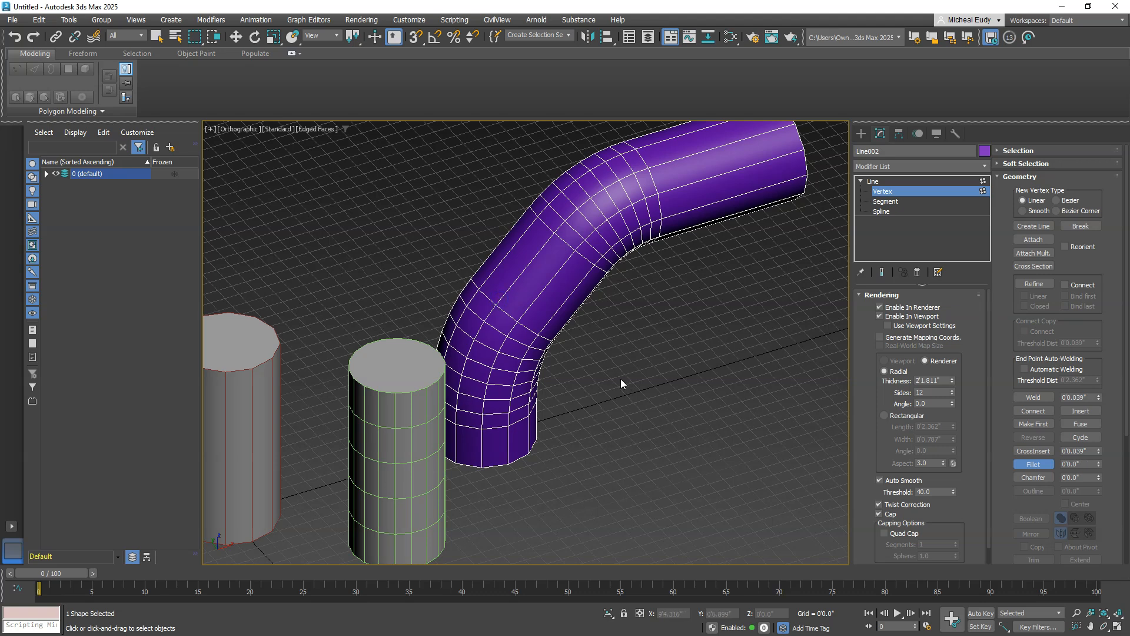
Step: Compare the filleted pipe with the two straight cylinders in the front view
key(shift+f)
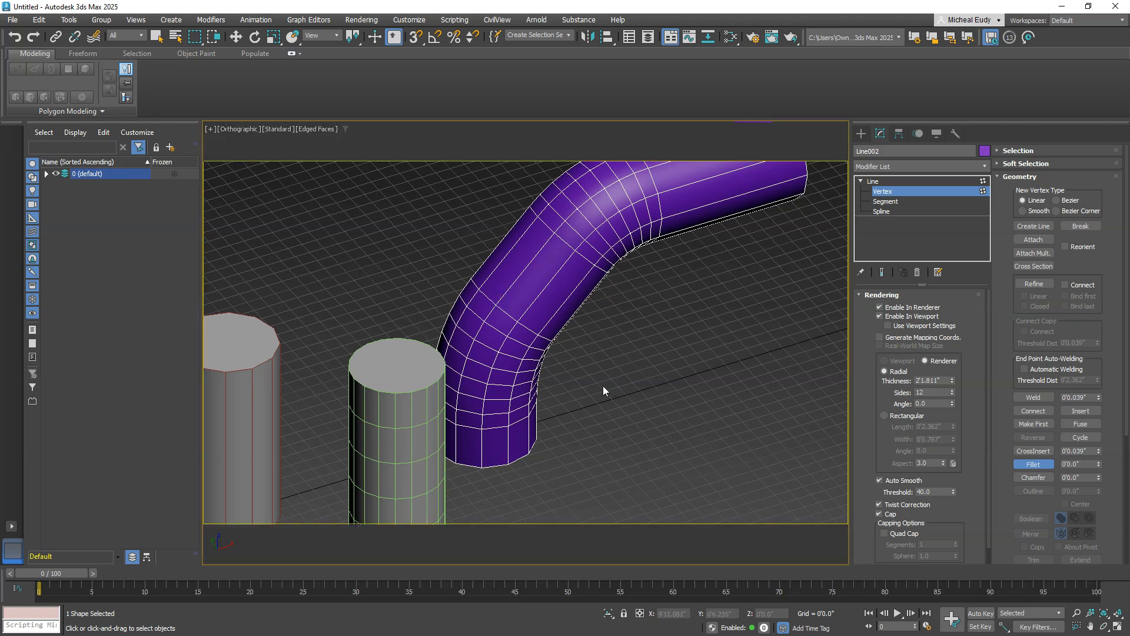
key(shift+f)
key(v)
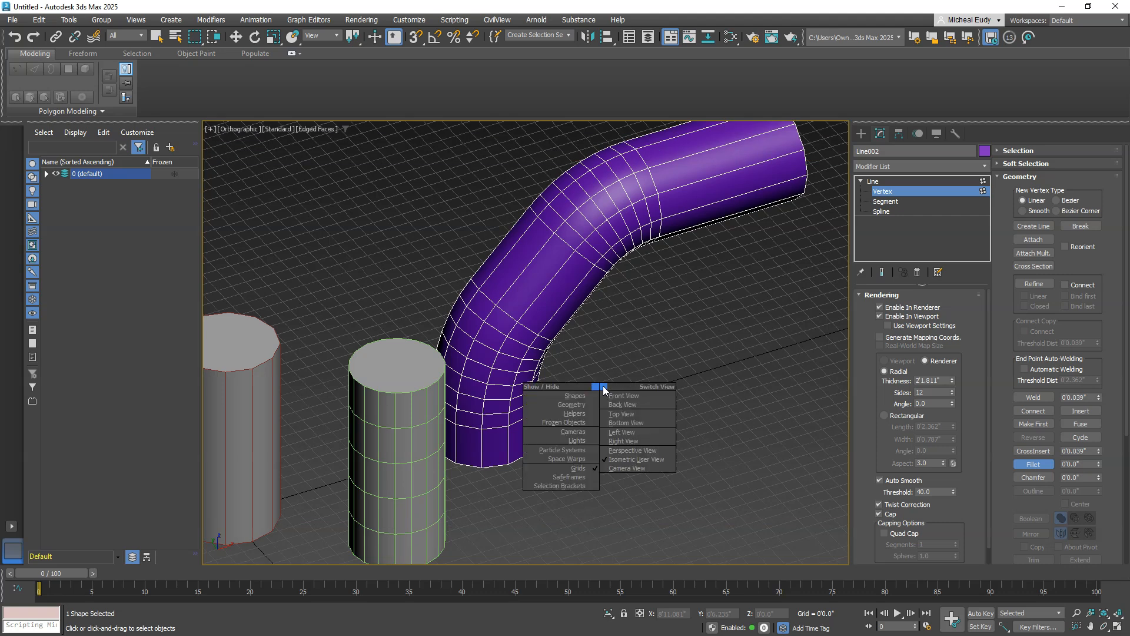
click(614, 397)
scroll(512, 457, down, 5)
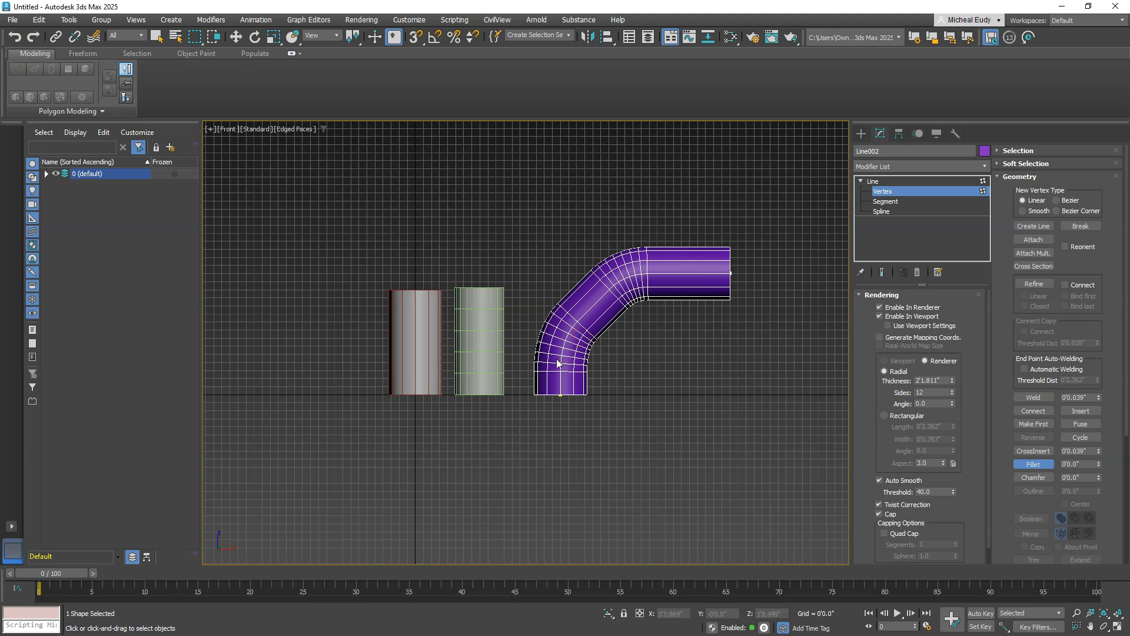
scroll(590, 340, up, 4)
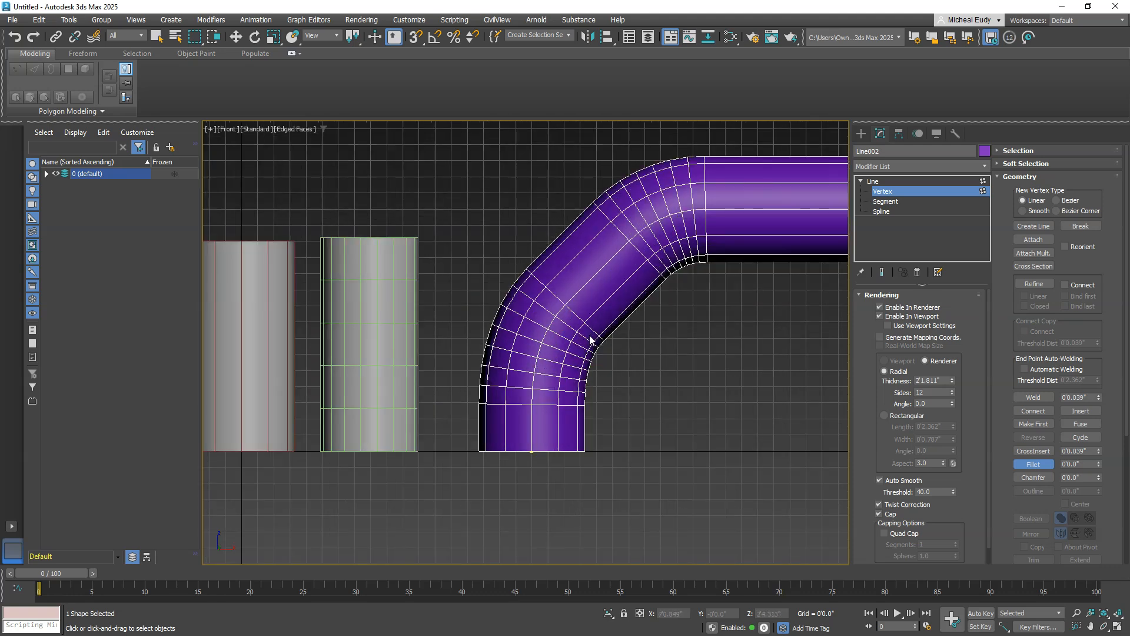
middle_drag(384, 329, 505, 339)
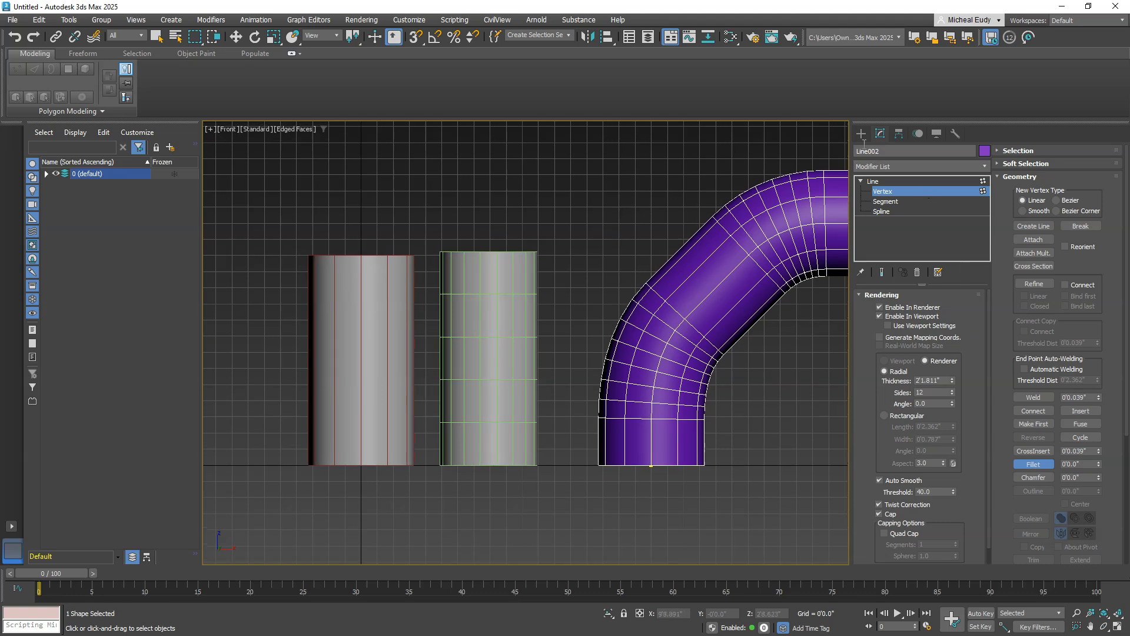
Step: Leave vertex editing, select the cylinder primitive and hide the bent pipe line Line002
key(w)
click(862, 133)
click(518, 329)
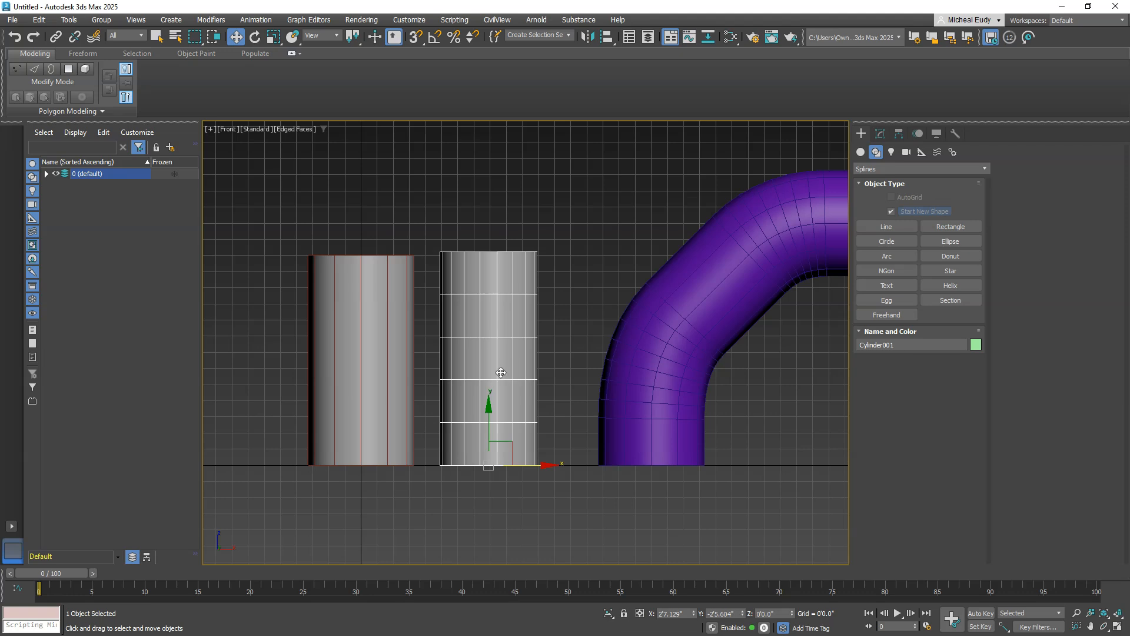
alt+middle_drag(530, 366, 511, 393)
click(46, 174)
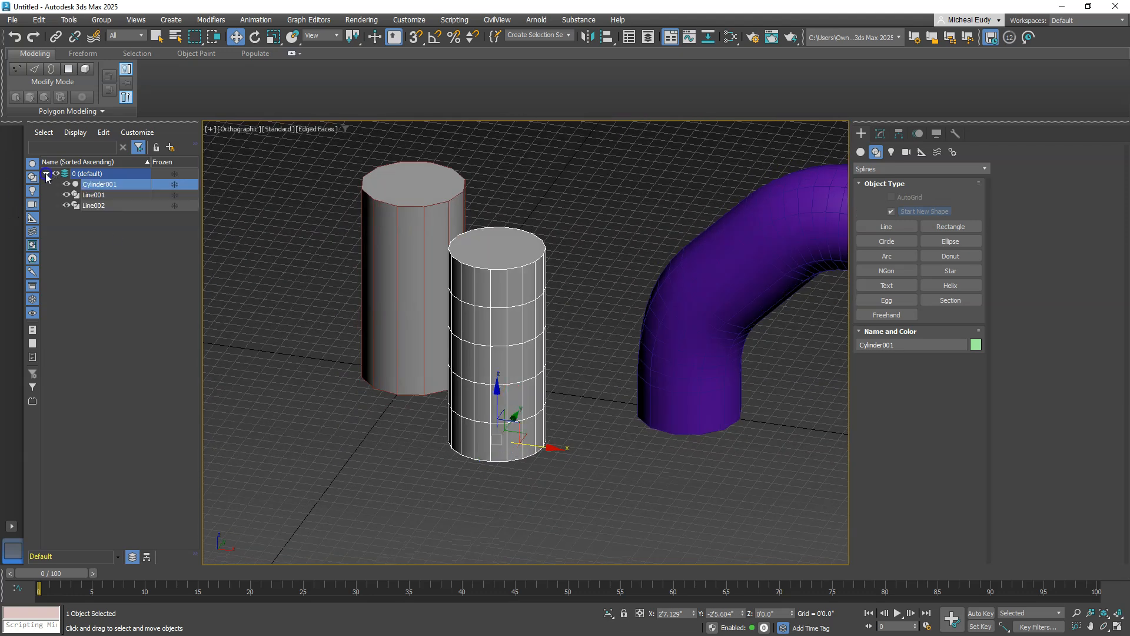
click(66, 206)
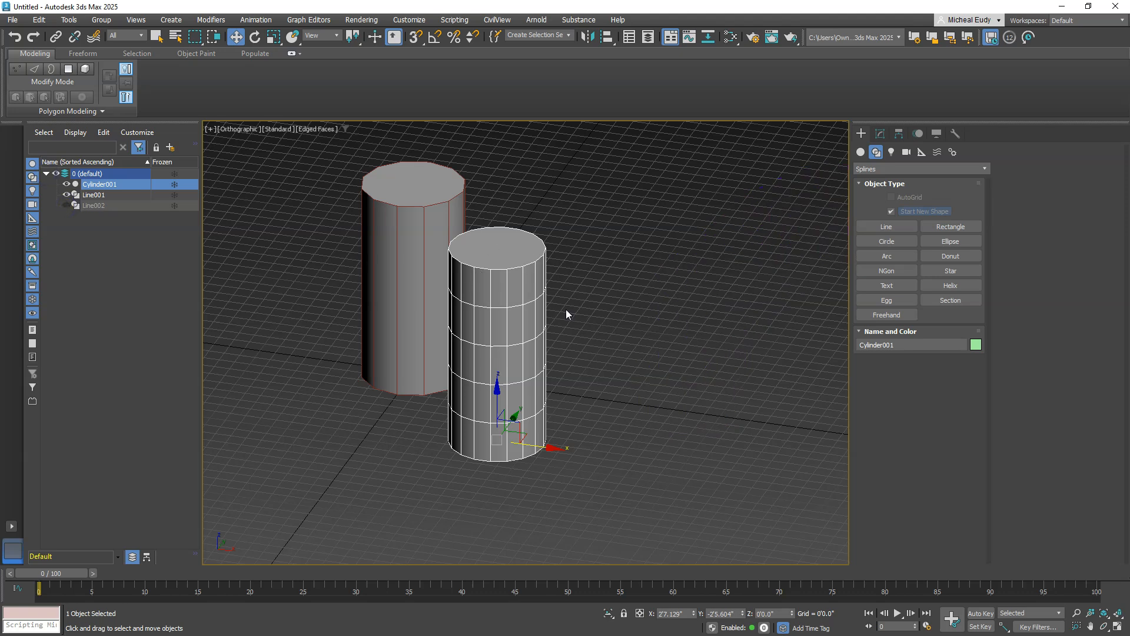
Step: Move the cylinder primitive along Y in the top view to about 0'0.47", level with the thick line, and restore the shaded front view
key(t)
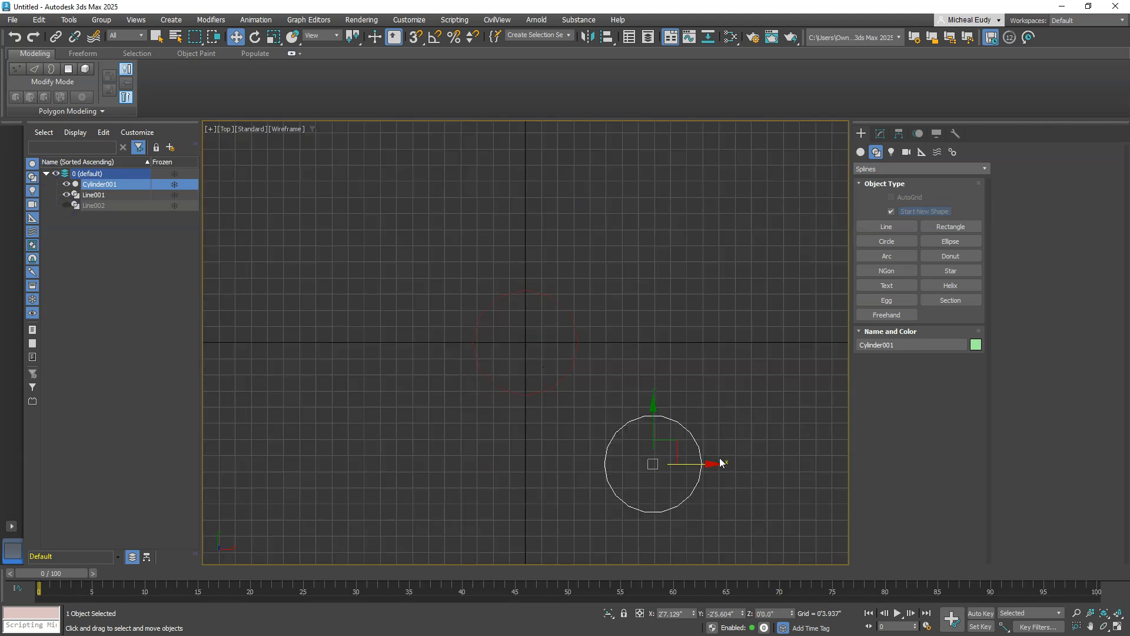
drag(654, 408, 646, 293)
key(f)
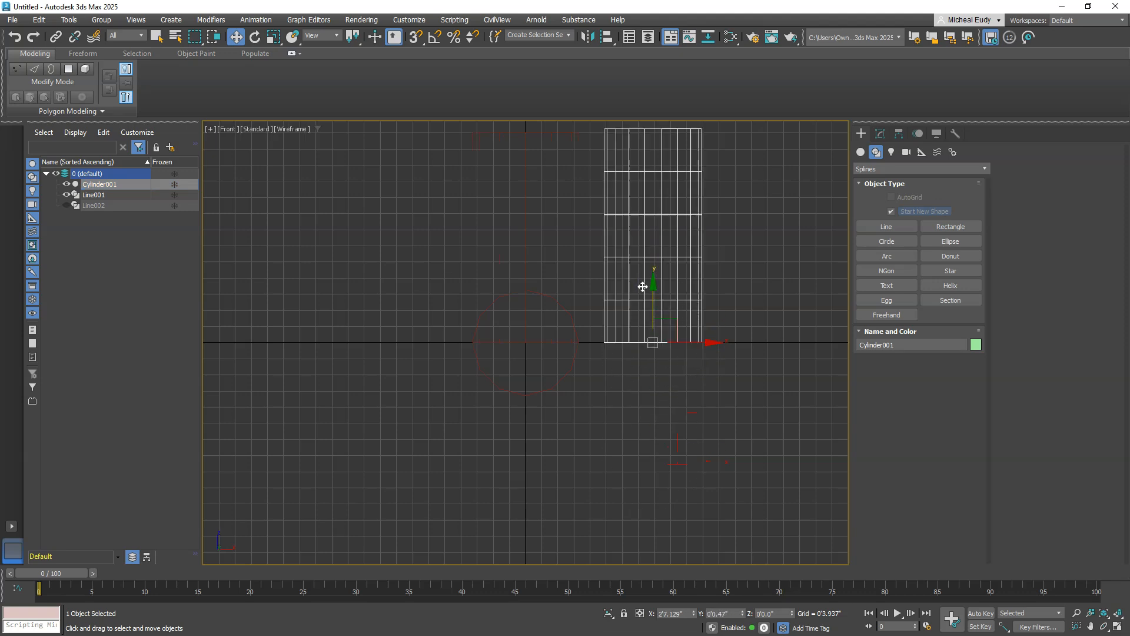
key(F3)
key(z)
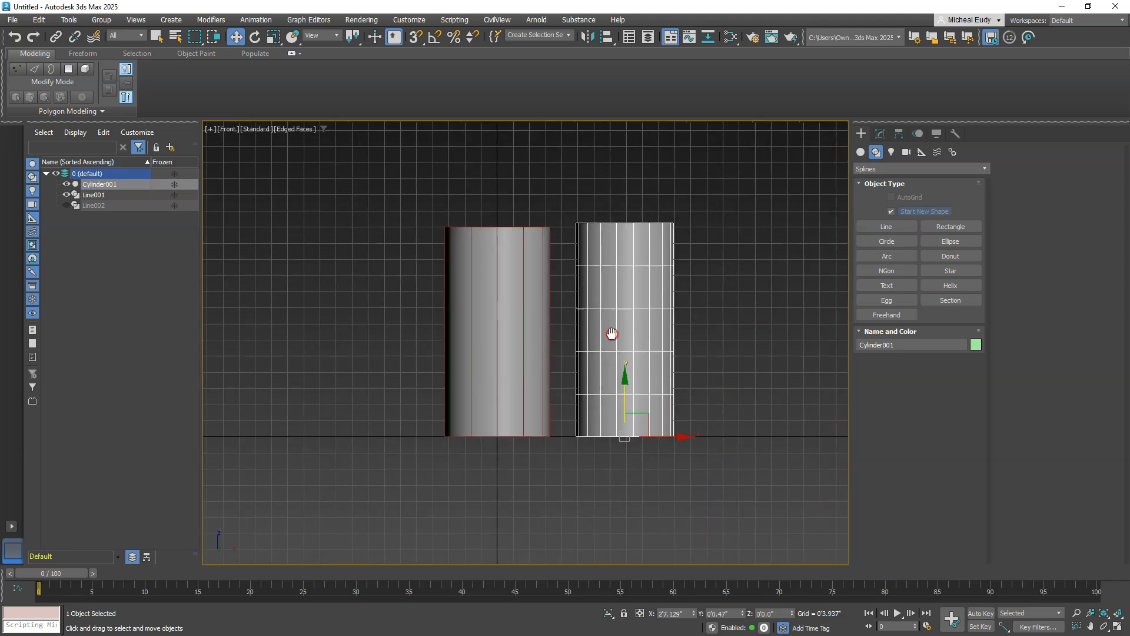
alt+middle_drag(601, 324, 574, 328)
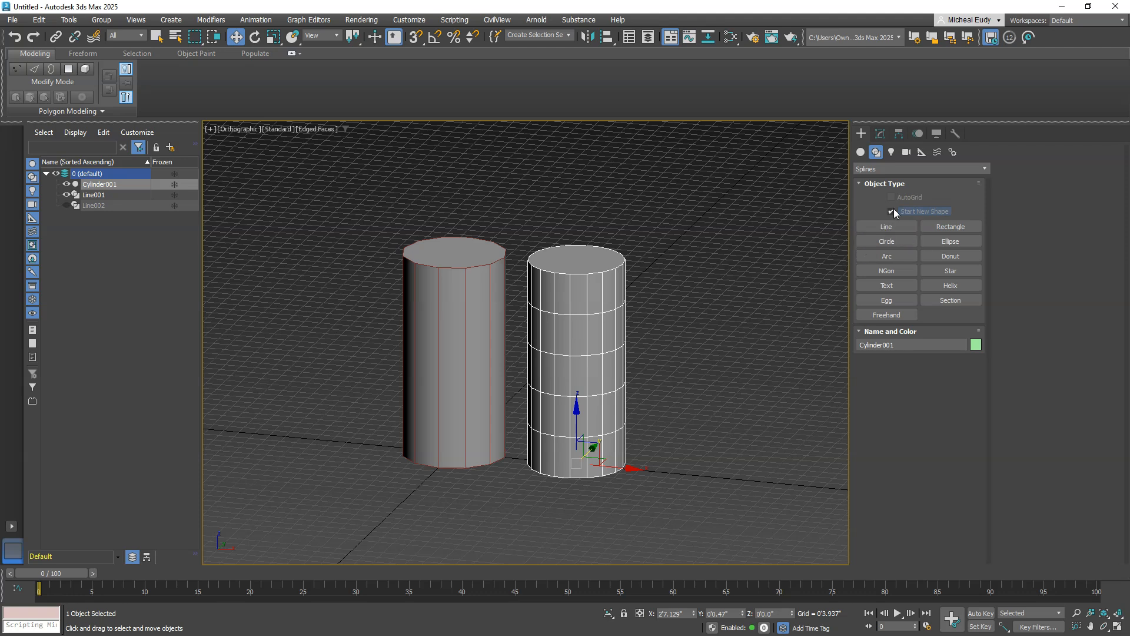
Step: Create a sphere primitive with 32 segments beside the cylinder primitive
click(861, 152)
click(888, 227)
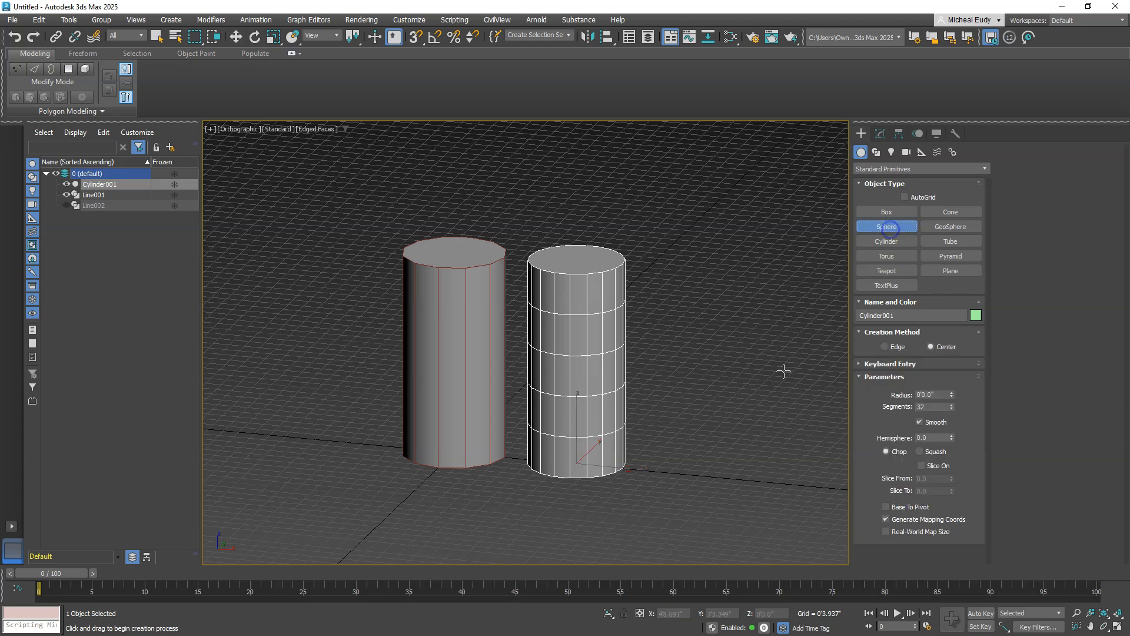
drag(763, 339, 772, 360)
right_click(765, 452)
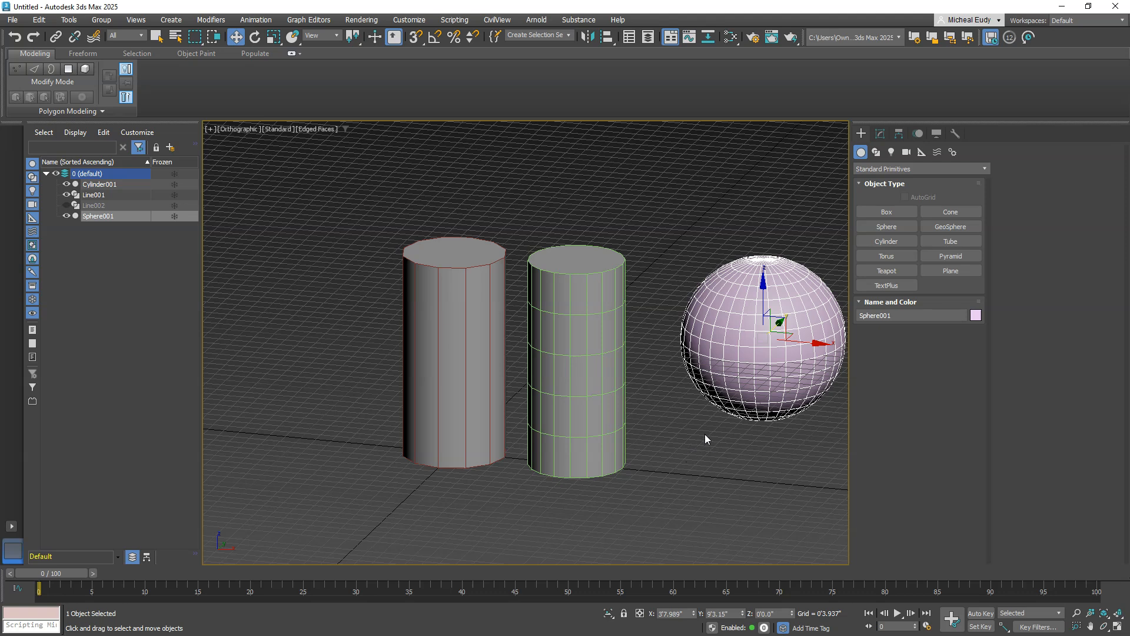
Step: Delete the sphere primitive
click(720, 454)
click(745, 380)
key(Delete)
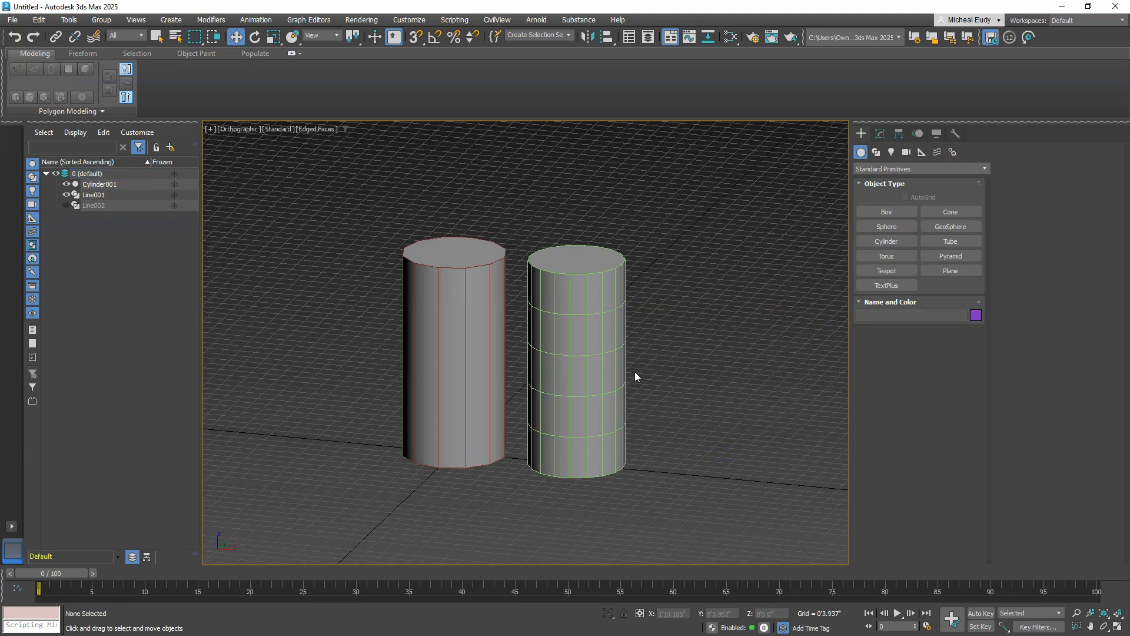
Step: Examine the Sides setting in the rendering parameters of the straight thick line
click(463, 302)
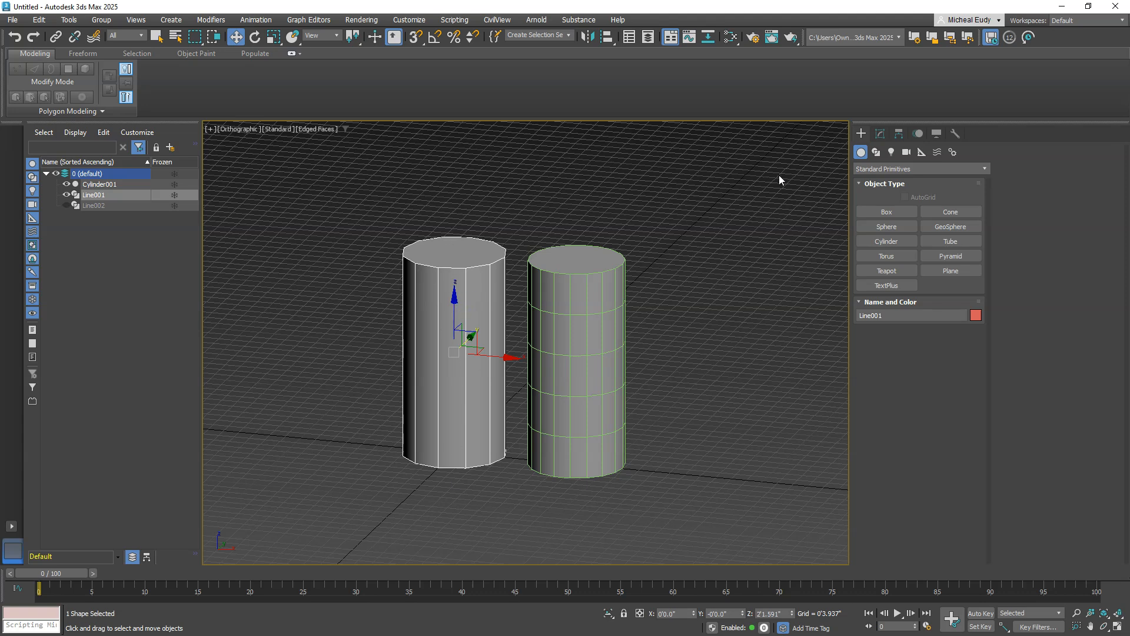
click(880, 134)
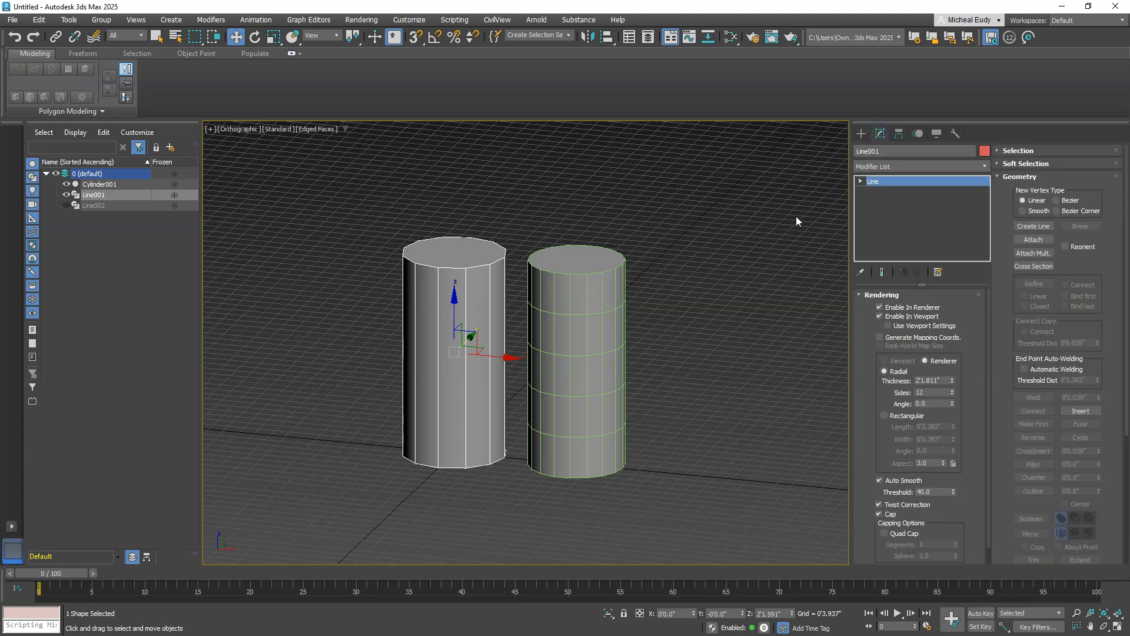
double_click(922, 393)
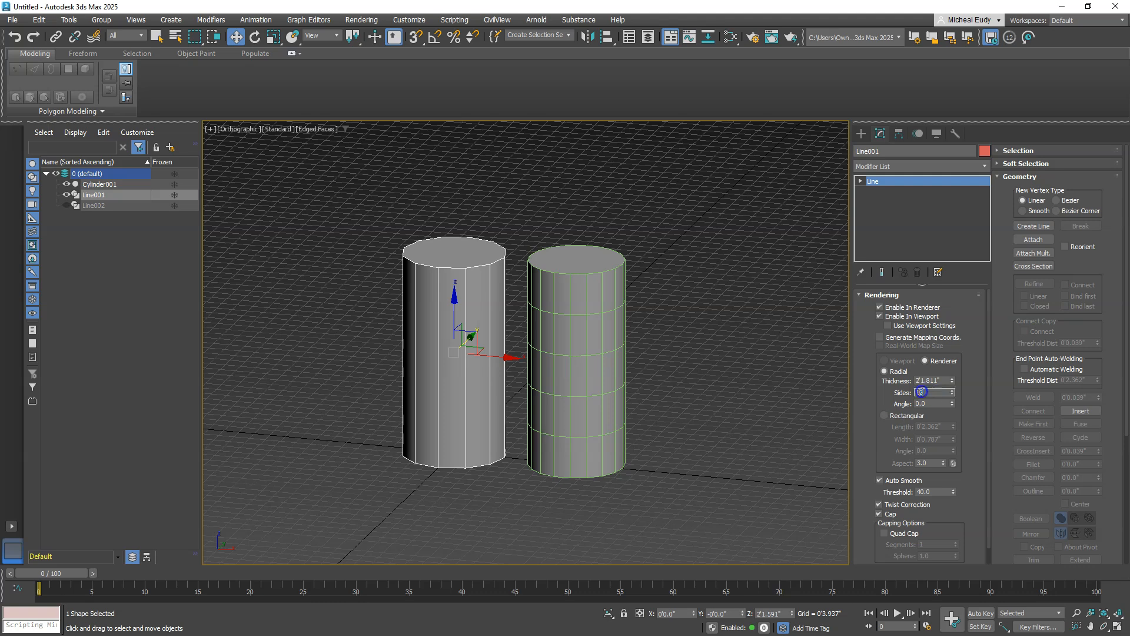
click(713, 438)
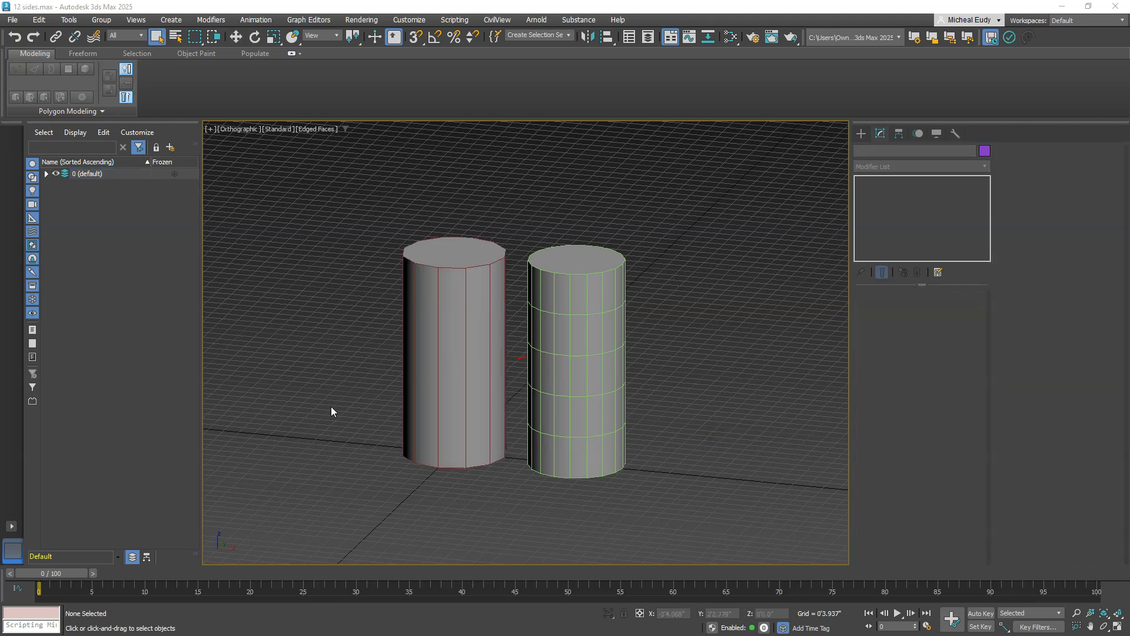
click(450, 351)
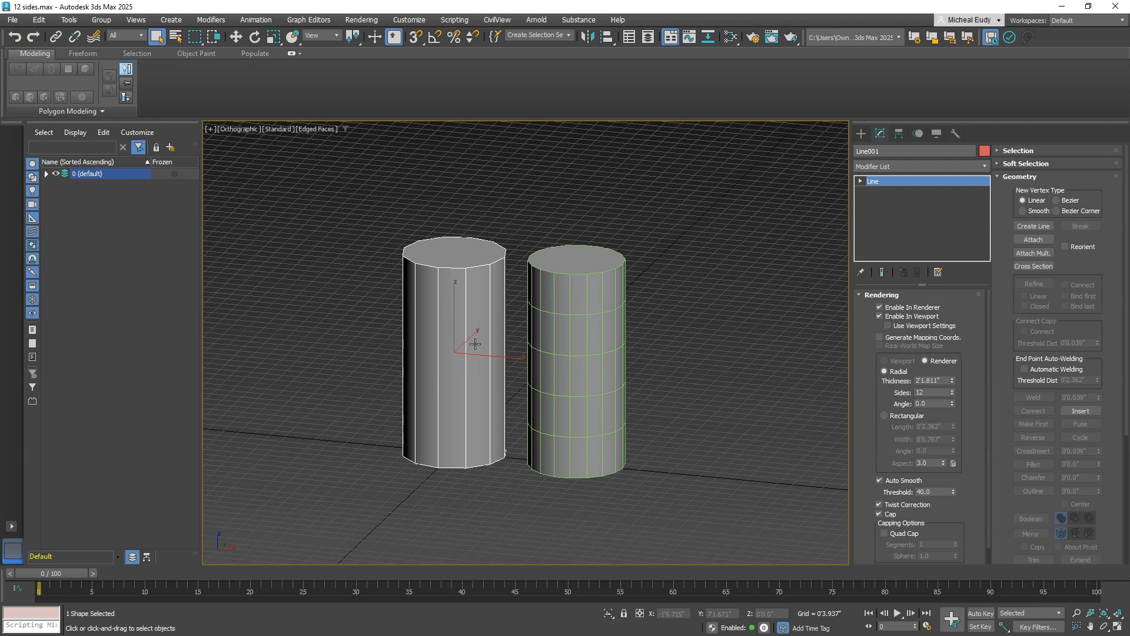
Step: Try bending the cylinder primitive with a Bend modifier at an angle of about 111.5, and remove the modifier
click(586, 335)
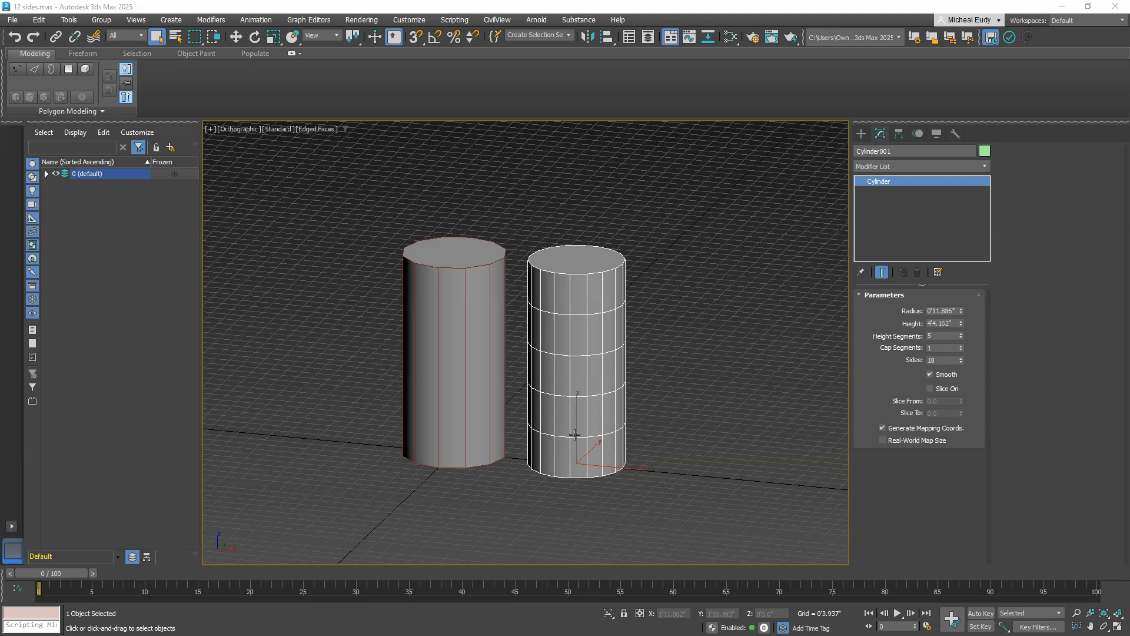
scroll(575, 435, up, 2)
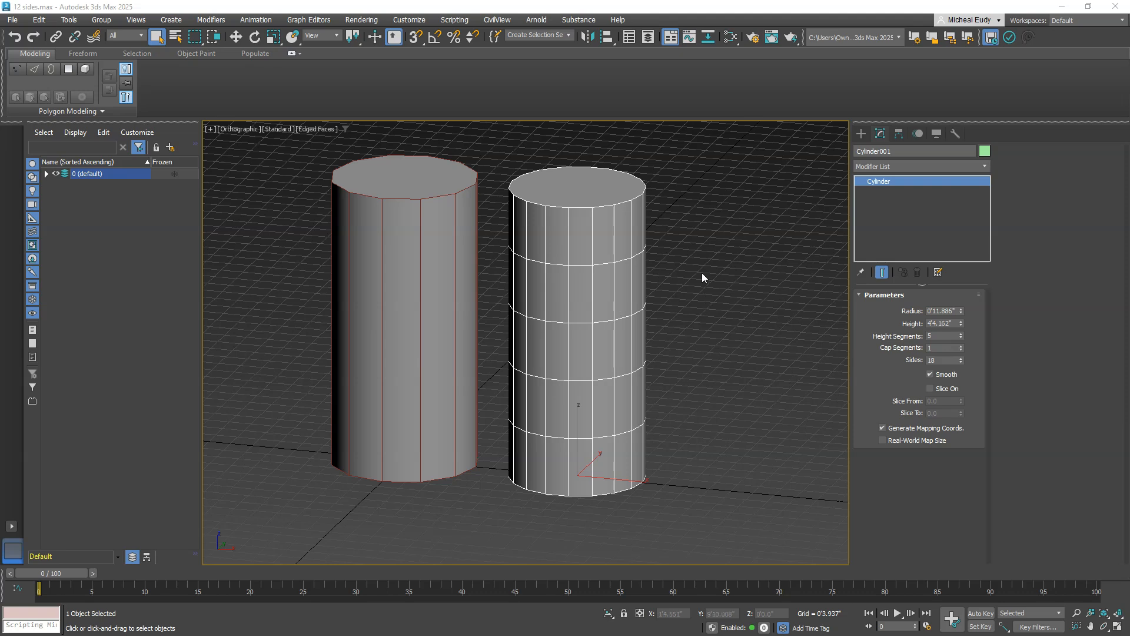
middle_drag(702, 276, 606, 277)
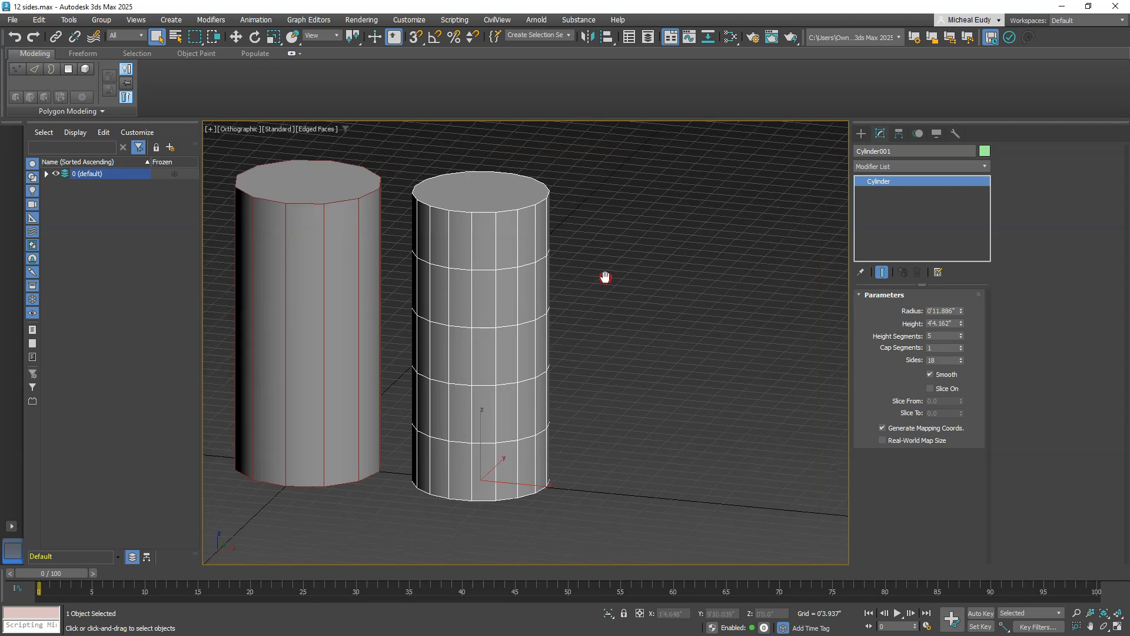
click(984, 166)
text(b)
click(878, 191)
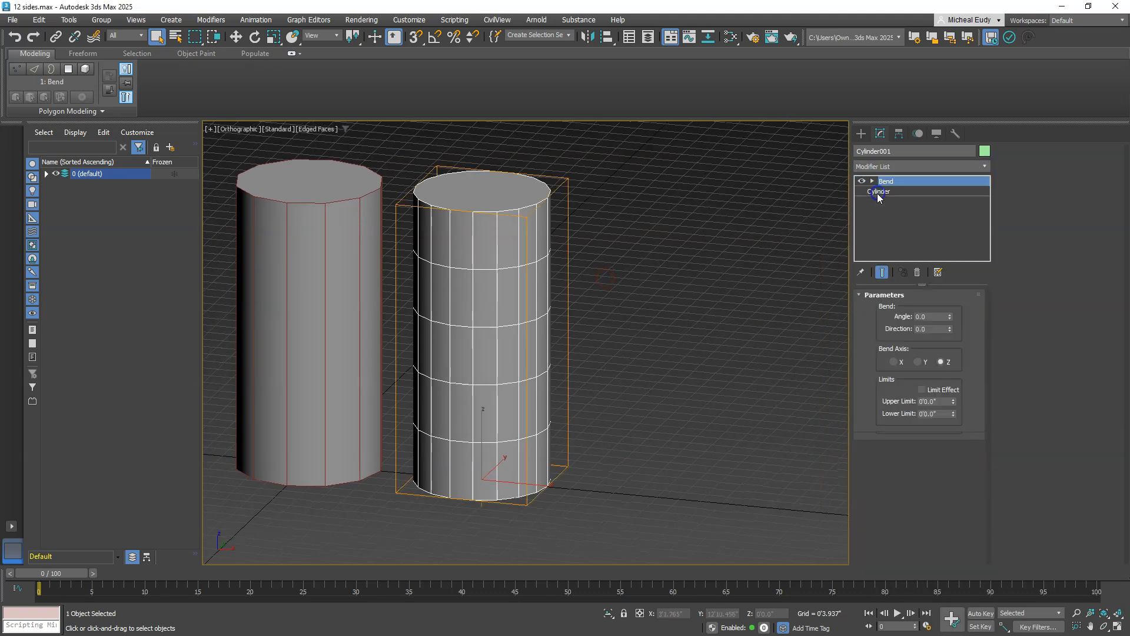
drag(951, 316, 950, 185)
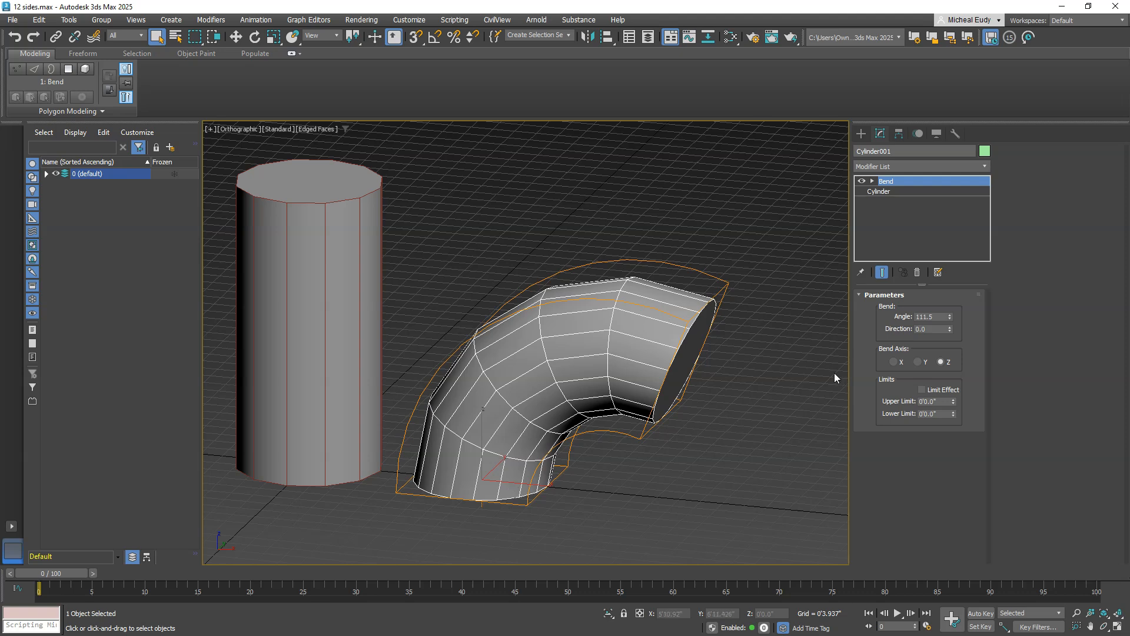
click(917, 273)
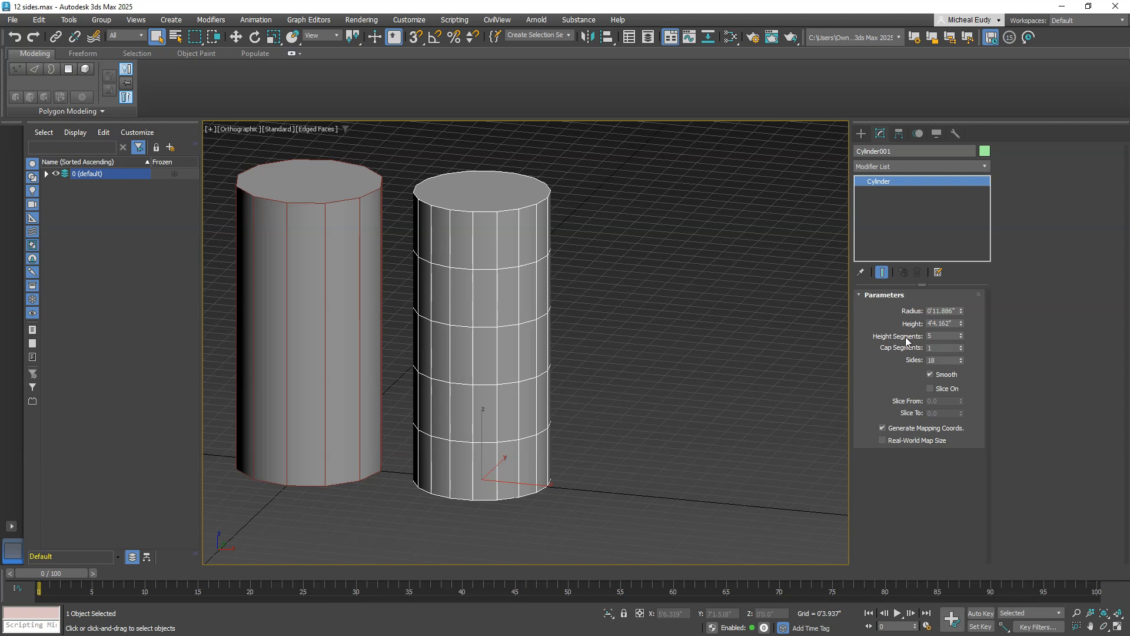
Step: Set the cylinder primitive's height segments to 1 and its sides to 16
right_click(962, 336)
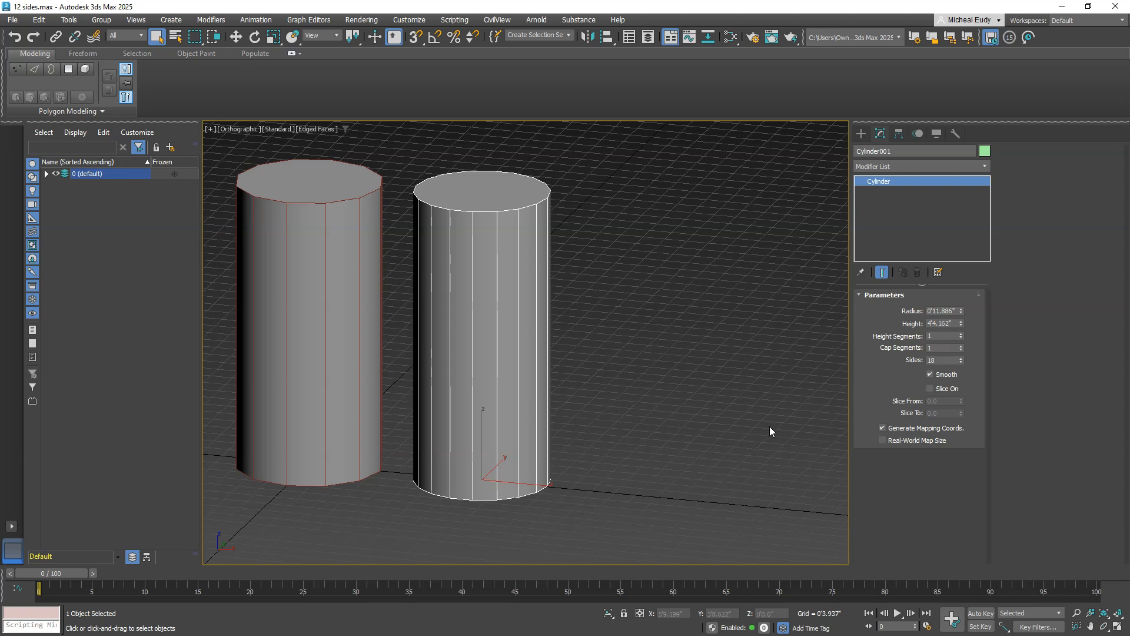
double_click(926, 359)
text(16)
key(Return)
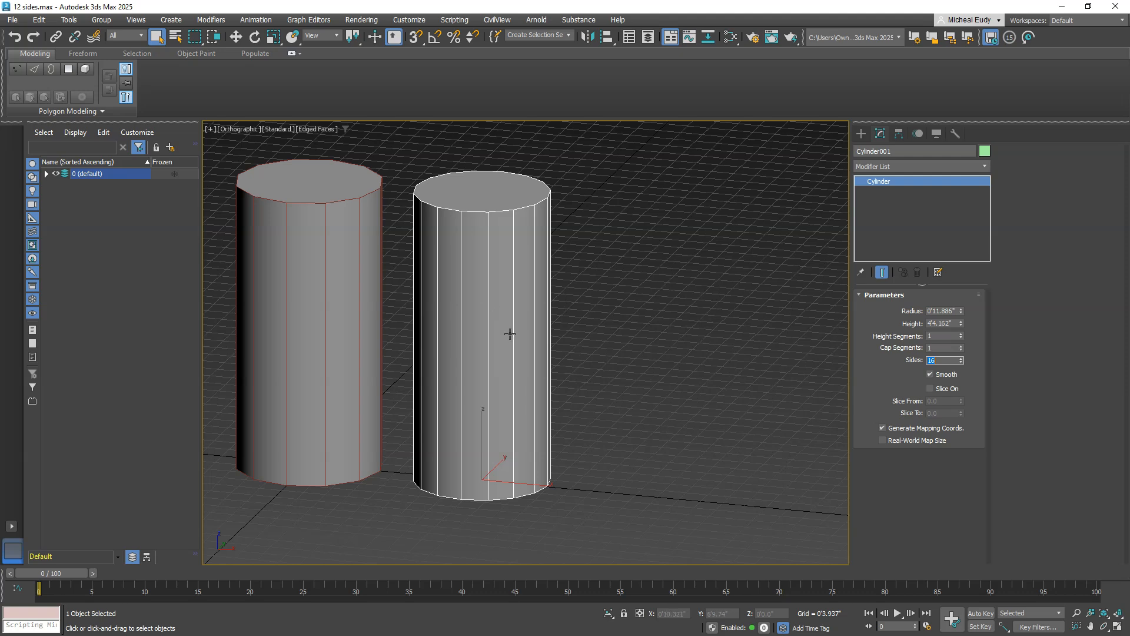
Step: Check the straight thick line's Sides setting and match it by setting the cylinder primitive's sides to 12
click(521, 295)
click(318, 322)
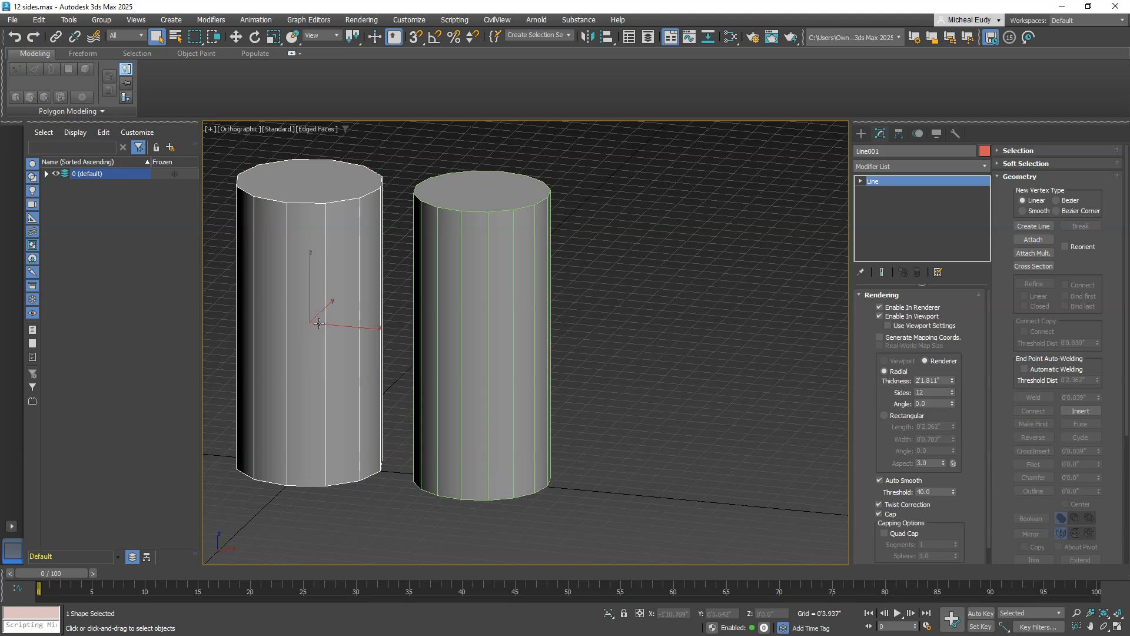
click(479, 310)
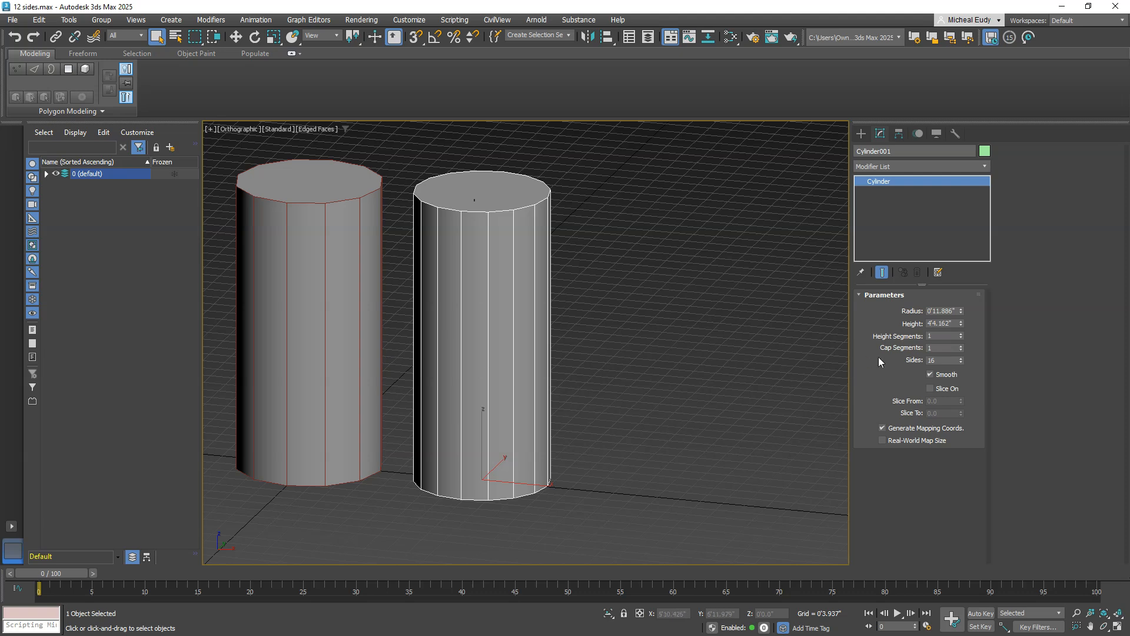
double_click(942, 360)
text(12)
key(Return)
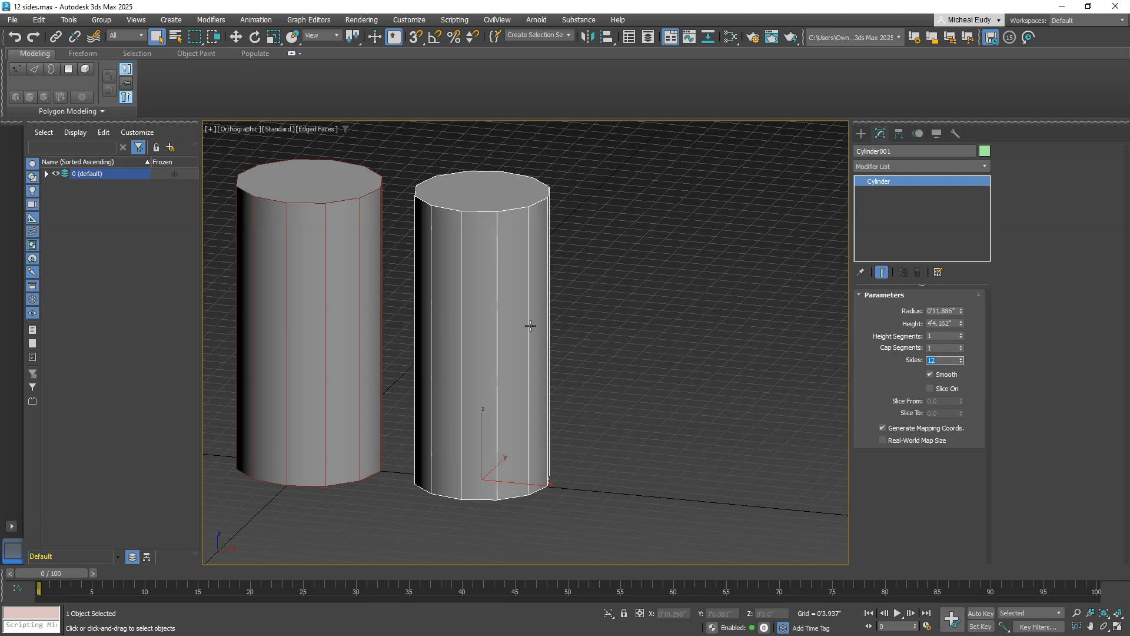
Step: Move the cylinder primitive along X, away from the thick line, to about 5'7.565"
middle_drag(503, 350, 538, 377)
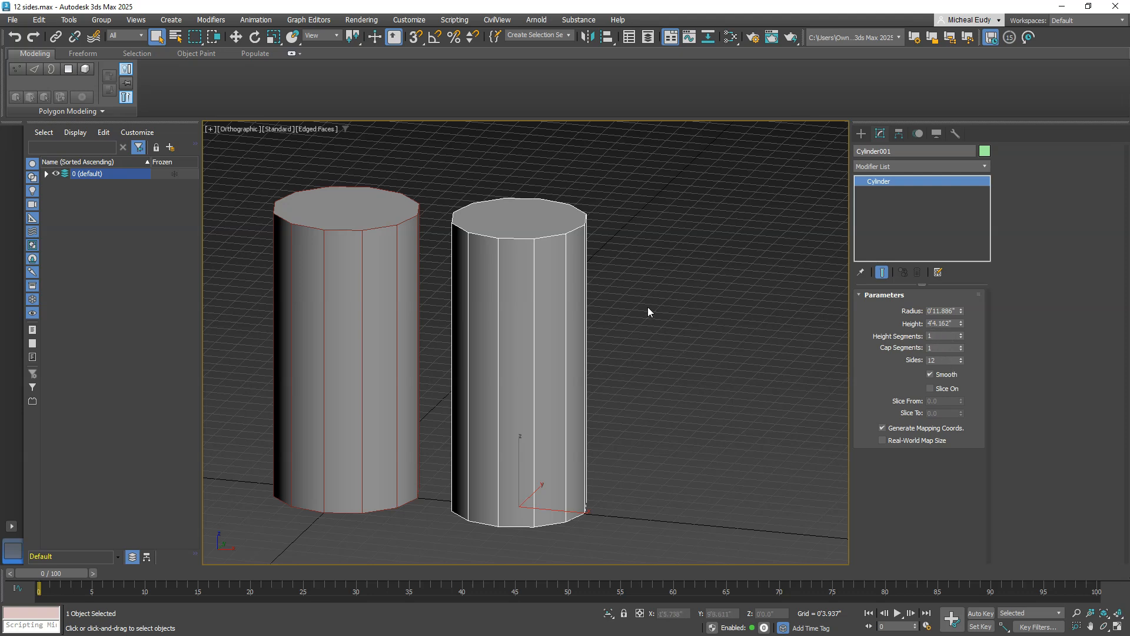
middle_drag(637, 313, 647, 309)
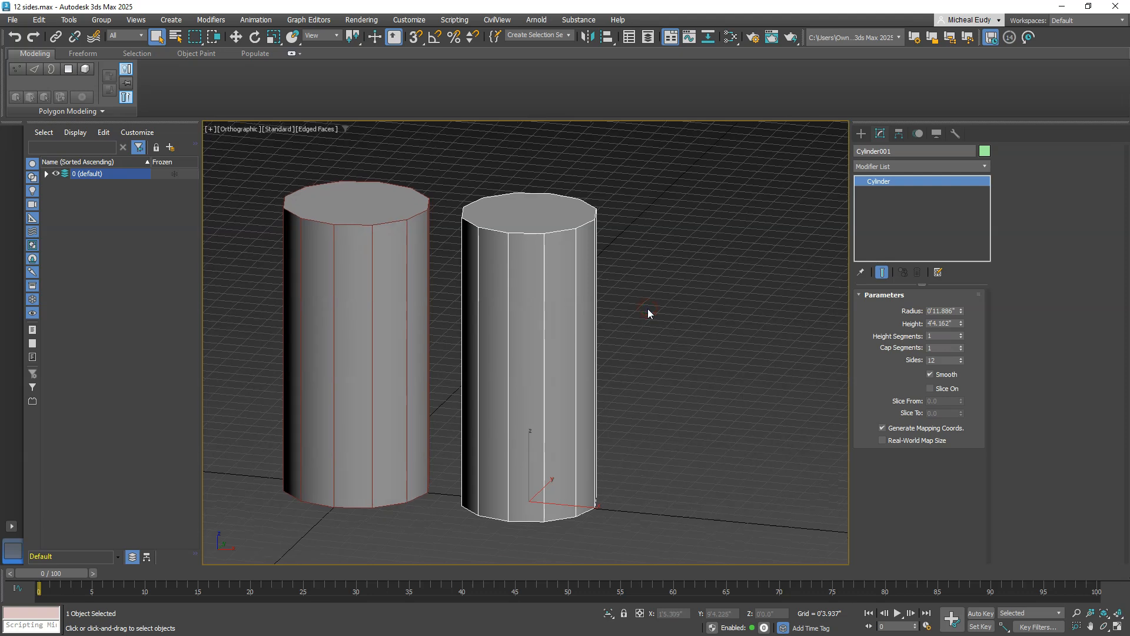
right_click(533, 350)
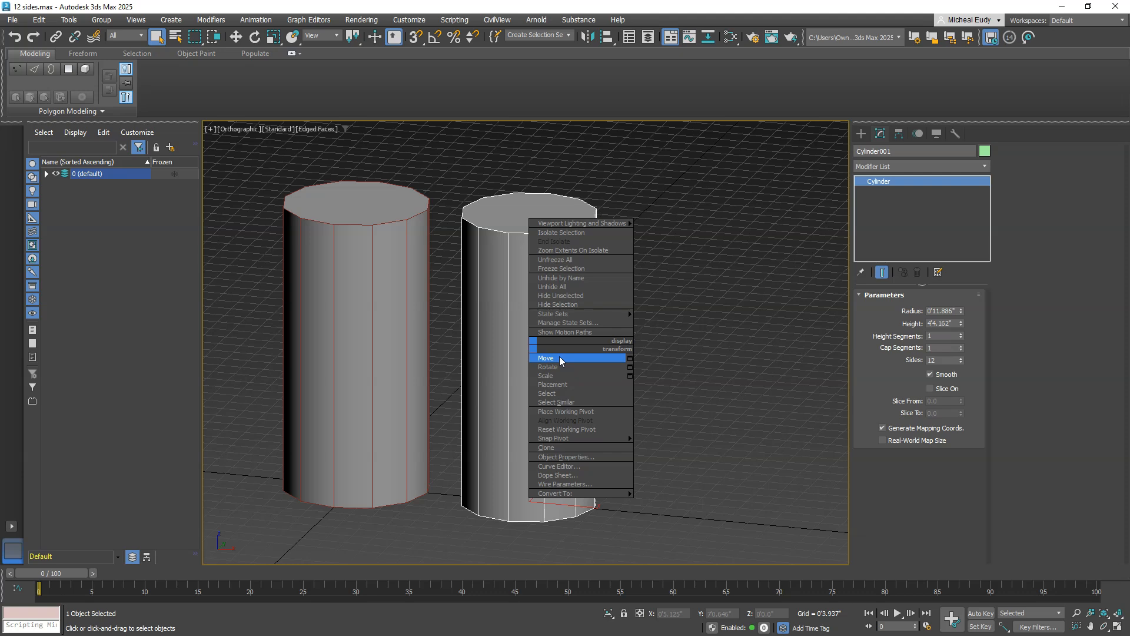
click(559, 358)
drag(582, 509, 786, 529)
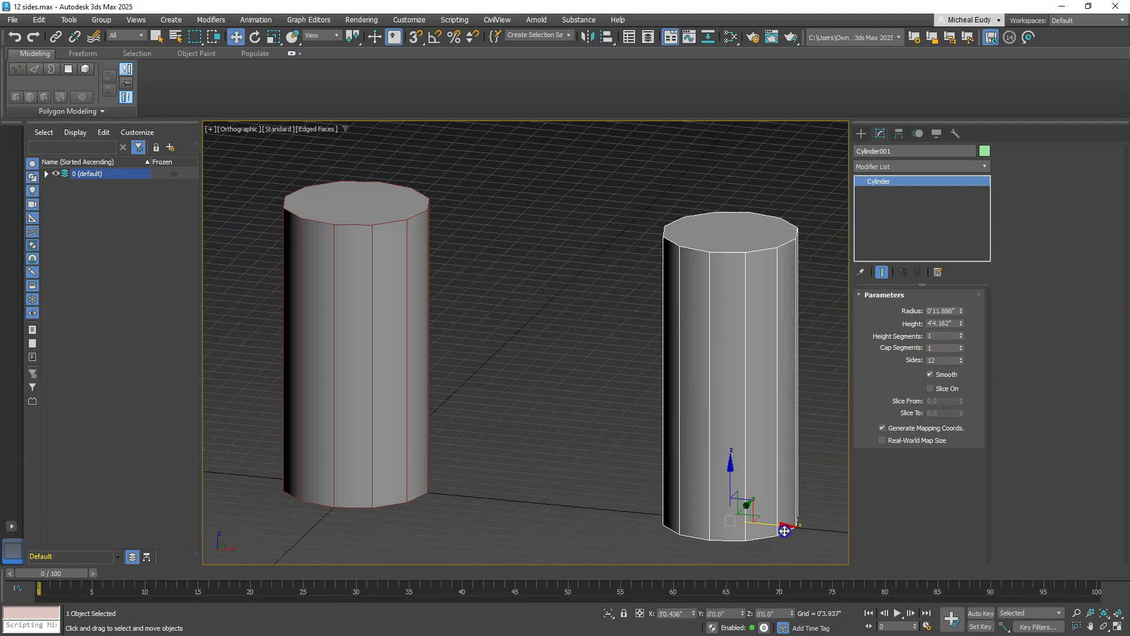
Step: Temporarily hide the cylinder primitive to examine the straight thick line alone, and unhide the cylinder
click(46, 174)
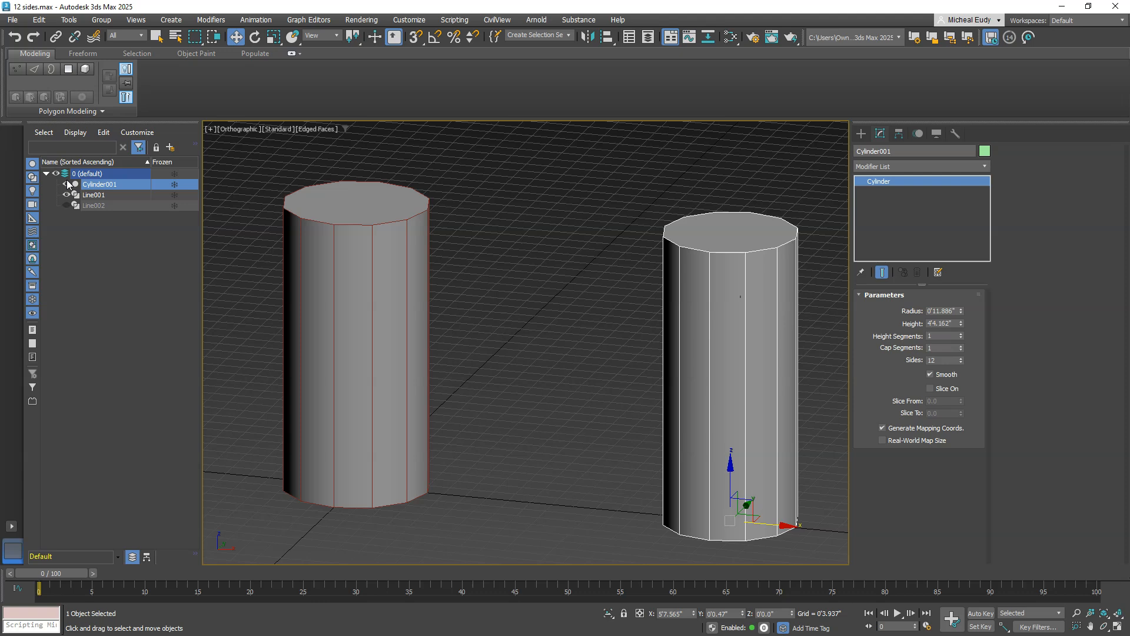
click(66, 184)
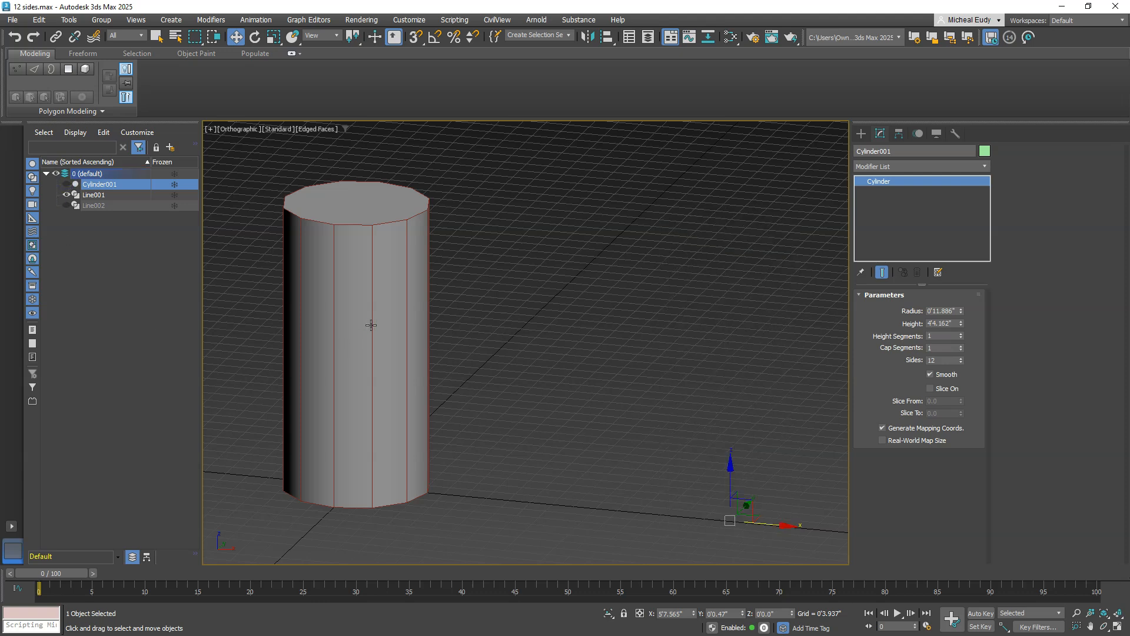
click(380, 354)
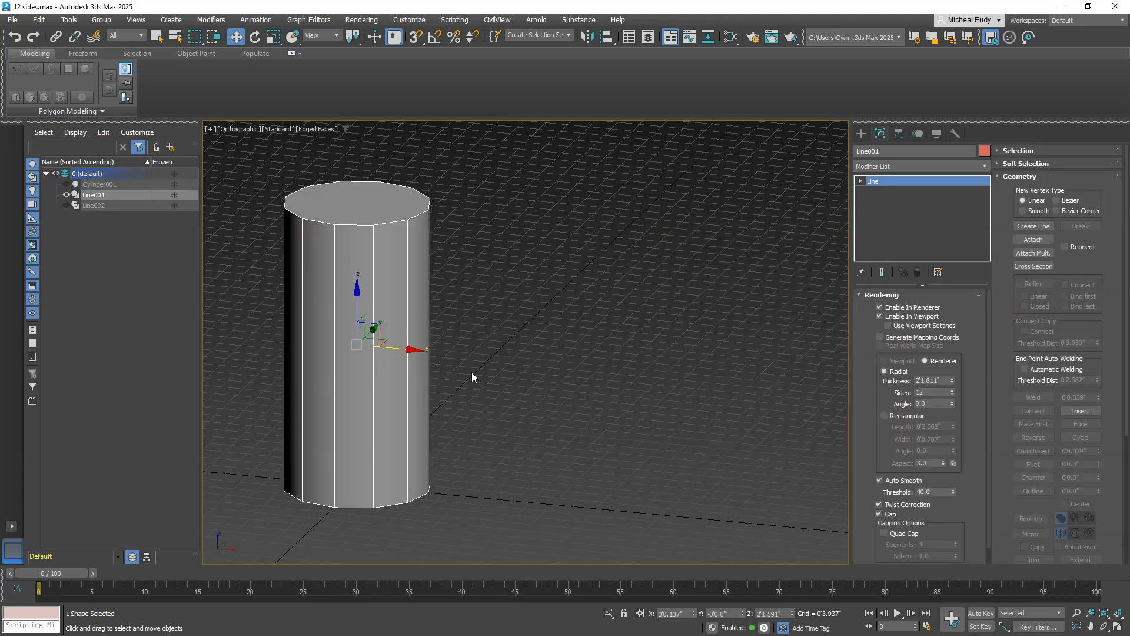
middle_drag(429, 370, 534, 372)
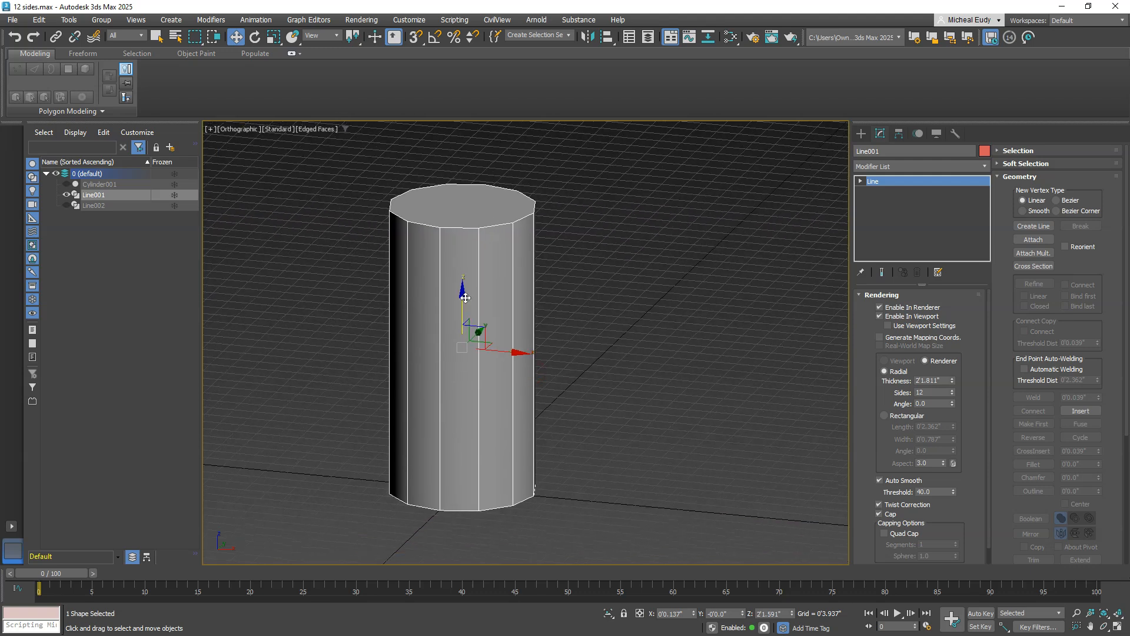
click(66, 183)
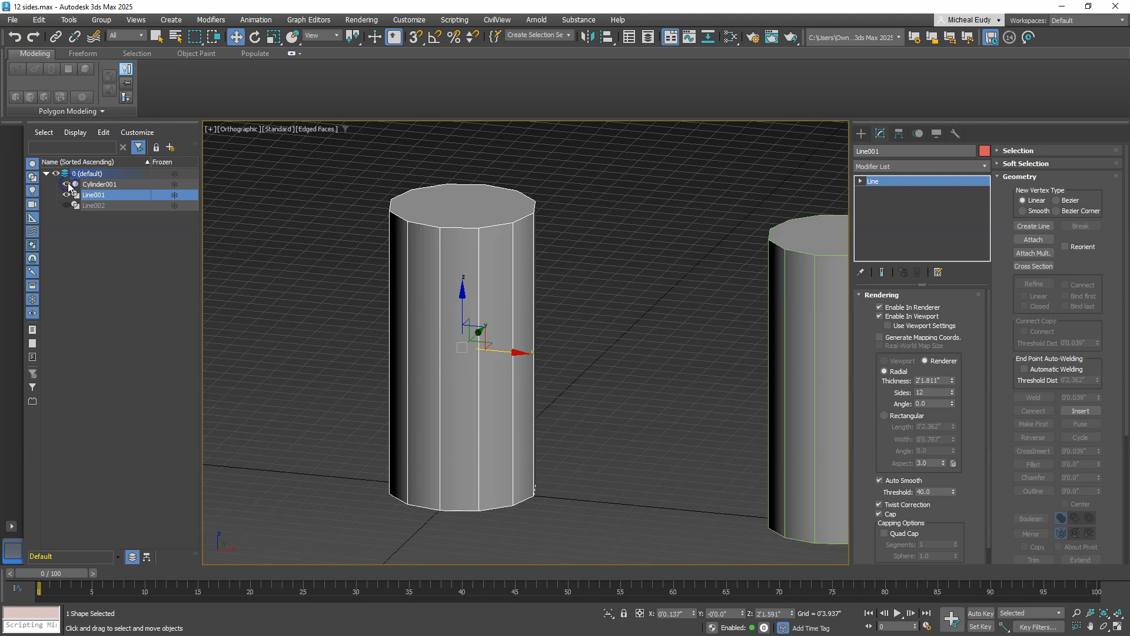
Step: Apply a MeshSmooth modifier to the cylinder primitive and disable its Isoline Display
middle_drag(686, 298, 464, 314)
click(645, 242)
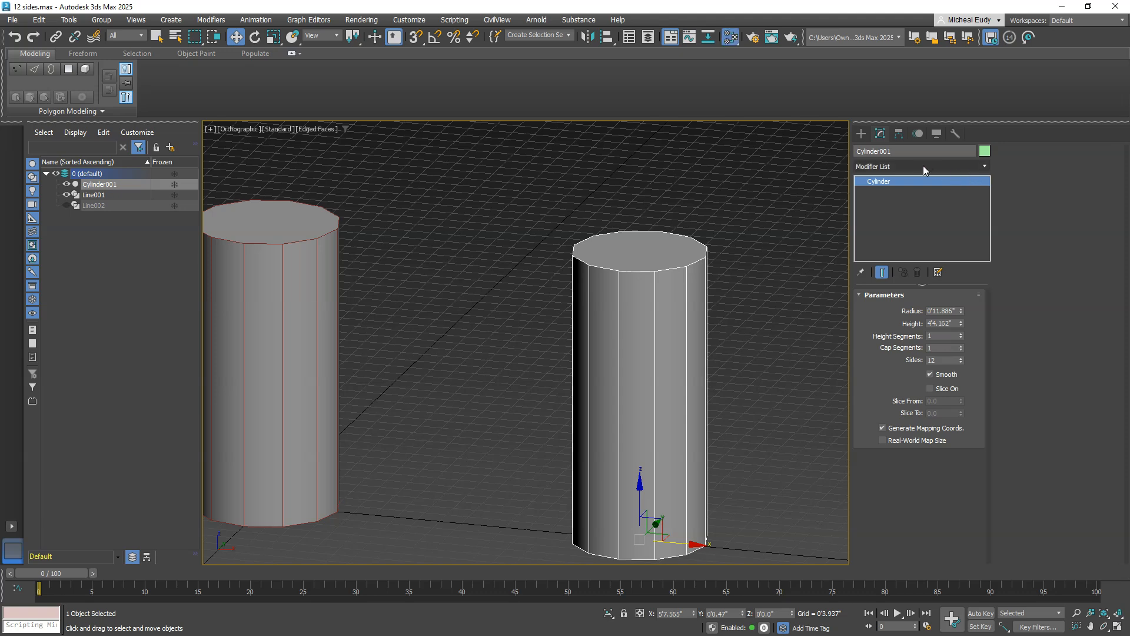
click(896, 166)
text(m)
click(883, 234)
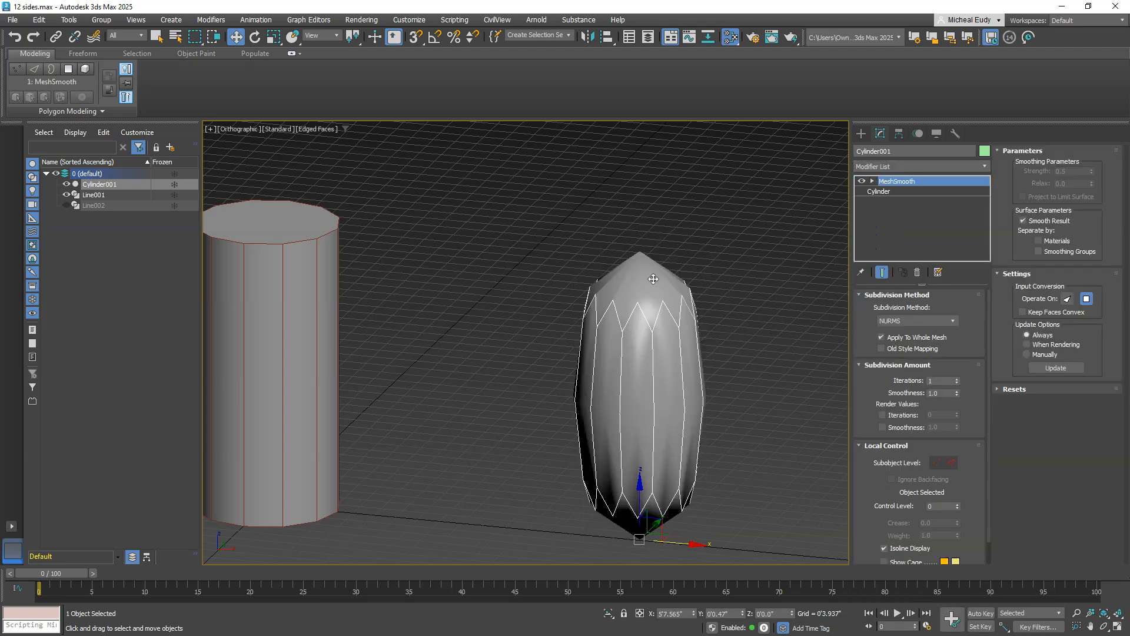
click(884, 548)
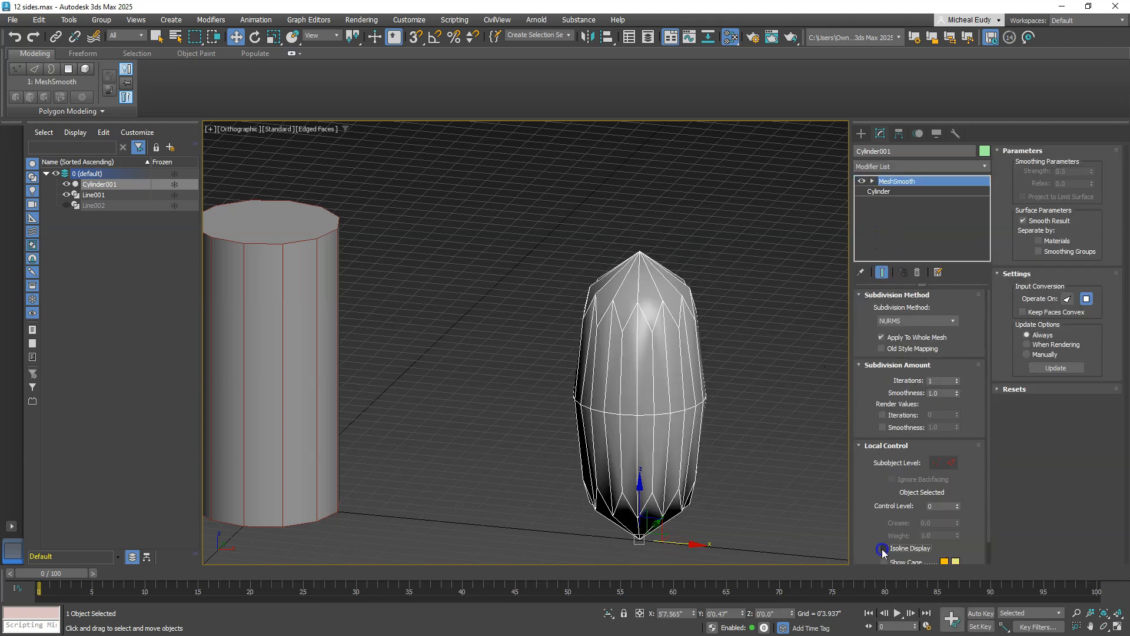
Step: Switch off the MeshSmooth effect and set the base cylinder's cap segments to 2
click(862, 181)
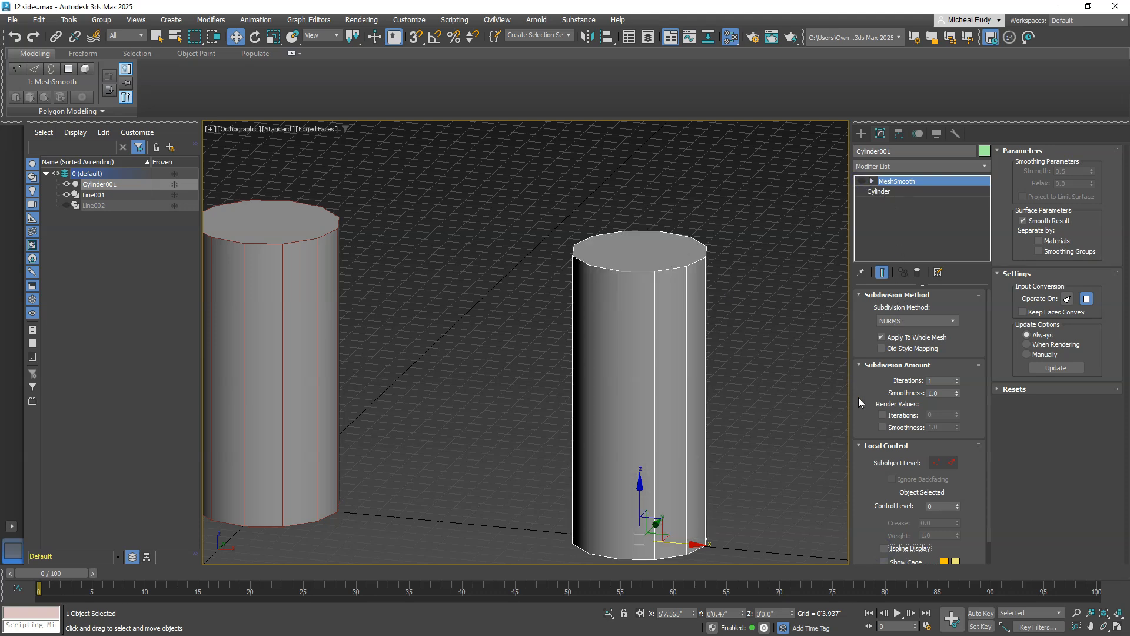
click(886, 192)
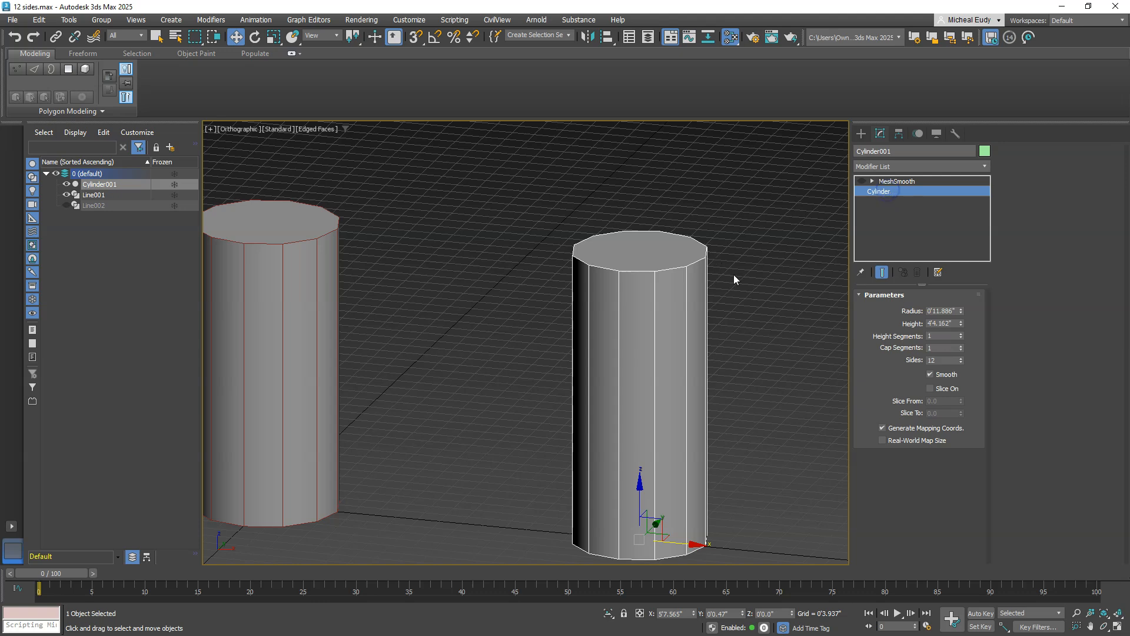
click(962, 343)
click(962, 346)
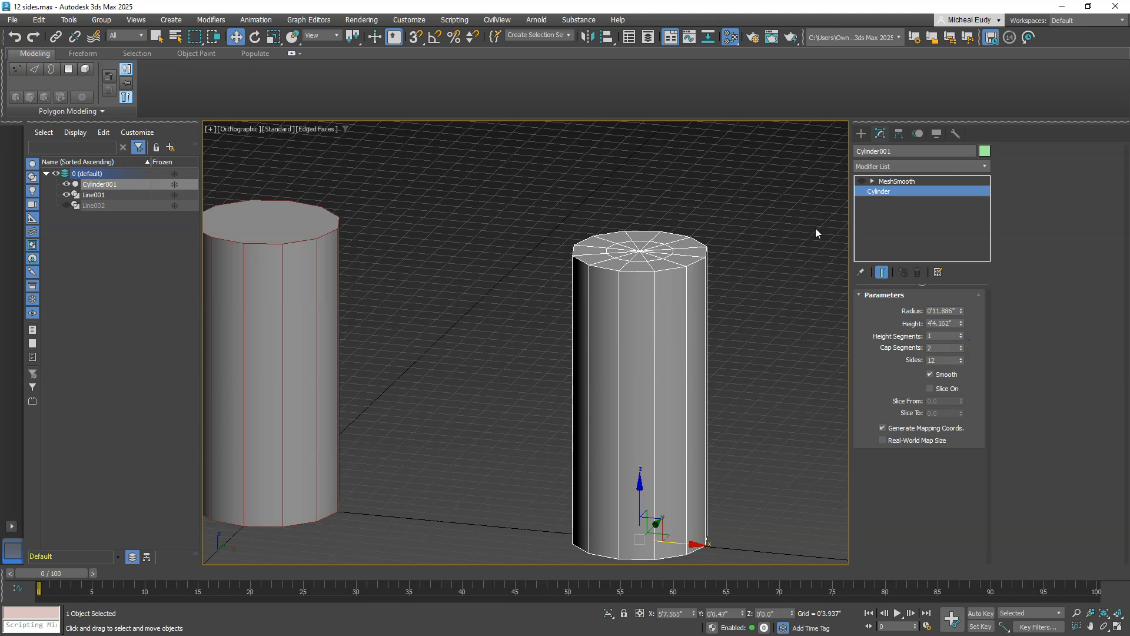
Step: Preview MeshSmooth on the cylinder primitive with 3 iterations, and switch the effect off to return to the base cylinder's parameters
click(862, 181)
click(897, 181)
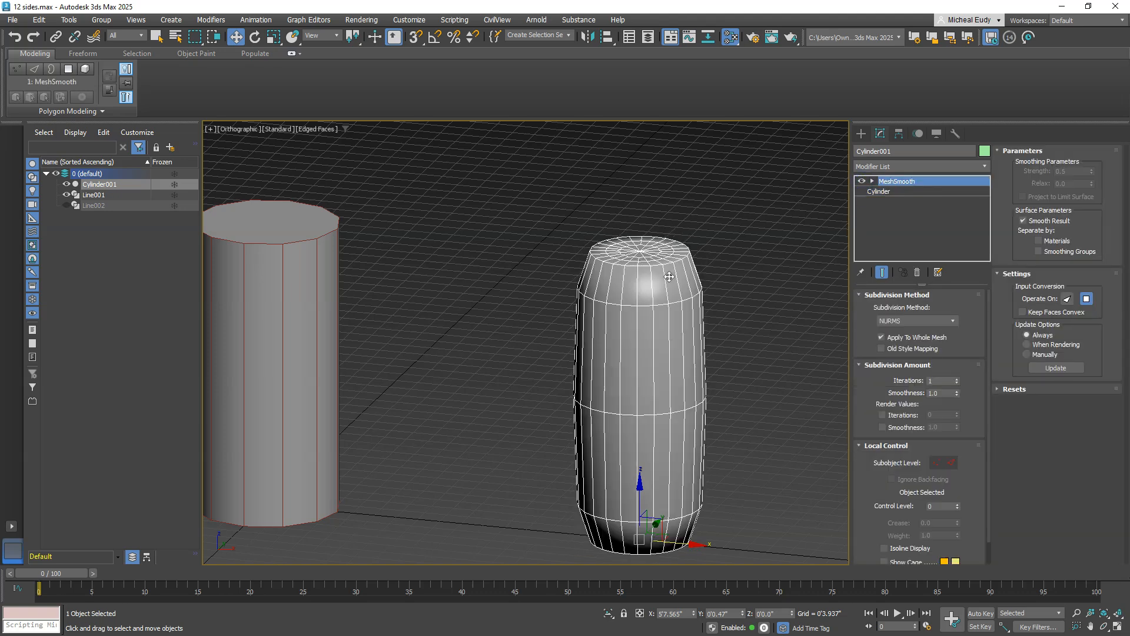
click(957, 379)
click(958, 379)
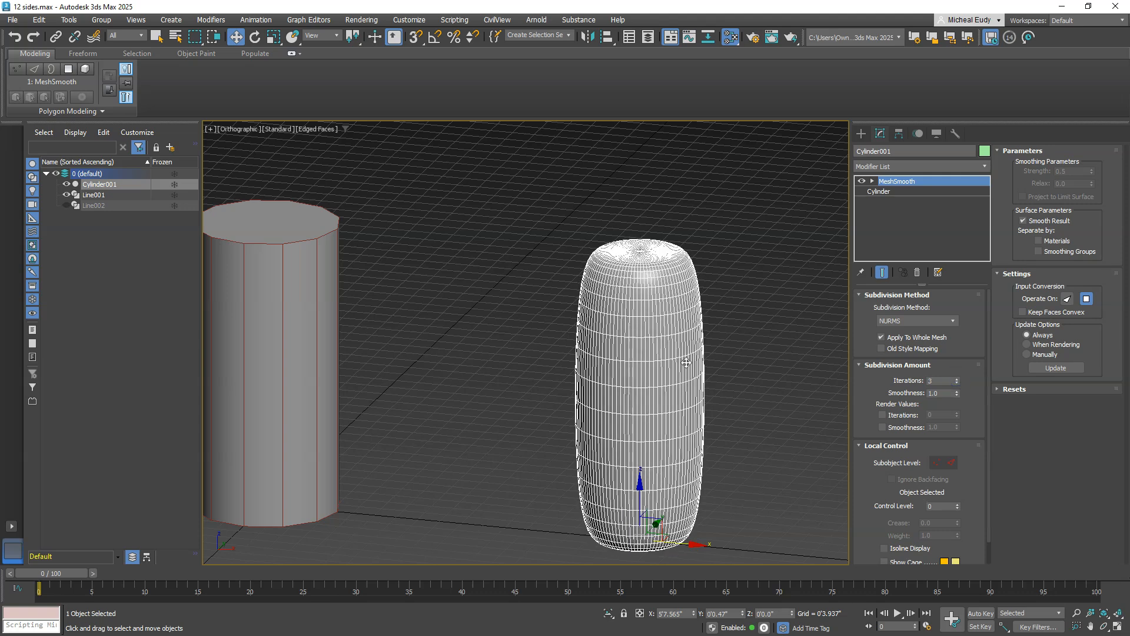
click(861, 181)
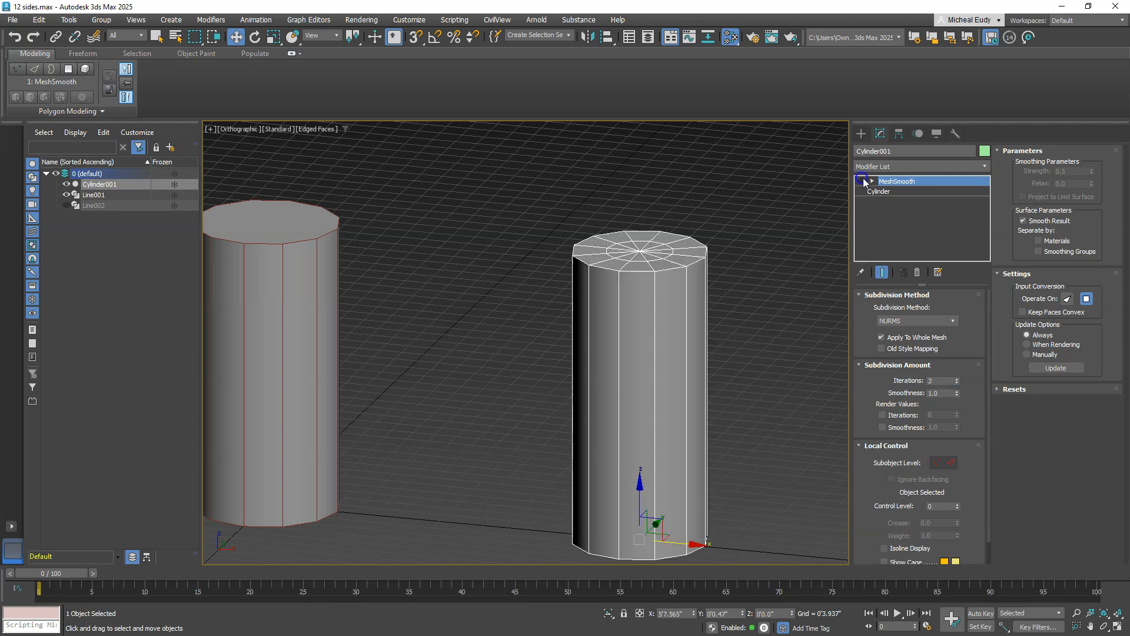
click(877, 191)
Step: Toggle the straight thick line's Cap option to compare open and closed ends, and try its Quad Cap option
middle_drag(527, 294, 600, 303)
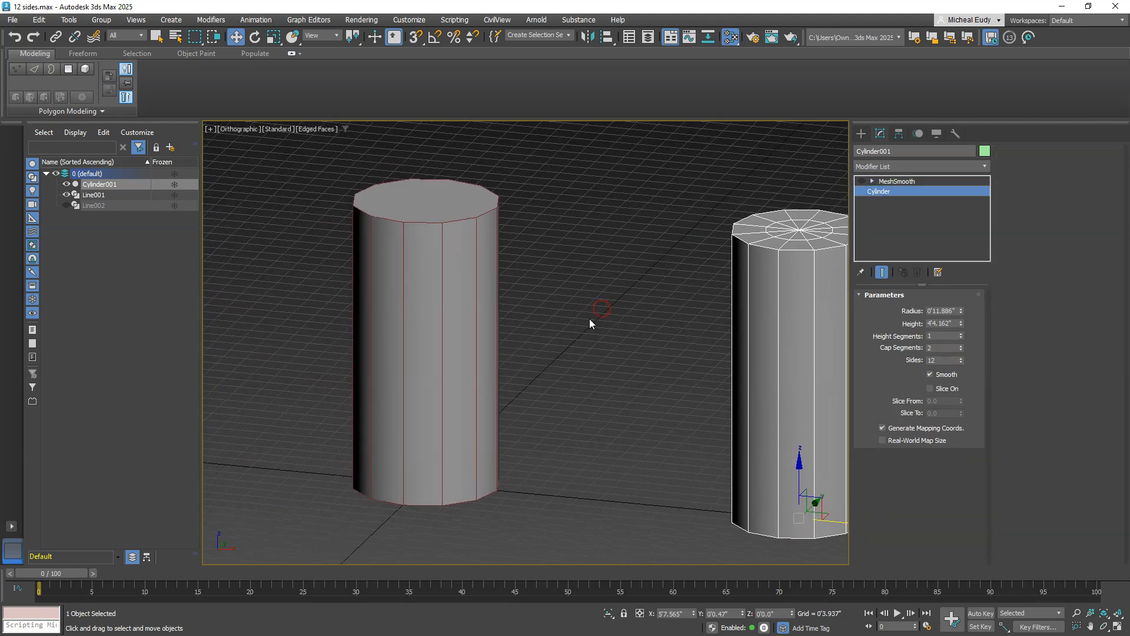
click(439, 312)
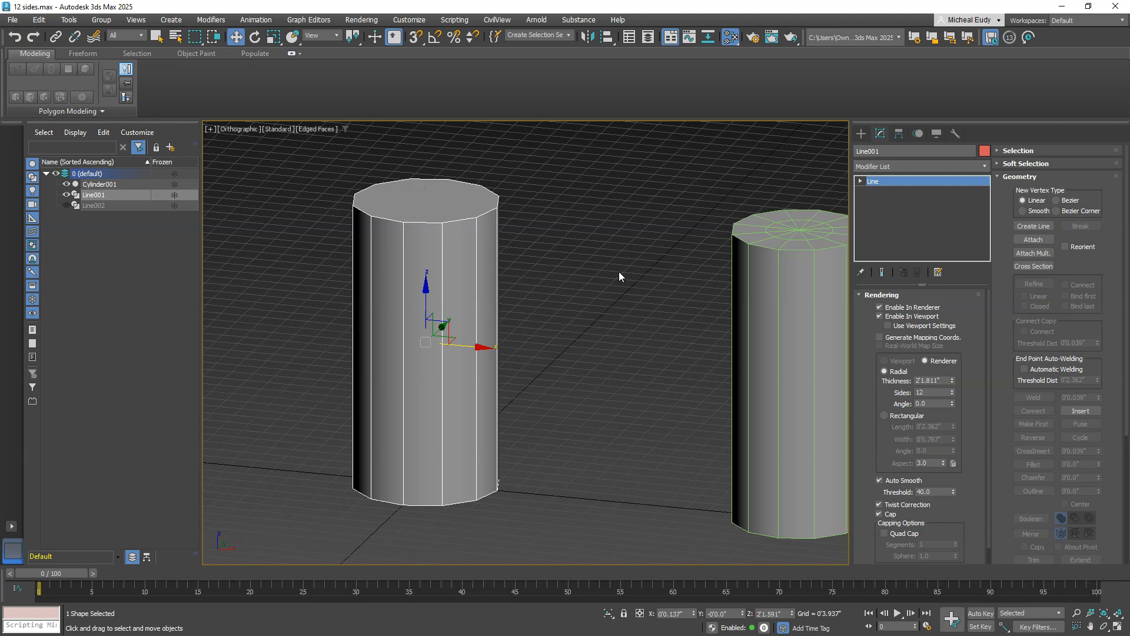
scroll(875, 401, down, 1)
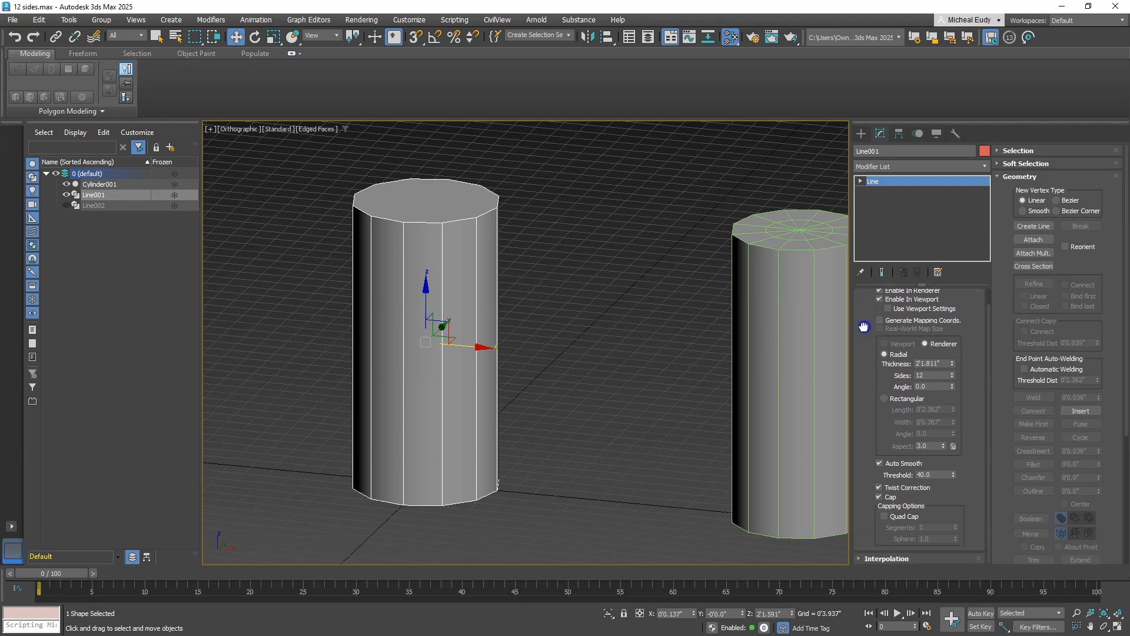
click(880, 498)
click(879, 498)
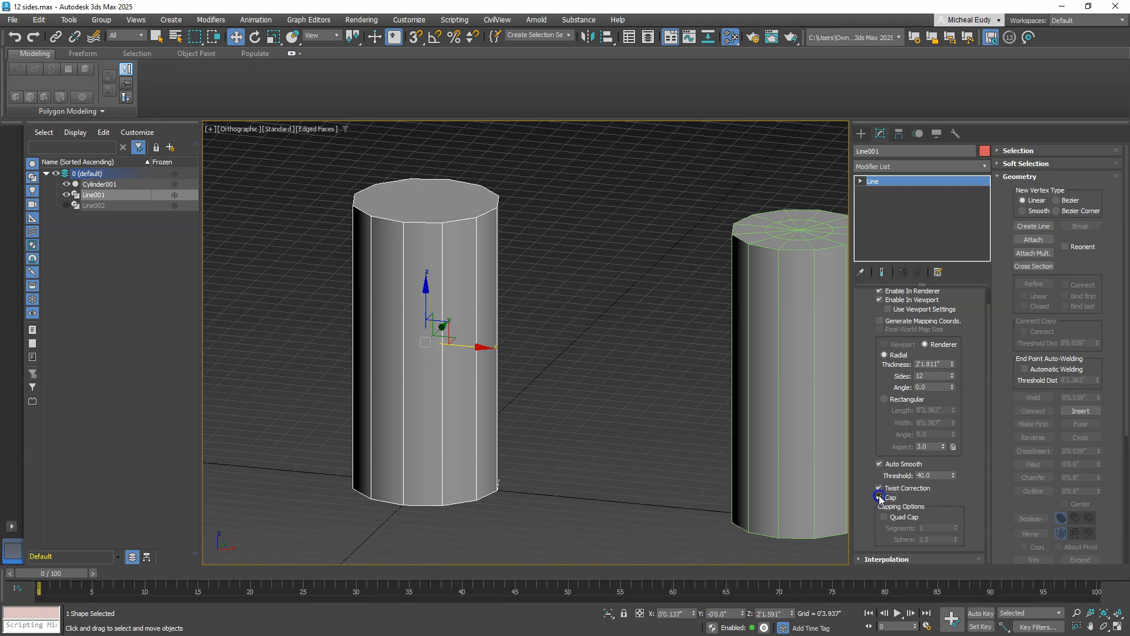
click(880, 498)
click(879, 498)
click(880, 498)
click(880, 498)
click(888, 518)
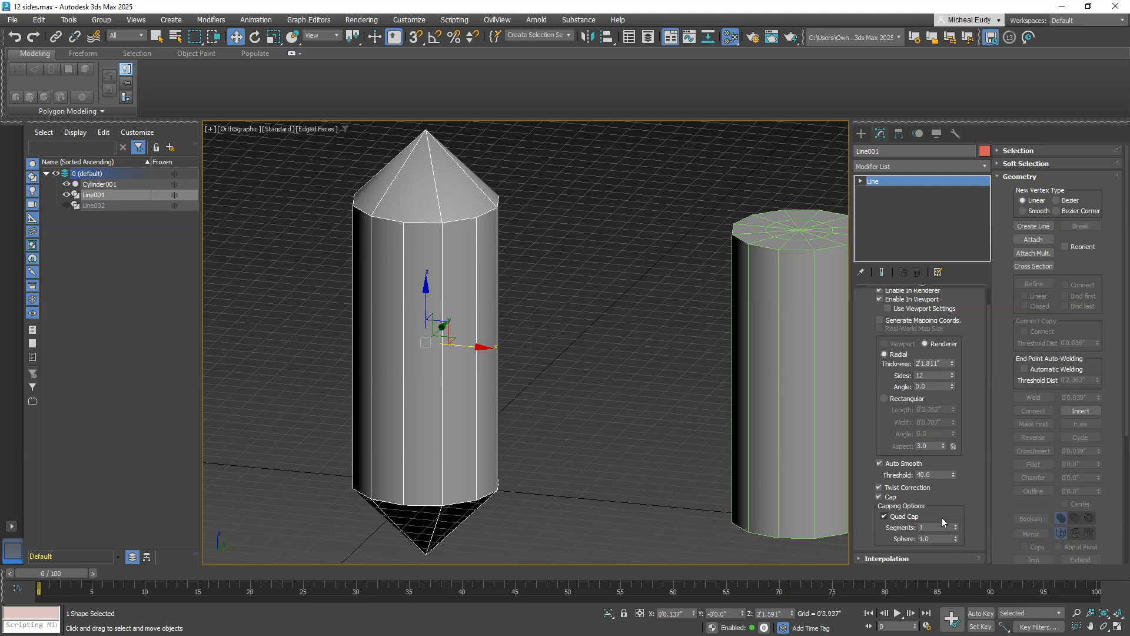
click(884, 517)
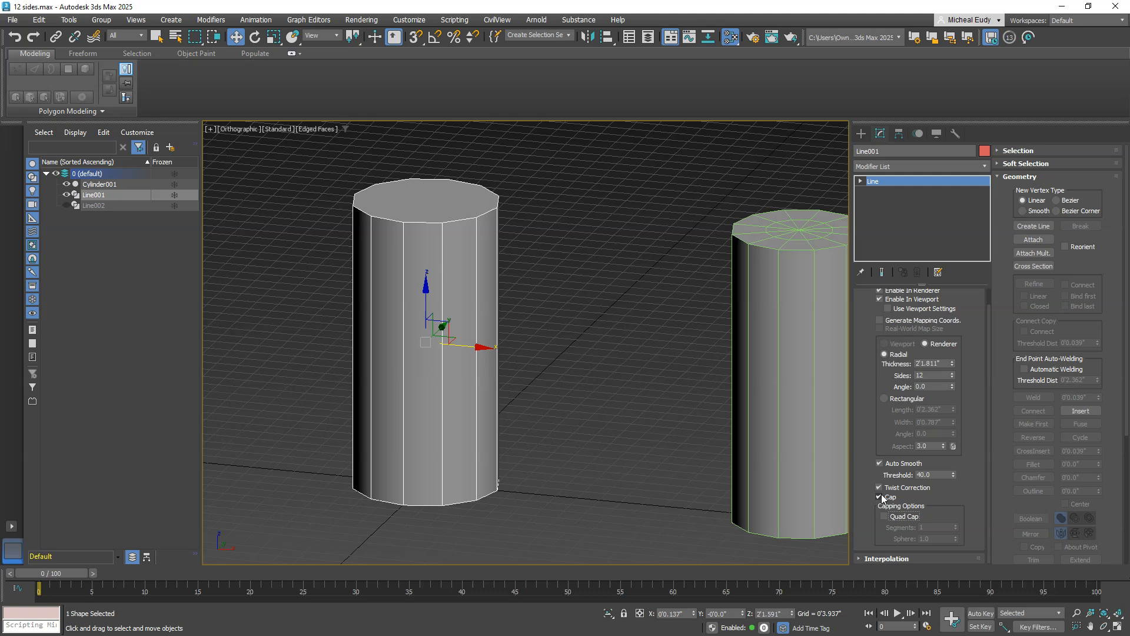
Step: Turn off the Cap option on the straight thick line and compare its open end with the cylinder primitive
click(879, 497)
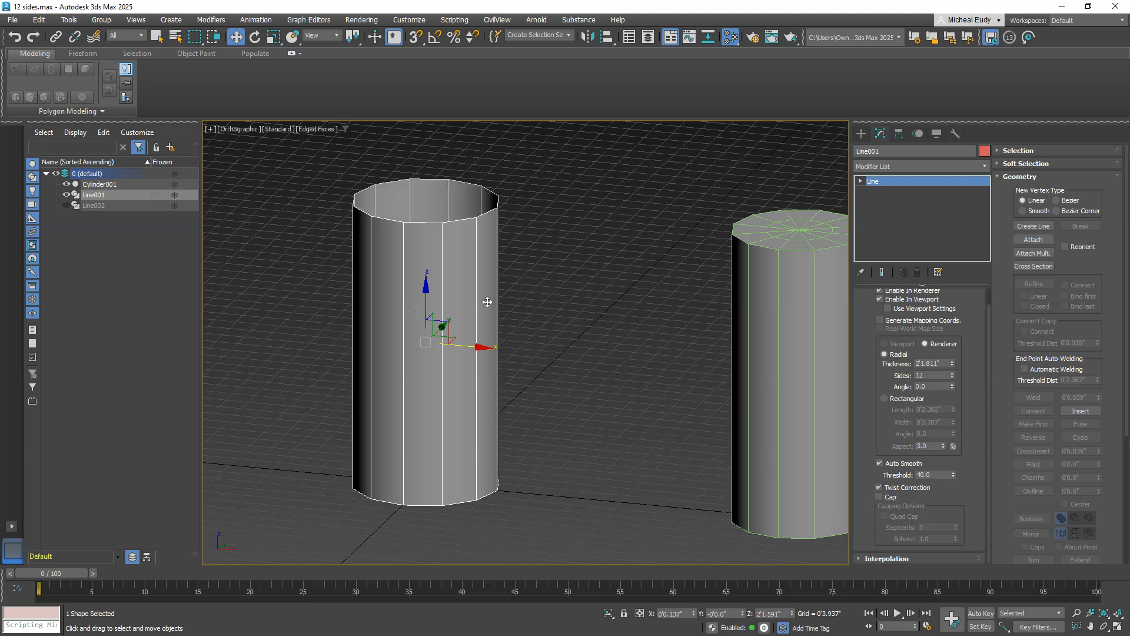
scroll(487, 302, down, 3)
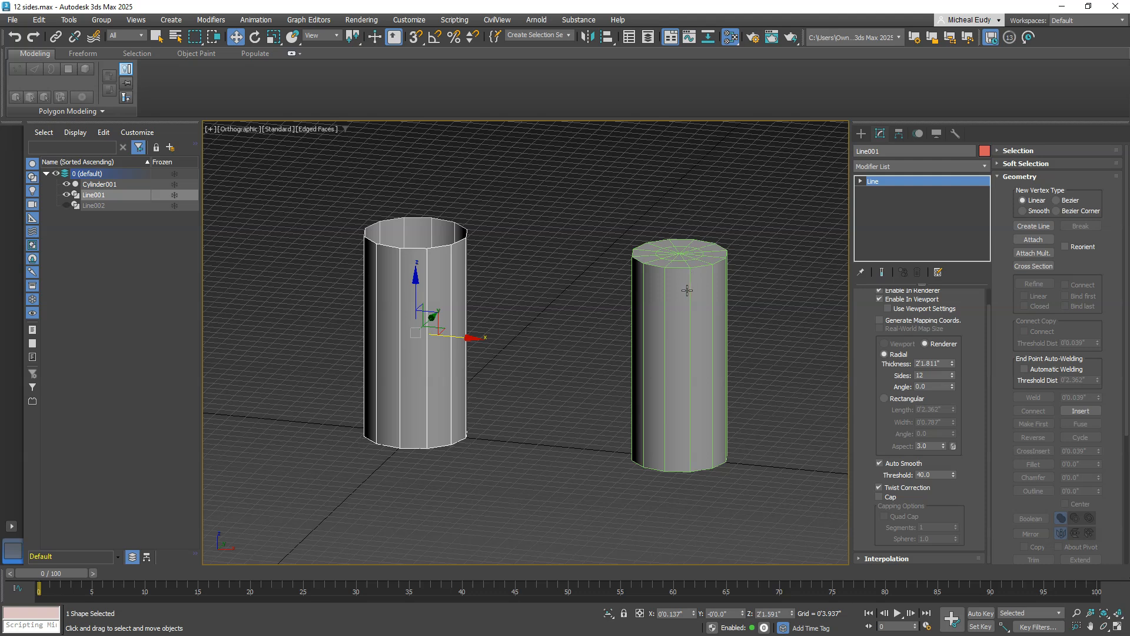
click(687, 290)
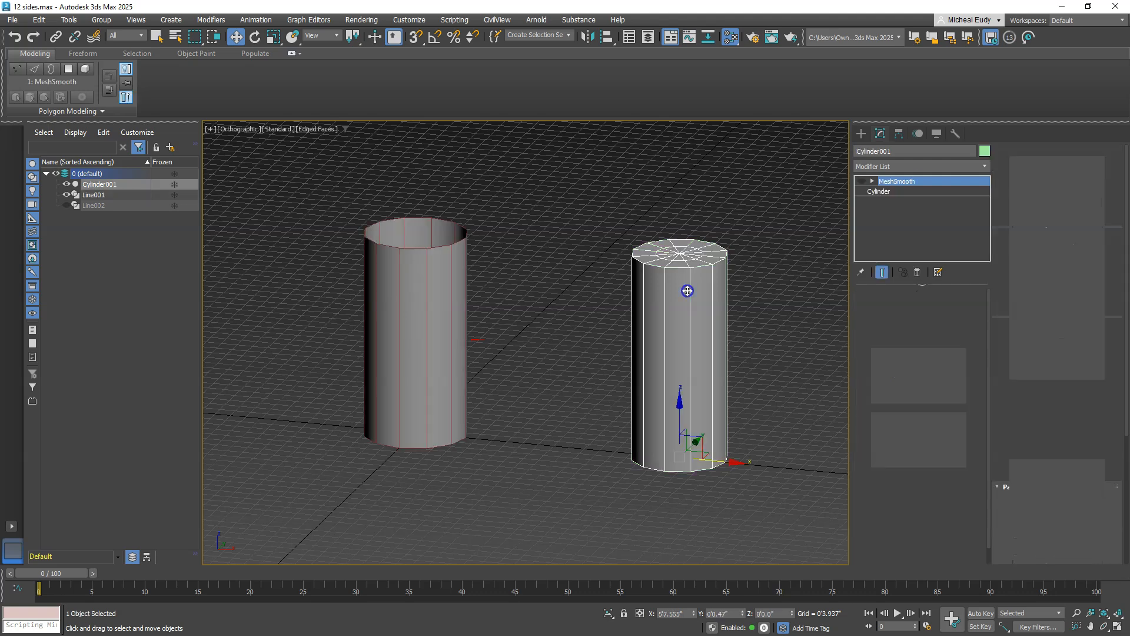
click(432, 369)
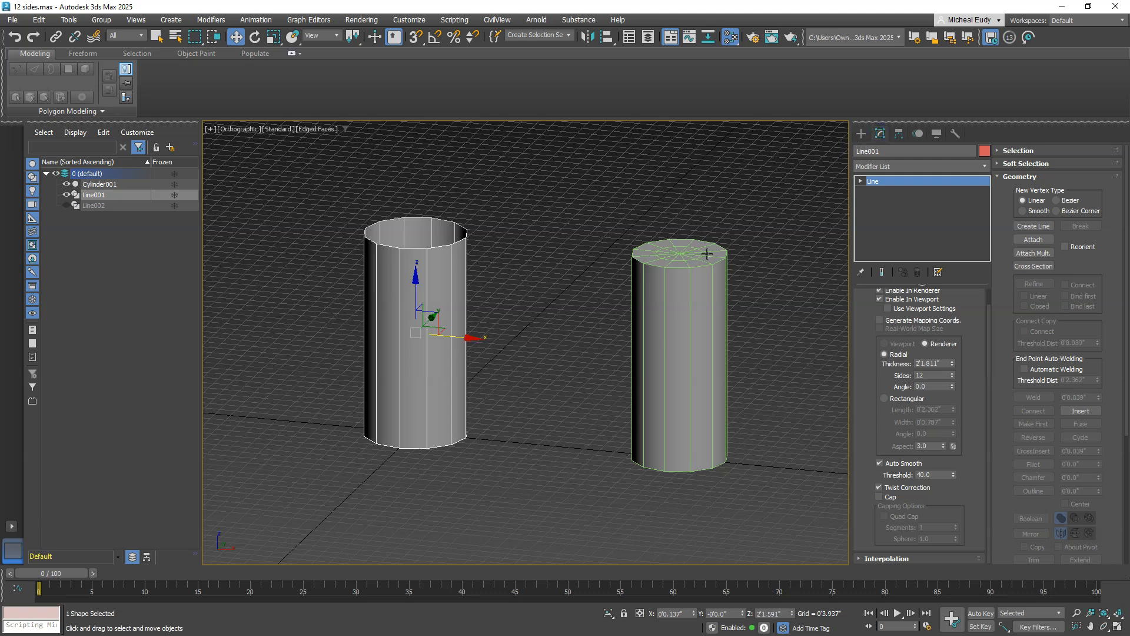
Step: Center the cylinder primitive's pivot on its object using Affect Pivot Only
click(687, 304)
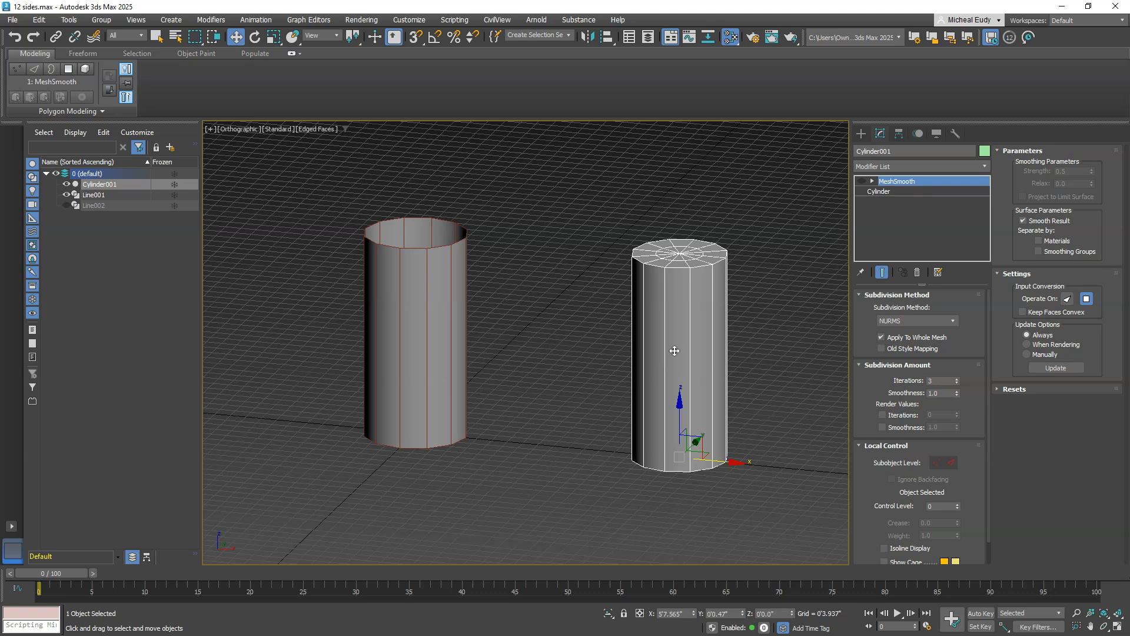
click(898, 134)
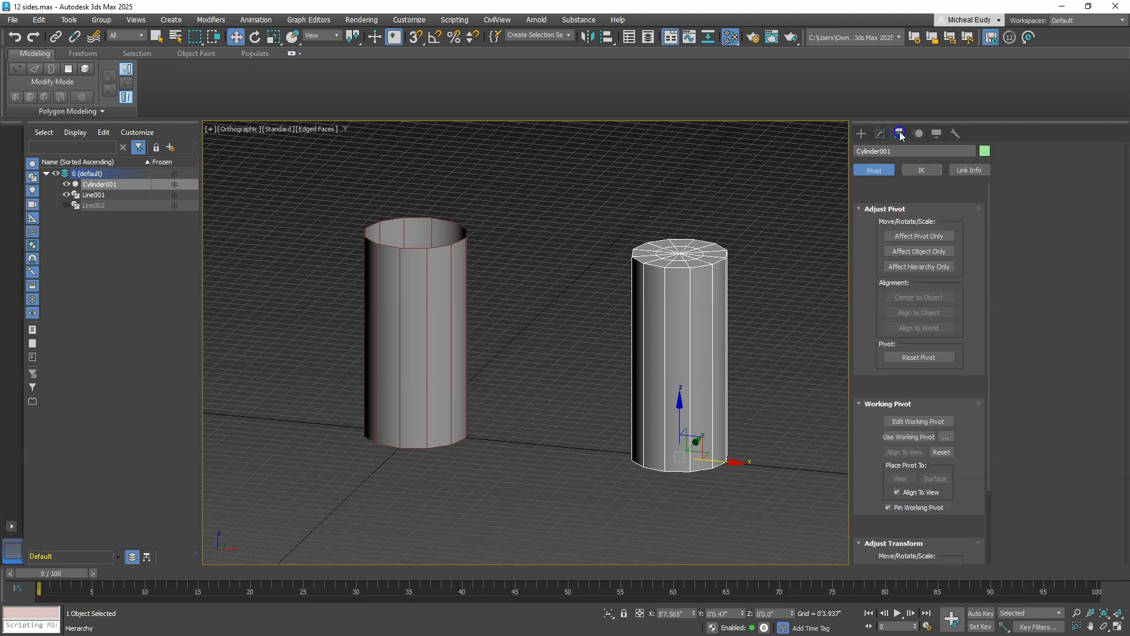
click(918, 215)
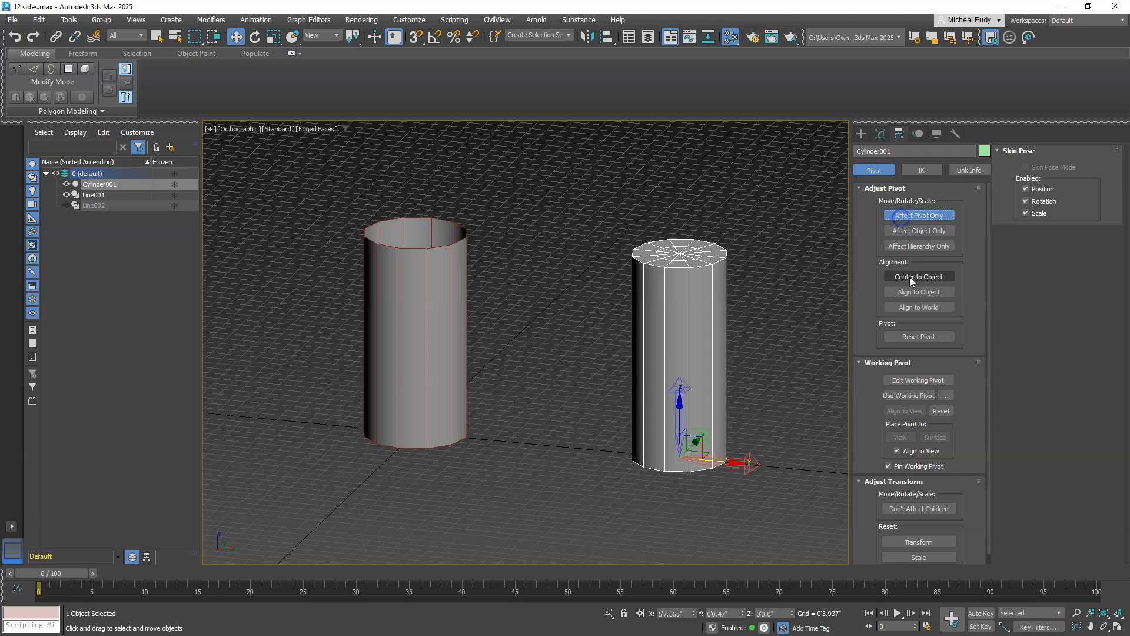
click(909, 277)
click(861, 133)
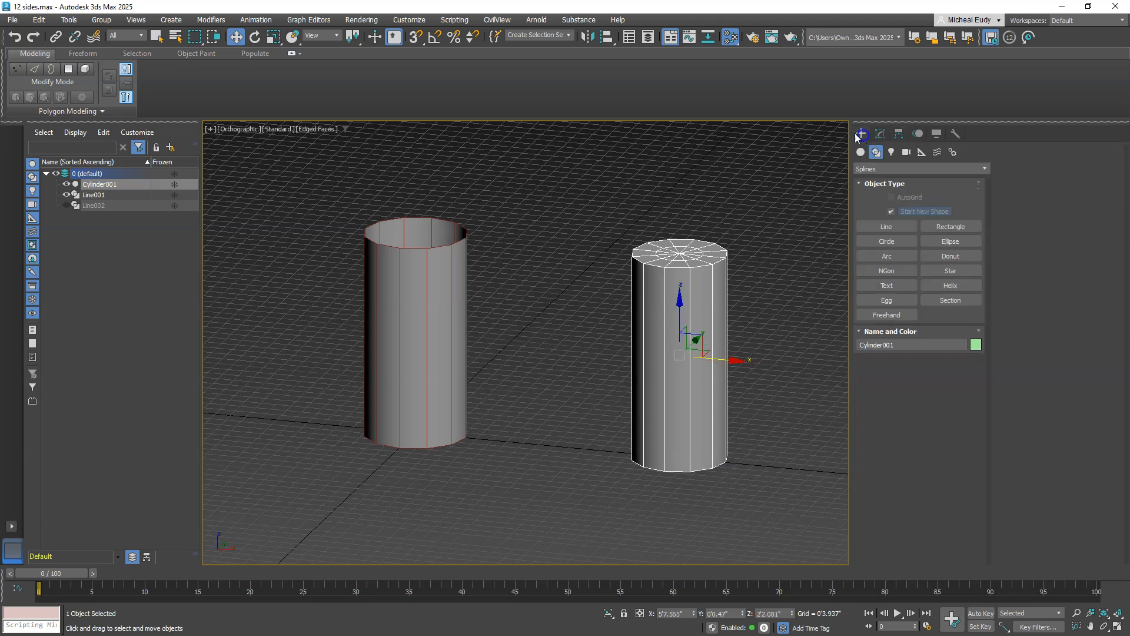
Step: Select the straight thick line in the Front view and turn on 3D snapping for Pivot and Vertex only
click(403, 326)
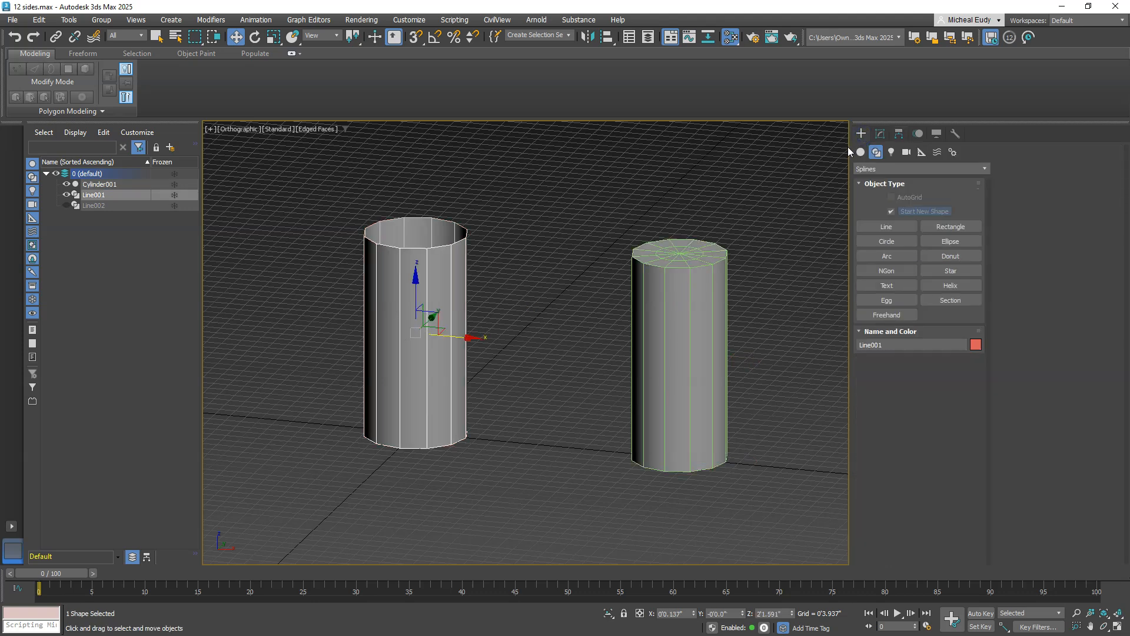
click(882, 132)
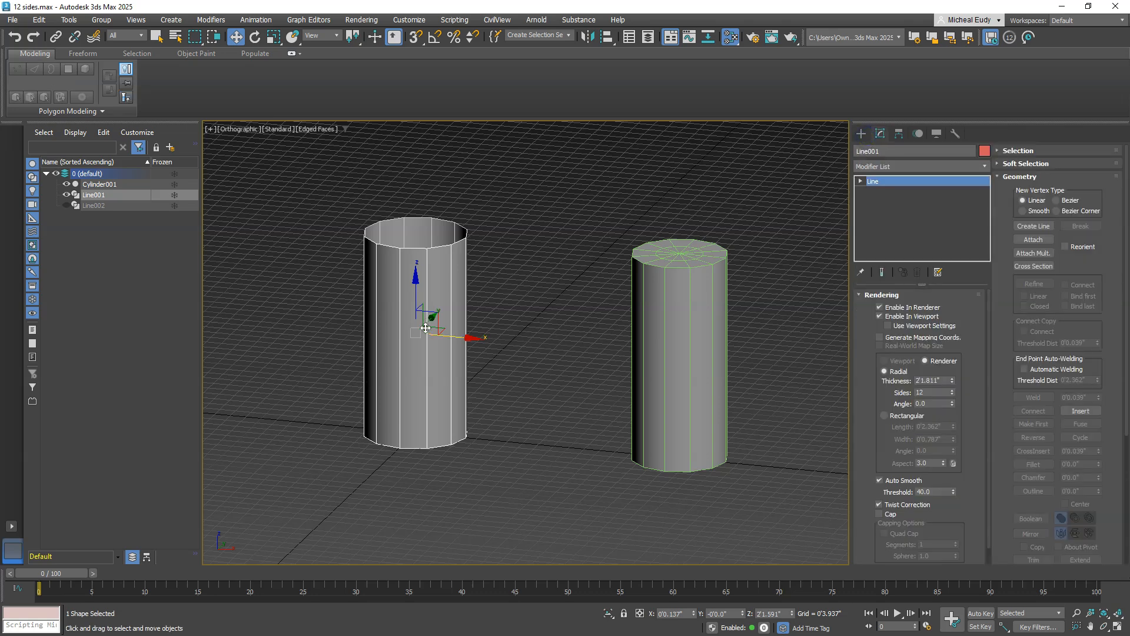
mouse_move(437, 374)
alt+middle_down()
mouse_move(471, 365)
mouse_move(418, 386)
mouse_move(442, 374)
alt+middle_up()
key(f)
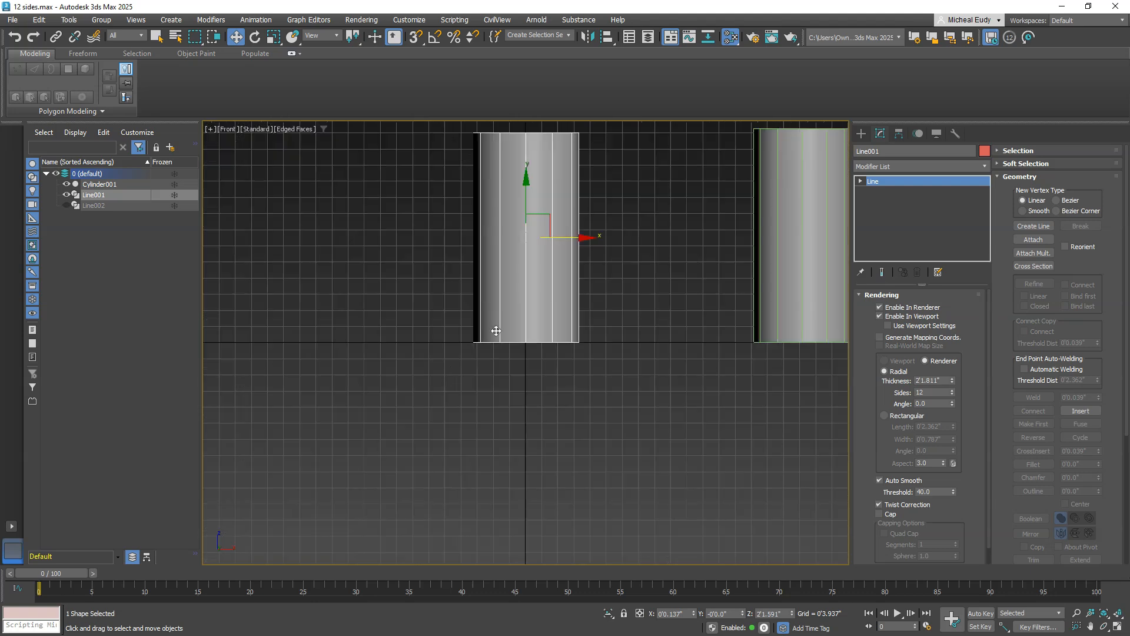
scroll(530, 339, down, 2)
scroll(487, 442, down, 1)
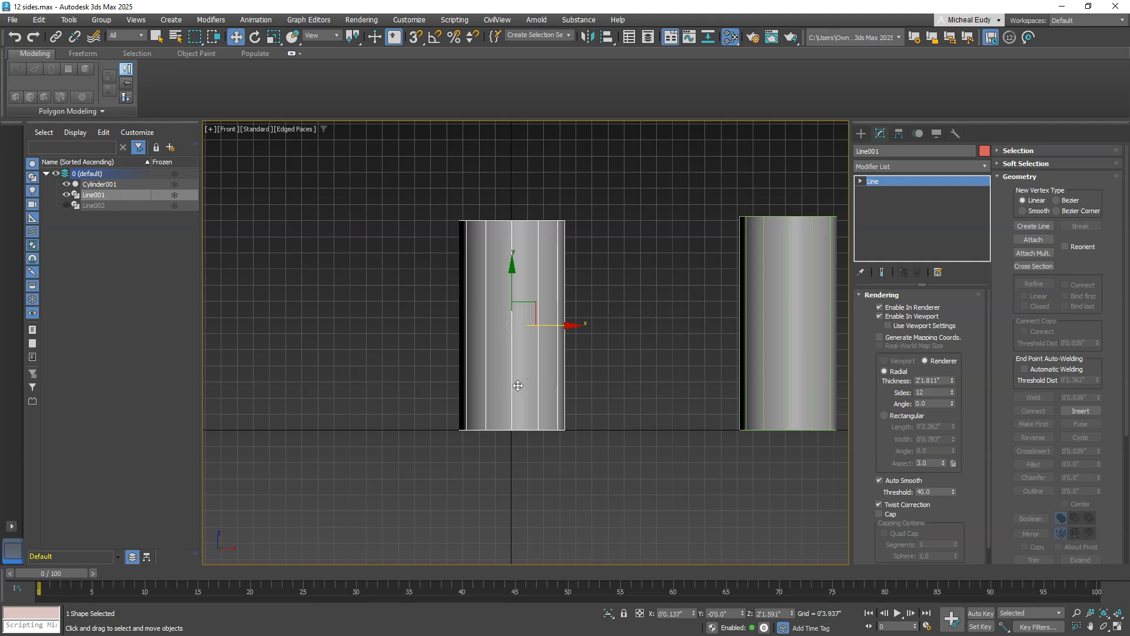
click(416, 36)
right_click(416, 36)
click(497, 277)
click(497, 287)
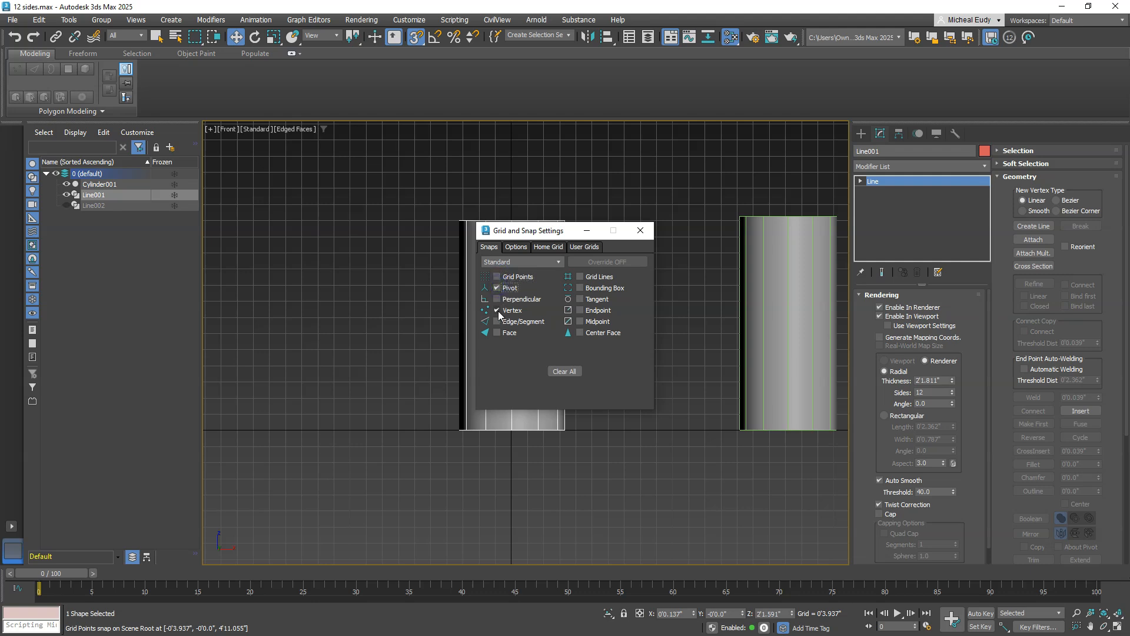
click(641, 230)
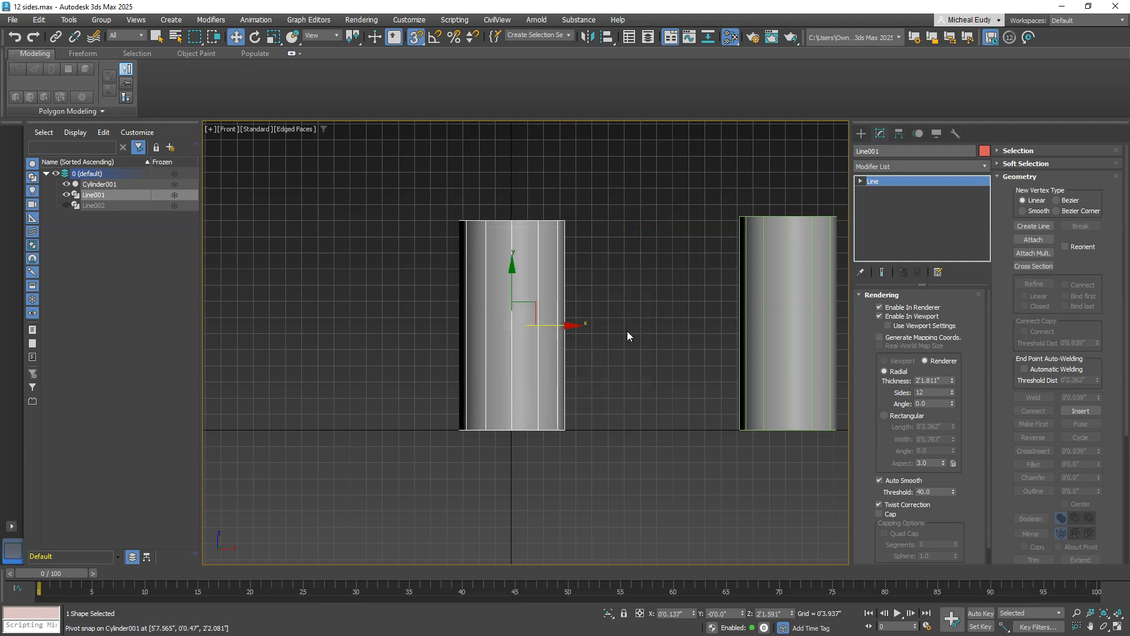
Step: Move the thick line's pivot into the empty space between the two cylinders, and center it back on the object
click(893, 139)
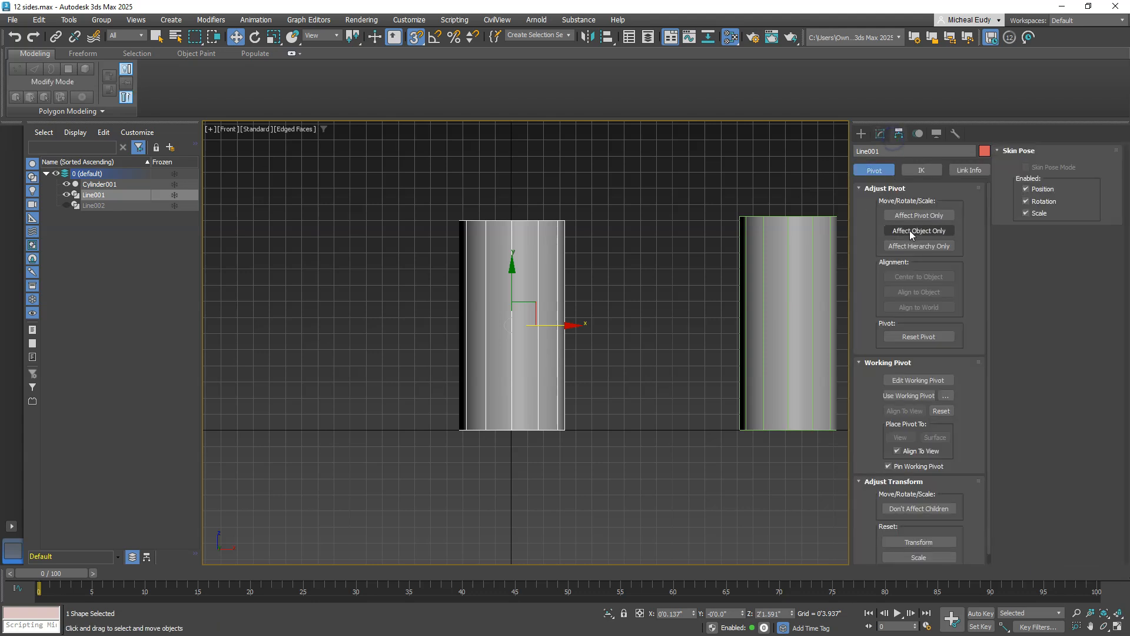
click(918, 214)
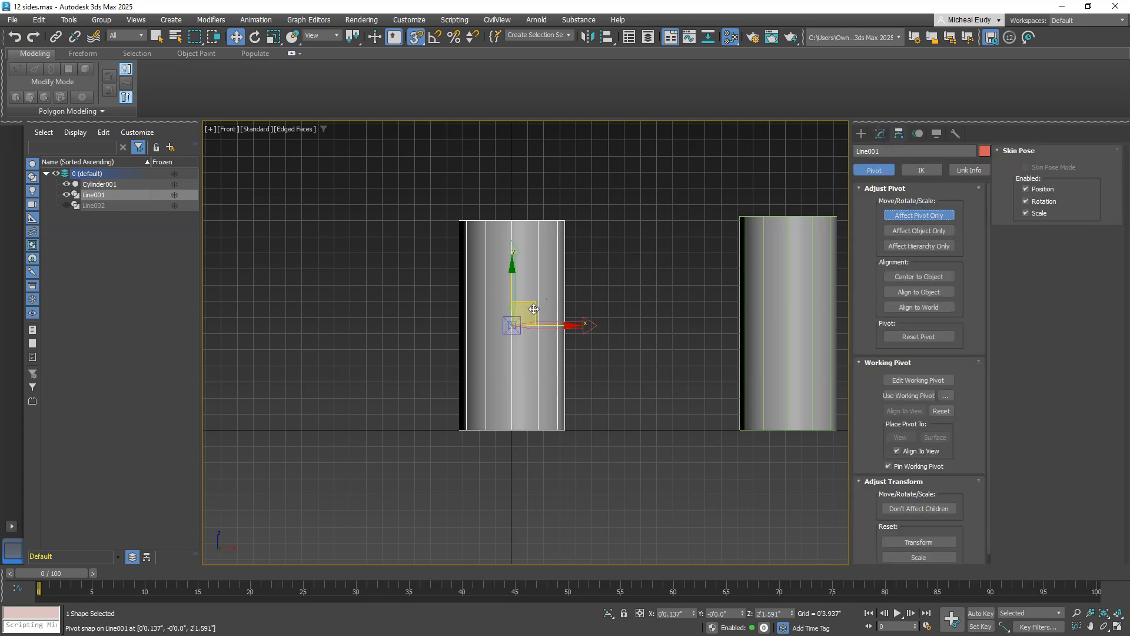
drag(518, 317, 641, 214)
click(911, 216)
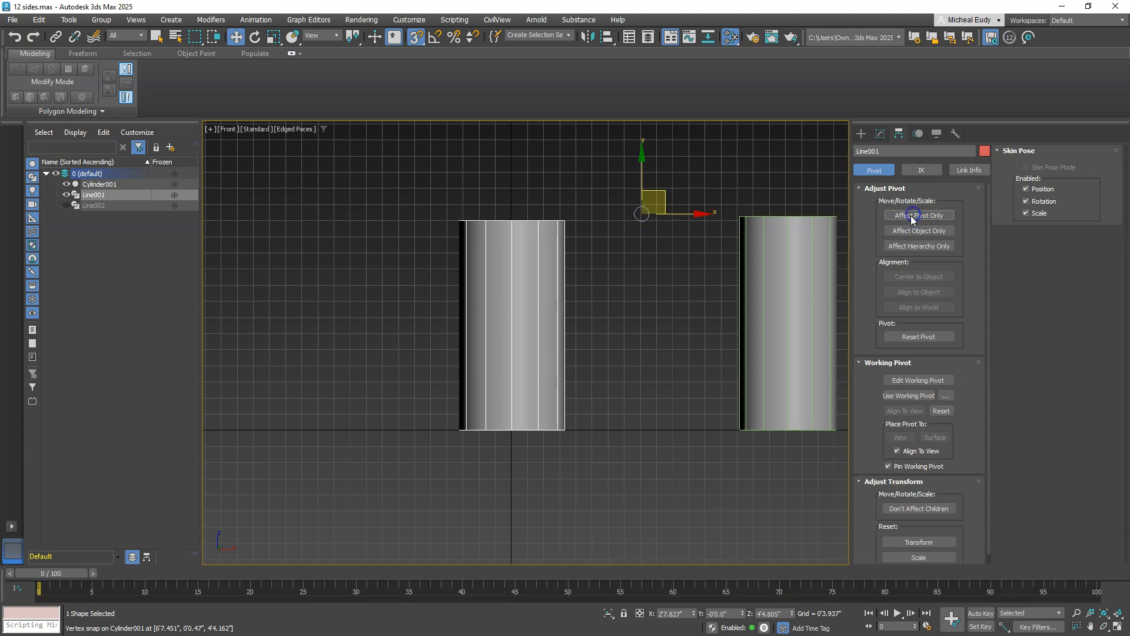
click(911, 215)
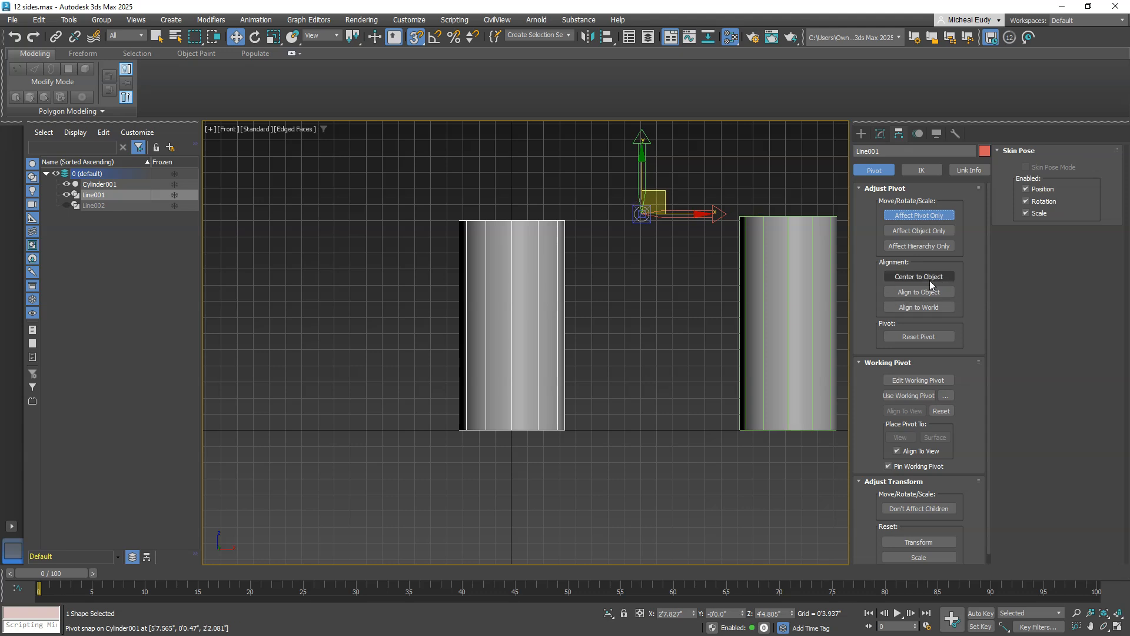
click(903, 279)
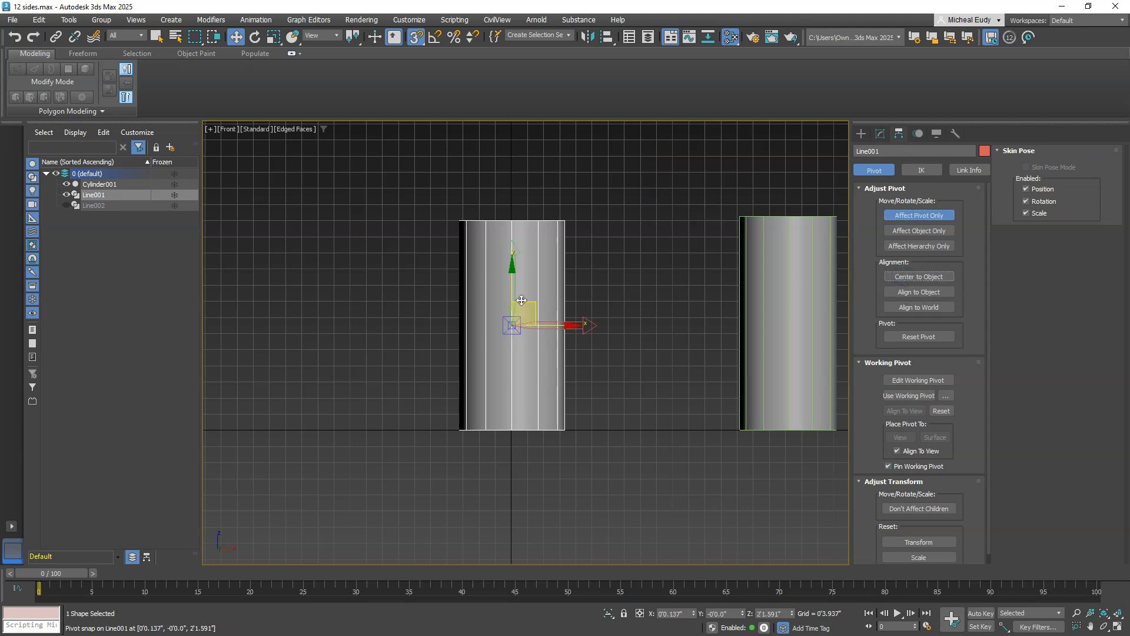
Step: Snap the thick line's pivot to the vertex at its base, and center it back on the object
drag(522, 335, 520, 431)
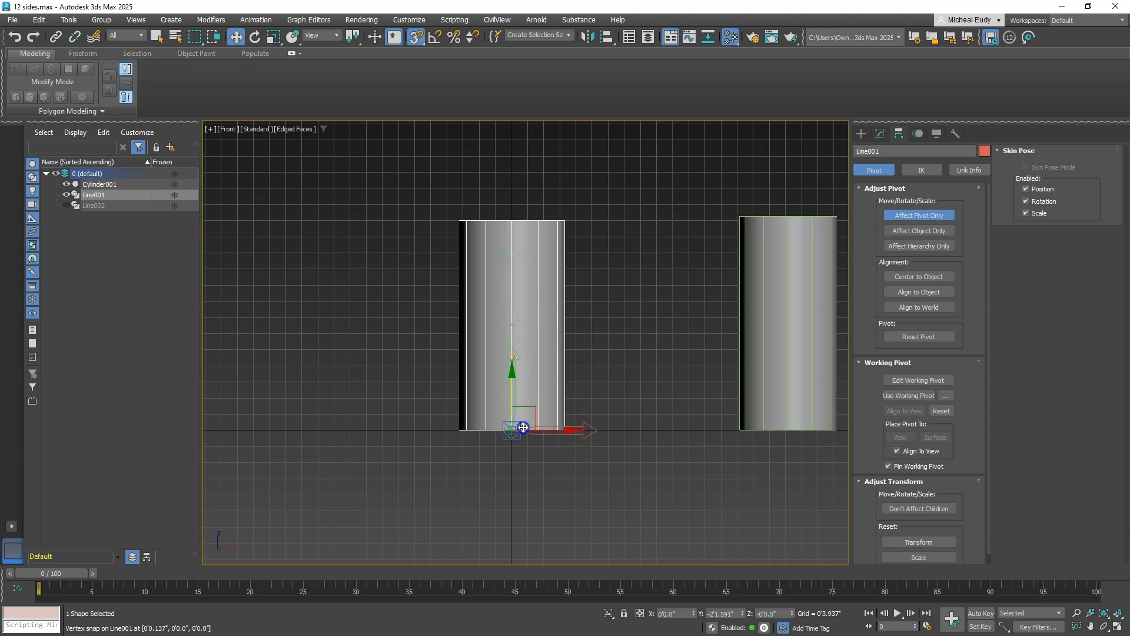
click(895, 216)
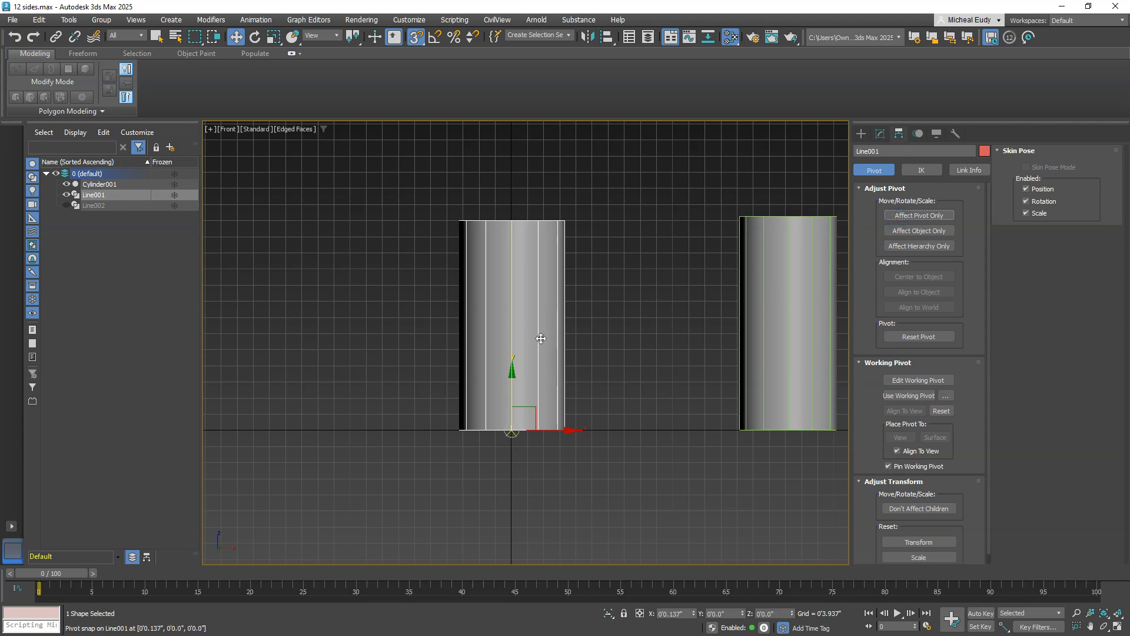
click(905, 214)
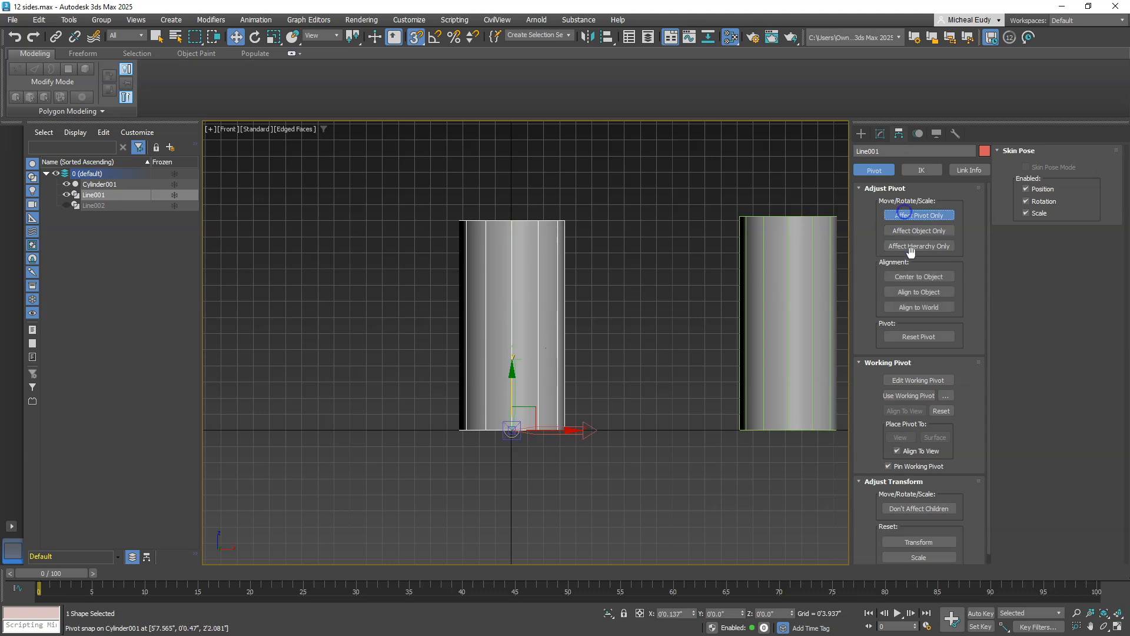
click(911, 276)
click(862, 133)
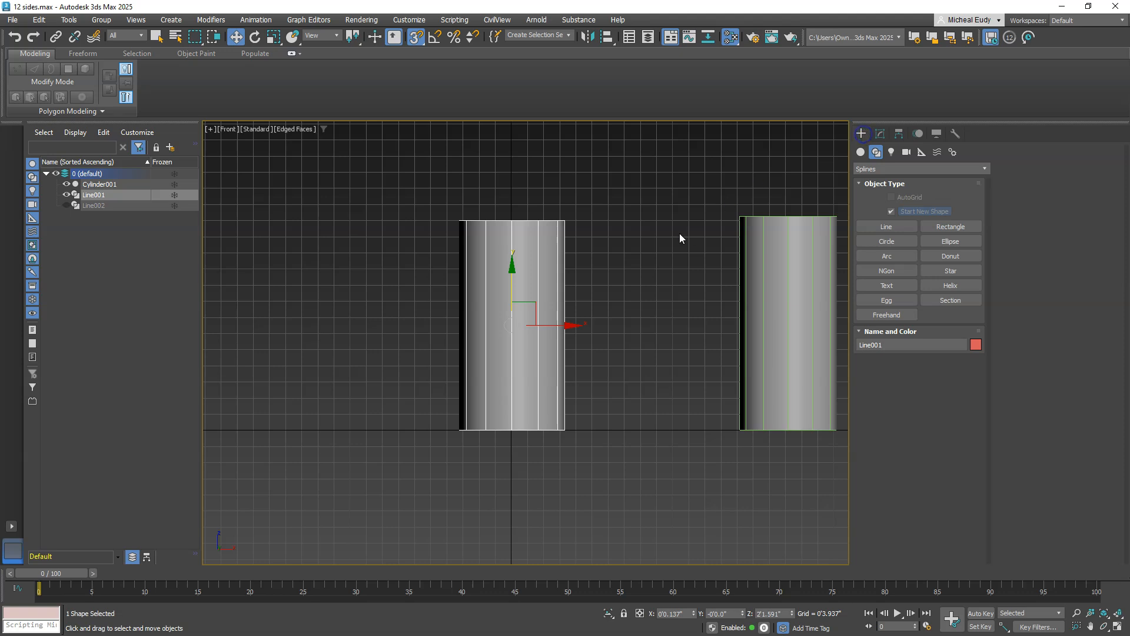
Step: Hide the cylinder primitive in an orbited view so that only the straight thick line is shown
middle_drag(605, 232, 544, 224)
alt+middle_drag(528, 270, 576, 265)
right_click(565, 258)
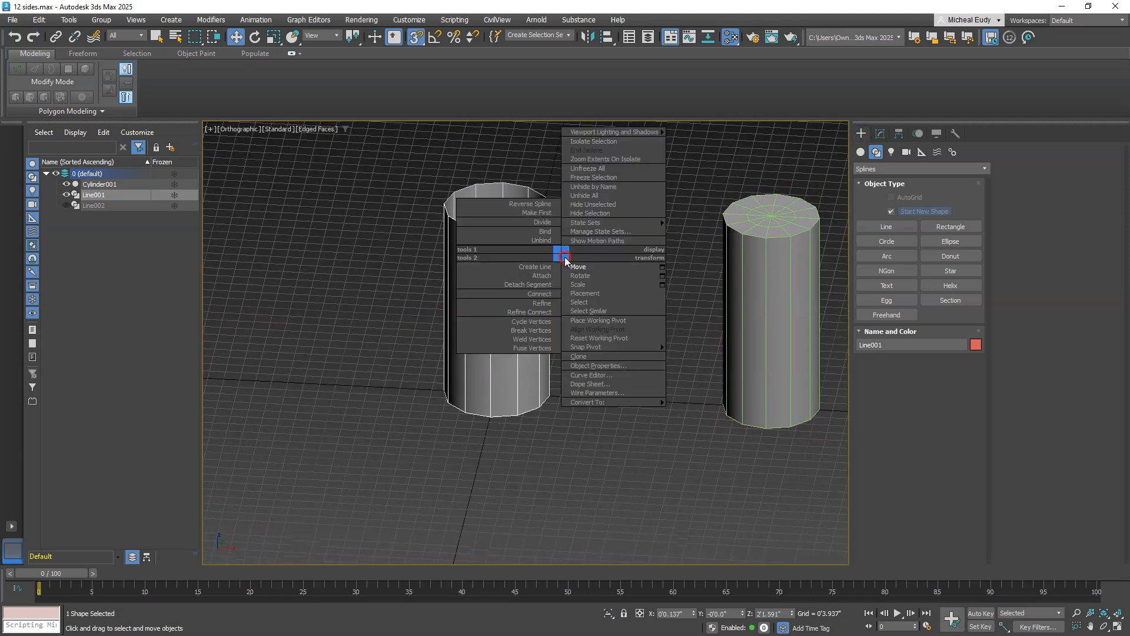
click(288, 215)
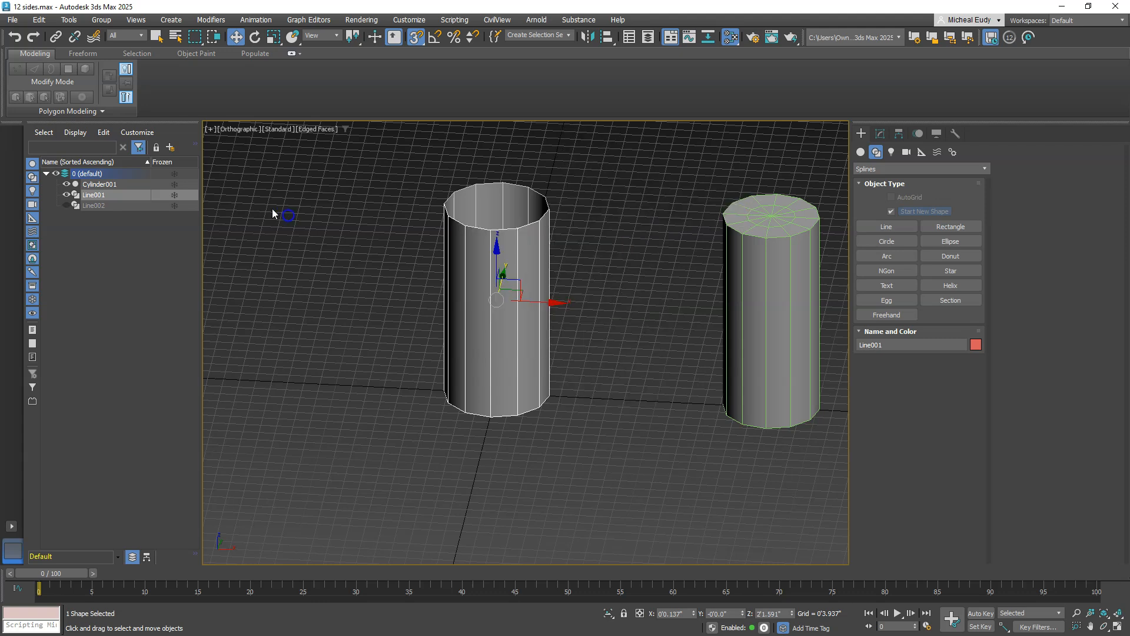
click(66, 184)
Step: Turn on Angle Snap and rotate a single independent copy of the thick line 90 degrees about the Y axis
right_click(624, 305)
click(641, 328)
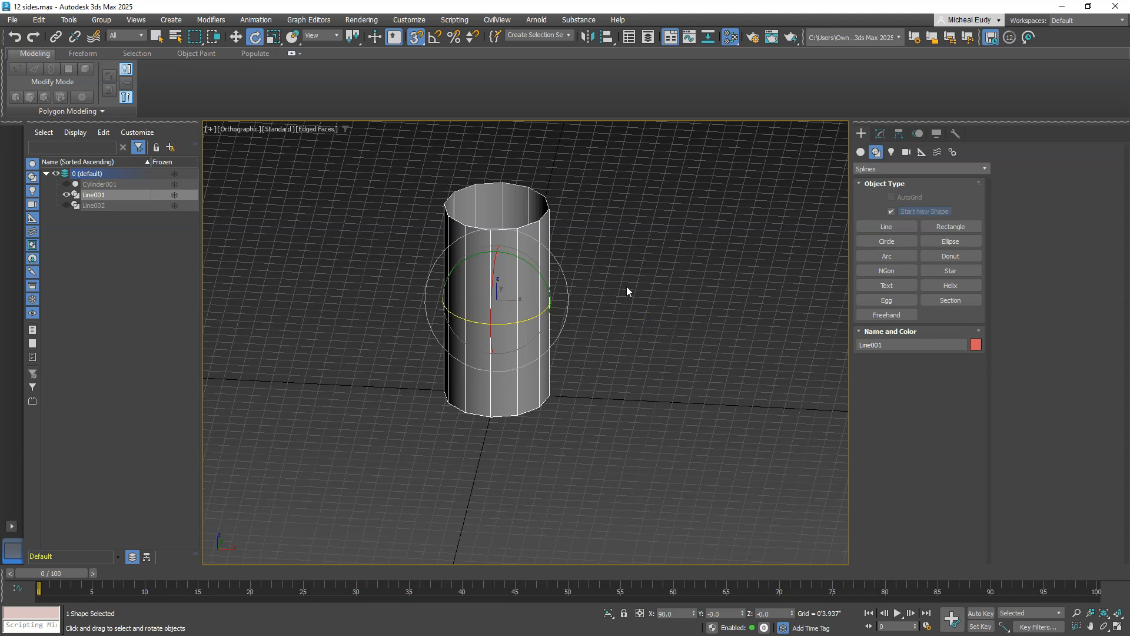
mouse_move(621, 287)
alt+middle_down()
mouse_move(577, 305)
mouse_move(598, 283)
mouse_move(609, 294)
alt+middle_up()
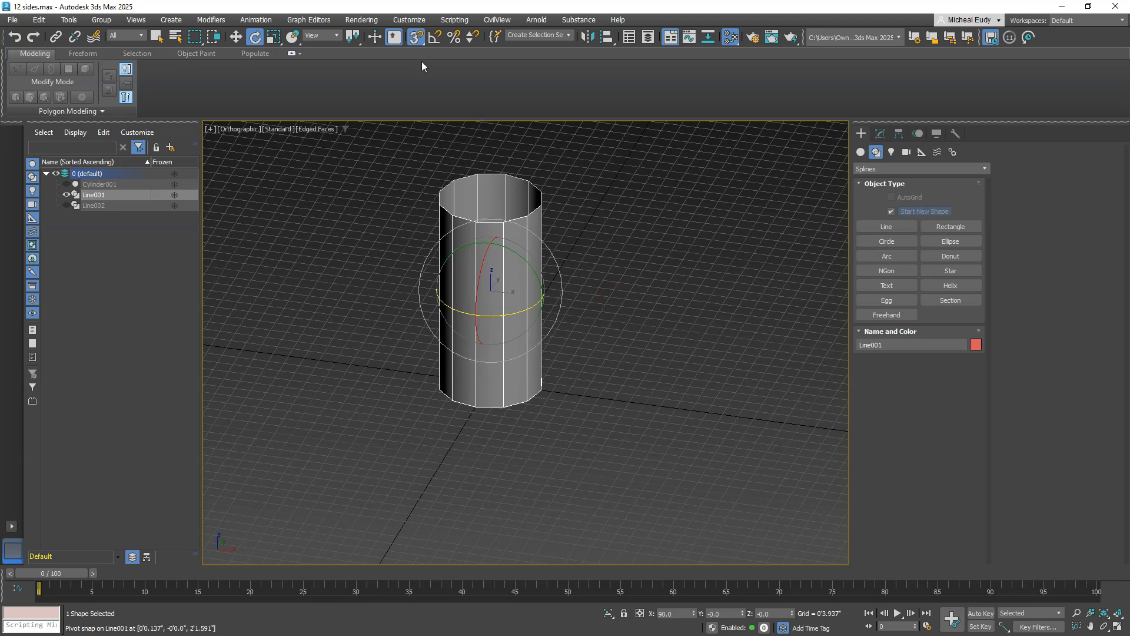
right_click(418, 40)
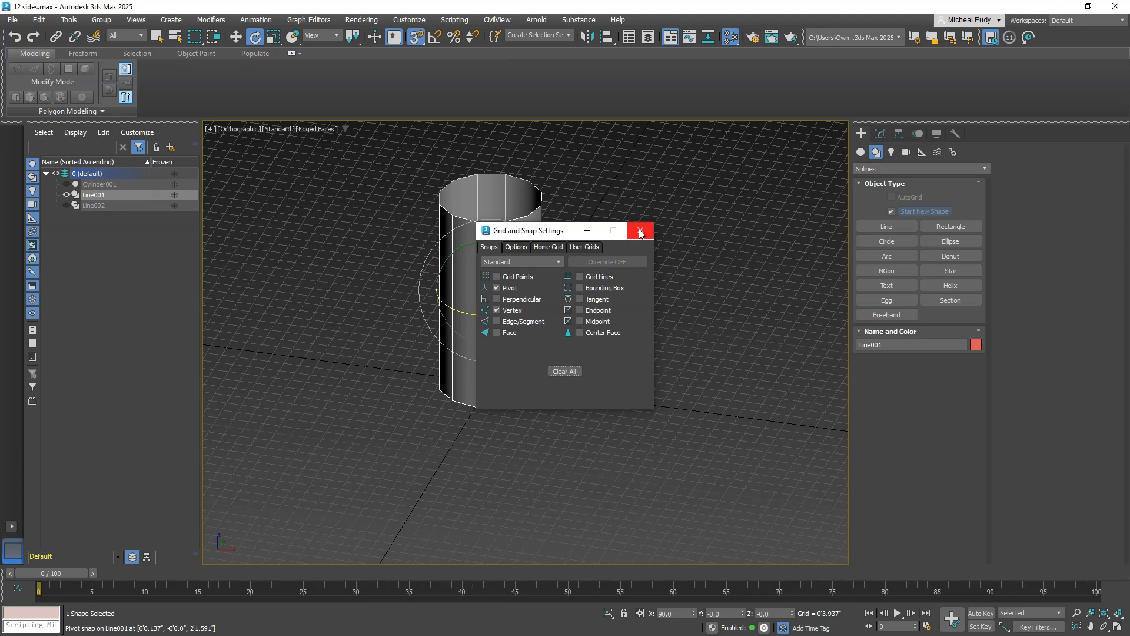
click(639, 230)
click(436, 38)
shift+drag(525, 258, 558, 293)
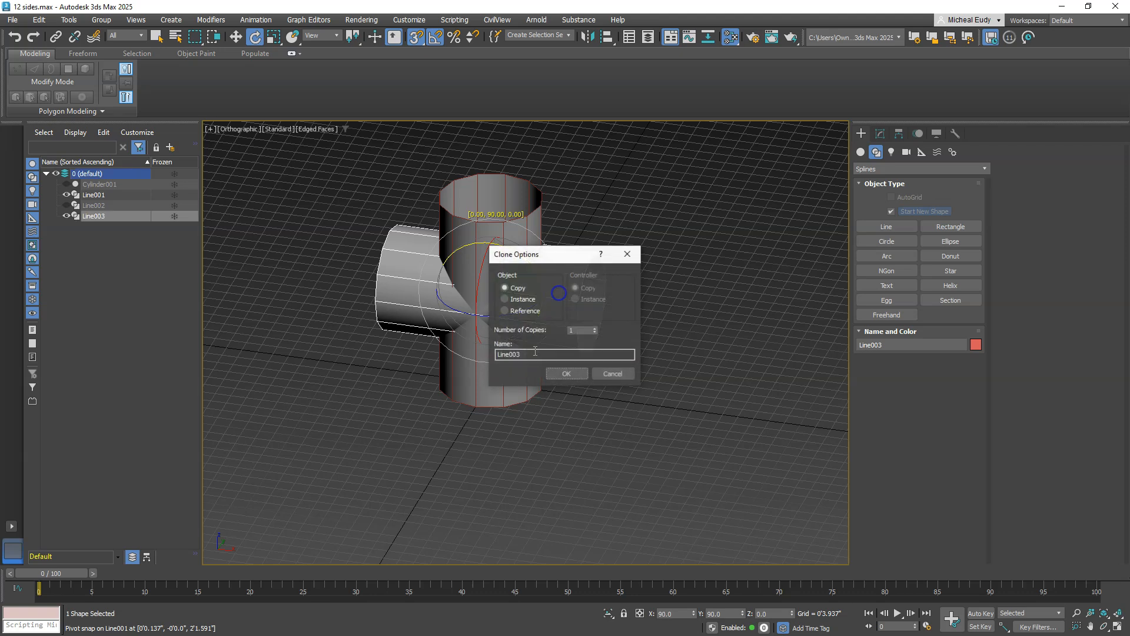
click(568, 371)
middle_drag(353, 386, 359, 411)
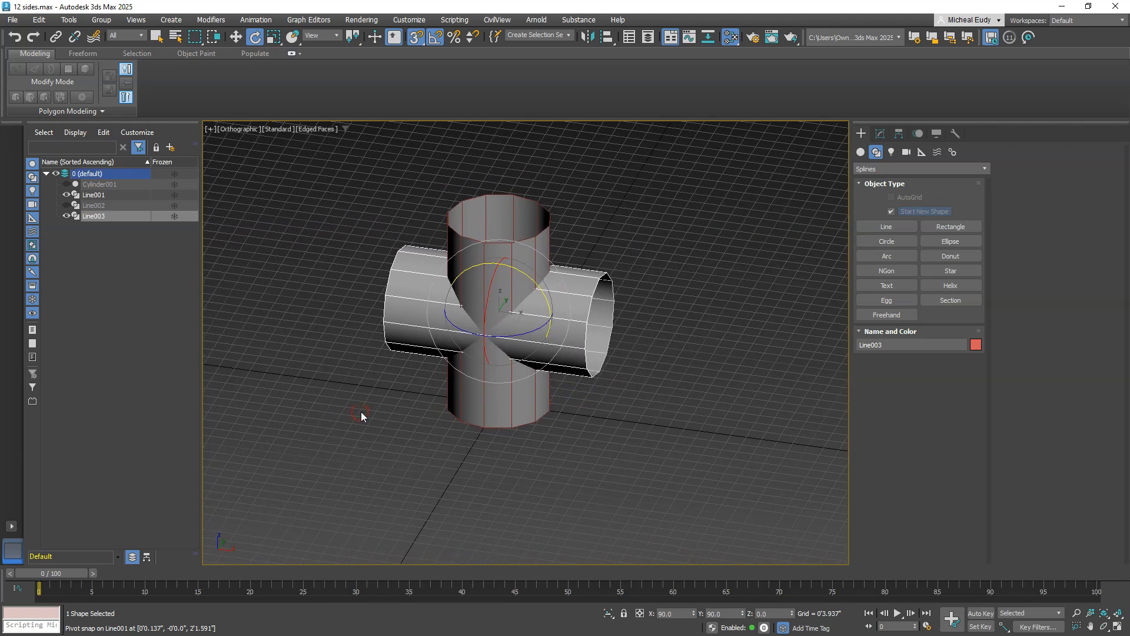
Step: Turn off 3D snapping, move the horizontal copy along X to about 8'4", and clear the selection
right_click(734, 306)
click(754, 318)
middle_drag(712, 342, 592, 331)
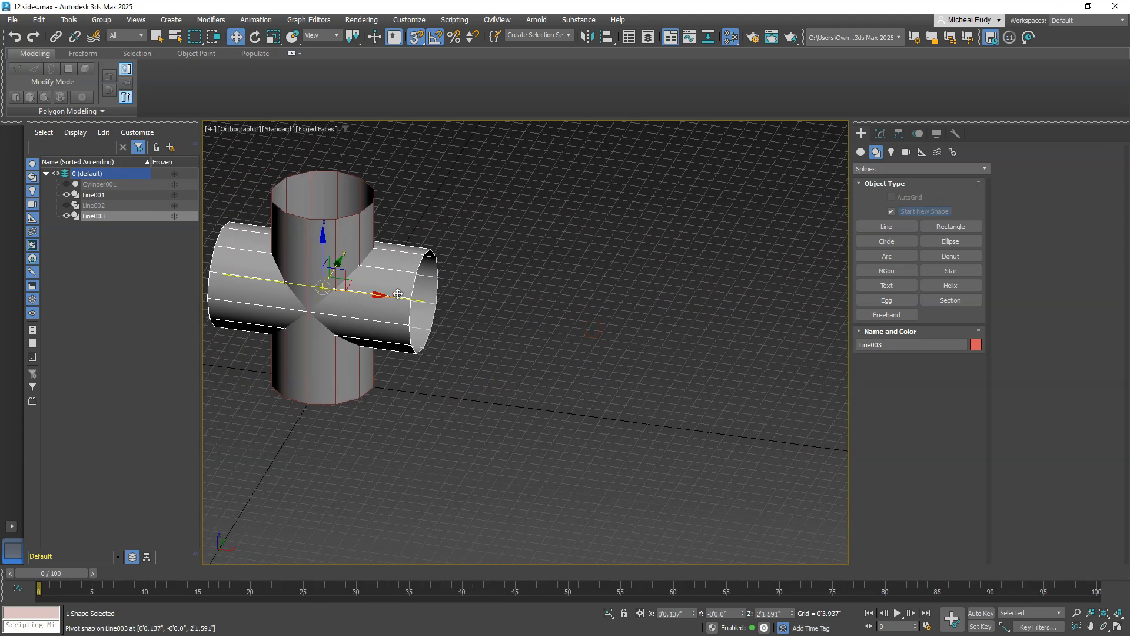
key(s)
drag(373, 294, 767, 368)
middle_drag(541, 213, 537, 283)
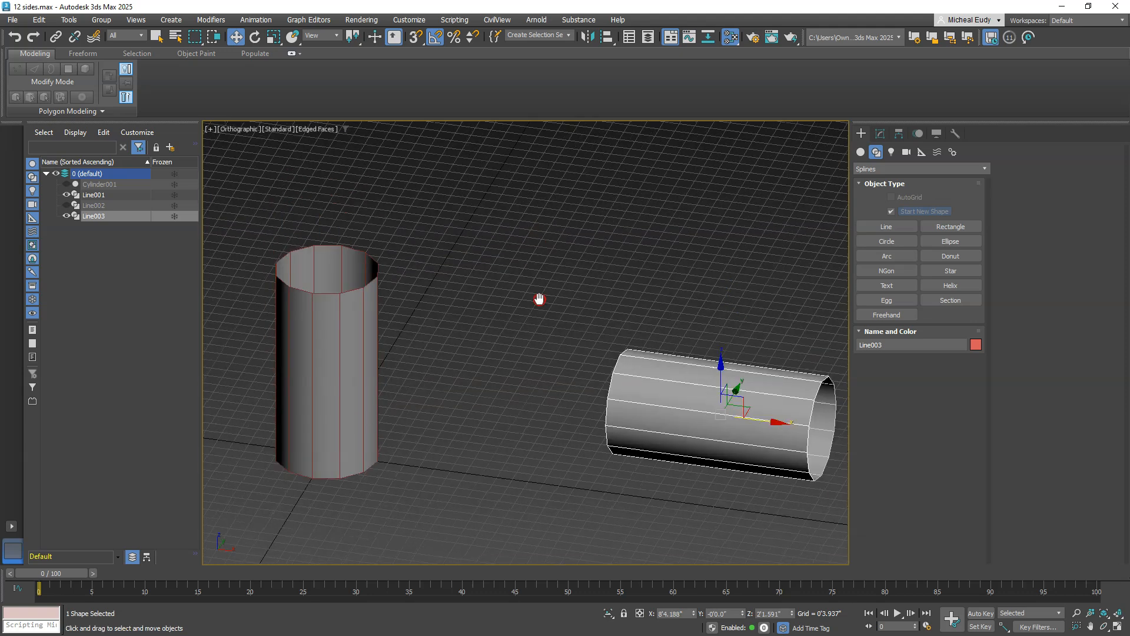
click(625, 171)
middle_drag(440, 359, 464, 328)
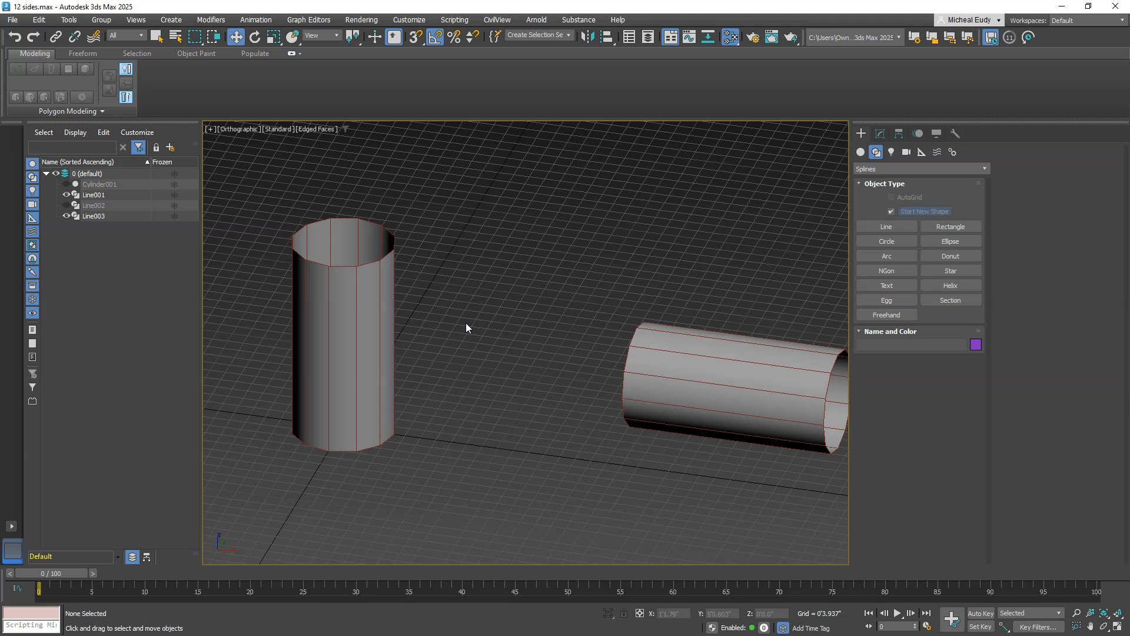
scroll(466, 328, up, 2)
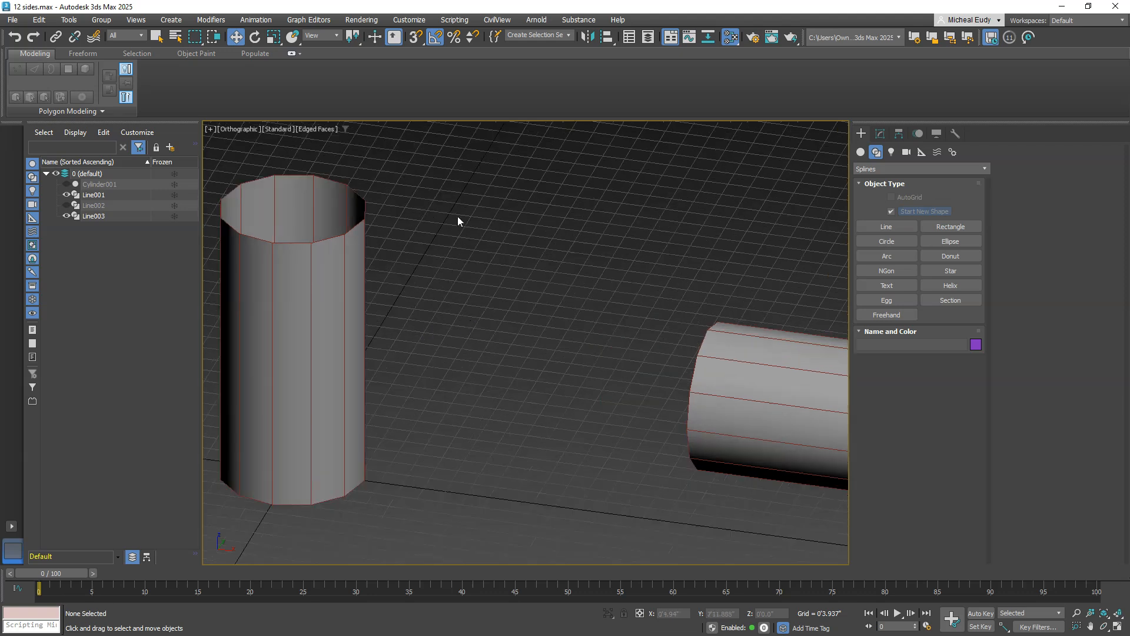
scroll(701, 370, down, 4)
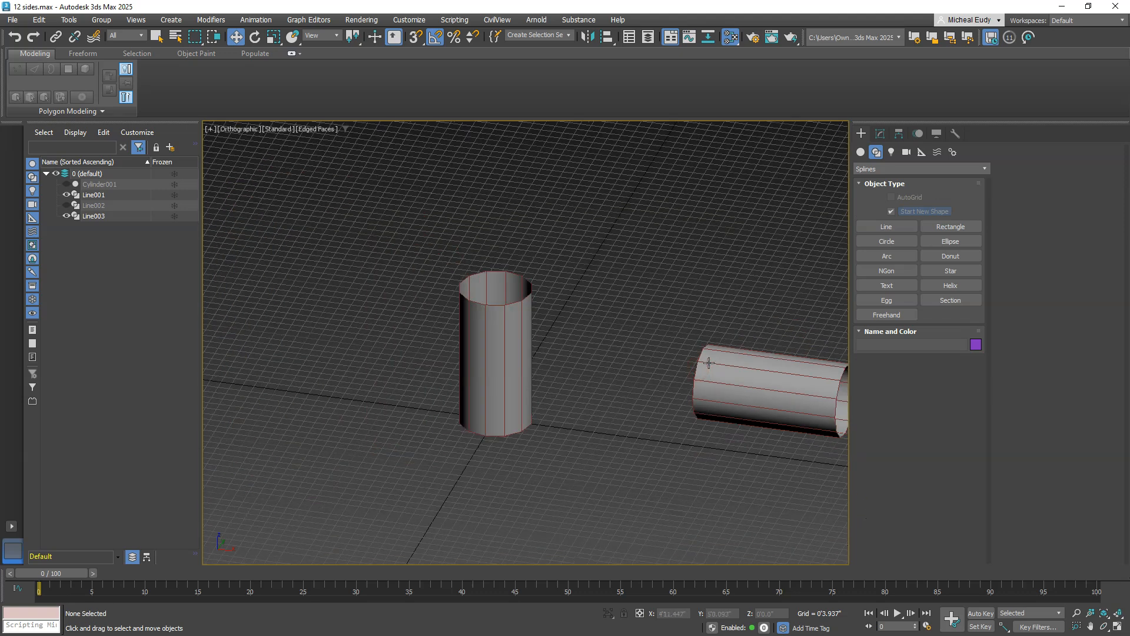
Step: Apply an Edit Poly modifier to the horizontal cylinder and select the border at its end facing the upright cylinder
middle_drag(708, 363, 652, 362)
click(684, 363)
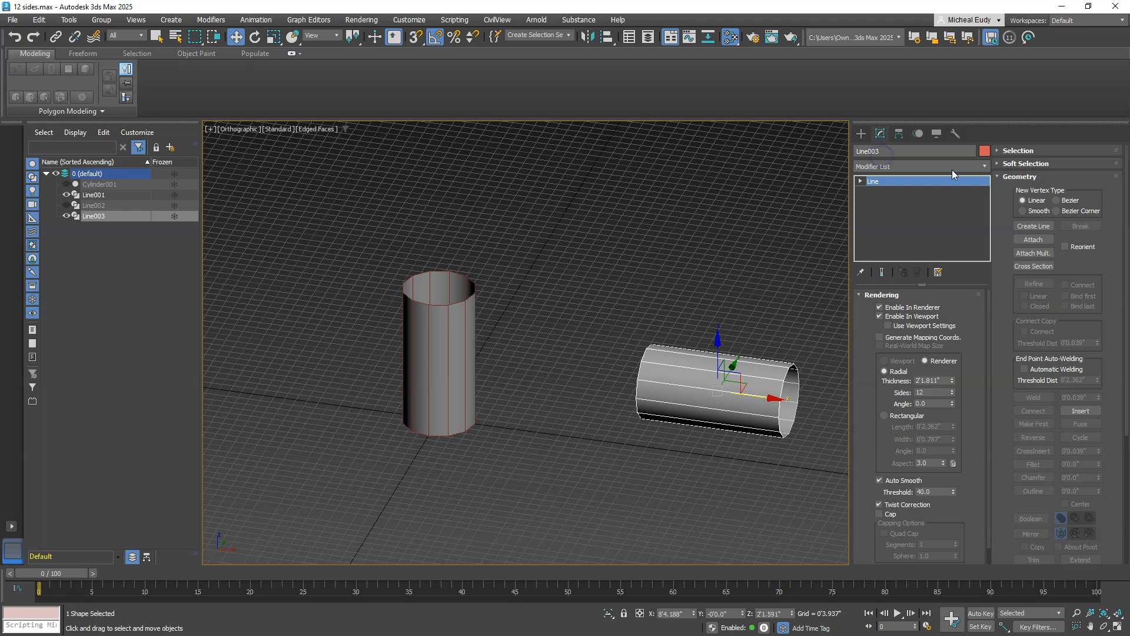
click(983, 166)
text(e)
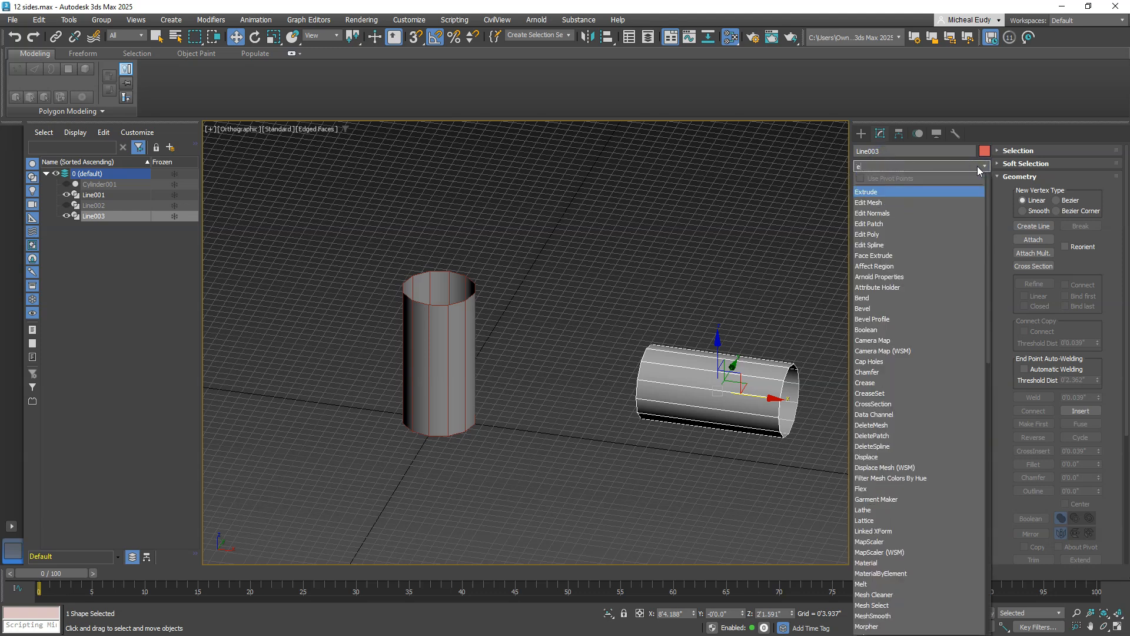
click(873, 235)
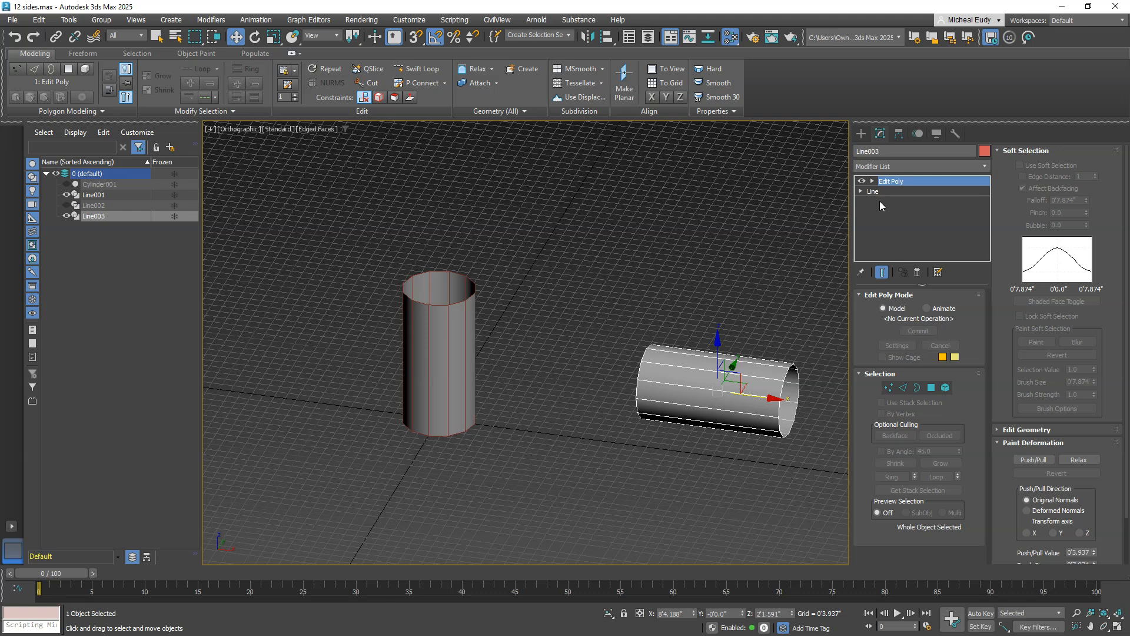
click(917, 387)
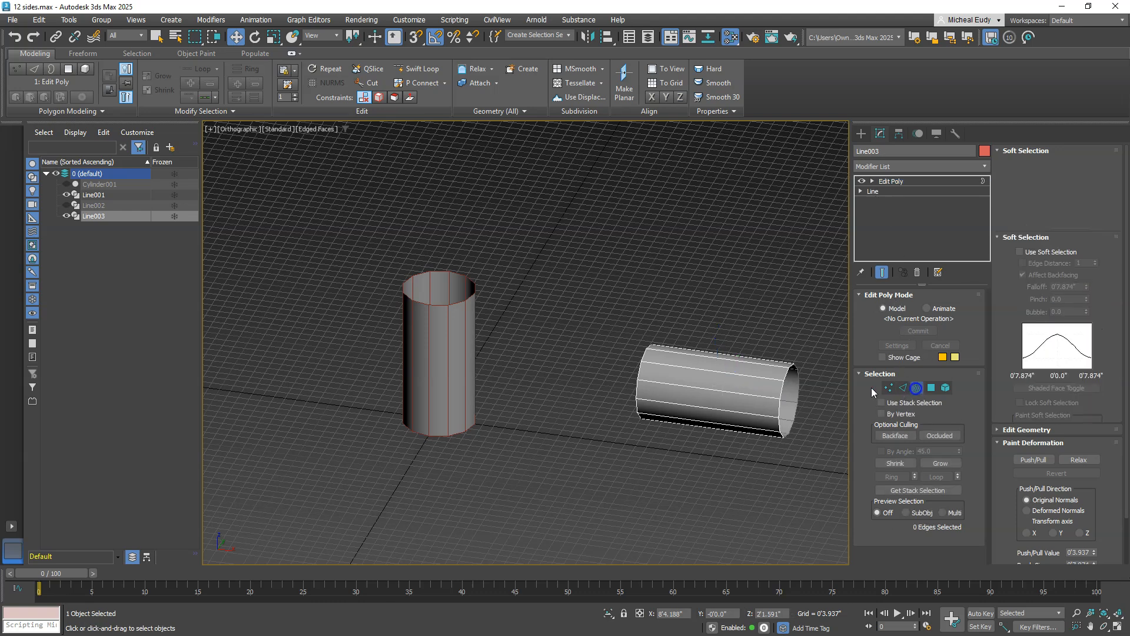
click(640, 374)
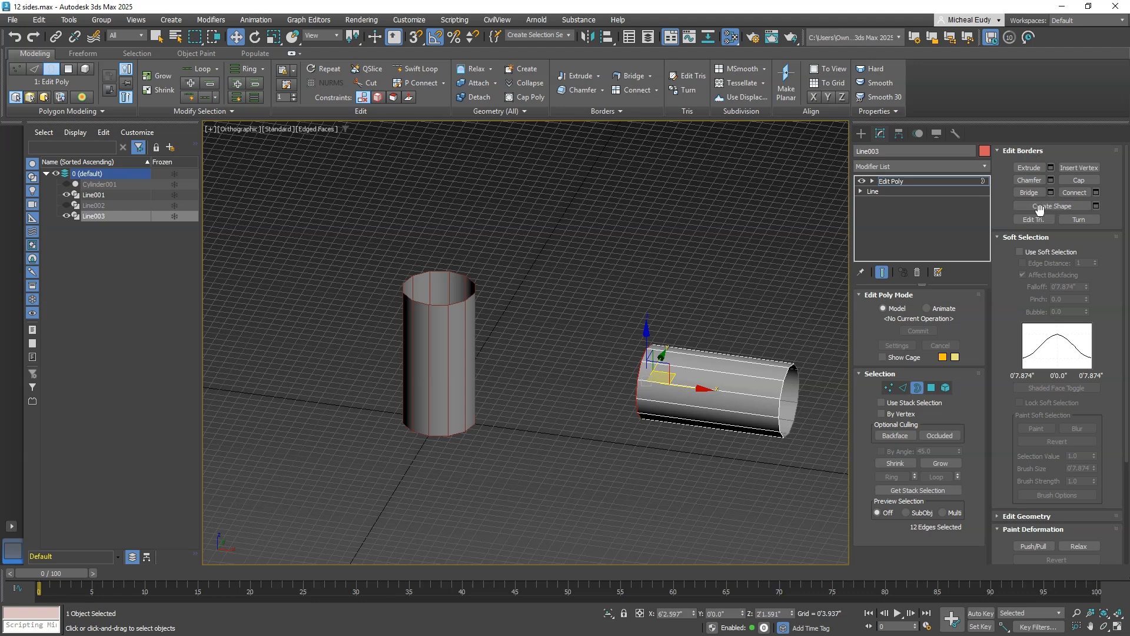
Step: Create a Smooth shape named Shape001 from the selected border, hide the horizontal cylinder, and select the new shape
click(1096, 207)
drag(574, 290, 676, 208)
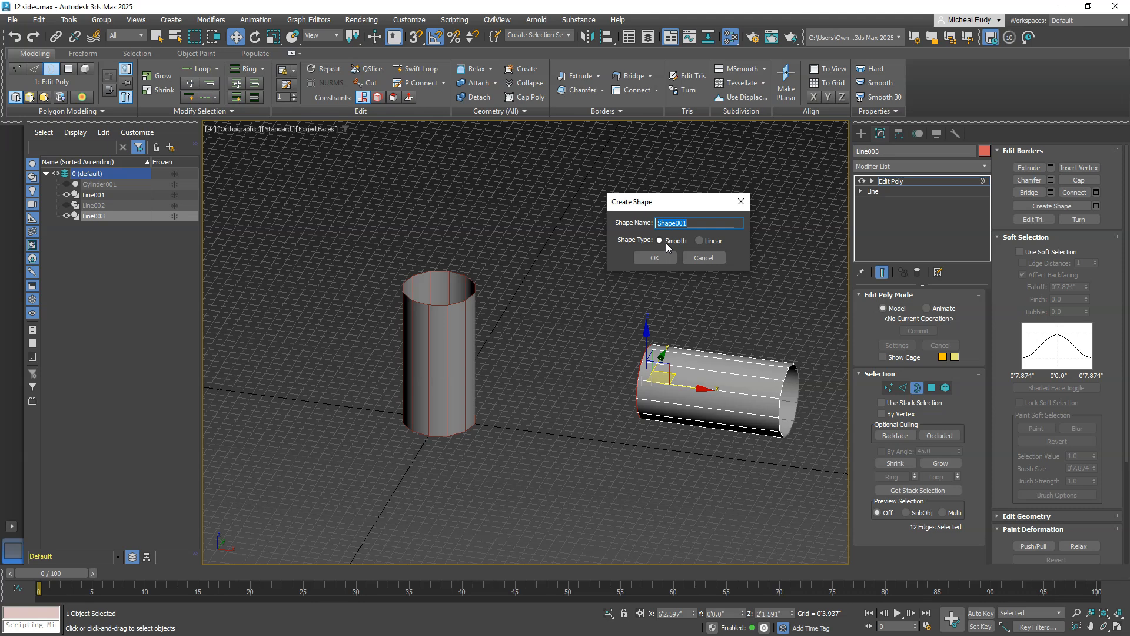
click(658, 260)
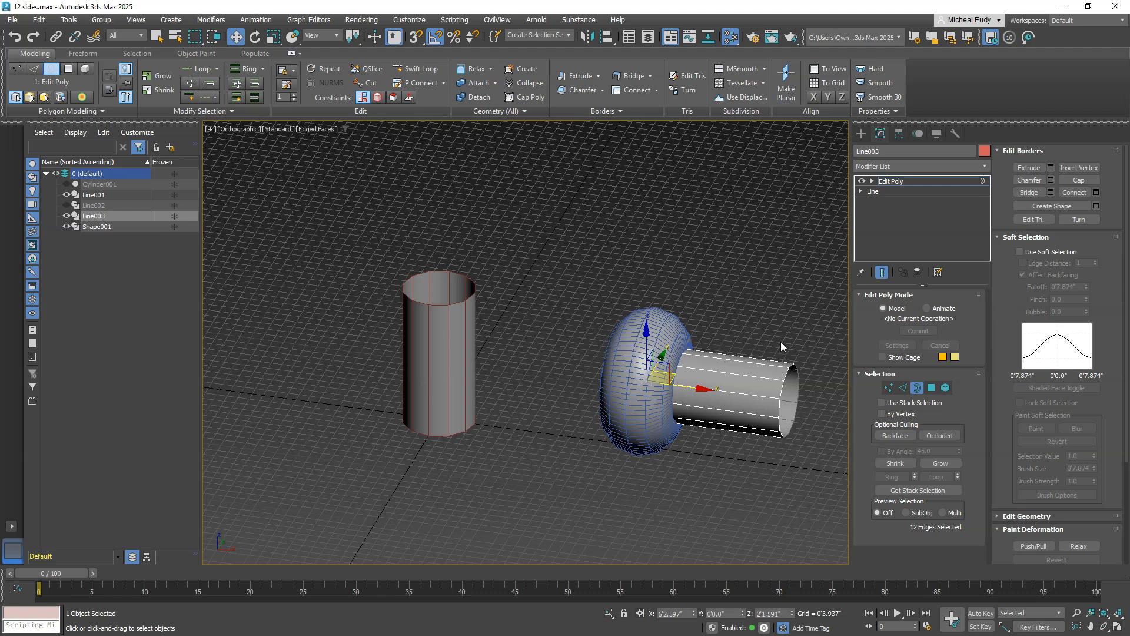
click(66, 217)
click(104, 227)
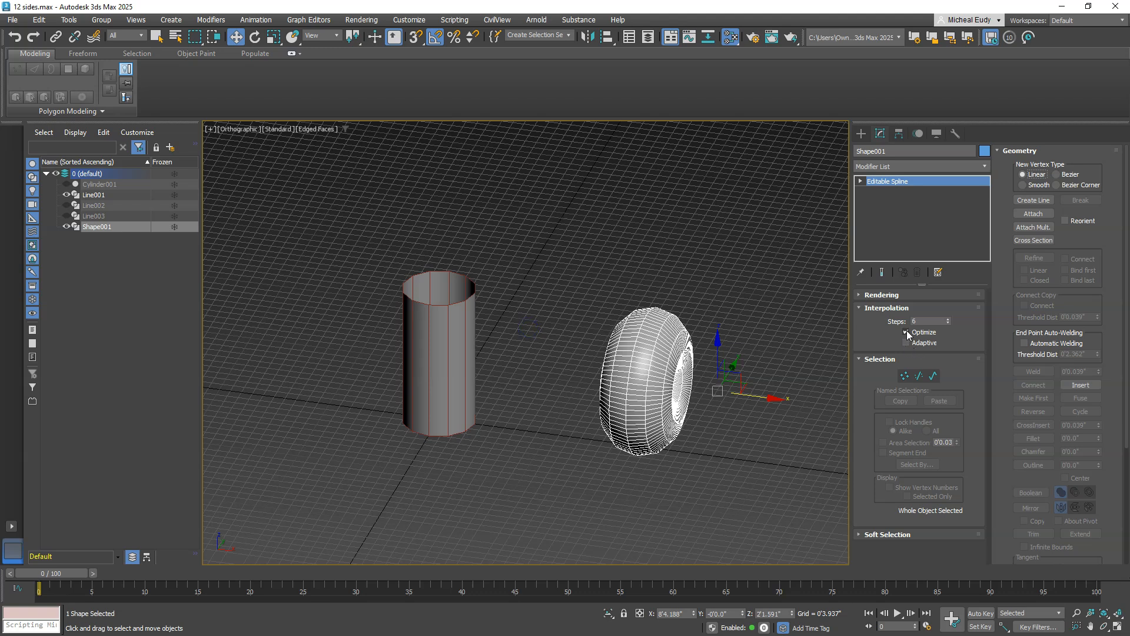
Step: Turn off the shape's viewport and renderer thickness, and examine its outline and vertices at Vertex level
click(881, 295)
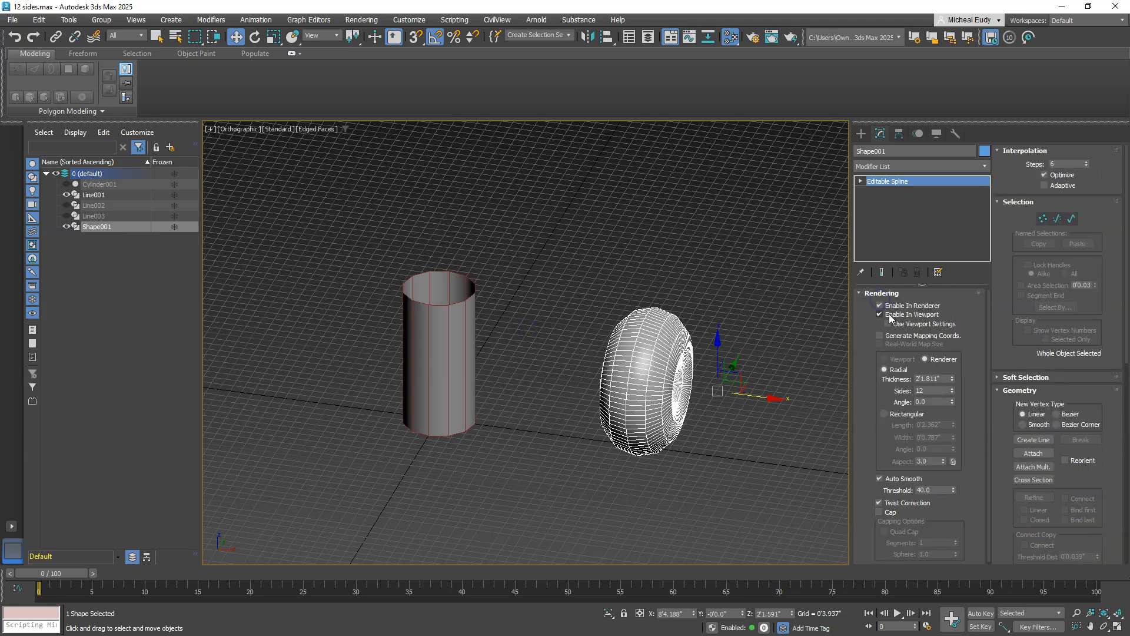
click(879, 314)
scroll(694, 361, up, 4)
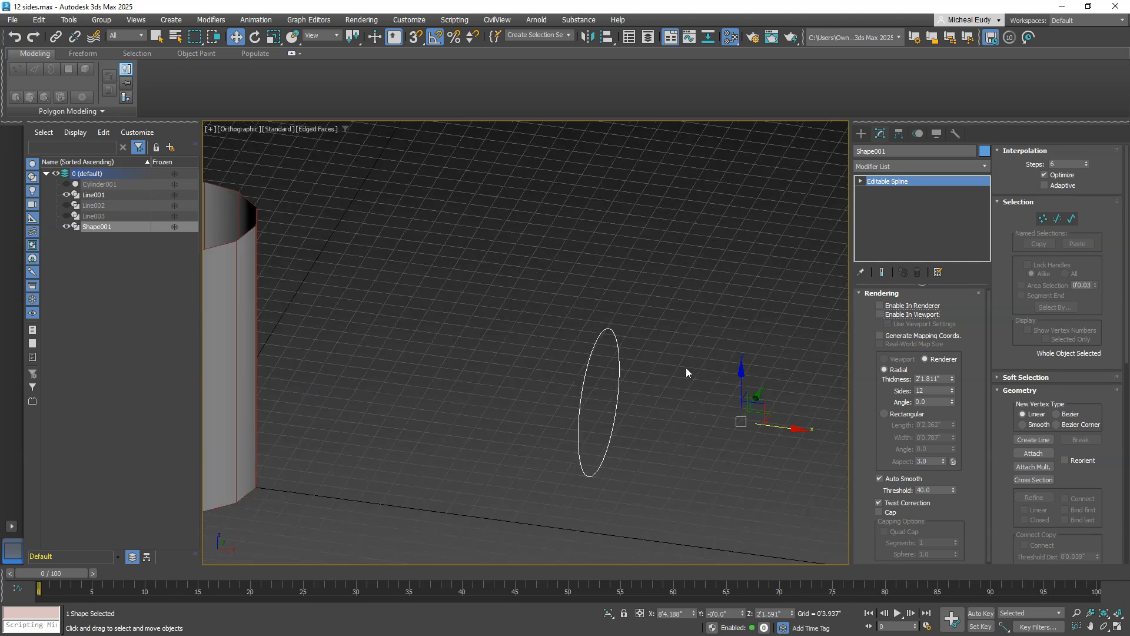
click(1042, 219)
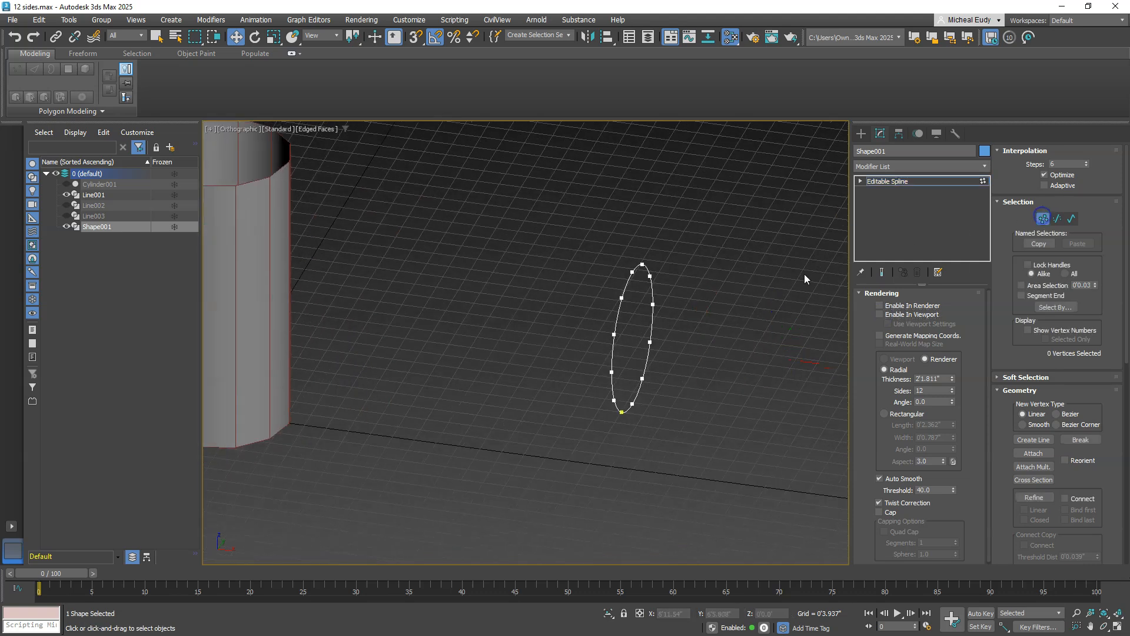
alt+middle_drag(665, 337, 537, 380)
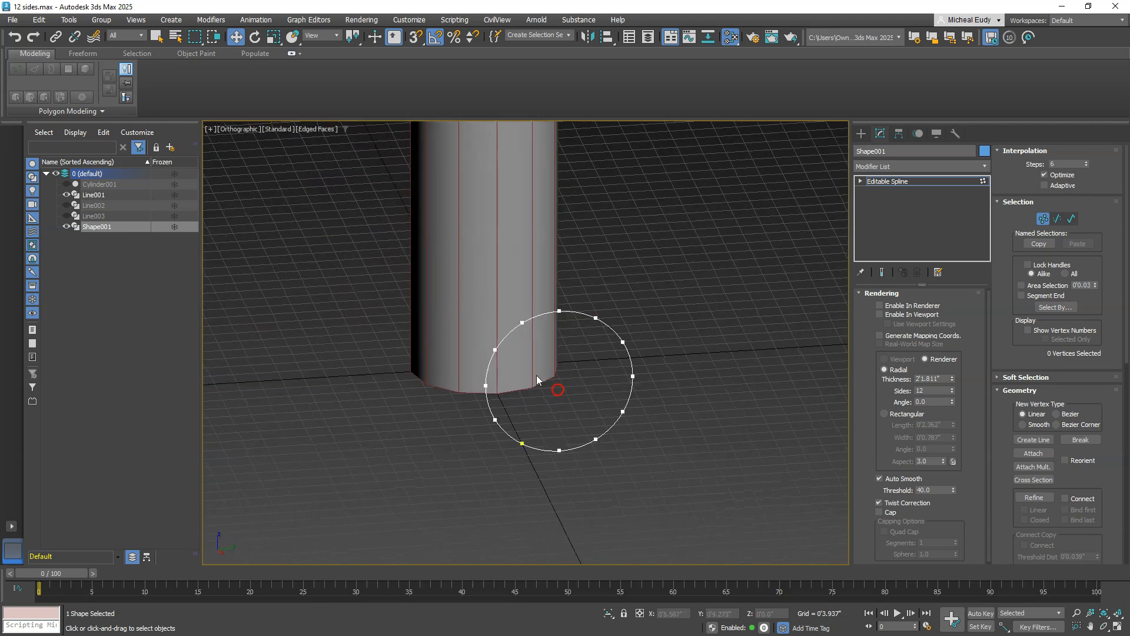
alt+middle_drag(575, 422, 612, 359)
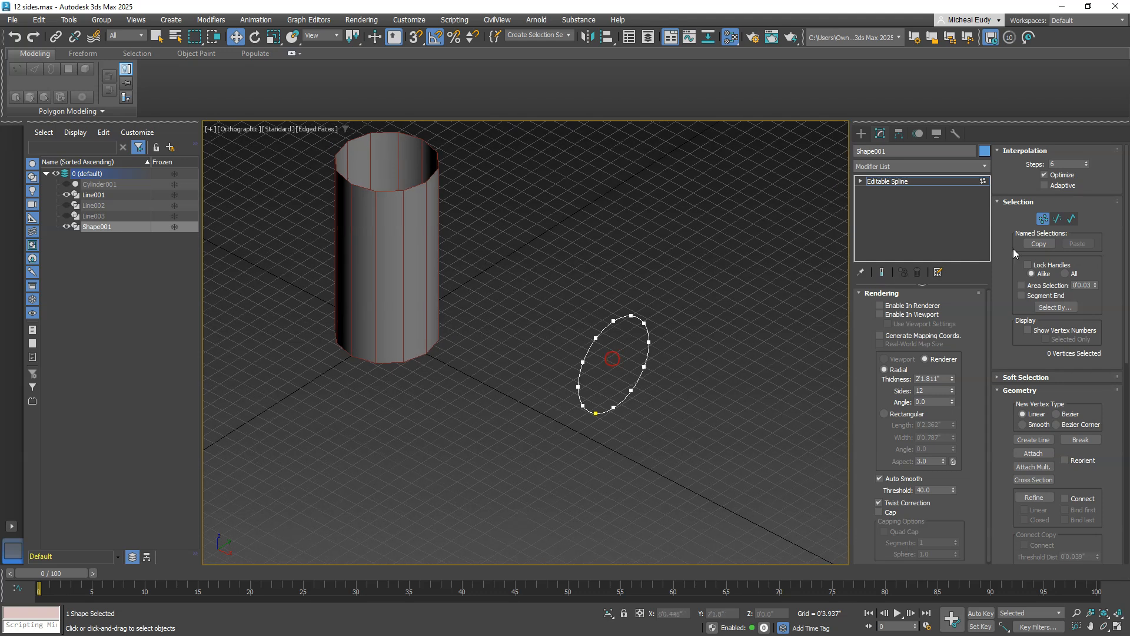
click(1043, 218)
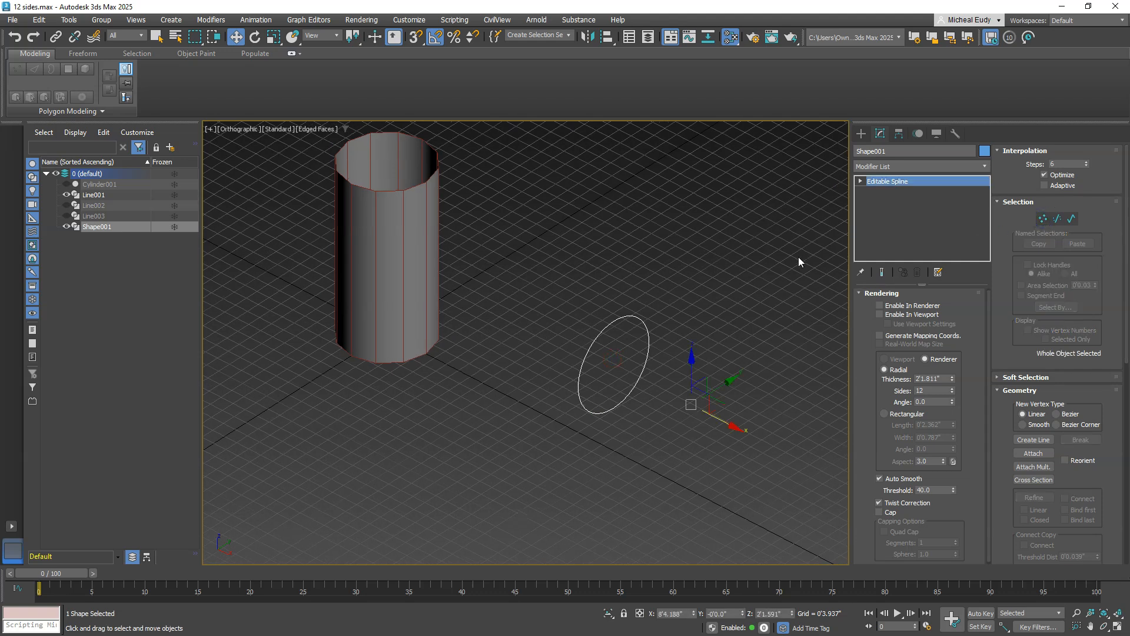
Step: Delete the smooth shape and unhide the horizontal cylinder
key(Delete)
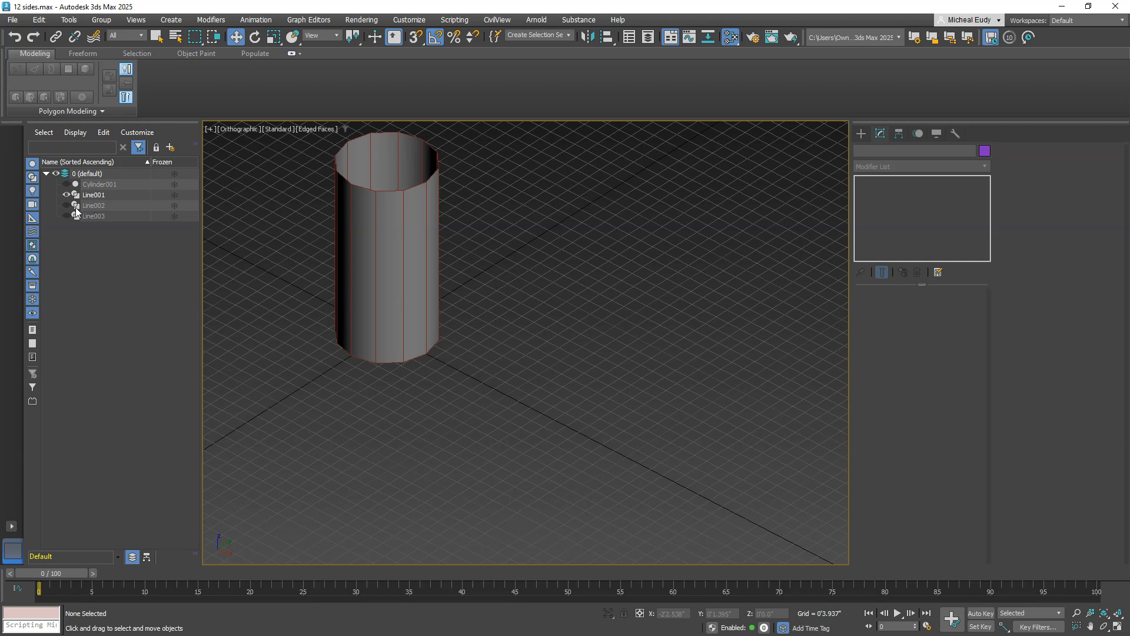
click(67, 206)
click(67, 206)
click(66, 217)
Step: Create a Linear shape named Shape001 from the horizontal cylinder's selected border, and hide that cylinder
click(663, 395)
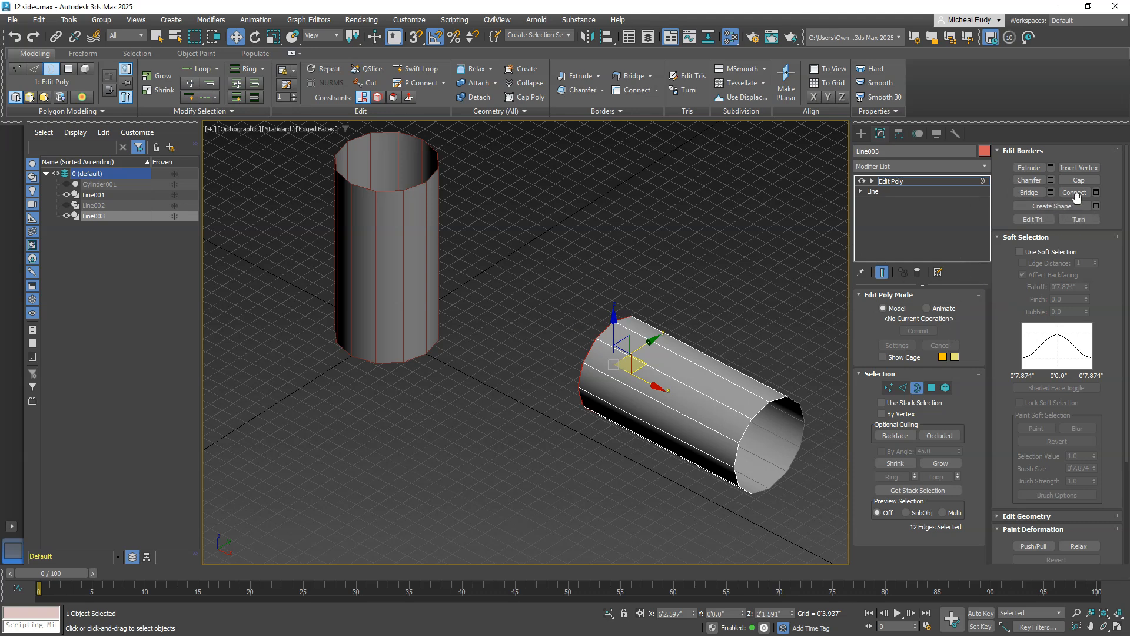
click(1095, 205)
click(700, 241)
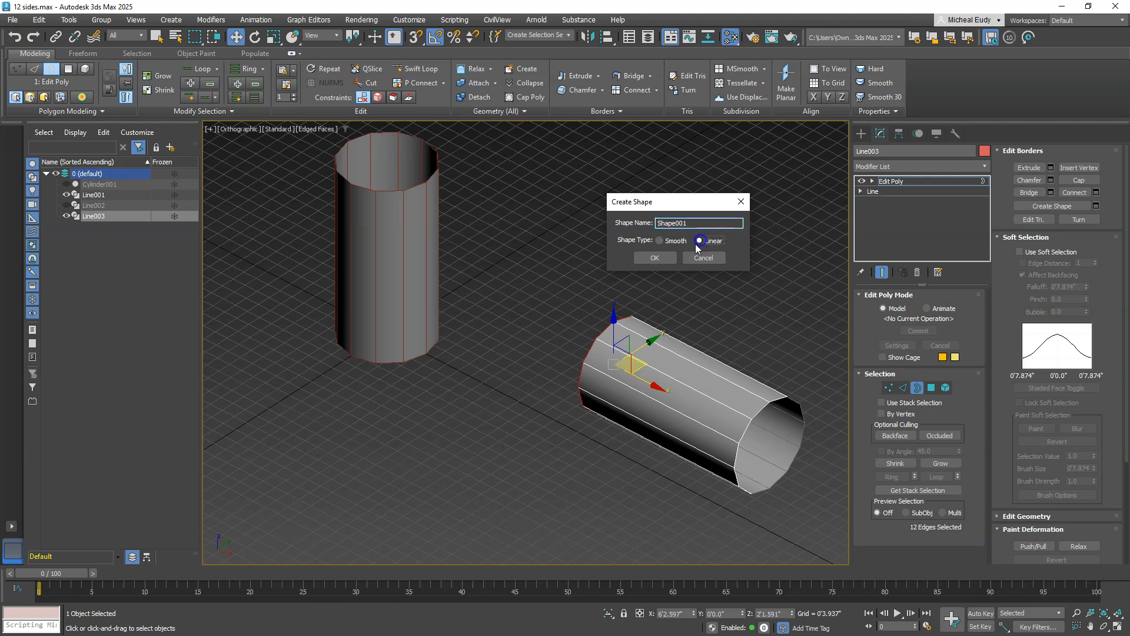
click(655, 258)
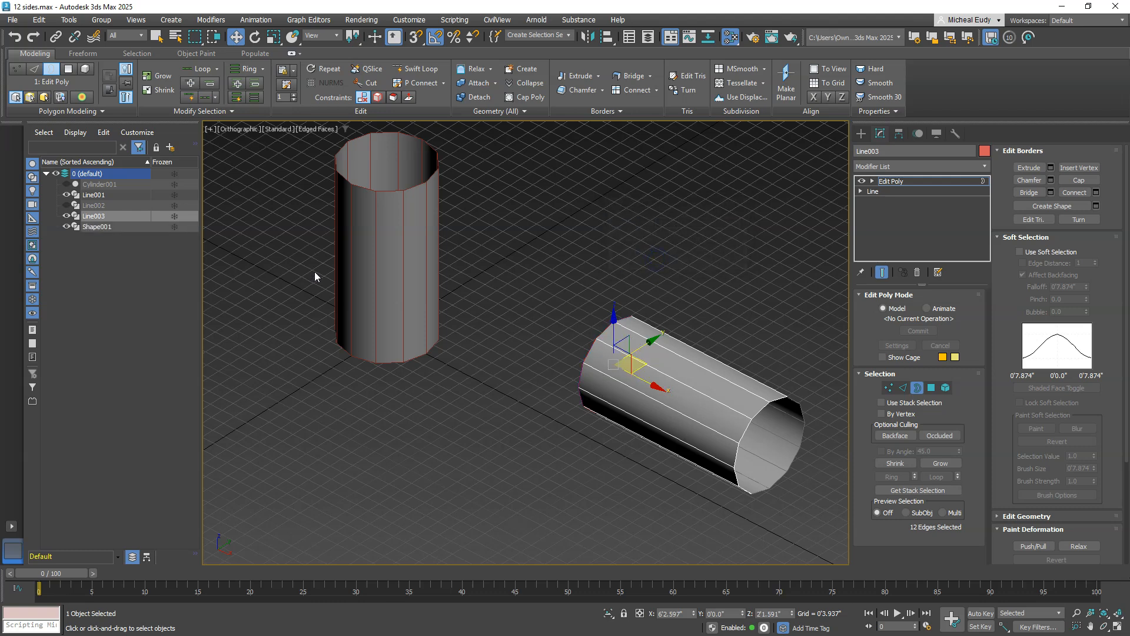
click(67, 217)
click(660, 445)
click(586, 357)
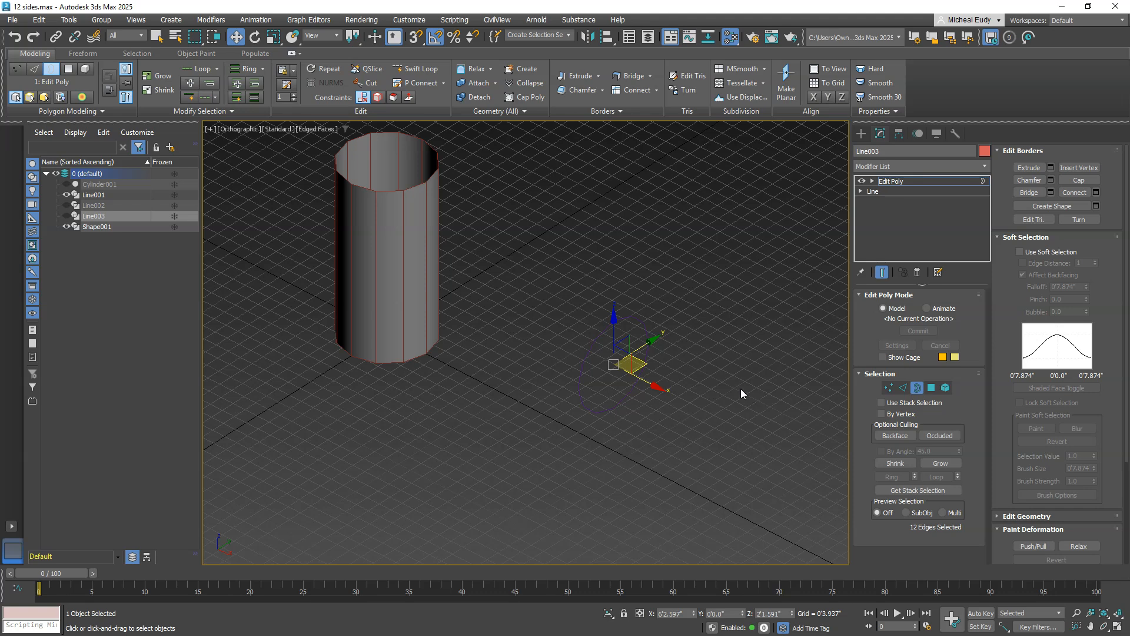
Step: In the Right view, leave Border level on the hidden cylinder and apply an Edit Poly modifier to the upright cylinder
key(v)
key(r)
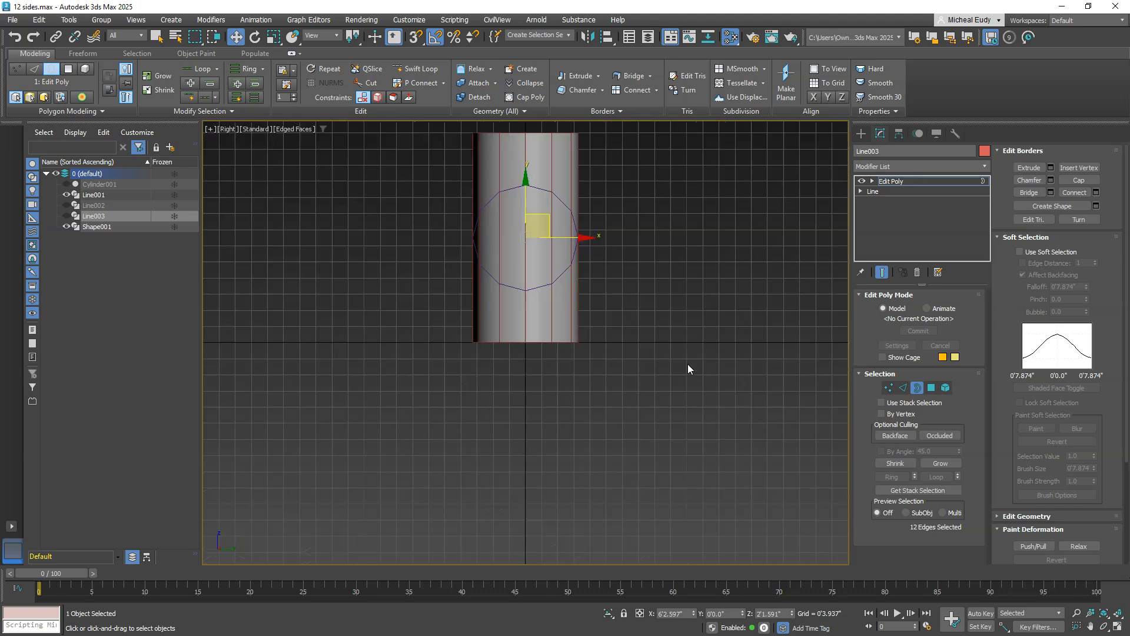
scroll(630, 361, up, 6)
middle_drag(558, 359, 693, 346)
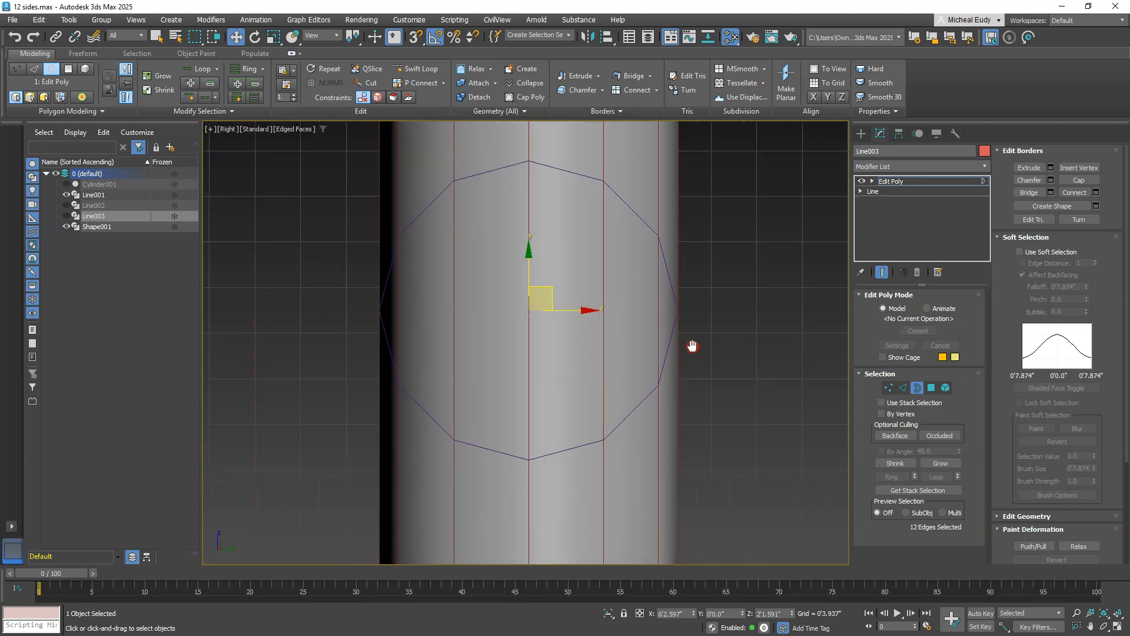
scroll(692, 192, up, 2)
middle_drag(691, 191, 697, 251)
scroll(699, 251, down, 2)
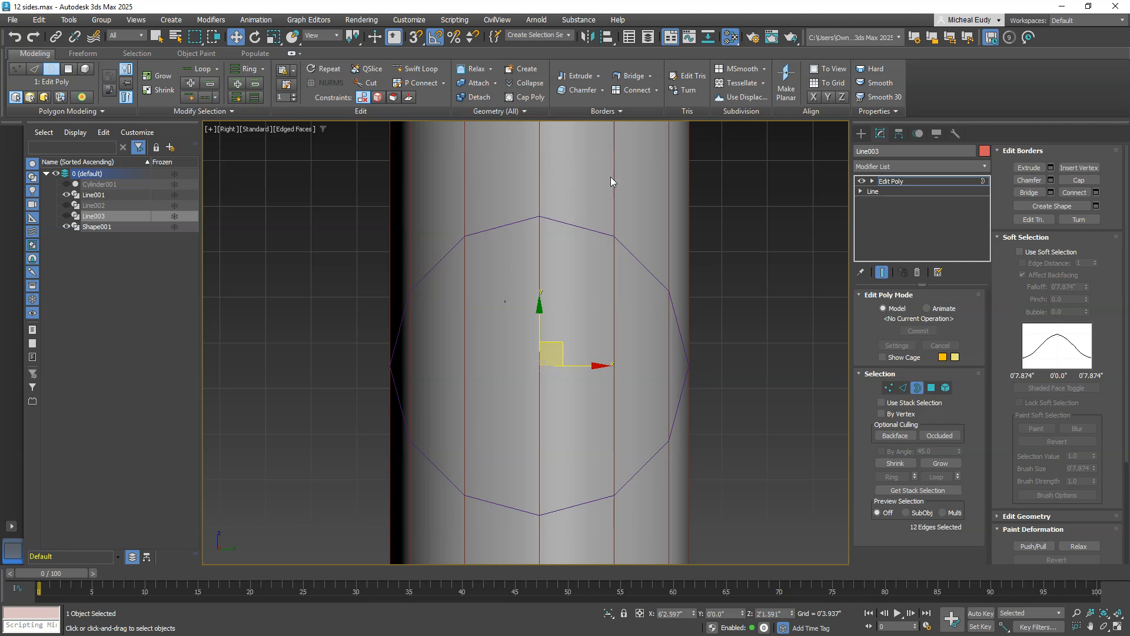
click(916, 387)
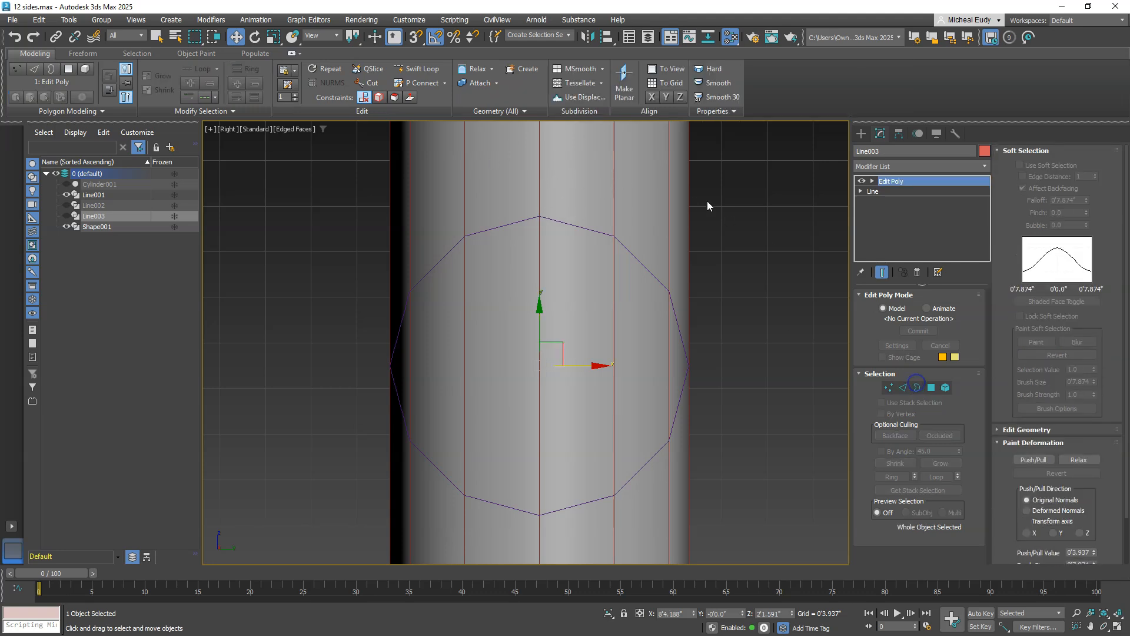
click(614, 182)
click(910, 167)
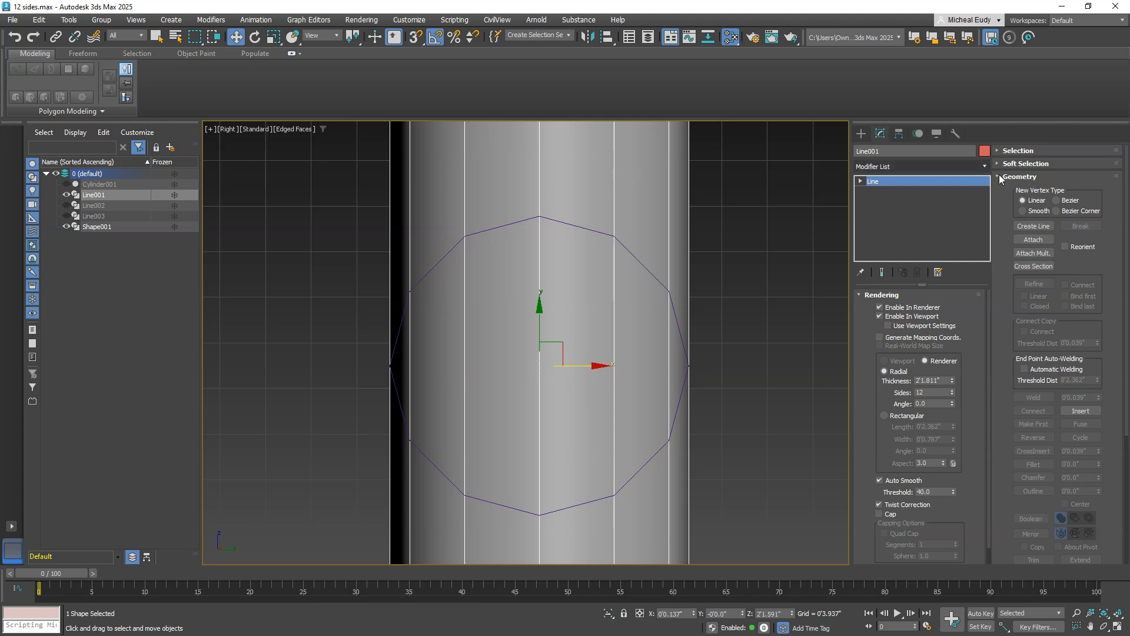
text(e)
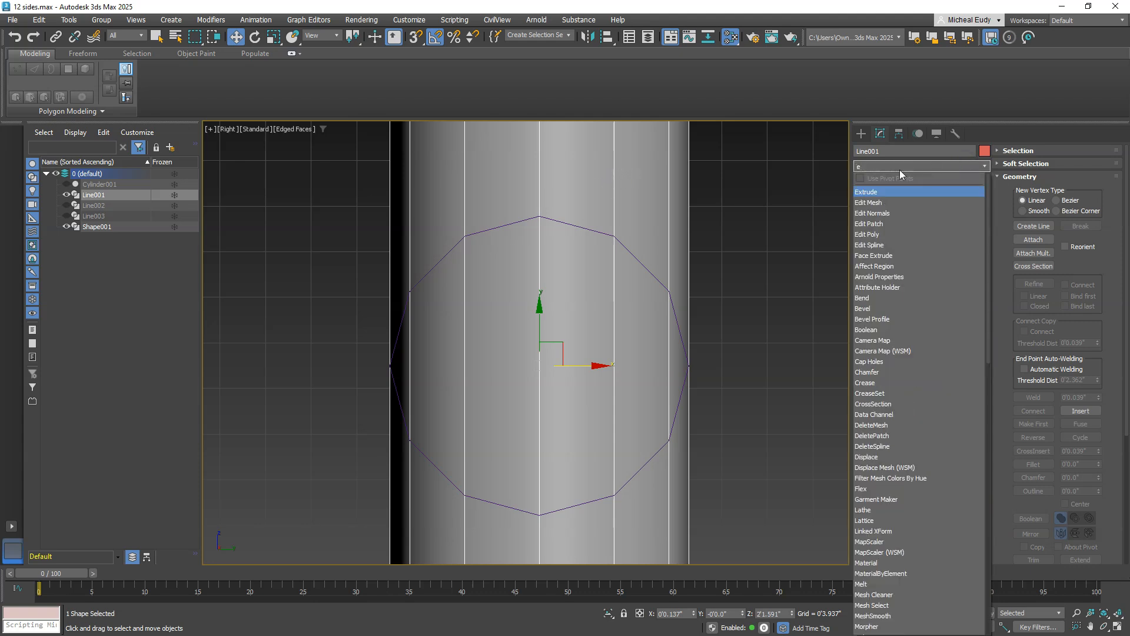
click(882, 235)
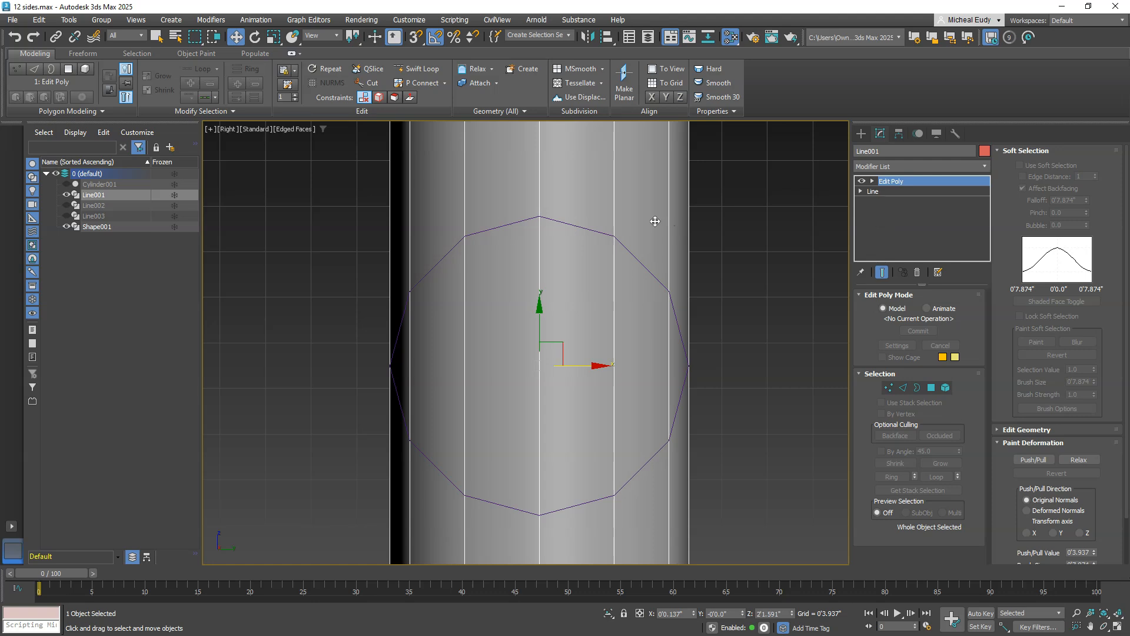
Step: Turn on 3D snapping and disable Pivot snapping, leaving Vertex as the snap target
scroll(653, 222, down, 2)
middle_drag(643, 209, 601, 216)
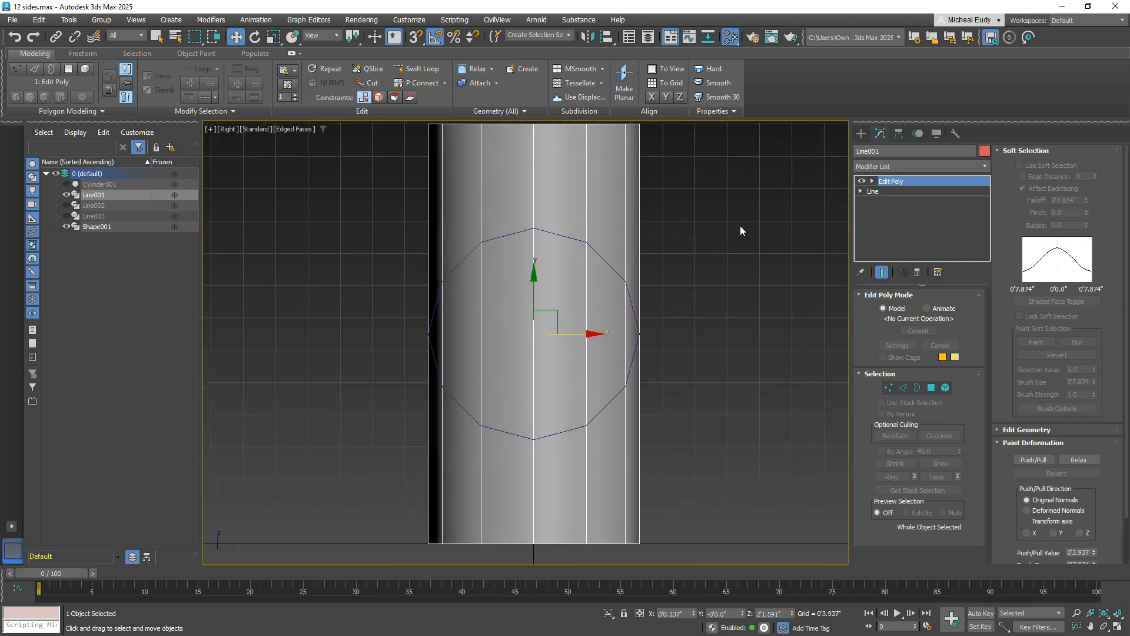
scroll(599, 236, up, 3)
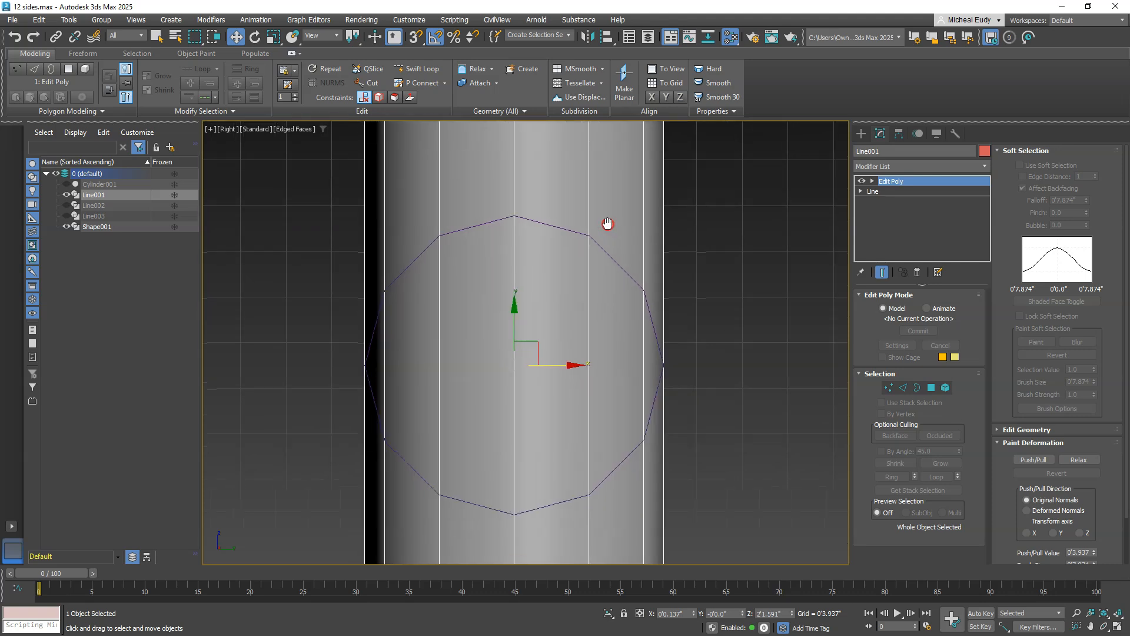
click(417, 37)
right_click(419, 40)
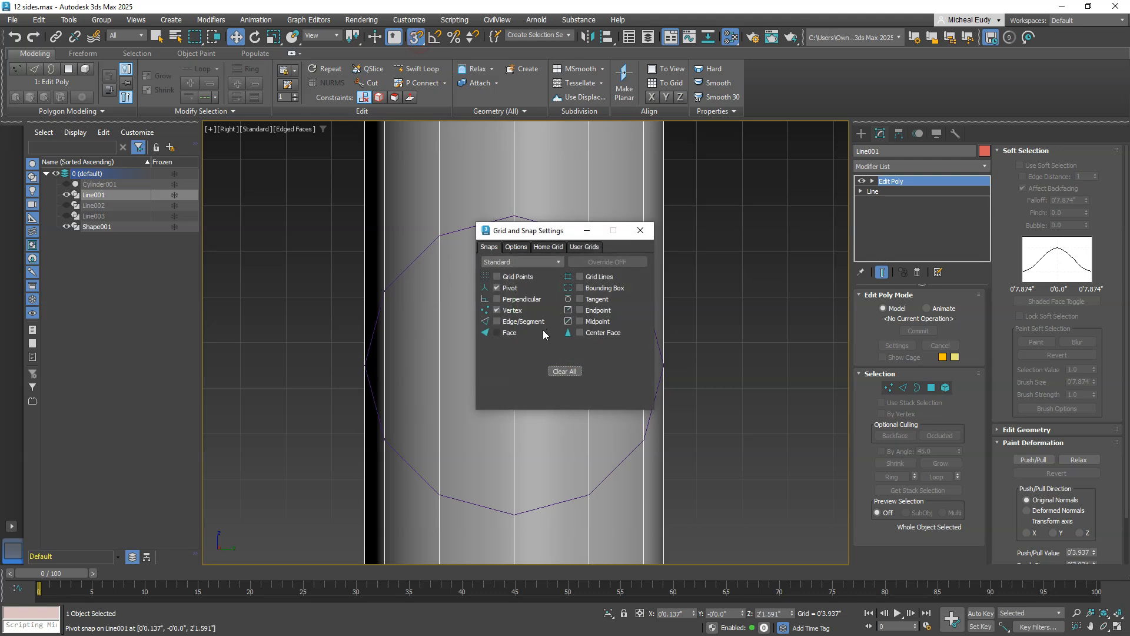
click(497, 288)
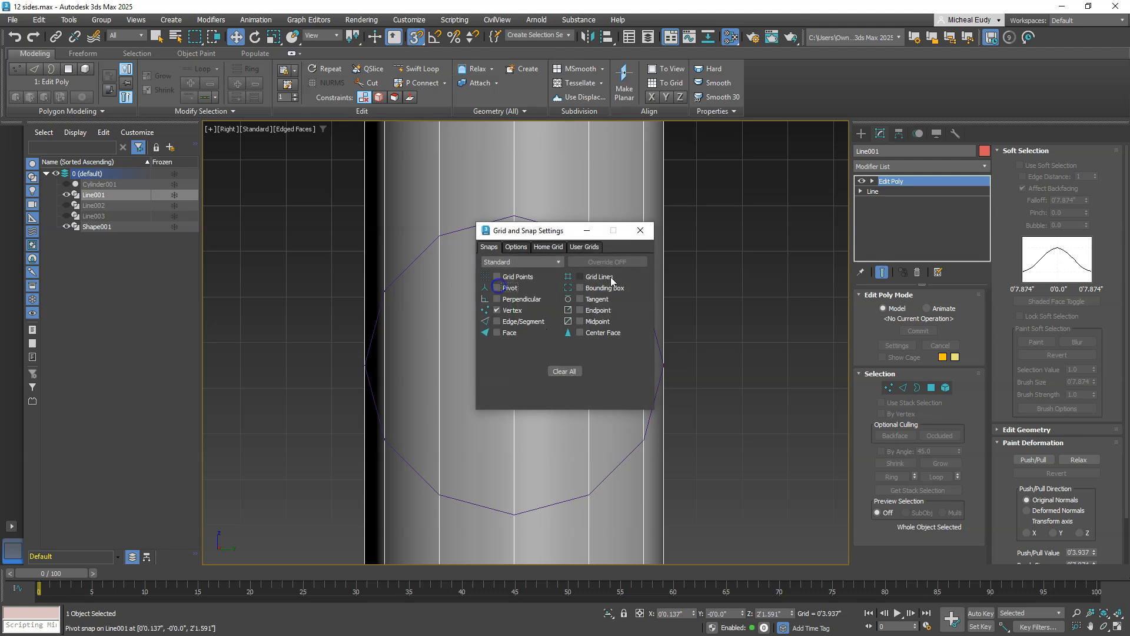
click(639, 233)
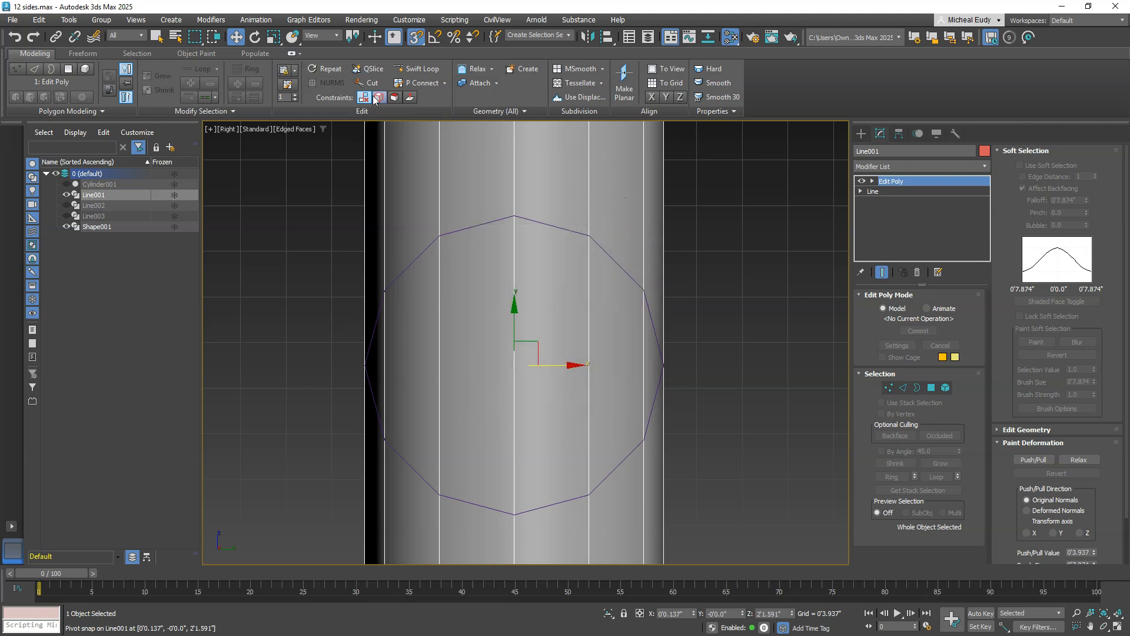
Step: Cut the upright cylinder from the 12-sided outline's uppermost vertex to the next vertex clockwise, and end the Cut command
click(369, 82)
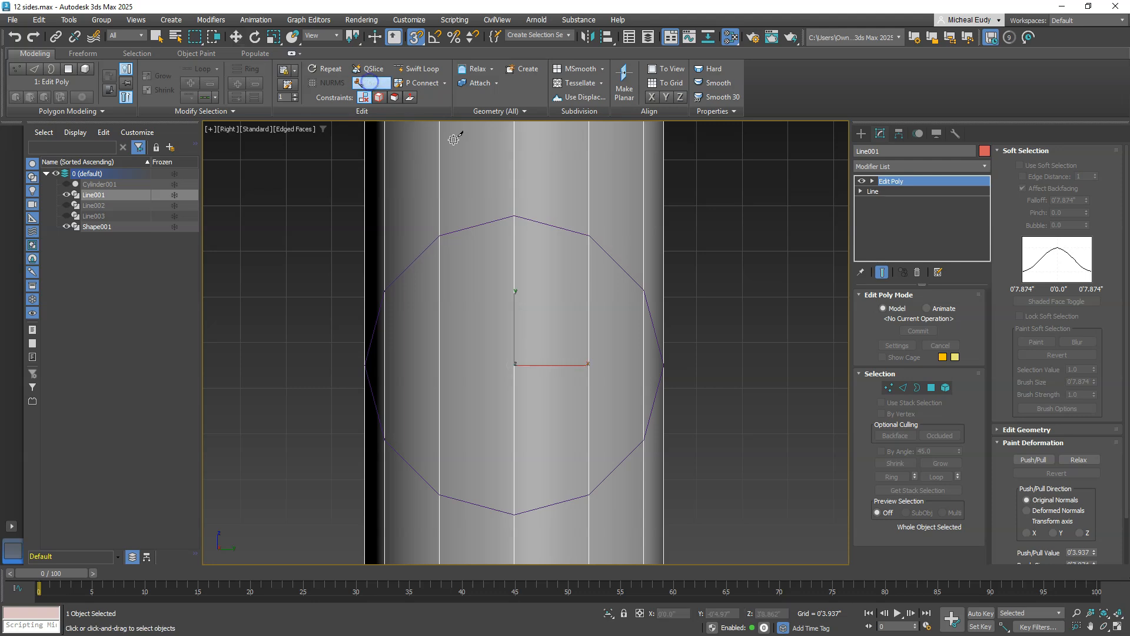
click(515, 217)
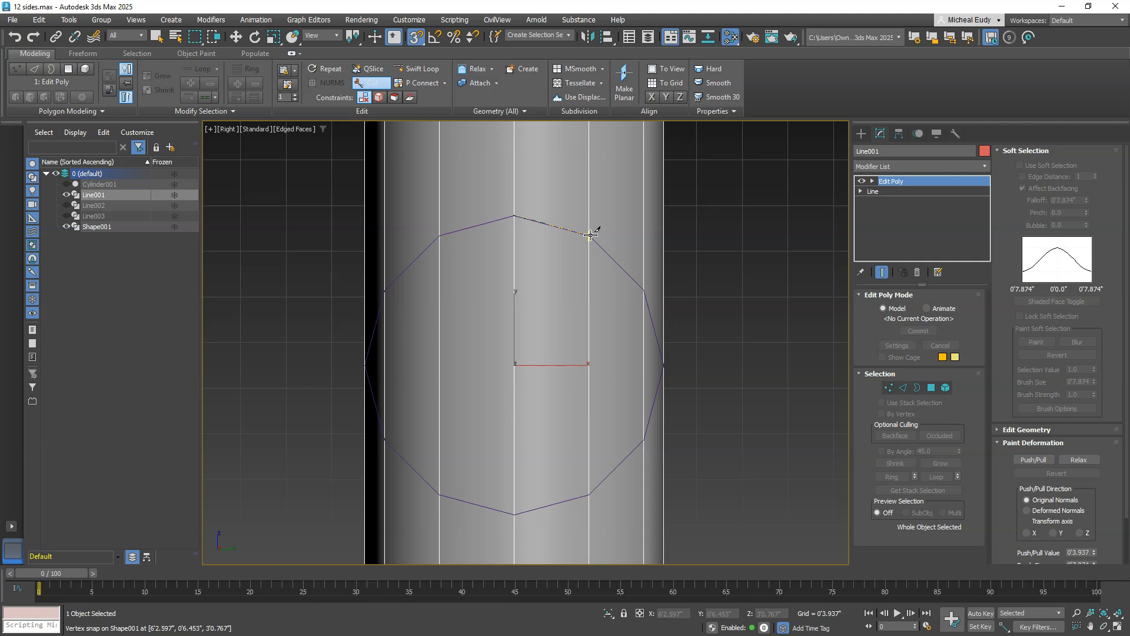
click(590, 235)
right_click(211, 198)
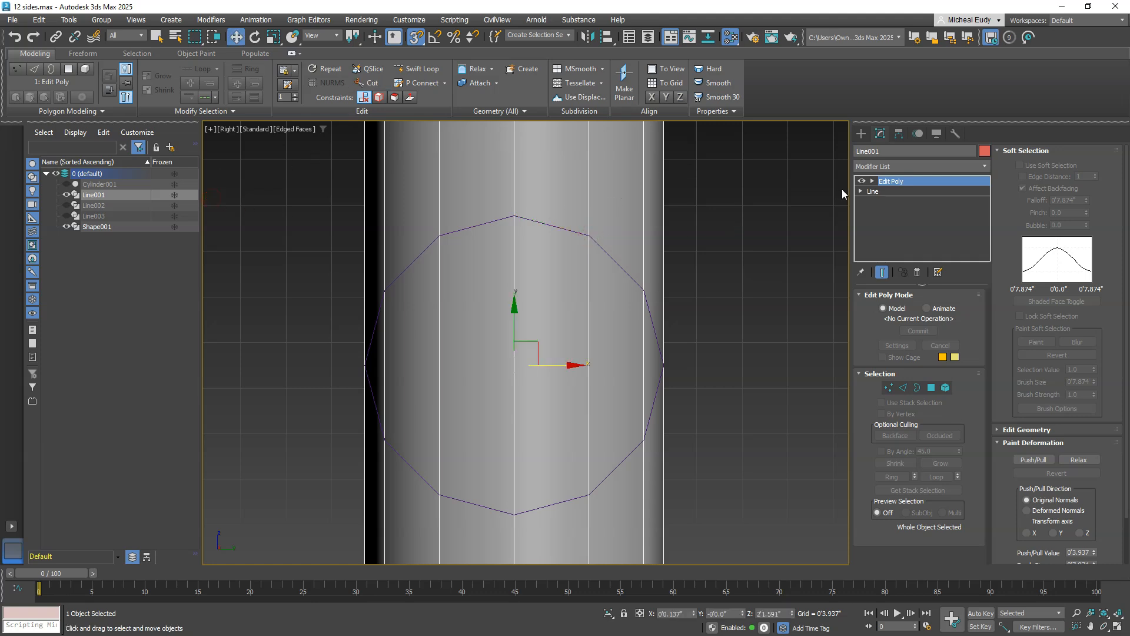
Step: Clone the upright cylinder as a Copy named Line004, hide the copy, and reselect the original cylinder Line001
click(861, 133)
right_click(505, 174)
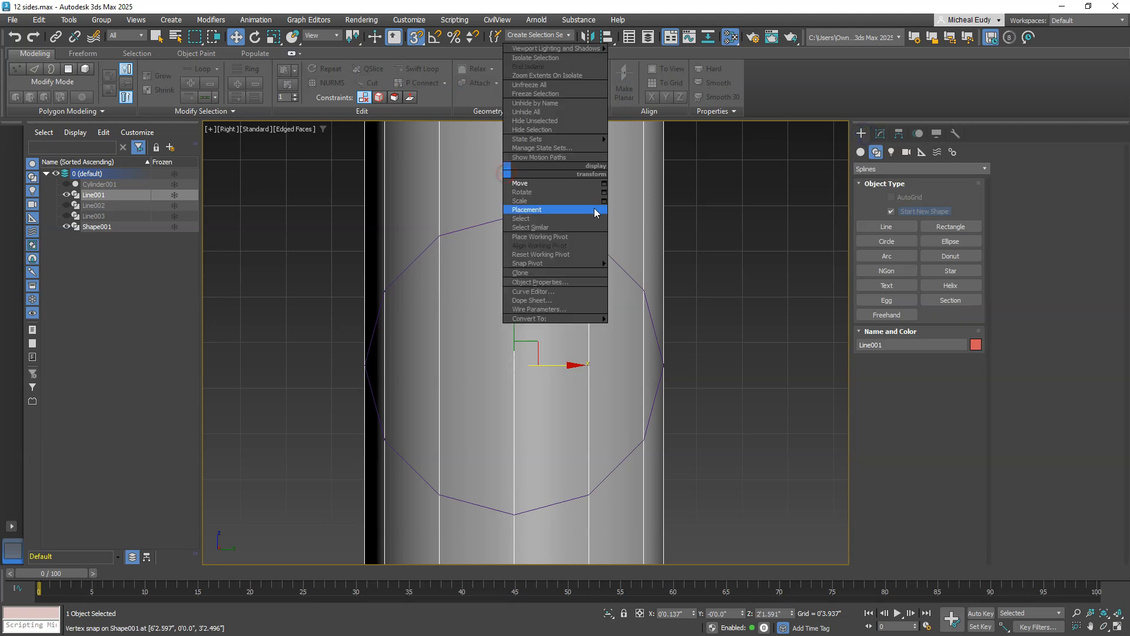
click(548, 272)
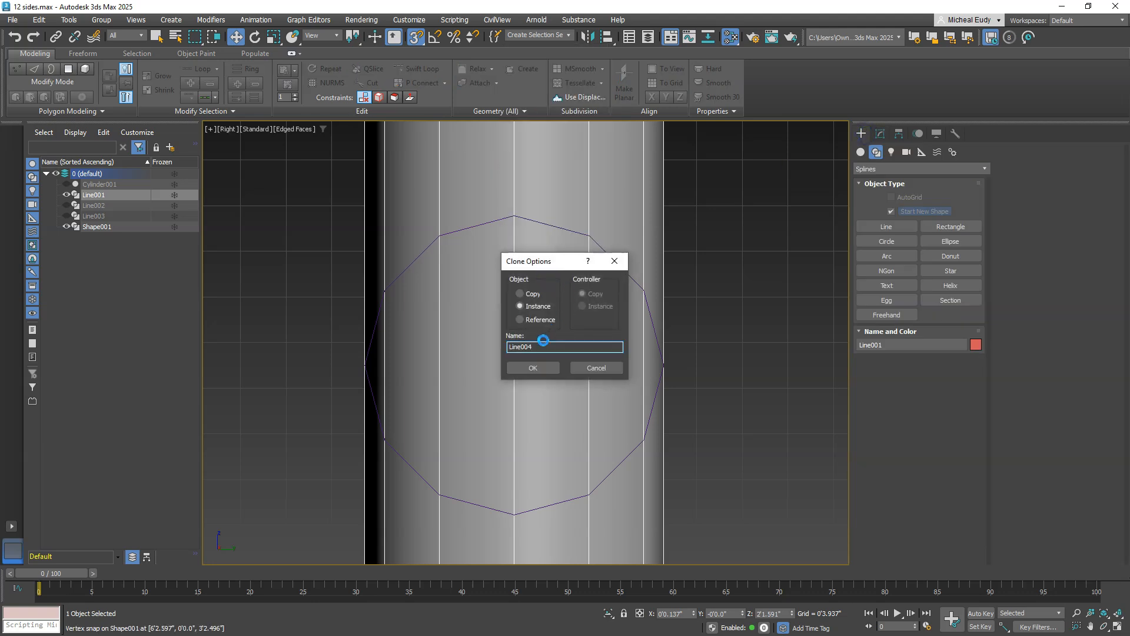
click(520, 293)
click(522, 364)
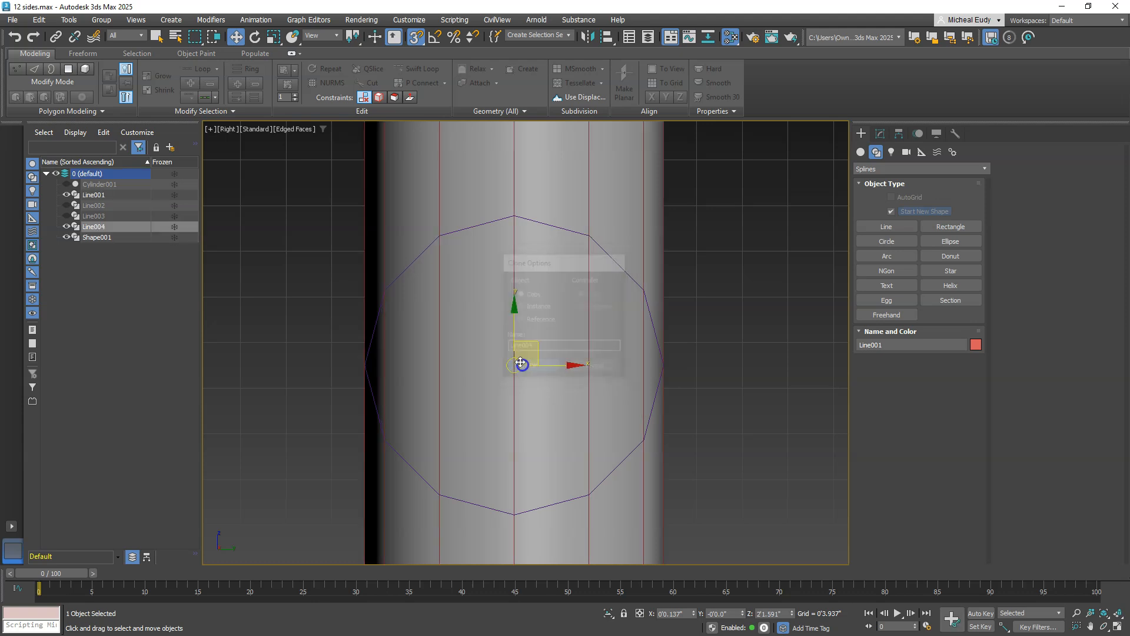
click(518, 172)
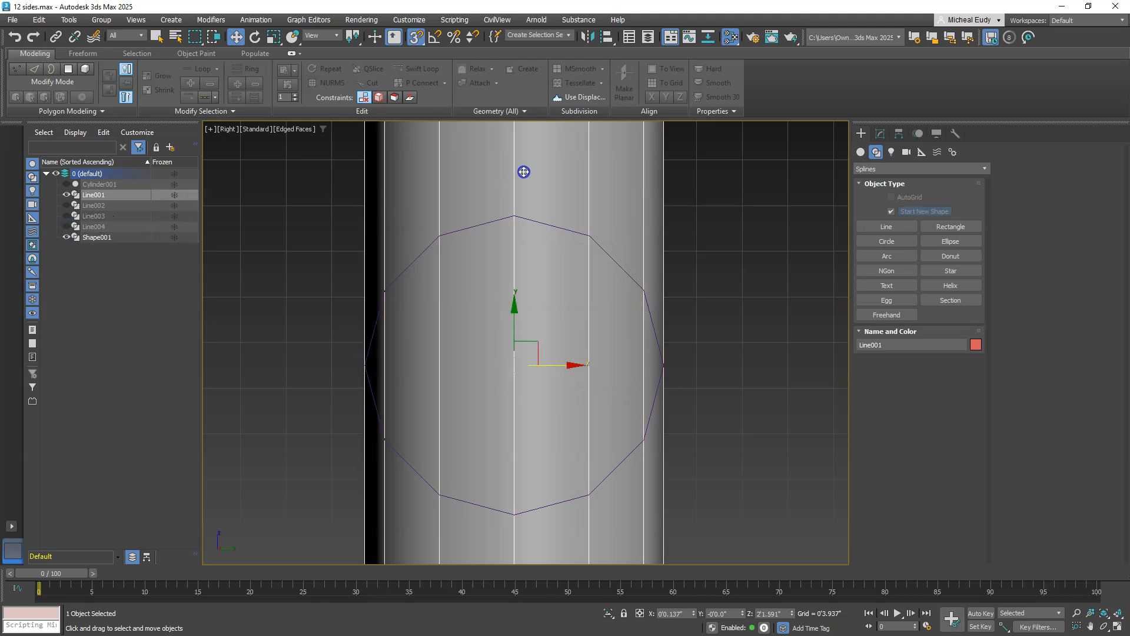
Step: Cut the complete 12-sided outline into the upright cylinder, snapping clockwise from its uppermost vertex back to the start, and end the Cut command
click(880, 135)
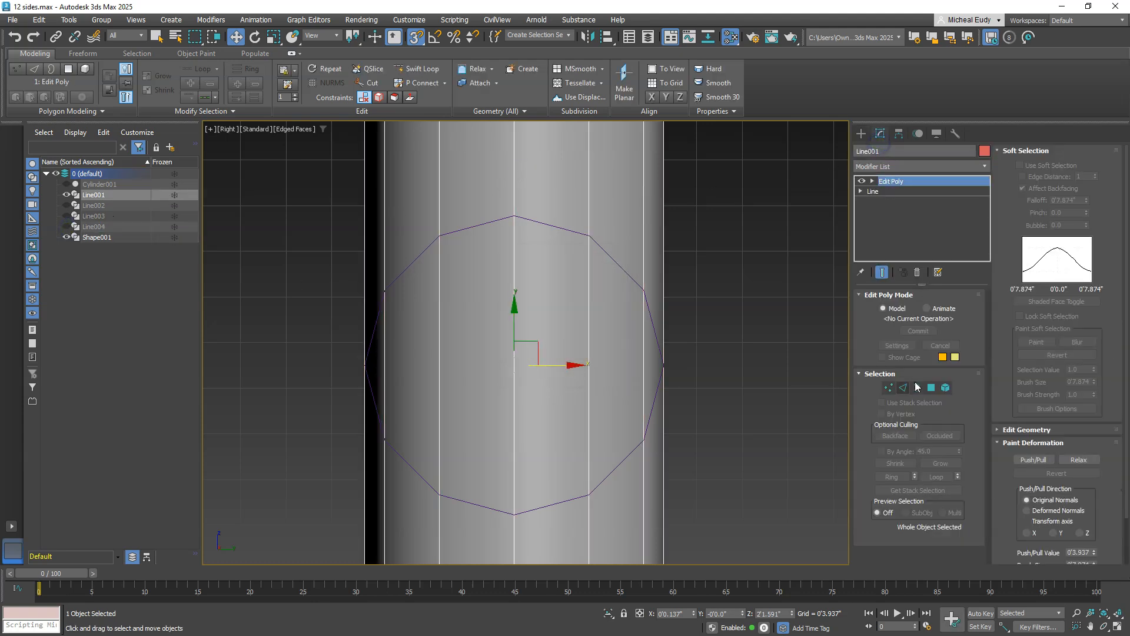
click(368, 83)
click(514, 217)
click(587, 234)
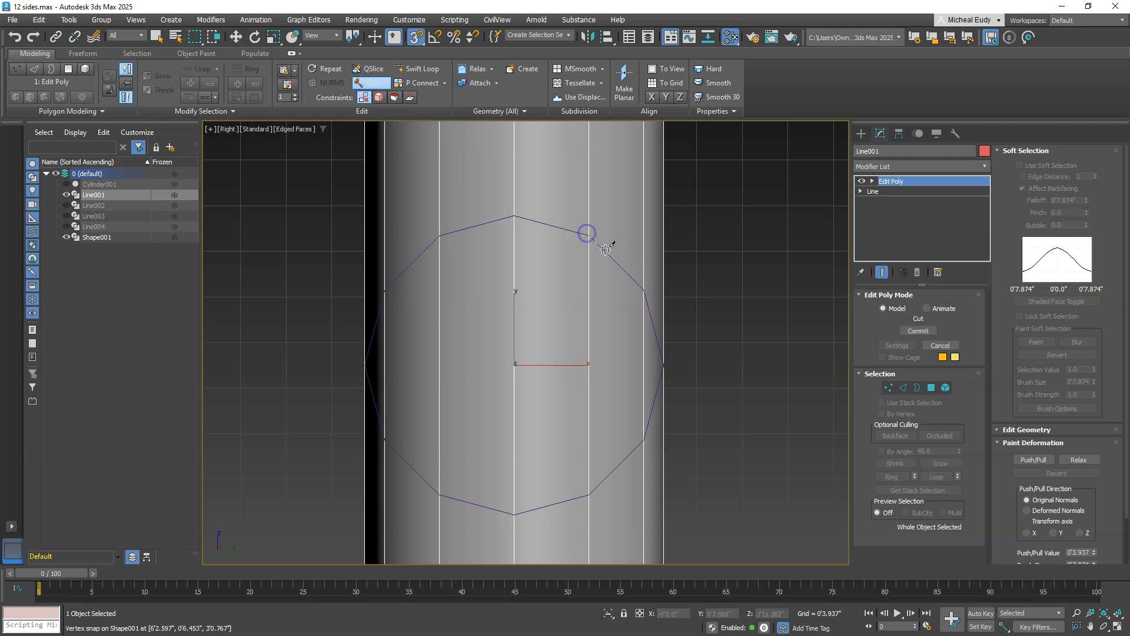
click(641, 289)
click(664, 365)
click(644, 439)
click(589, 494)
click(514, 513)
click(440, 491)
click(386, 440)
click(366, 366)
click(386, 289)
click(440, 236)
right_click(511, 218)
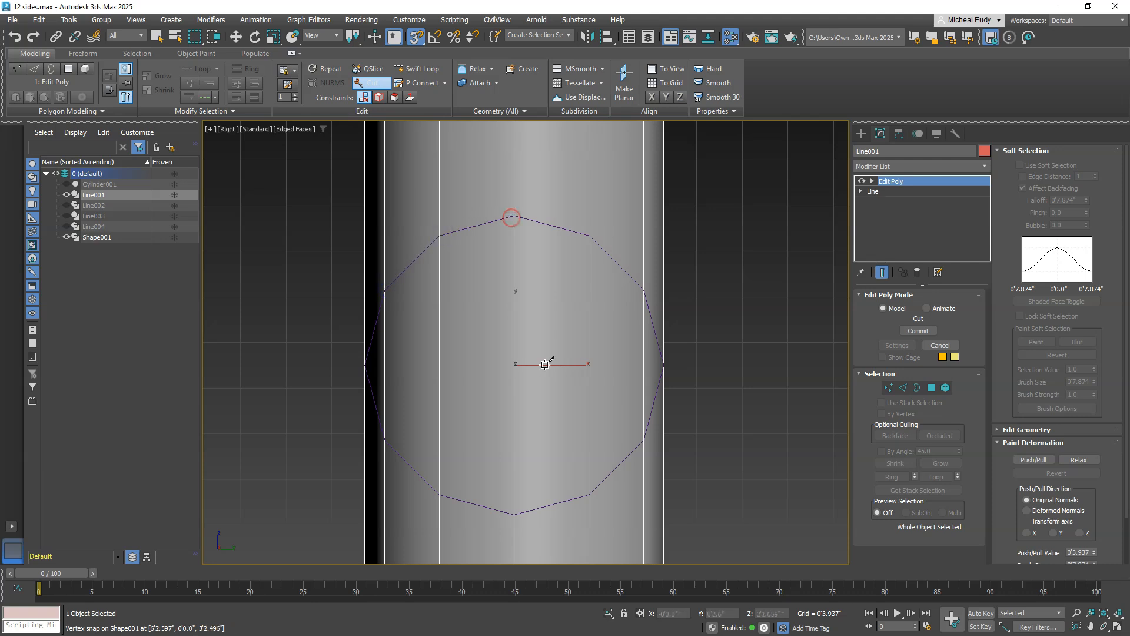
scroll(547, 354, down, 2)
alt+middle_drag(538, 355, 562, 366)
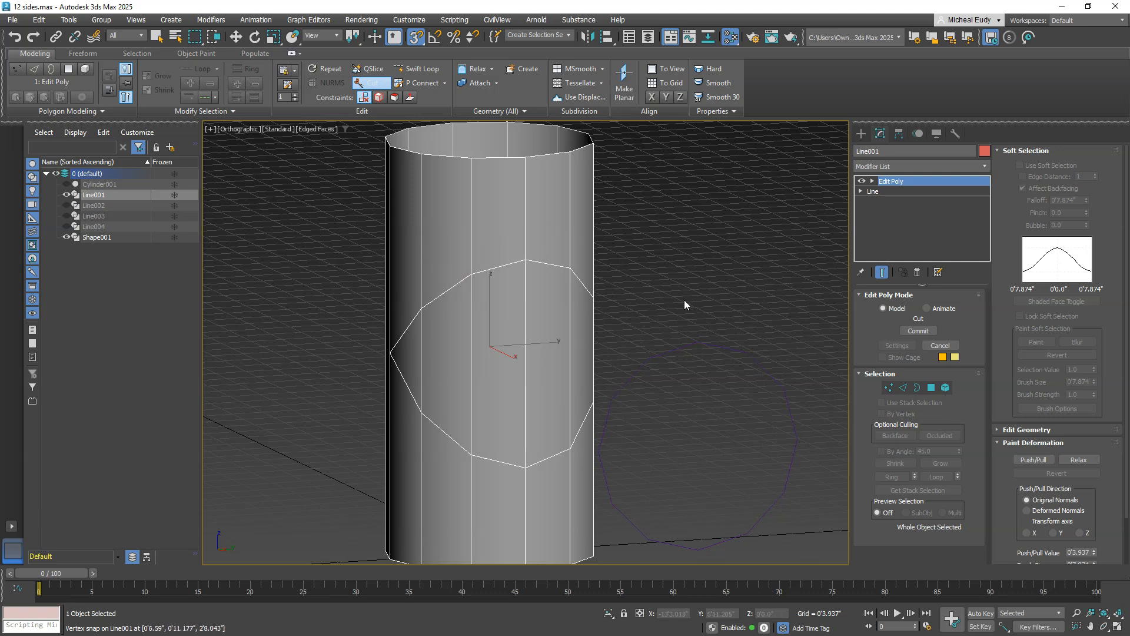
right_click(736, 279)
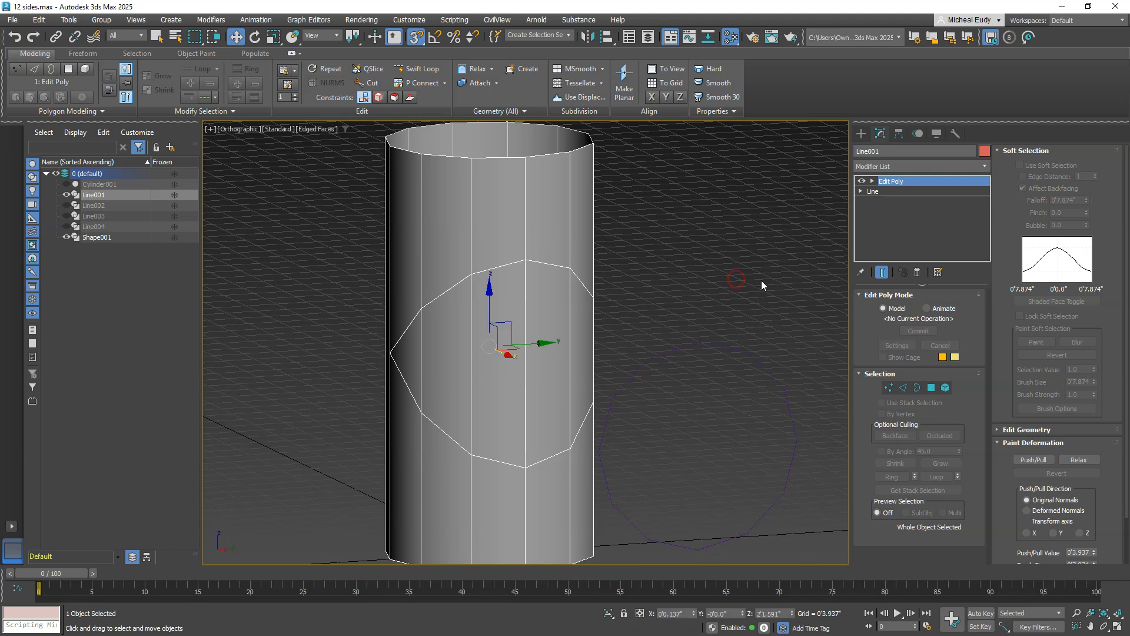
Step: At Polygon level, delete the four front-facing polygons inside the cut outline on the upright cylinder
click(931, 387)
click(522, 330)
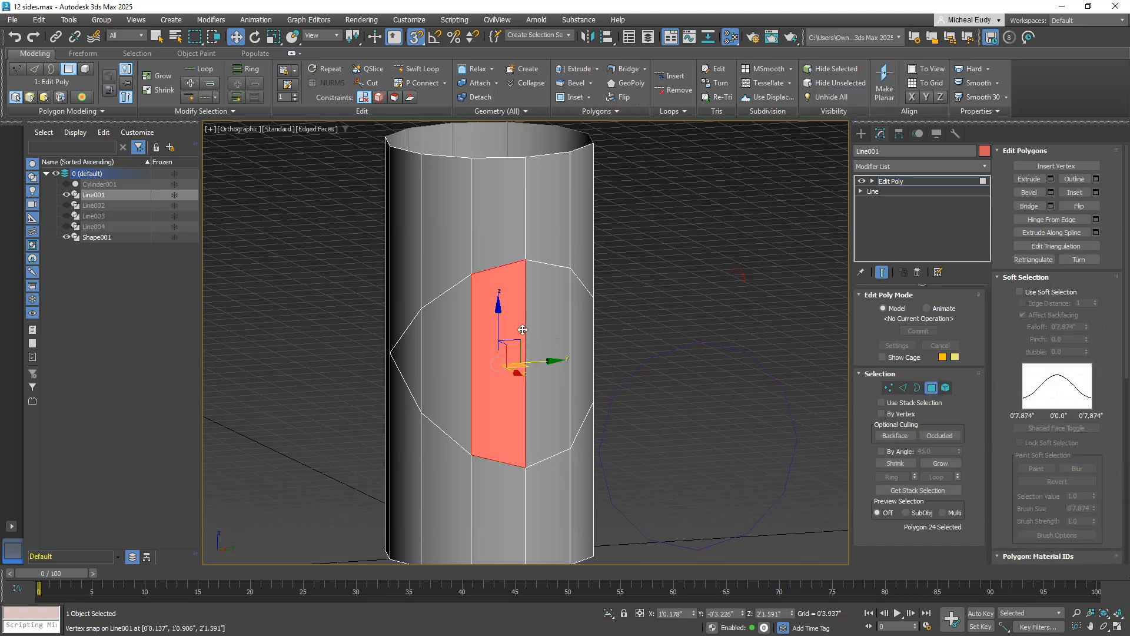
key(Delete)
click(547, 341)
key(Delete)
click(463, 351)
key(Delete)
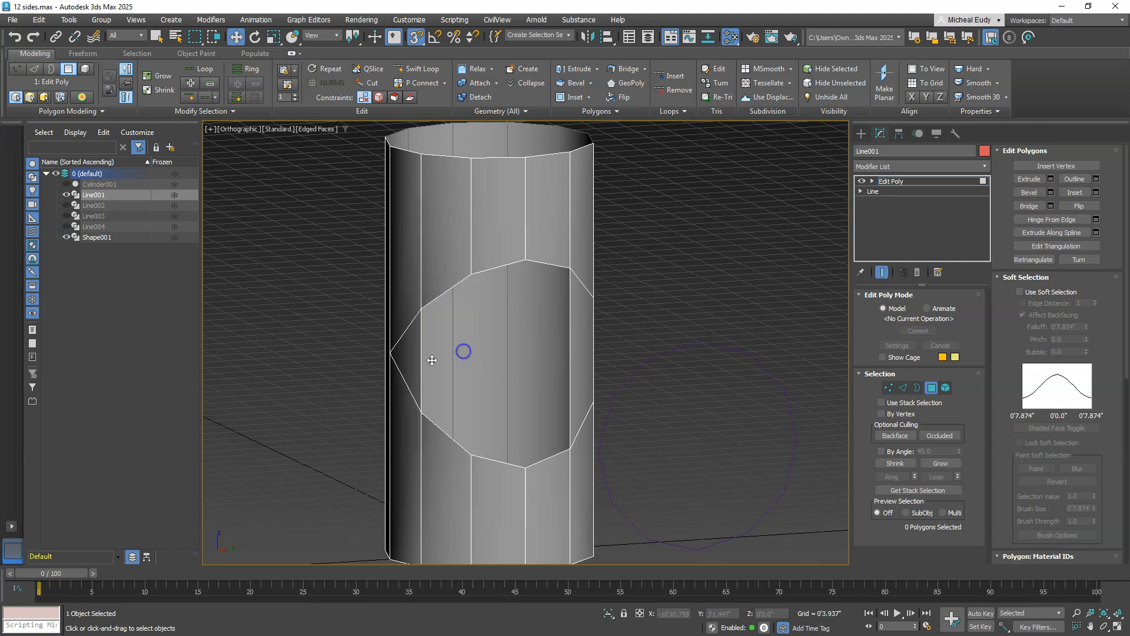
click(416, 354)
key(Delete)
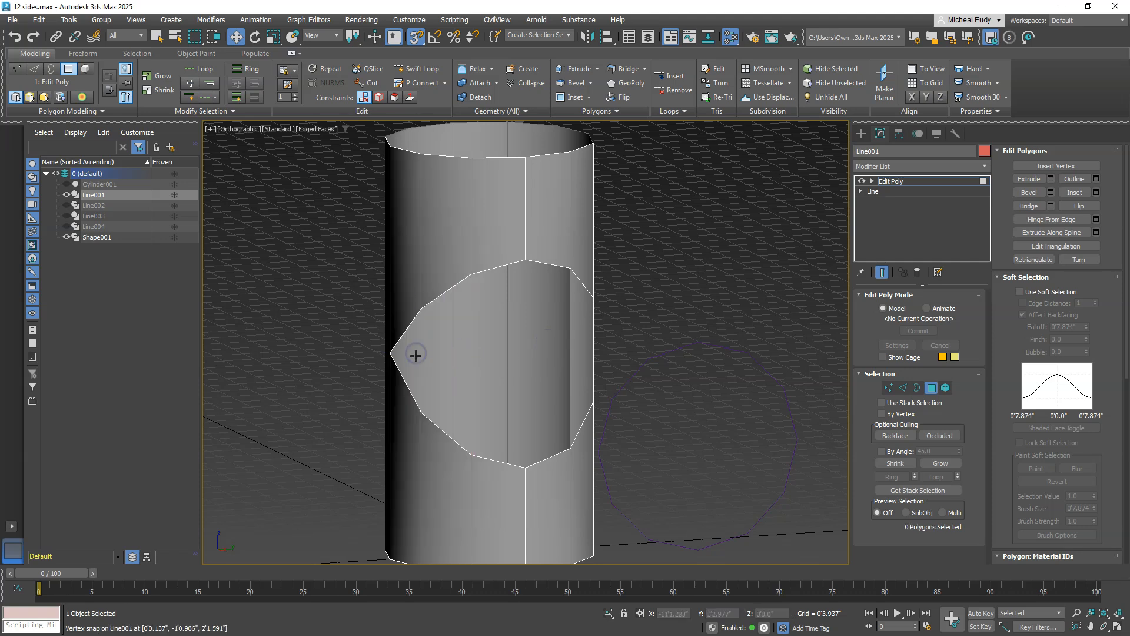
Step: Delete the remaining side polygons inside the outline to complete the opening, undoing the accidental shift of the cylinder's geometry
key(Delete)
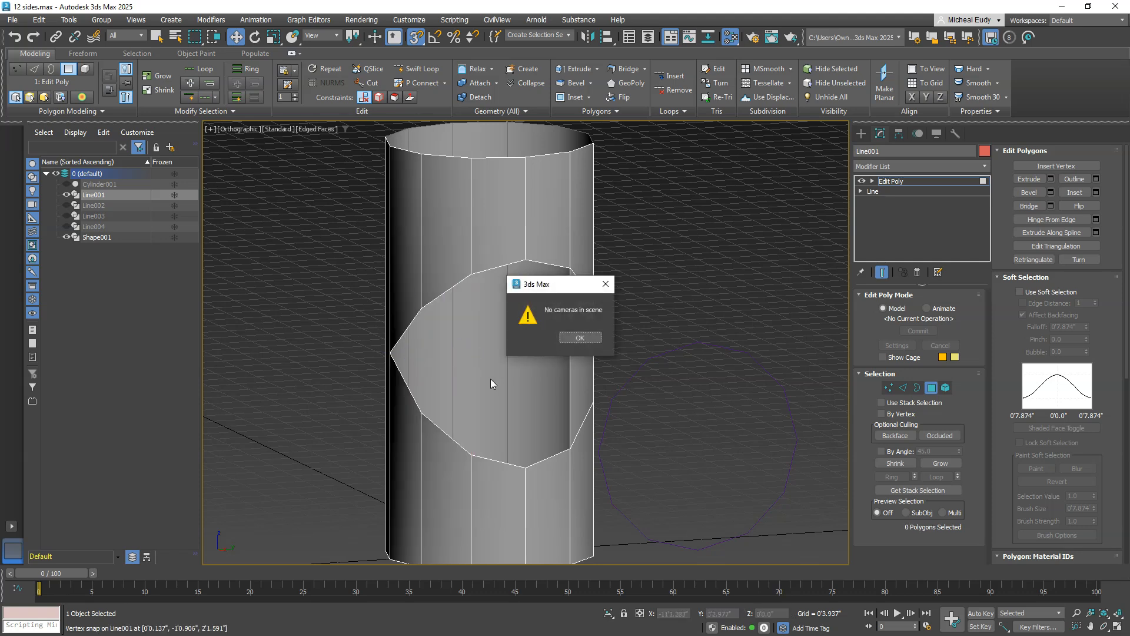
click(568, 336)
alt+middle_drag(499, 361, 395, 355)
click(395, 356)
key(Delete)
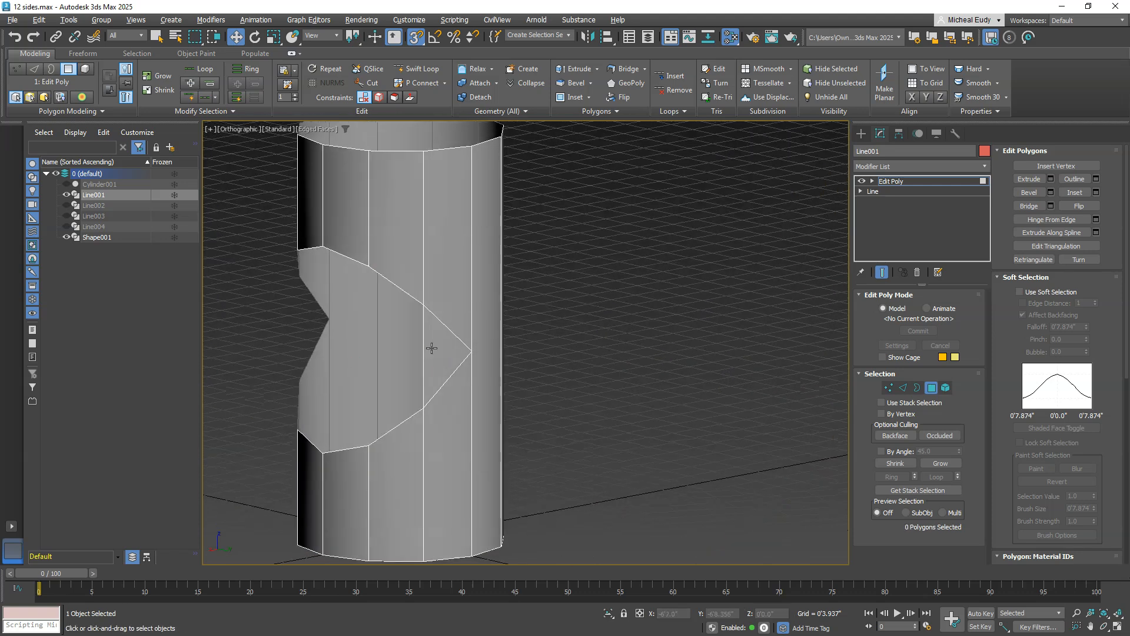
click(441, 347)
key(Delete)
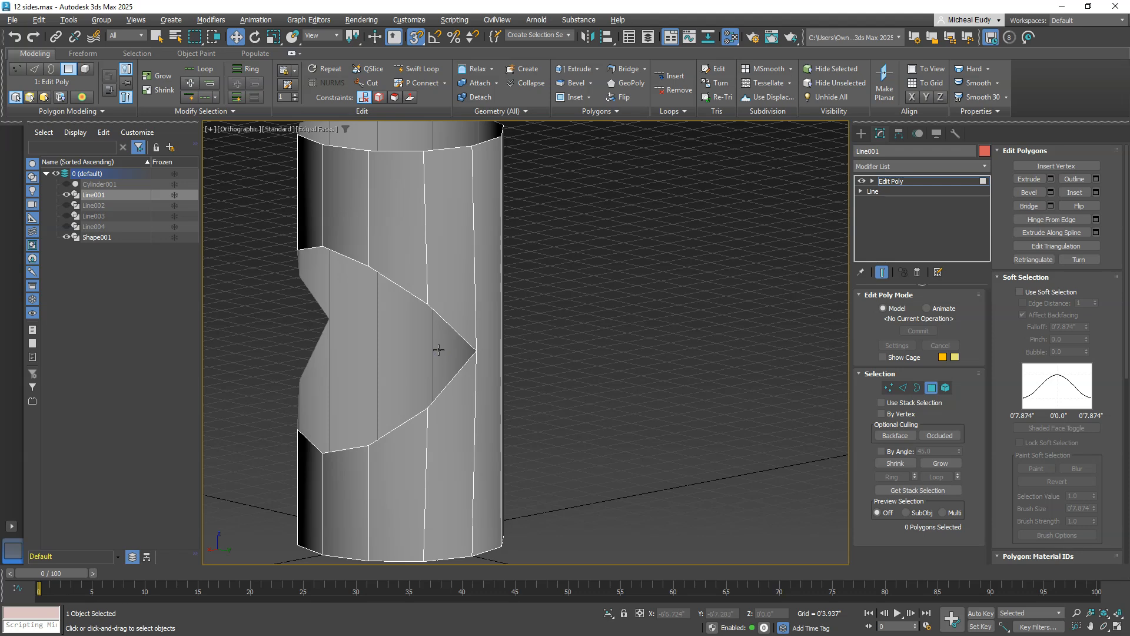
key(ctrl+z)
key(Delete)
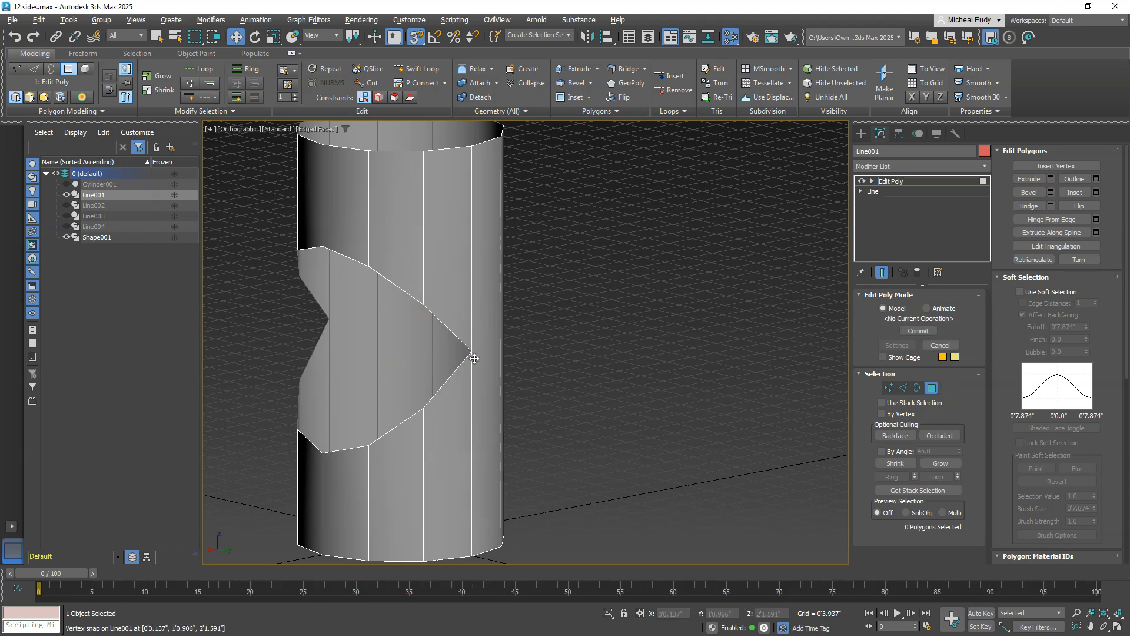
Step: Hide Shape001 and unhide the horizontal cylinder Line003, leaving the backup copy Line004 hidden
middle_drag(423, 371, 477, 367)
scroll(422, 377, down, 2)
alt+middle_drag(412, 379, 502, 388)
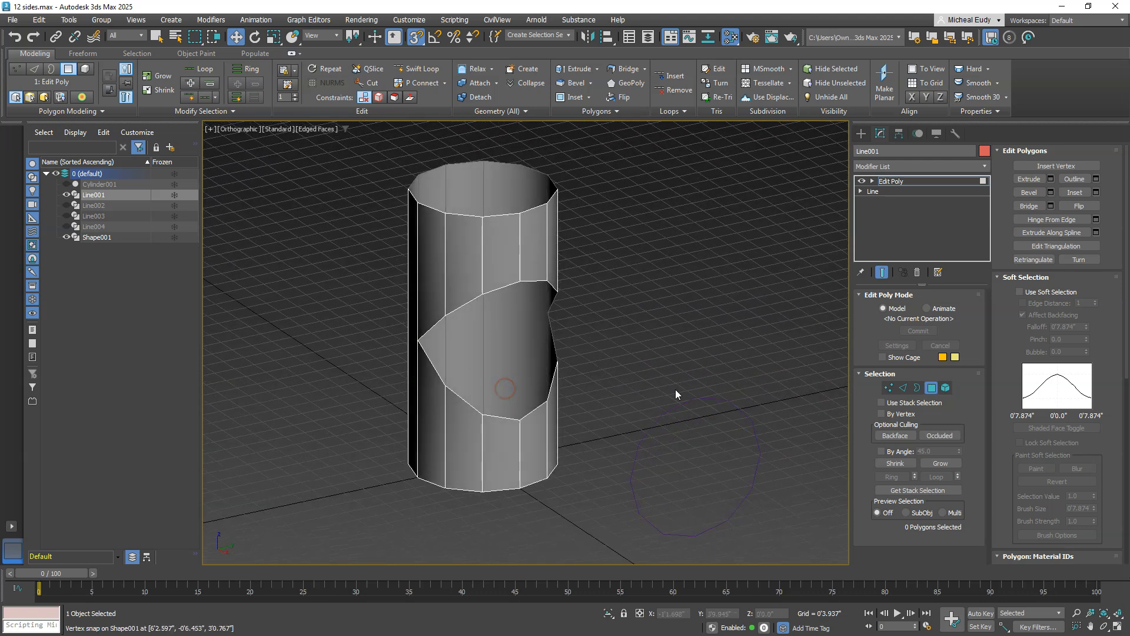
click(66, 238)
click(66, 226)
click(67, 227)
click(66, 216)
middle_drag(673, 472, 683, 388)
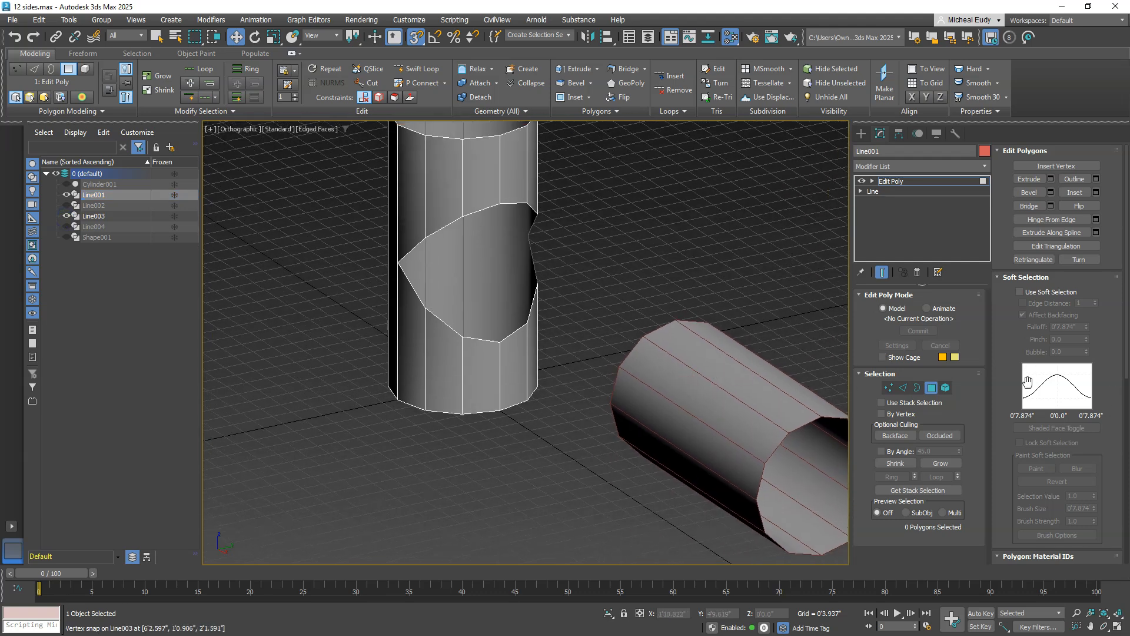
click(917, 388)
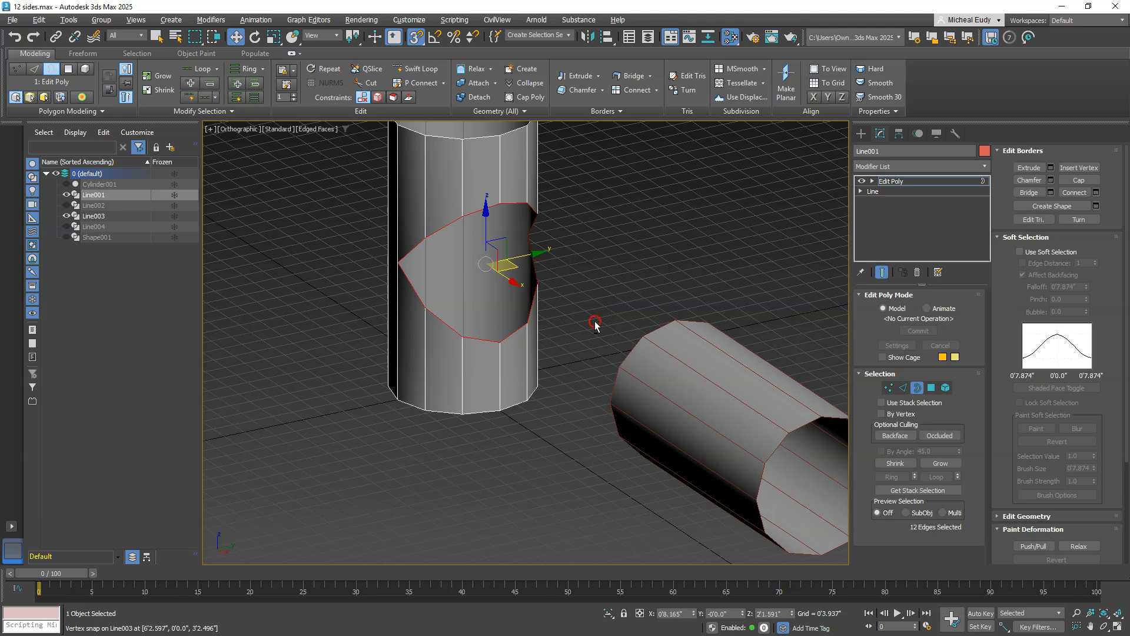
alt+middle_drag(595, 323, 619, 345)
middle_drag(737, 352, 551, 249)
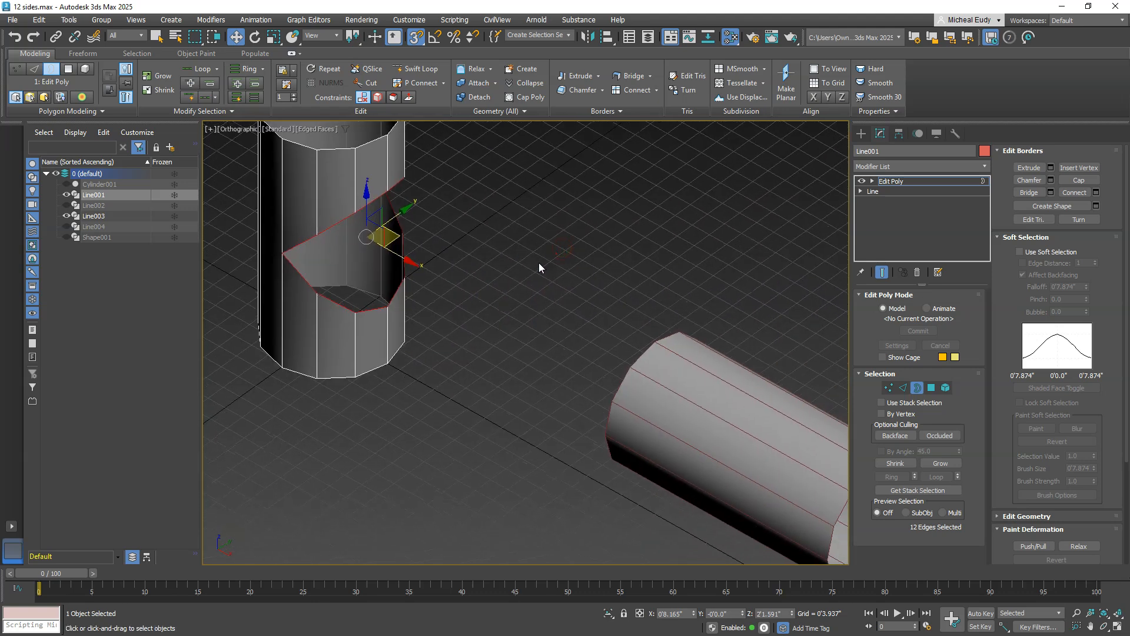
click(917, 387)
click(563, 233)
click(369, 187)
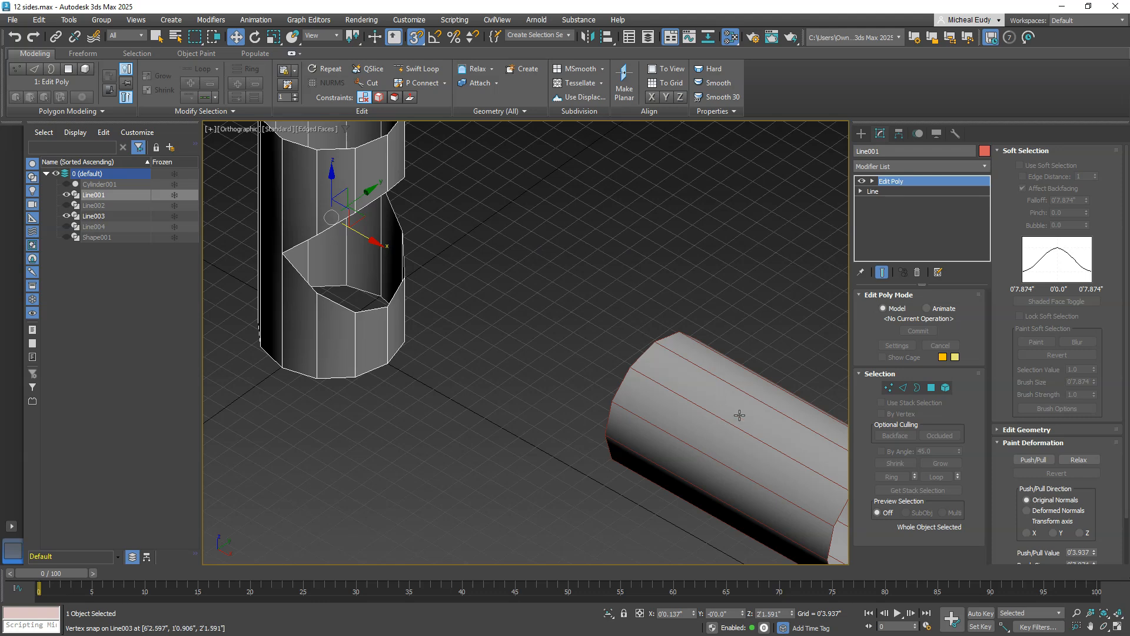
Step: Attach the horizontal cylinder to the upright cylinder's Edit Poly object and end the Attach command
middle_drag(383, 187, 436, 232)
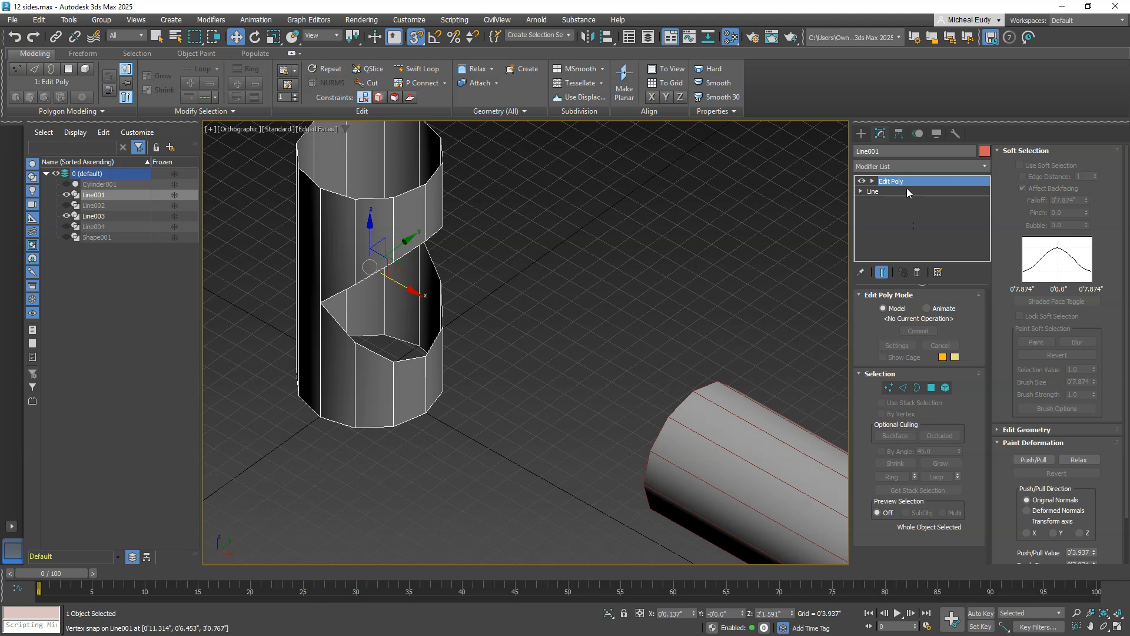
click(1032, 151)
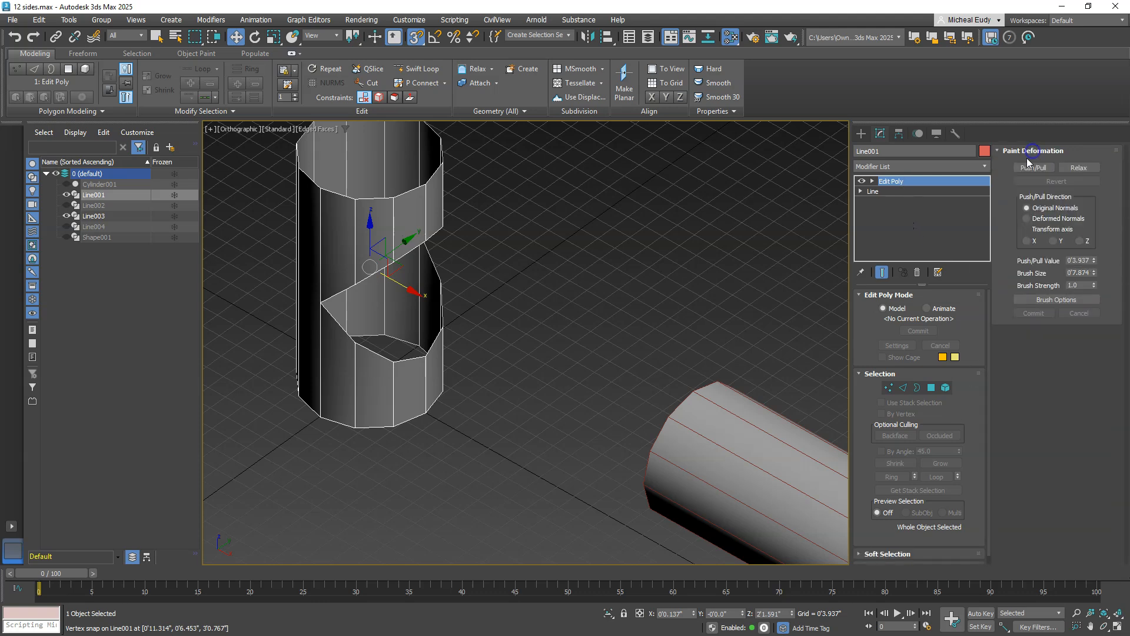
click(1062, 150)
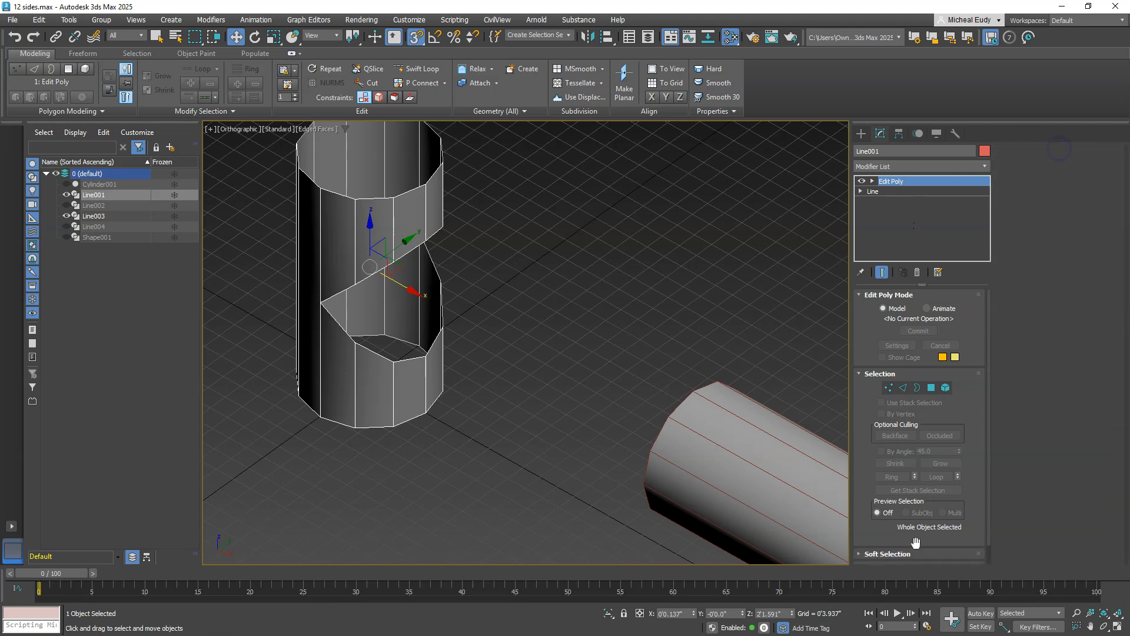
scroll(855, 417, down, 1)
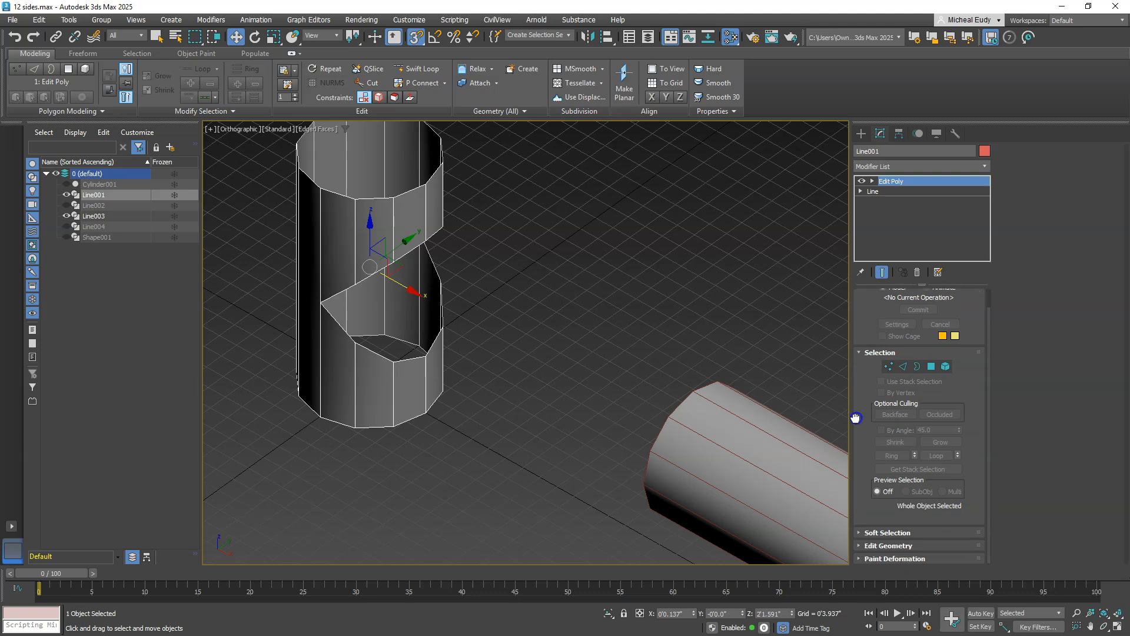
click(889, 545)
click(1032, 239)
click(759, 464)
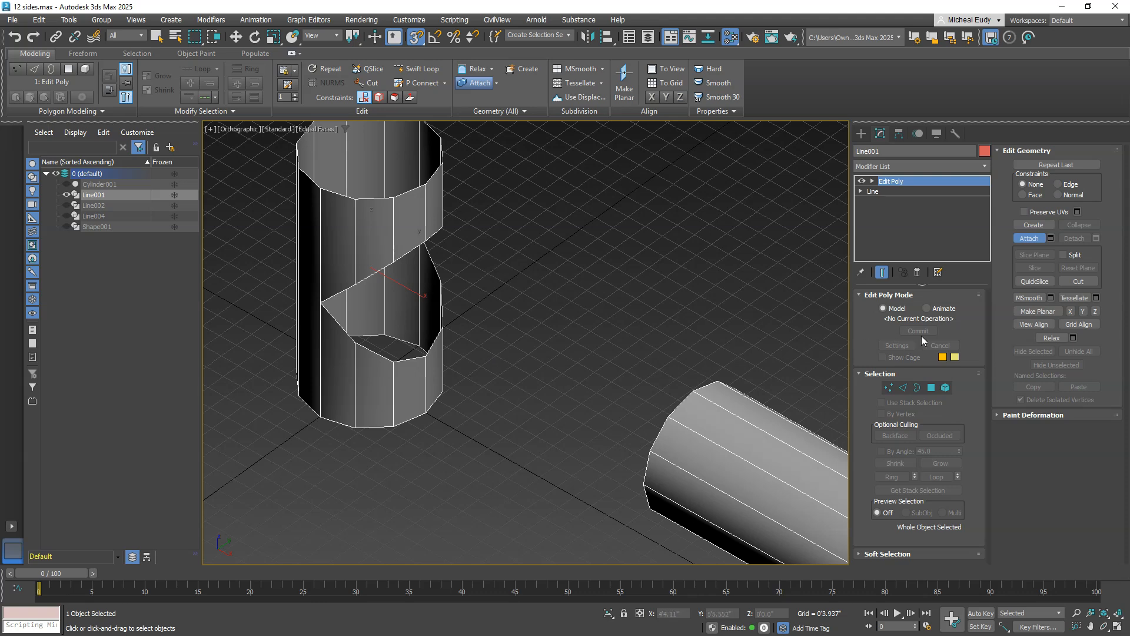
right_click(1027, 246)
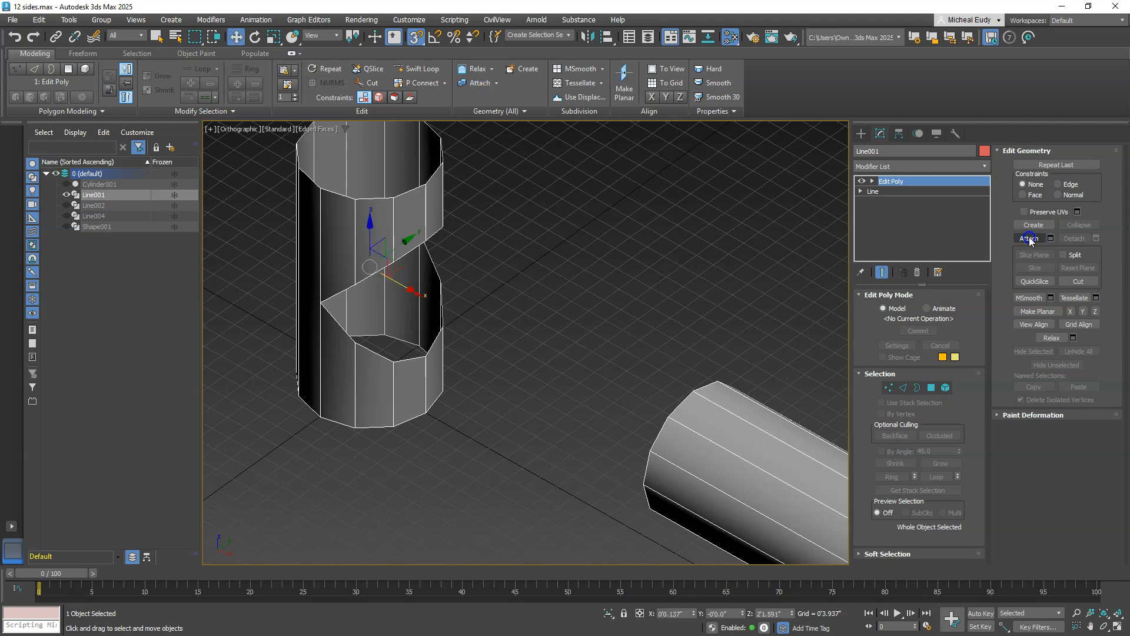
Step: At Border level, turn off 3D snapping and select the border around the upright cylinder's opening
click(917, 388)
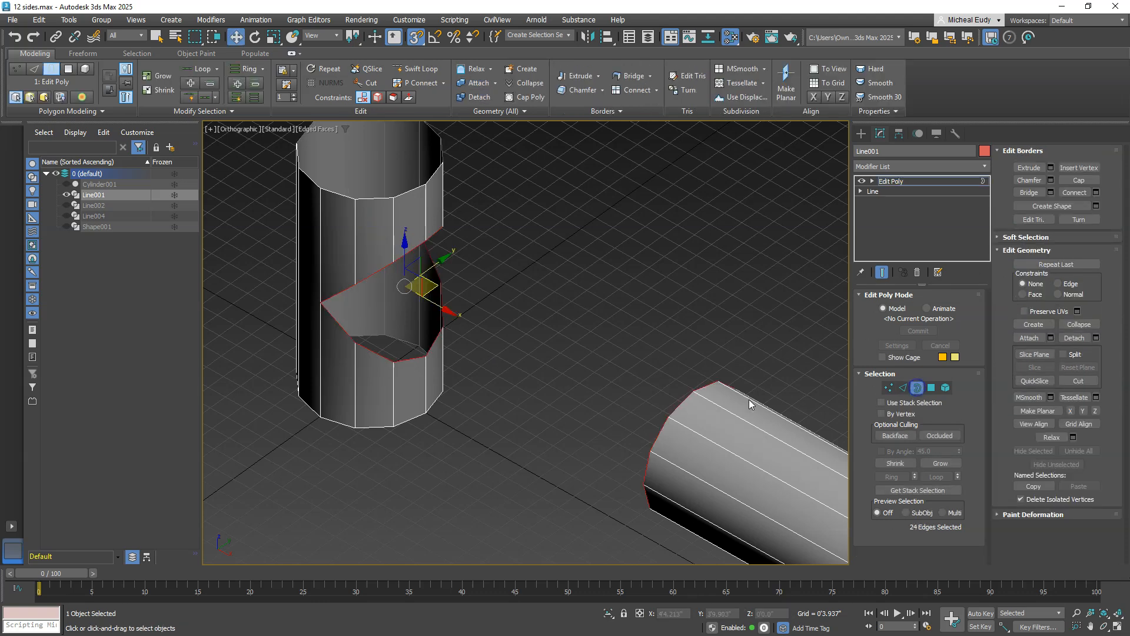
click(687, 354)
click(677, 407)
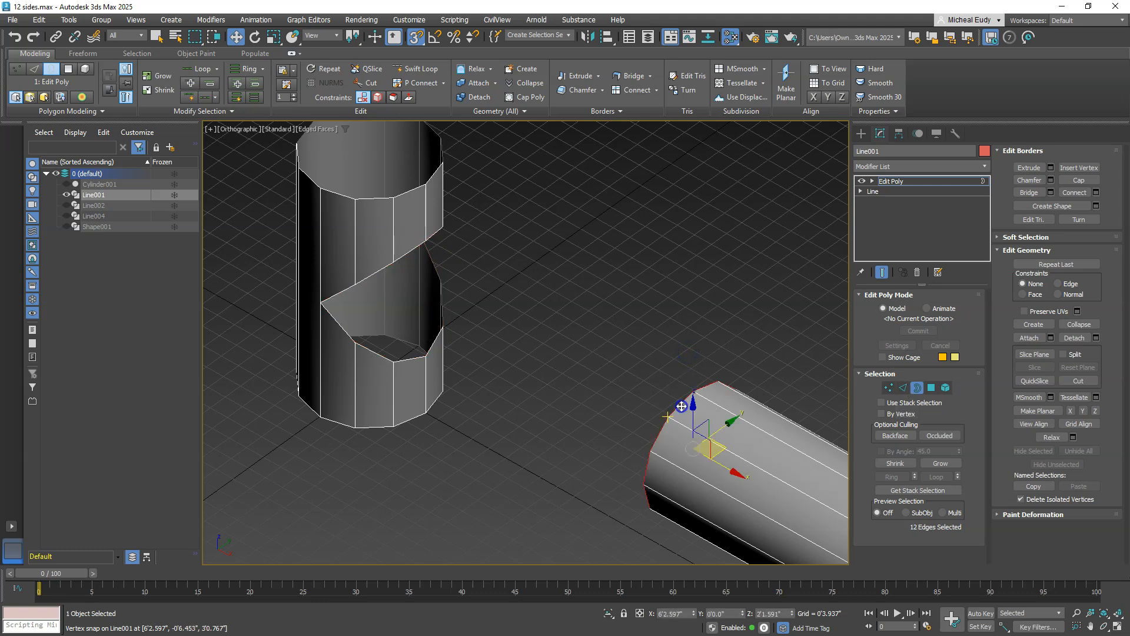
key(s)
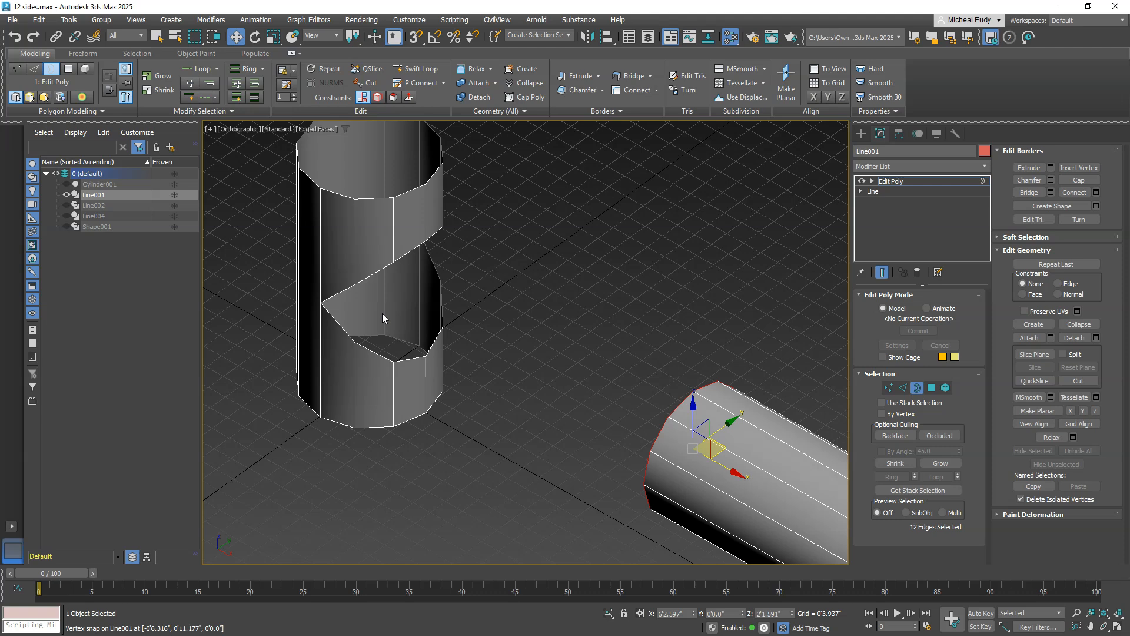
click(380, 273)
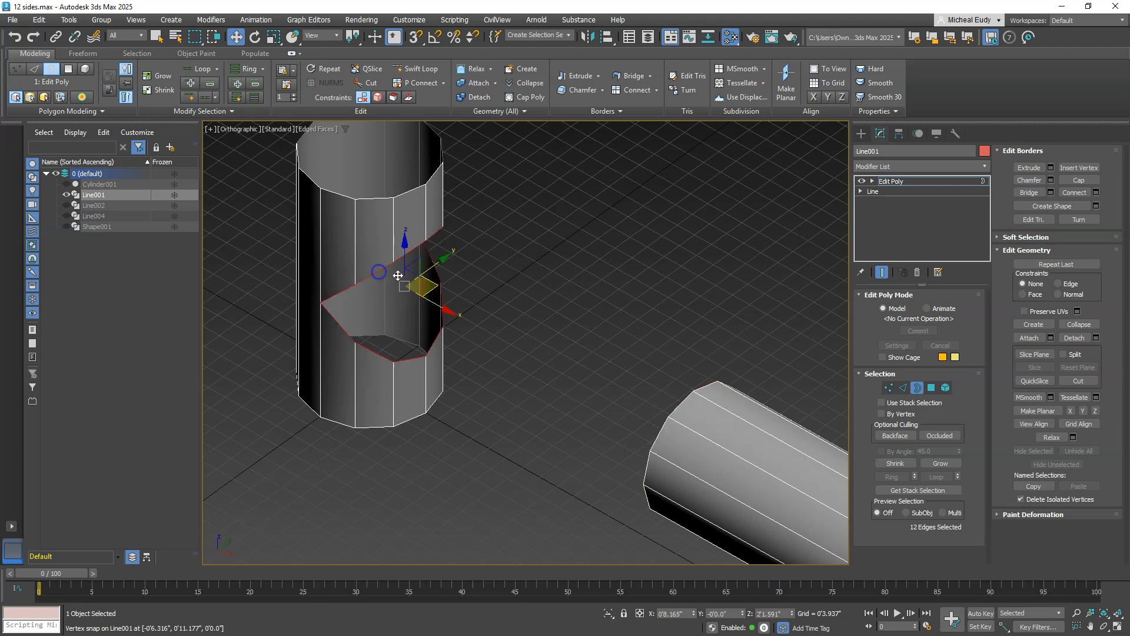
Step: Select the horizontal cylinder's facing border together with the upright cylinder's opening border and bridge them
click(1030, 193)
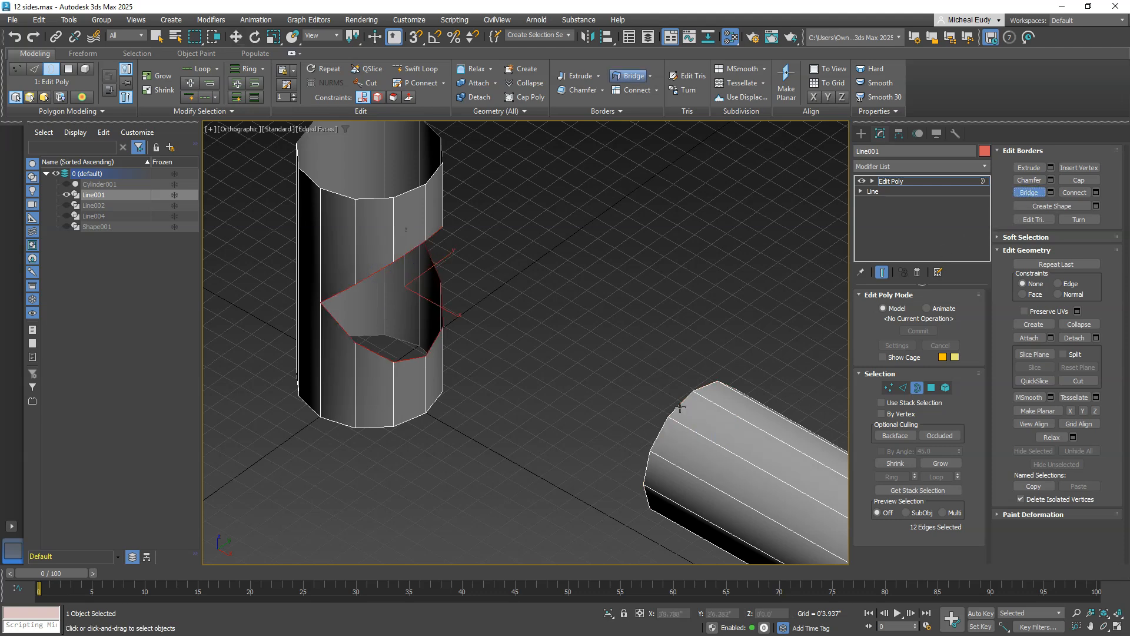
right_click(672, 375)
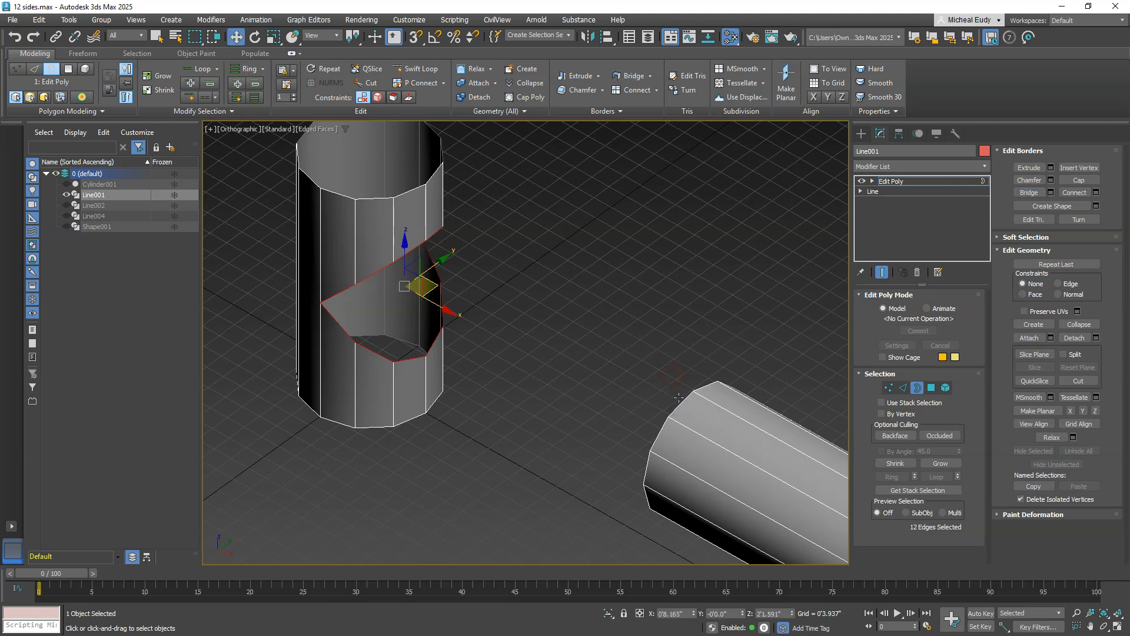
click(677, 397)
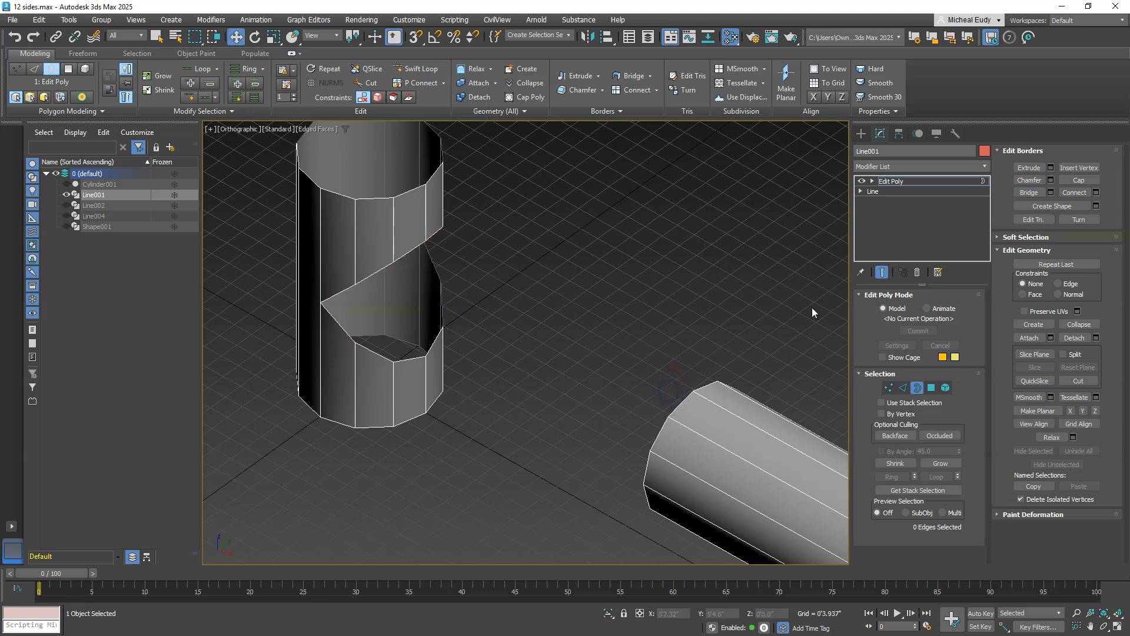
click(684, 403)
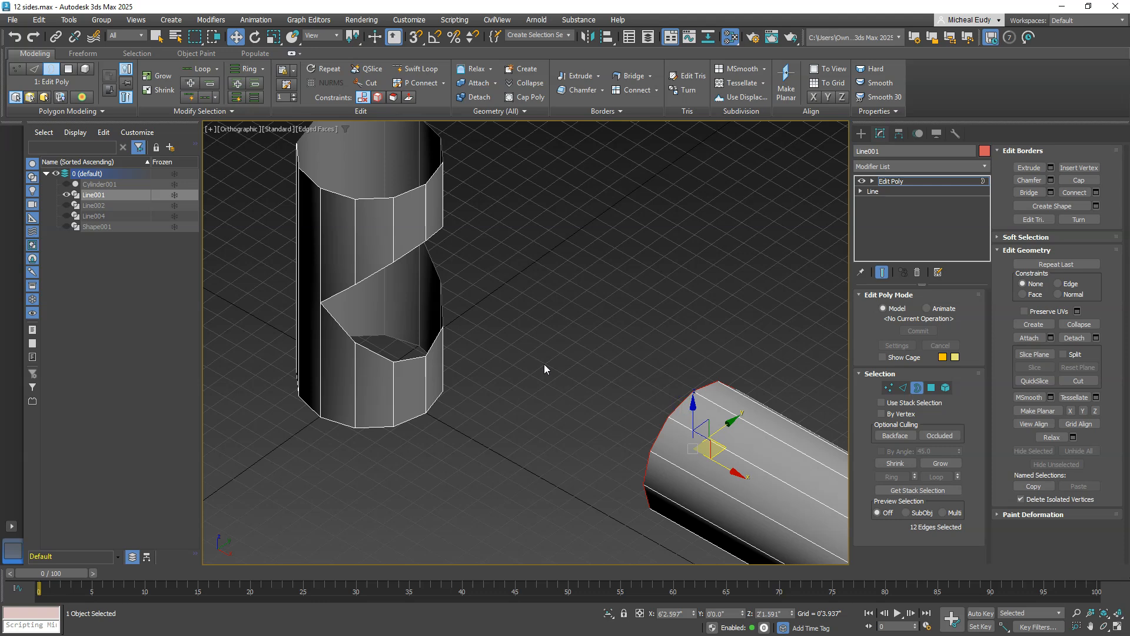
ctrl+click(394, 268)
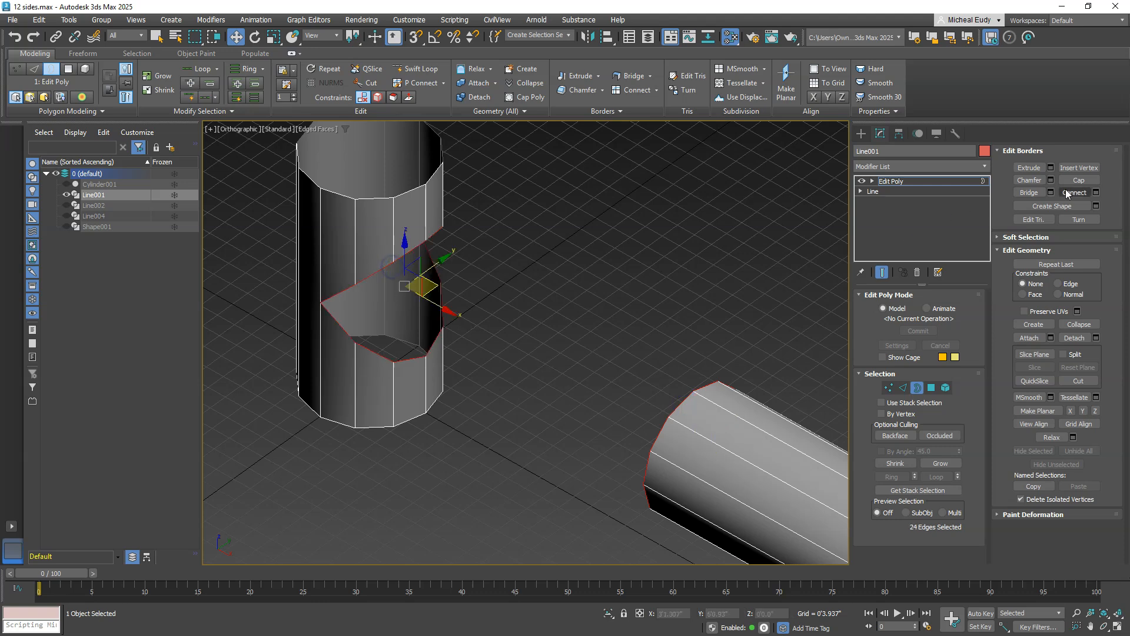
click(1034, 192)
click(761, 297)
Step: At Edge level, select the edge loop where the bridge meets the original horizontal cylinder and remove it
click(903, 388)
double_click(685, 404)
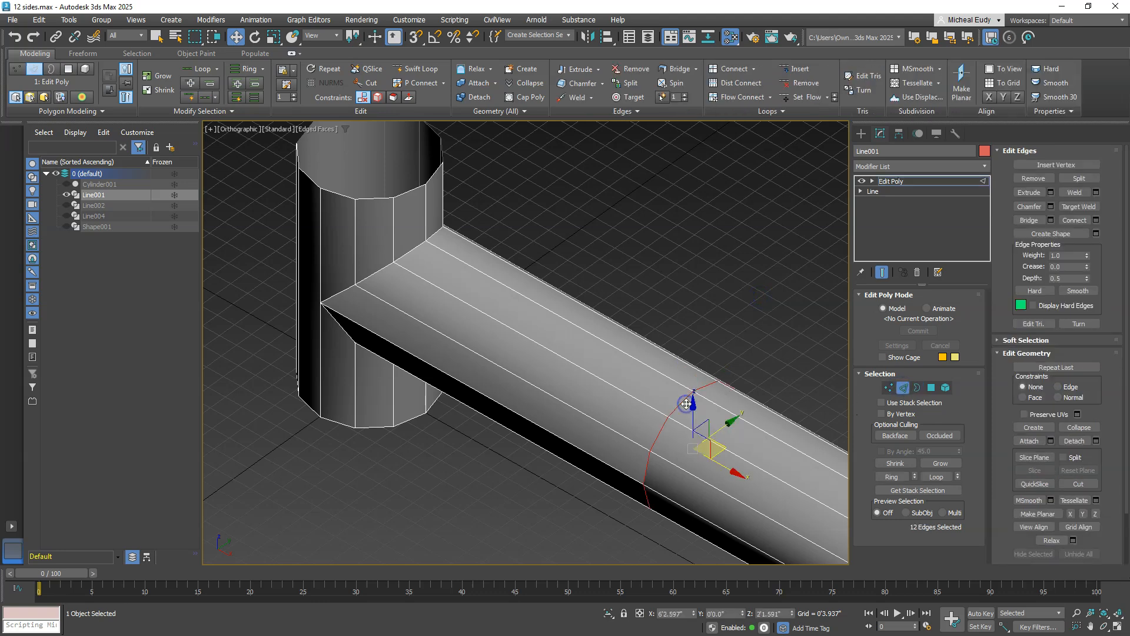
key(BackSpace)
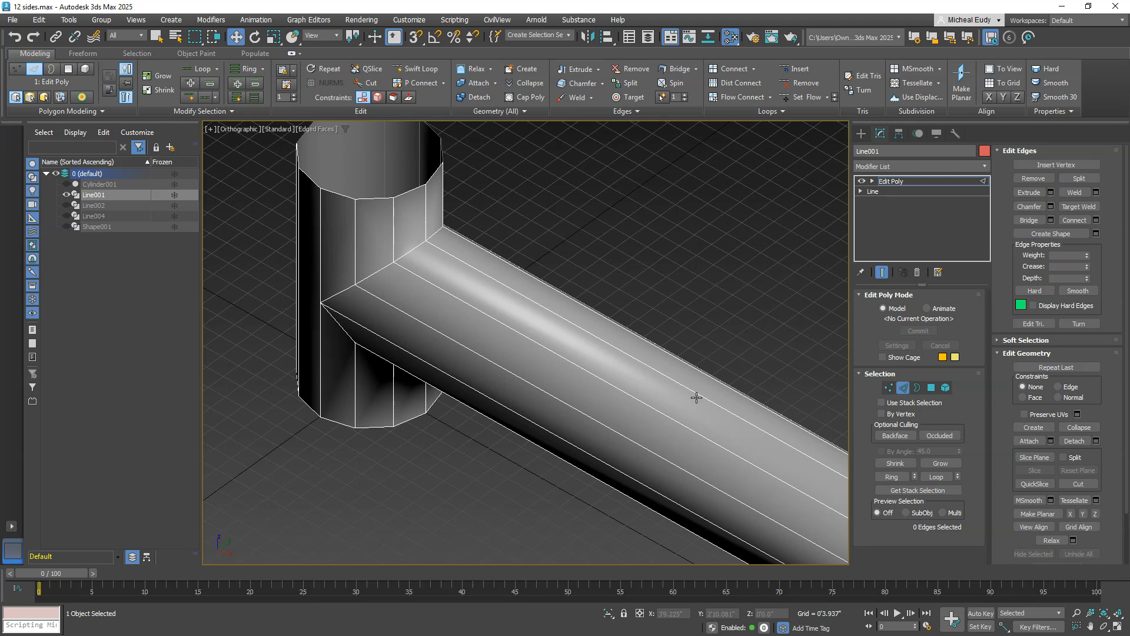
scroll(696, 398, down, 5)
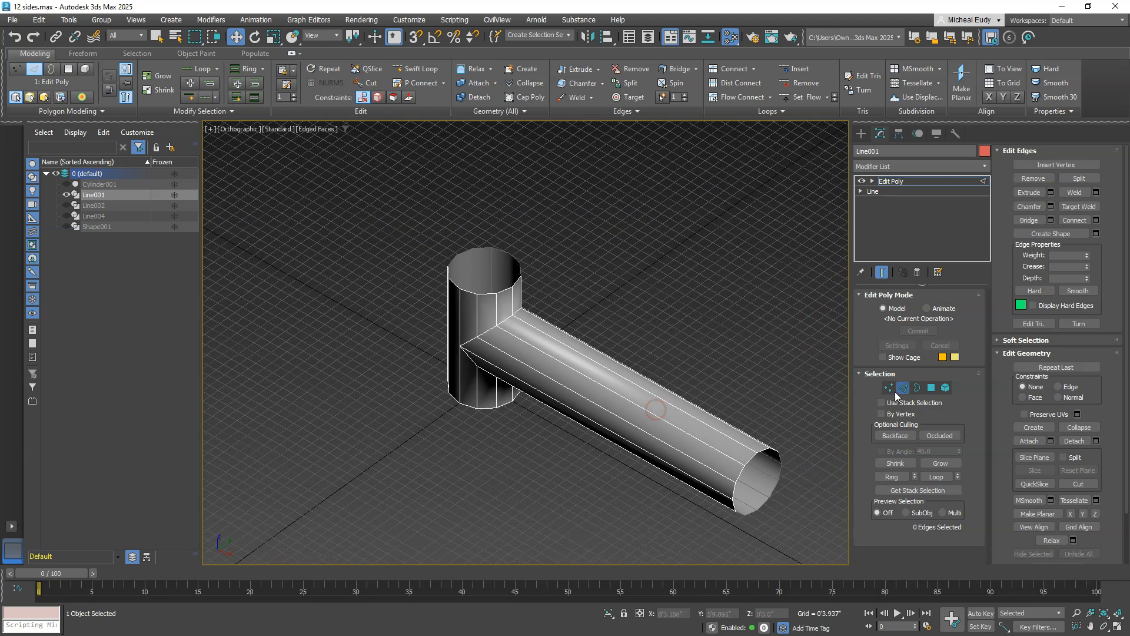
Step: Shorten the horizontal pipe by moving its open end border along X toward the upright cylinder, and leave Border level
click(917, 387)
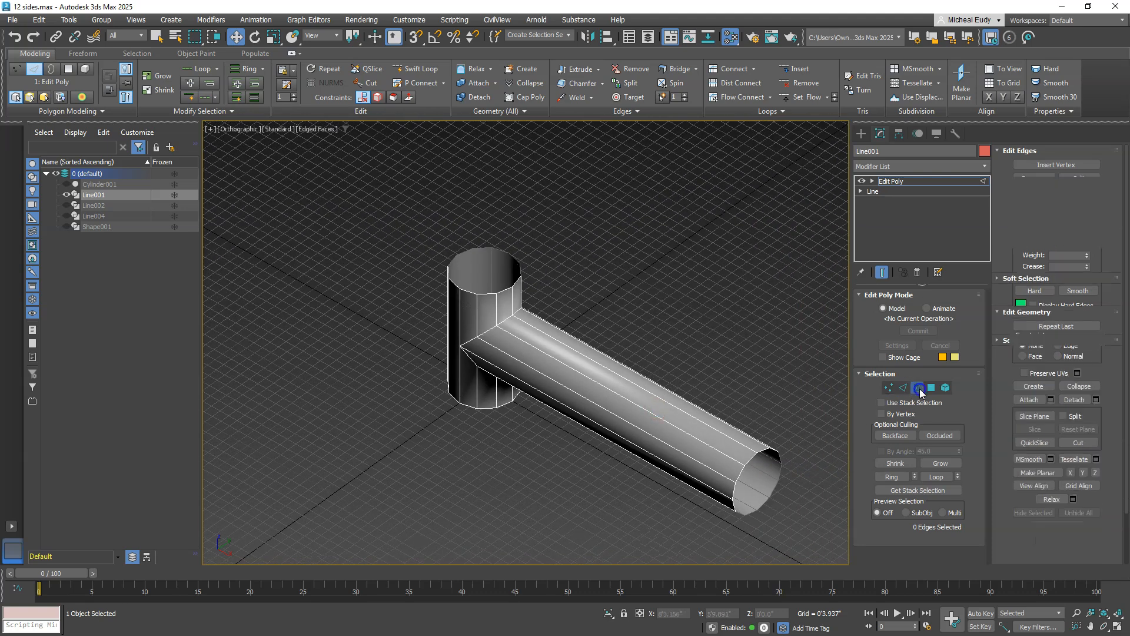
click(756, 461)
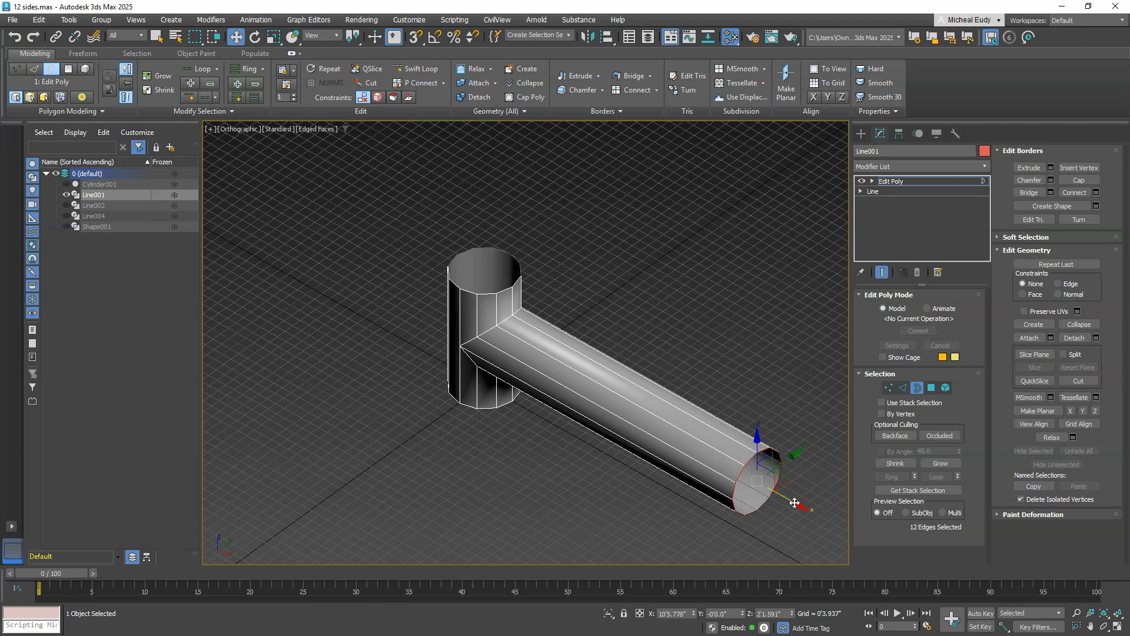
drag(794, 504, 687, 379)
alt+middle_drag(687, 378, 624, 386)
scroll(465, 376, up, 5)
middle_drag(472, 369, 575, 298)
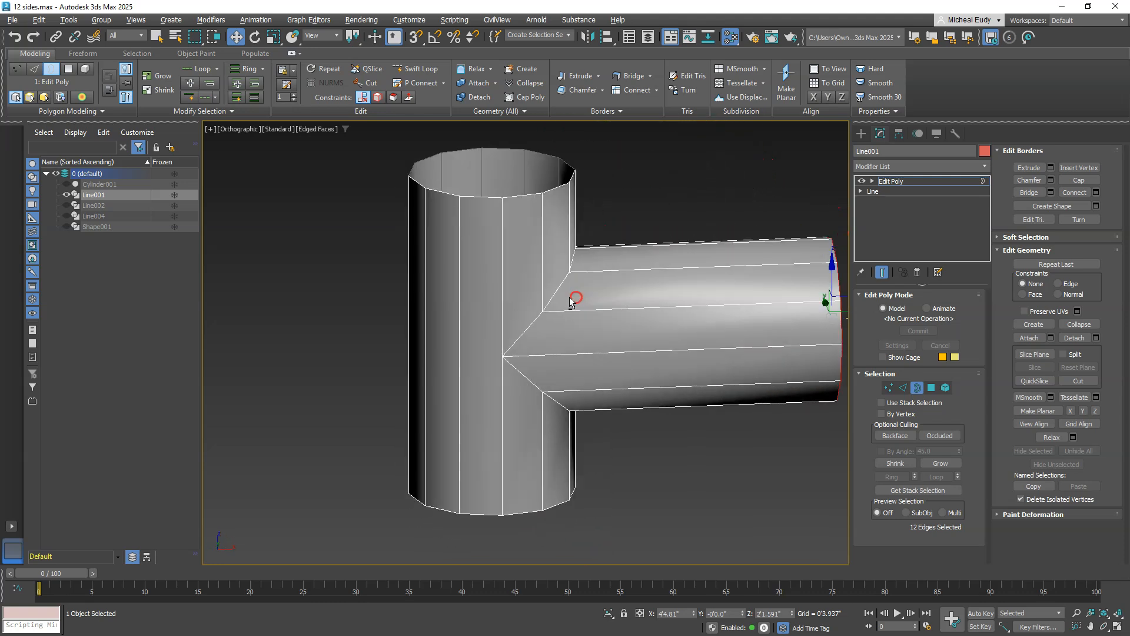
alt+middle_drag(594, 348, 568, 361)
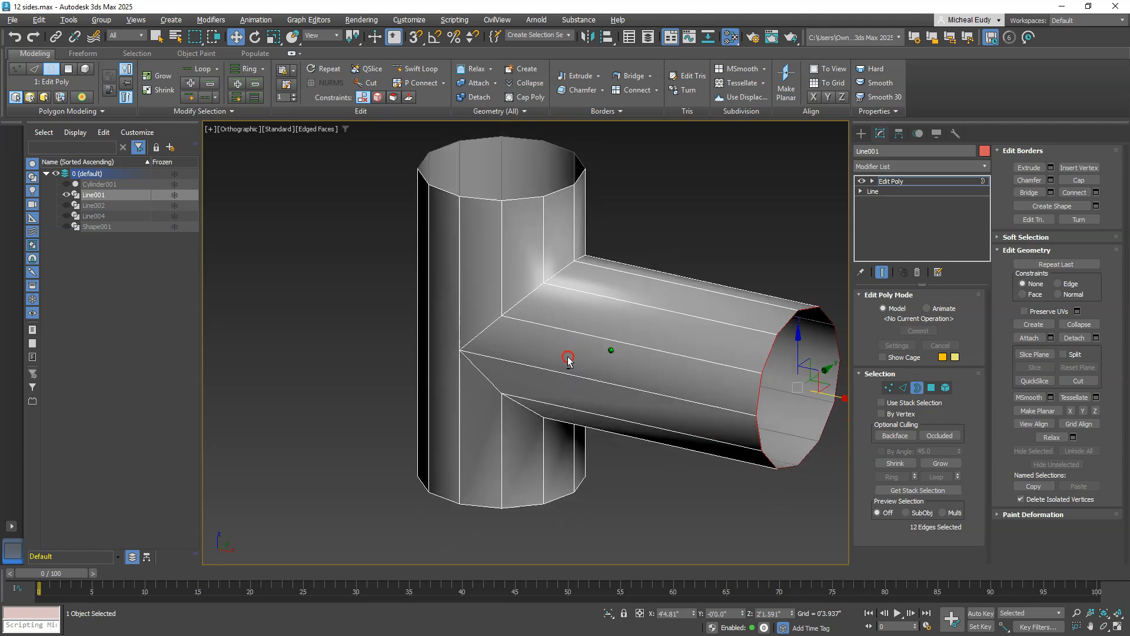
click(917, 387)
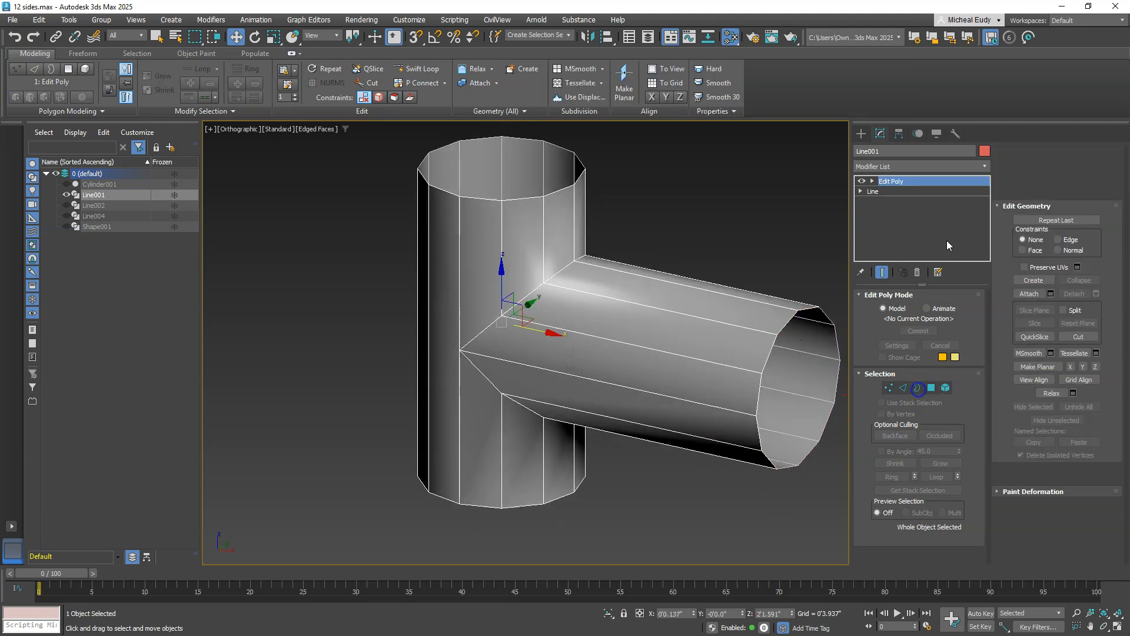
Step: Add a MeshSmooth modifier to the joined pipe and set its subdivision iterations to 3
click(971, 167)
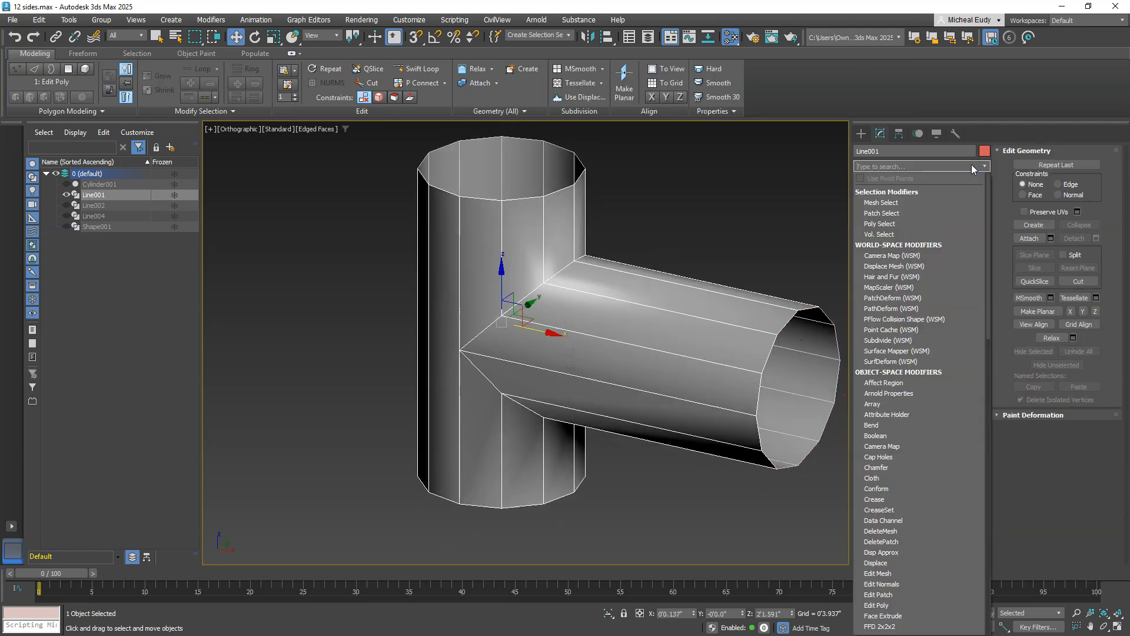
text(m)
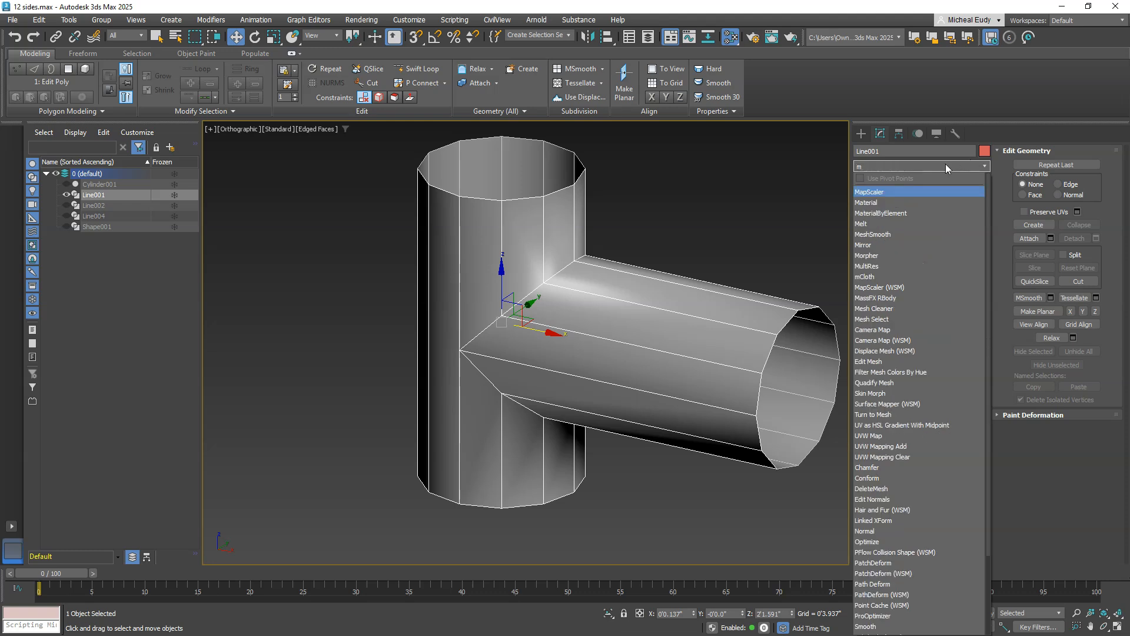
click(886, 235)
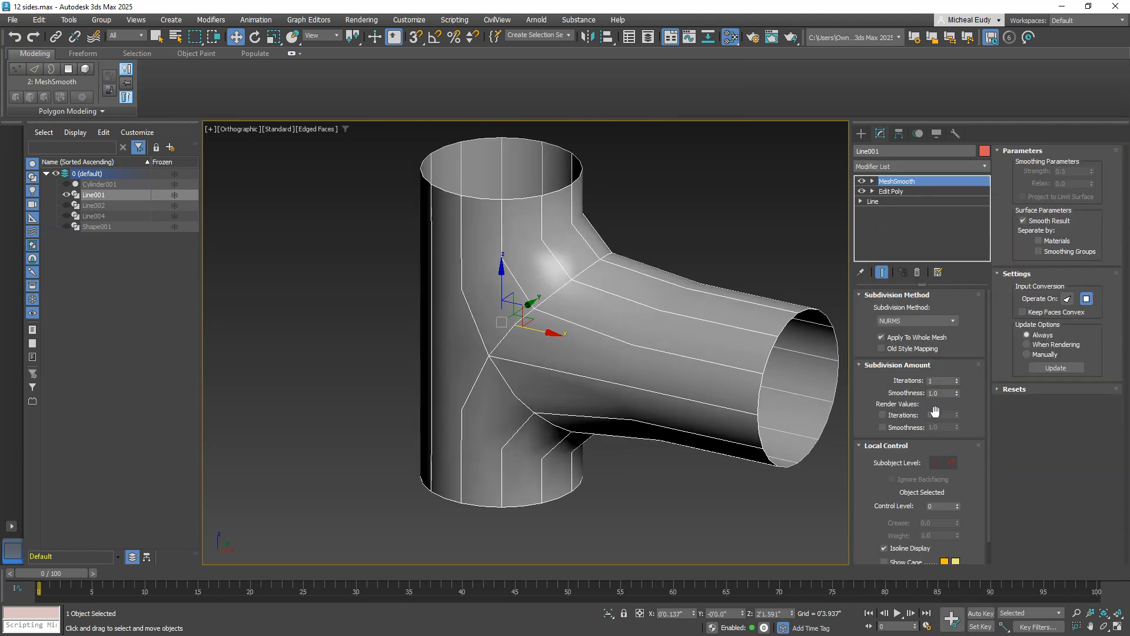
click(957, 379)
click(958, 378)
middle_drag(639, 355, 589, 380)
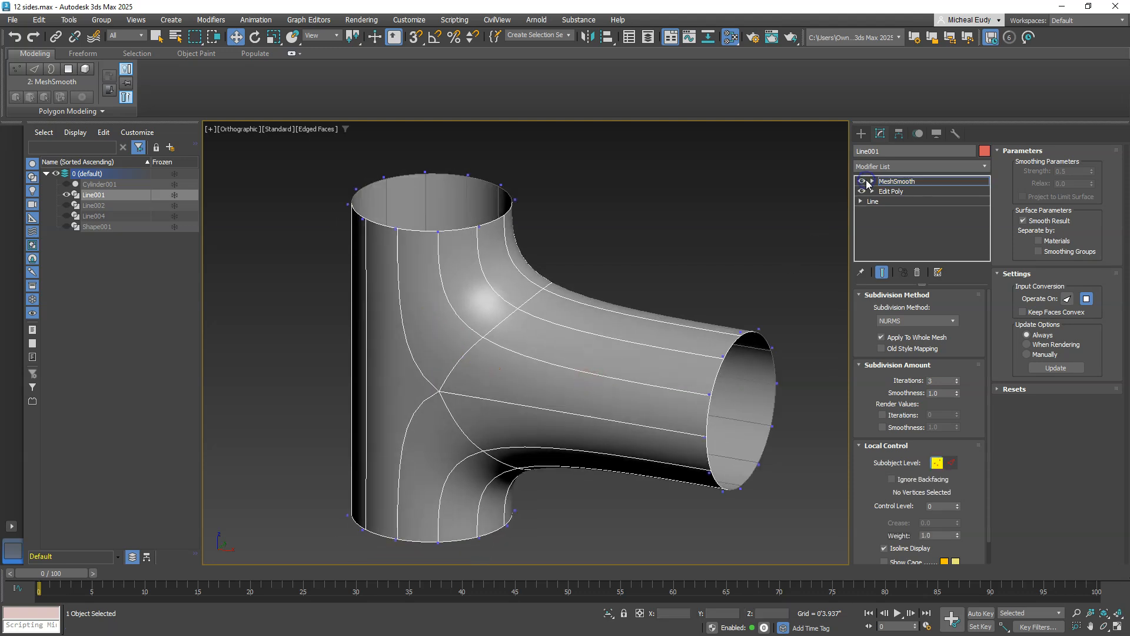
Step: Turn off the MeshSmooth modifier's effect on the pipe and leave its vertex sub-object level
click(863, 181)
click(937, 463)
click(939, 464)
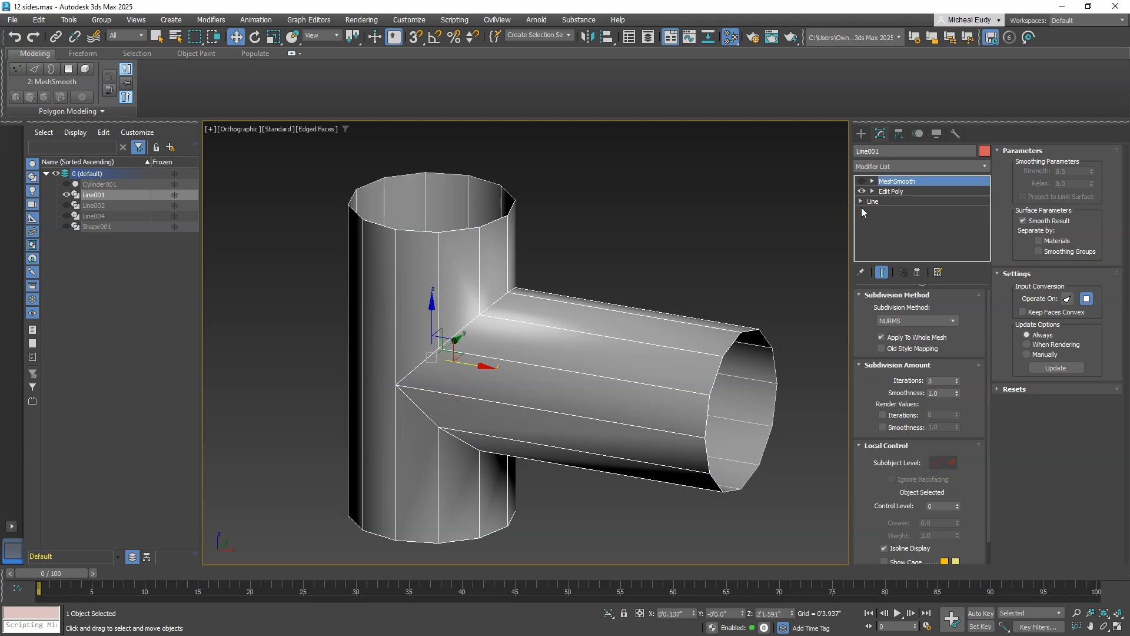
Step: Check the Edit Poly mesh for non-quad polygons using the Non-Quads selection, and leave Polygon level
click(890, 192)
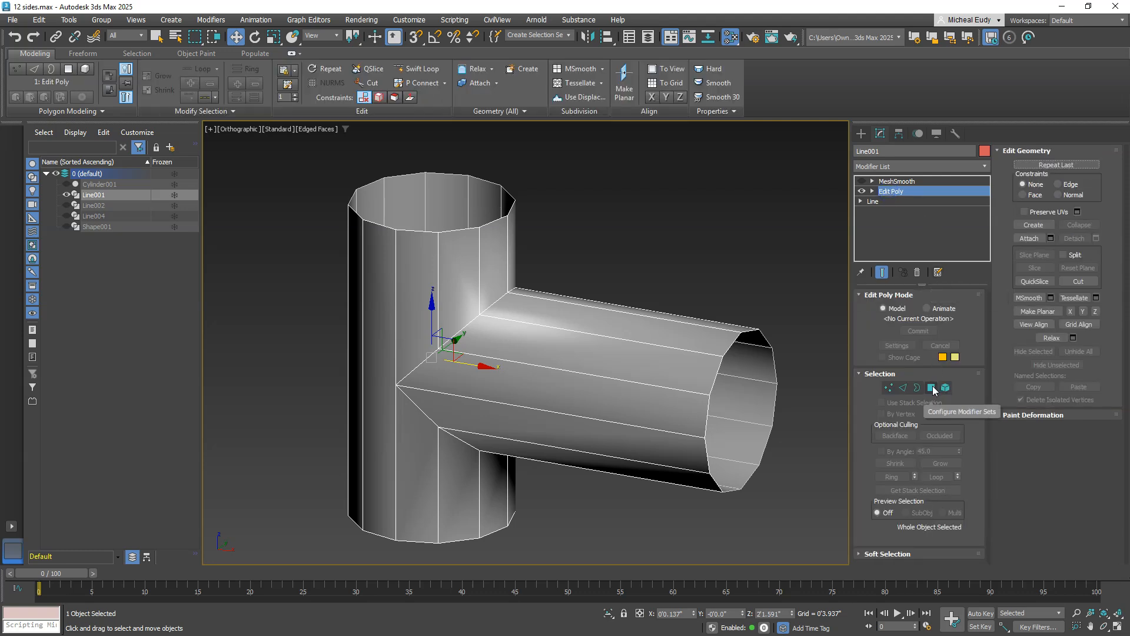
click(932, 389)
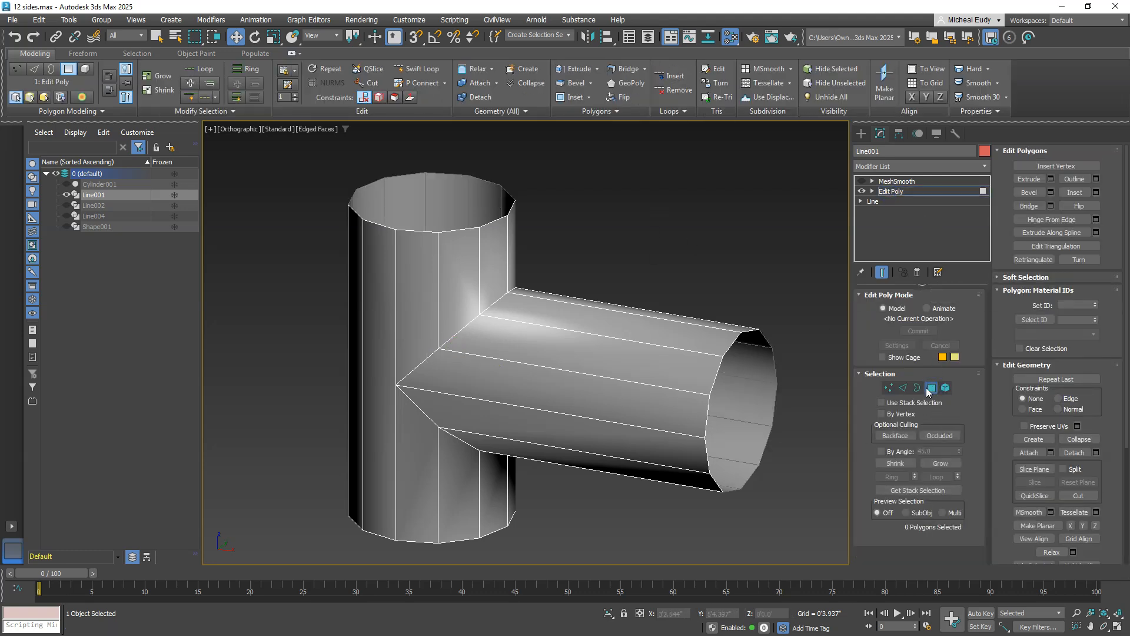
click(145, 56)
click(38, 97)
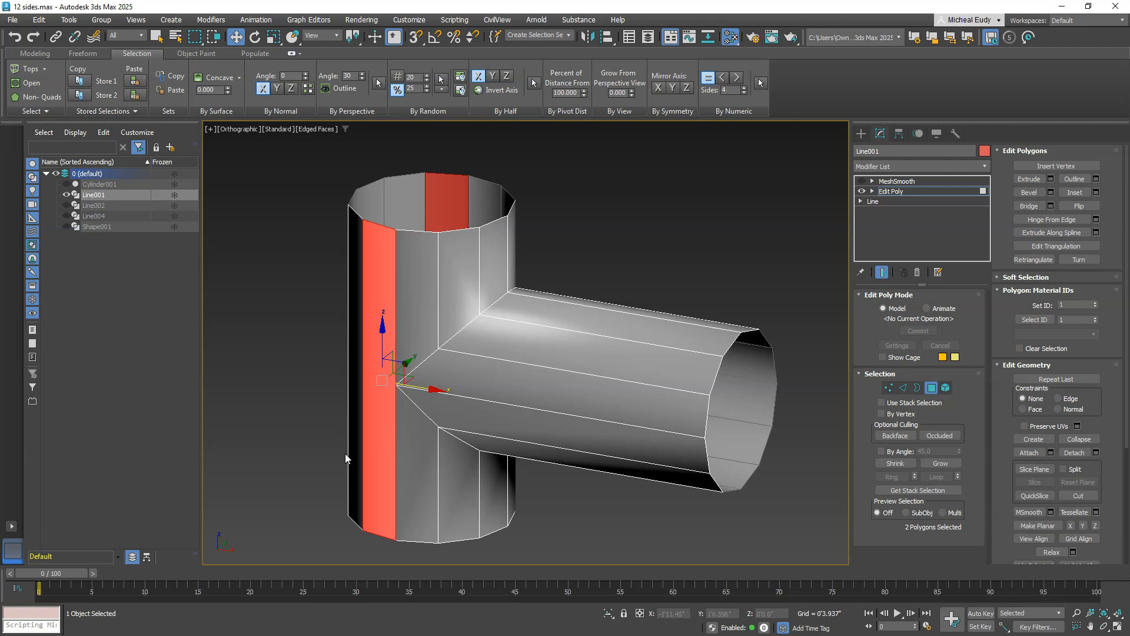
click(931, 388)
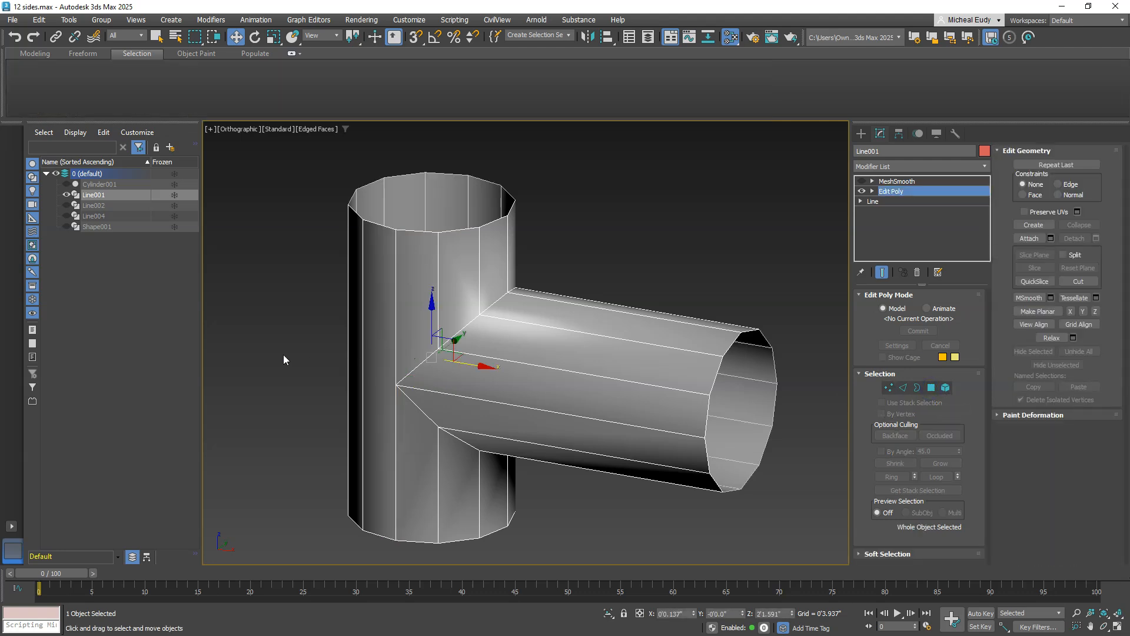
Step: In the Front view at Polygon level, select all polygons on the upright cylinder's half facing away from the branch
alt+middle_drag(298, 392, 375, 345)
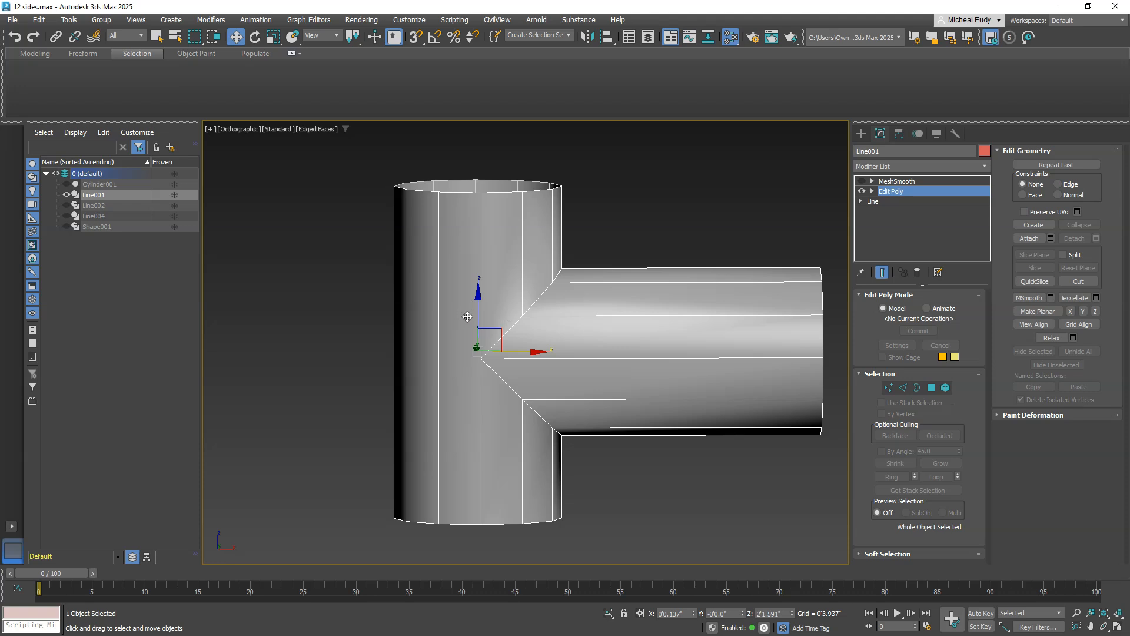
key(v)
key(f)
middle_drag(566, 203, 553, 318)
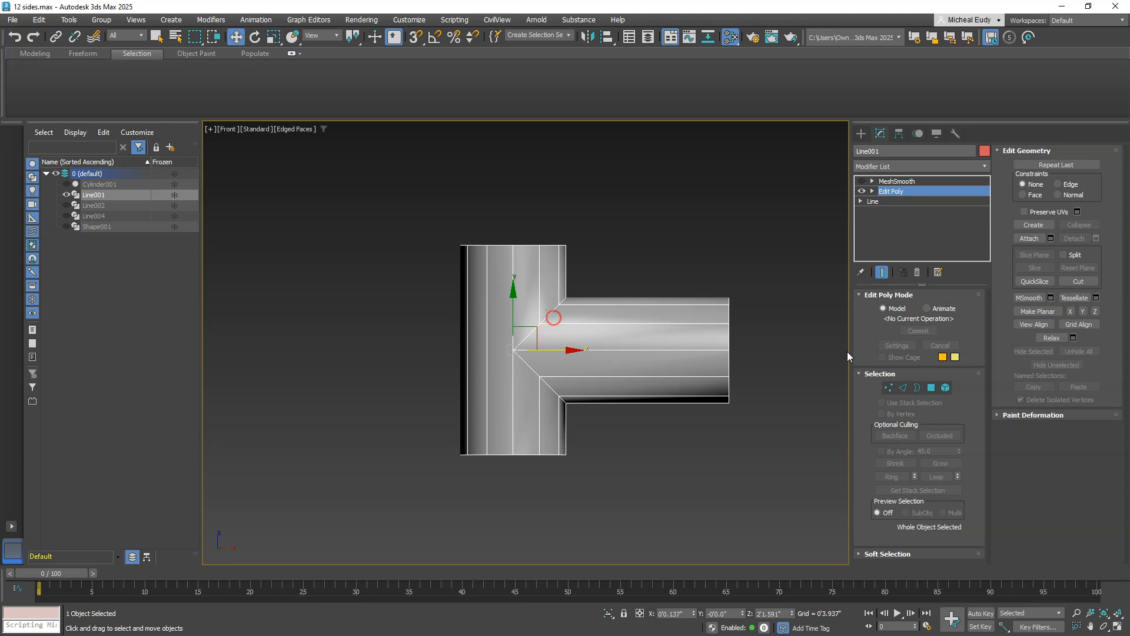
click(932, 387)
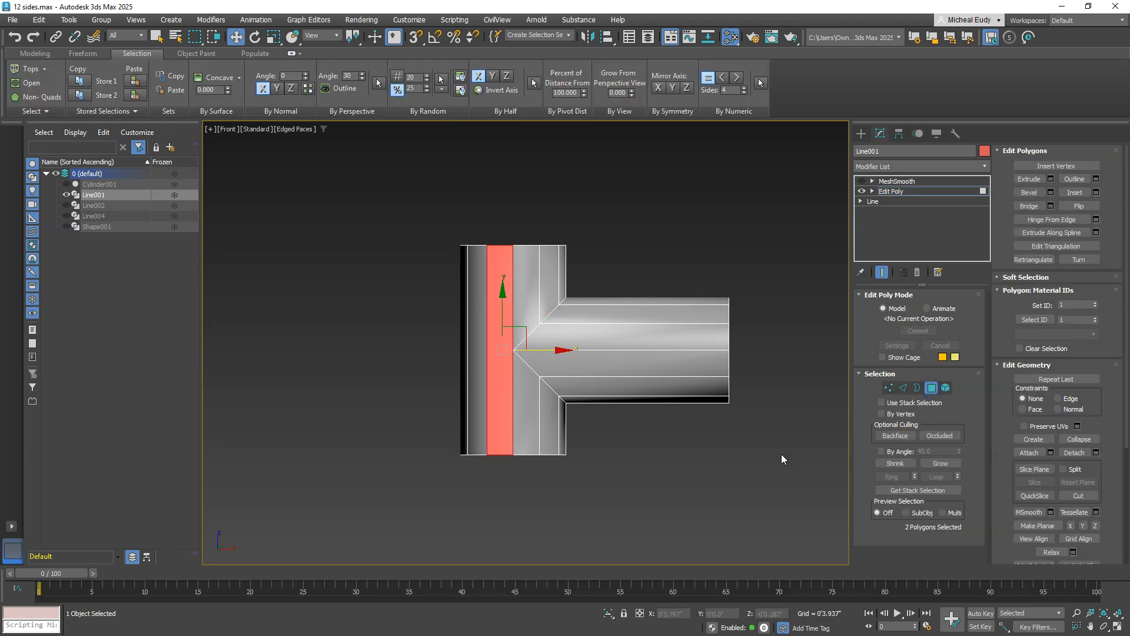
click(782, 459)
drag(498, 197, 513, 483)
drag(443, 277, 495, 498)
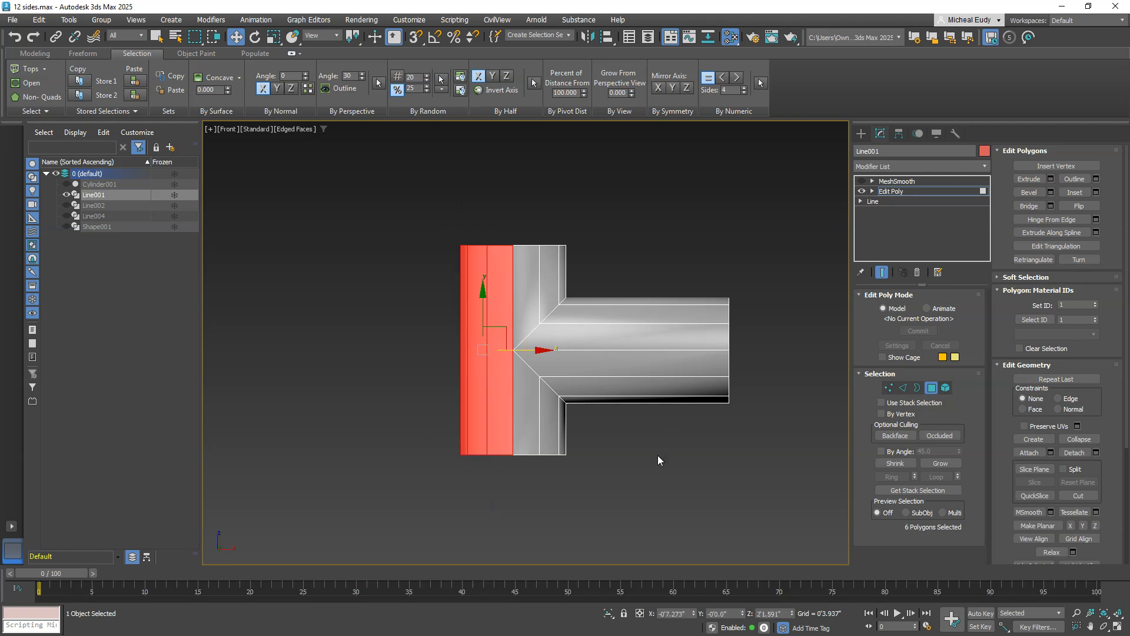
scroll(658, 454, up, 5)
middle_drag(582, 422, 678, 488)
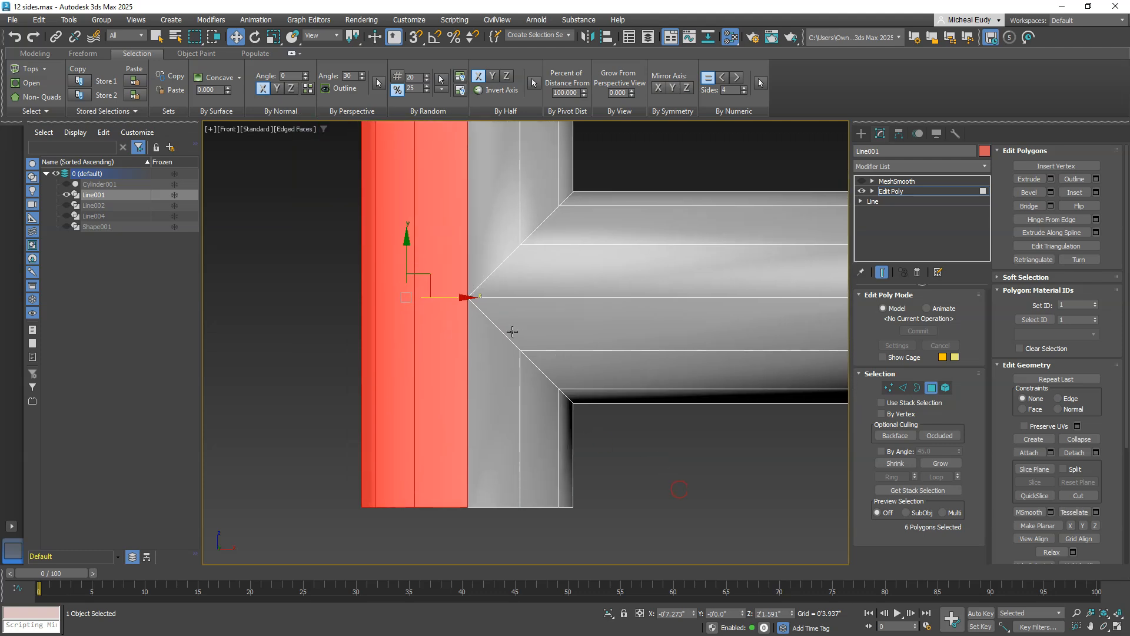
scroll(513, 332, up, 4)
mouse_move(518, 329)
middle_down()
mouse_move(613, 382)
mouse_move(639, 347)
middle_up()
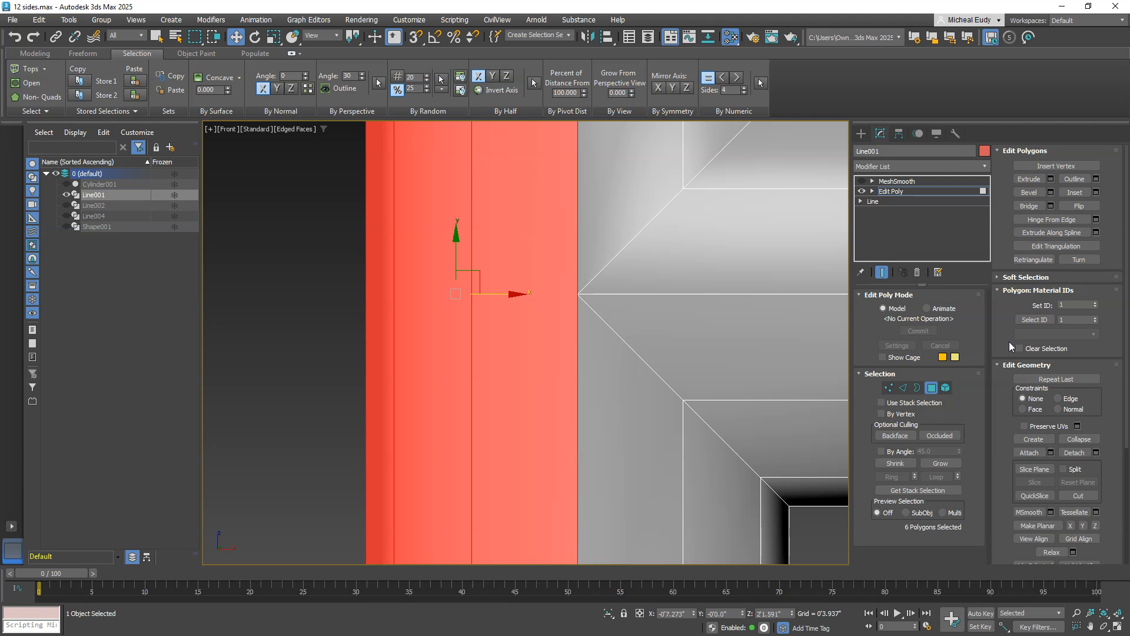
Step: Activate Slice Plane for the selected polygons and, with angle snap on, rotate the plane 90 degrees about X so it lies horizontal
scroll(1009, 341, down, 5)
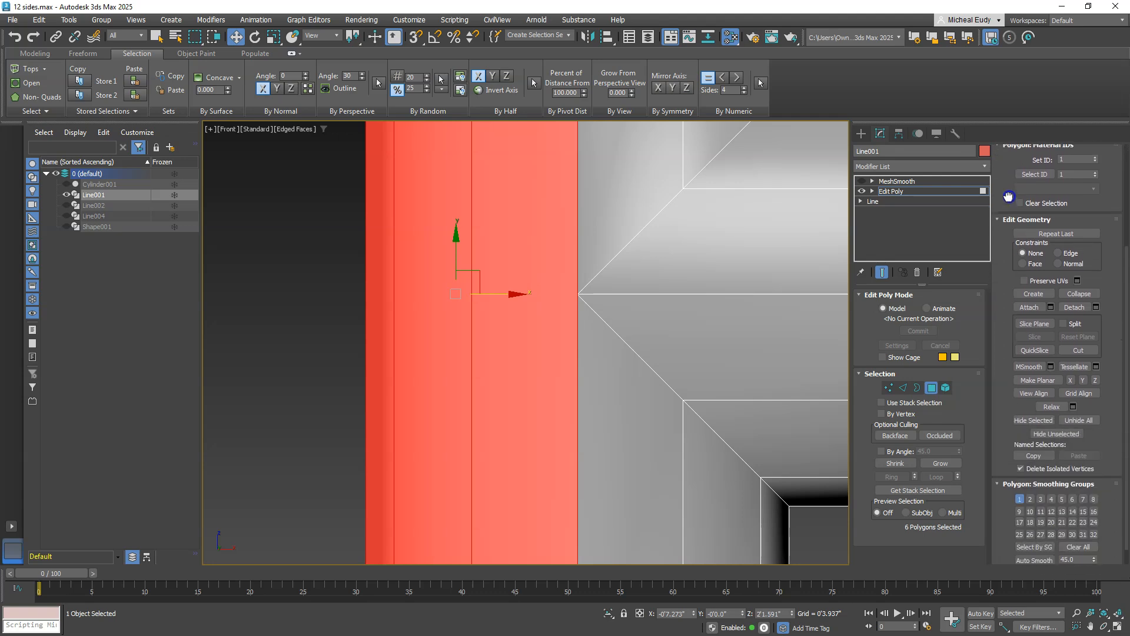
click(1041, 323)
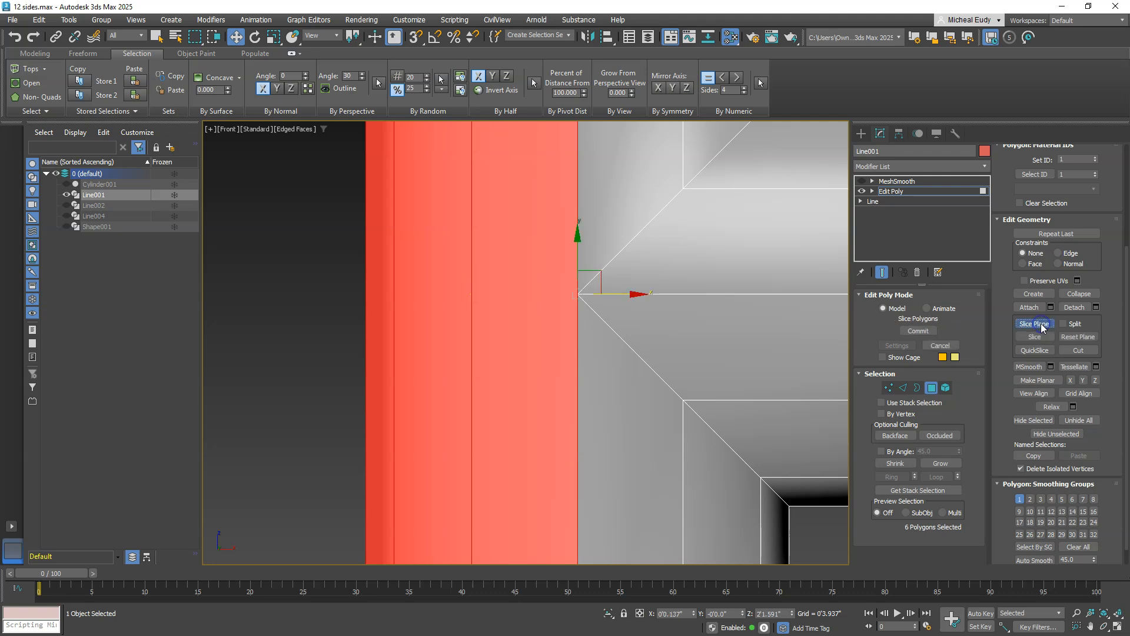
scroll(764, 227, down, 2)
scroll(764, 227, down, 6)
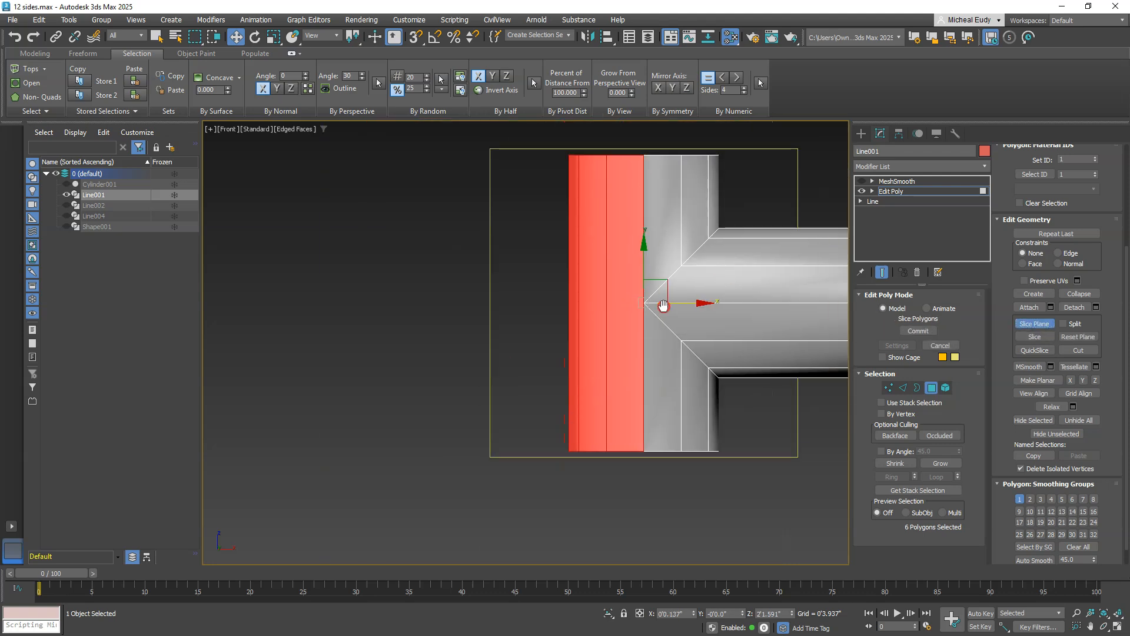
click(435, 37)
right_click(639, 222)
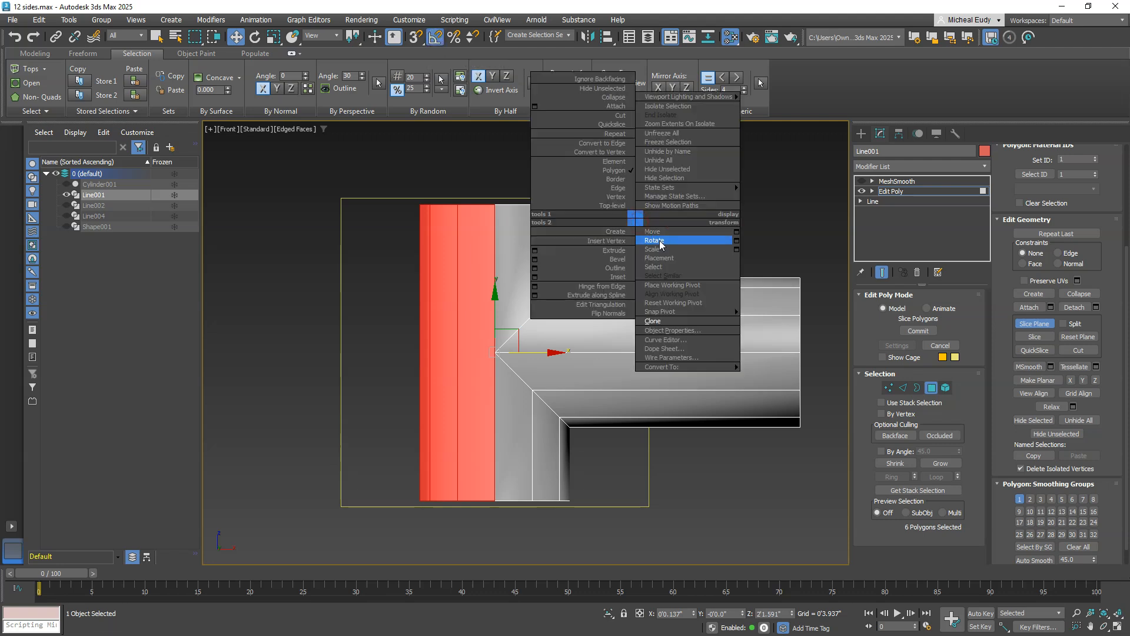
click(658, 240)
drag(498, 309, 502, 365)
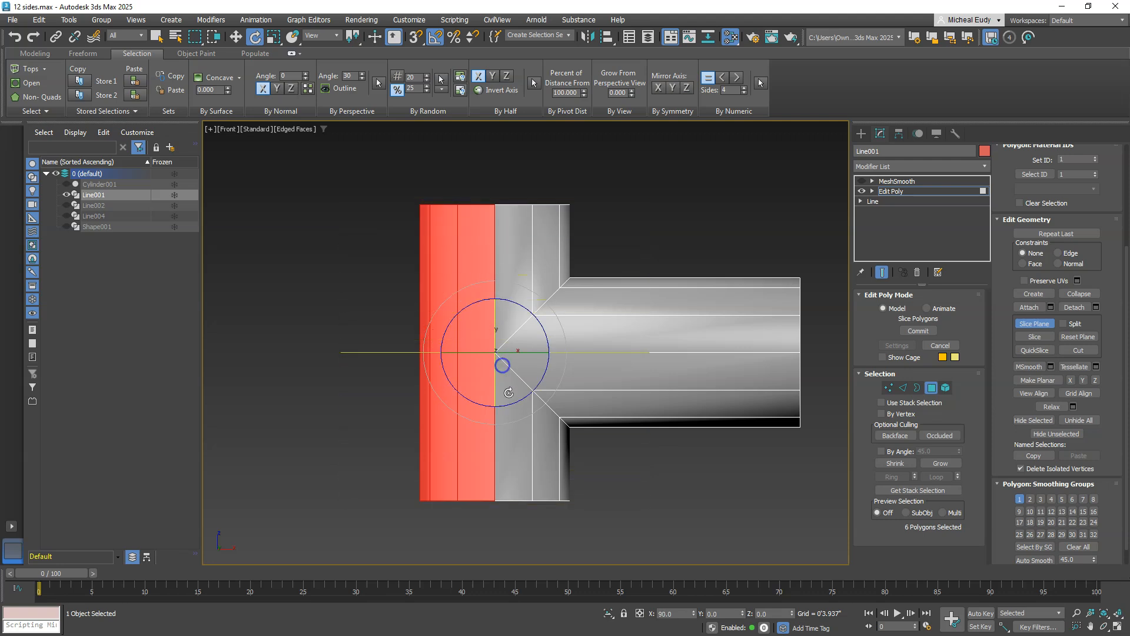
Step: Slice the selected pipe polygons along the horizontal slice plane, leave Slice Plane mode and deselect the polygons
scroll(473, 434, up, 3)
scroll(385, 368, up, 4)
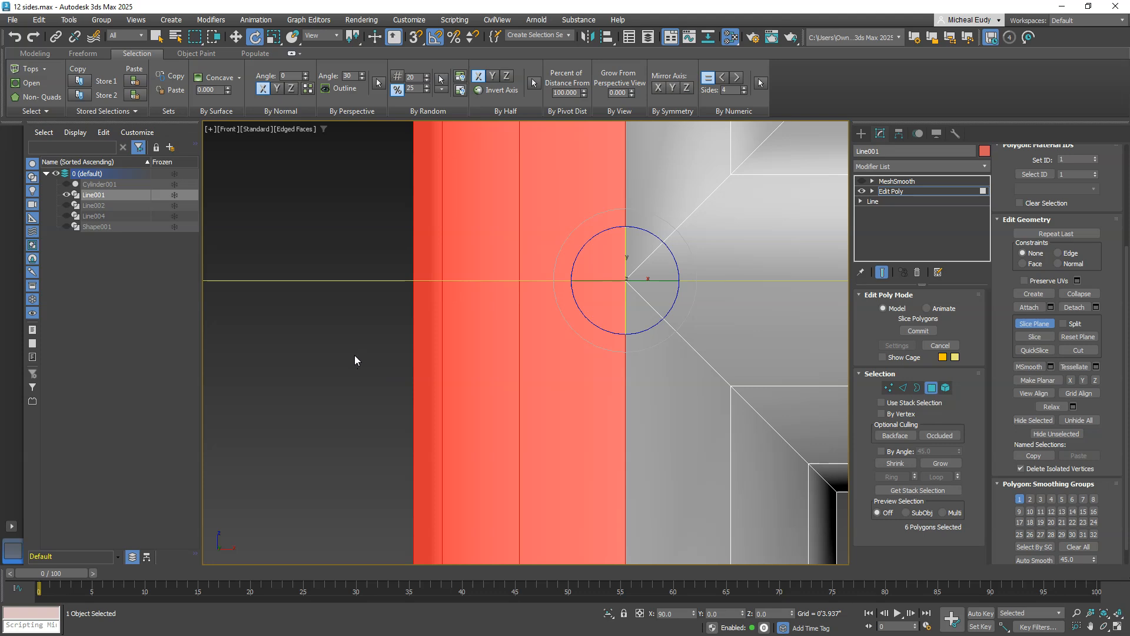
alt+middle_drag(350, 355, 375, 306)
scroll(375, 307, down, 4)
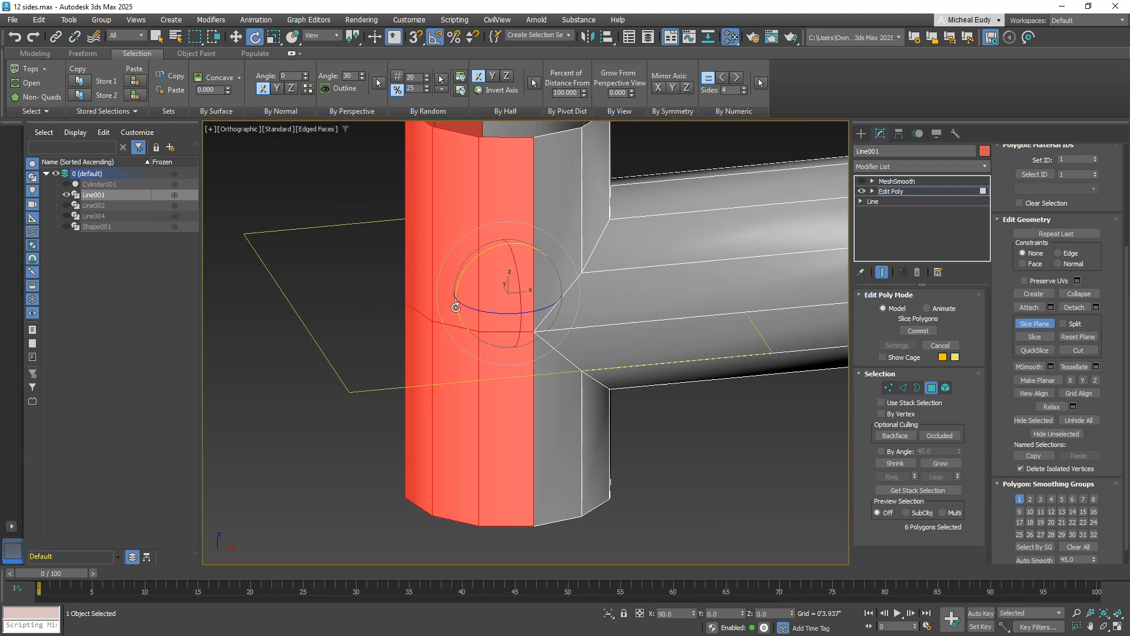
click(1035, 337)
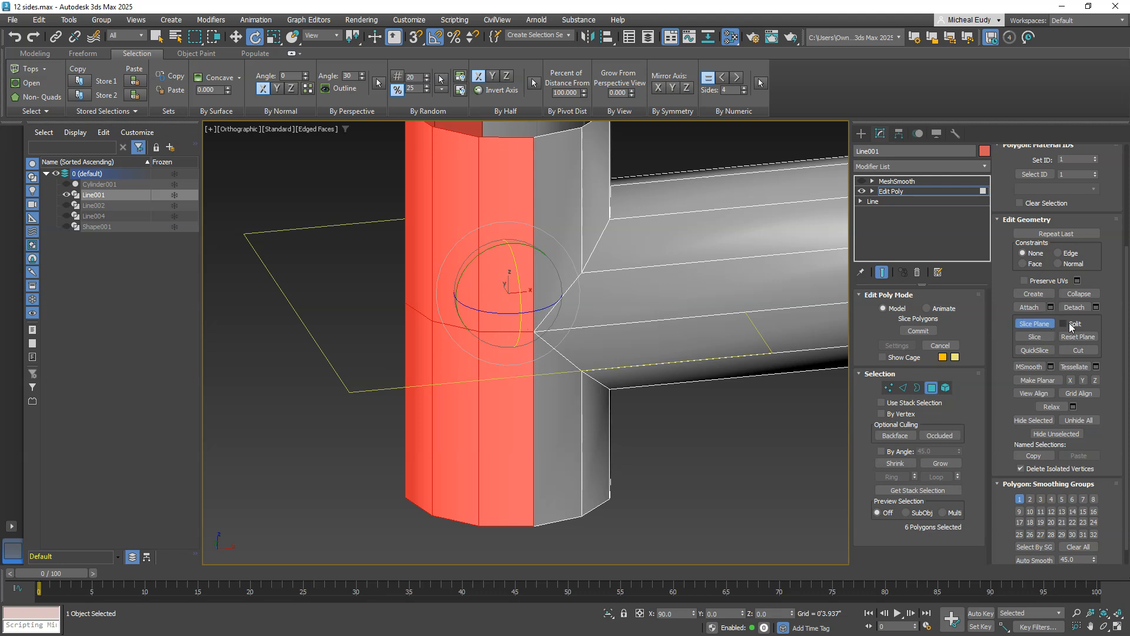
click(1030, 337)
click(1035, 323)
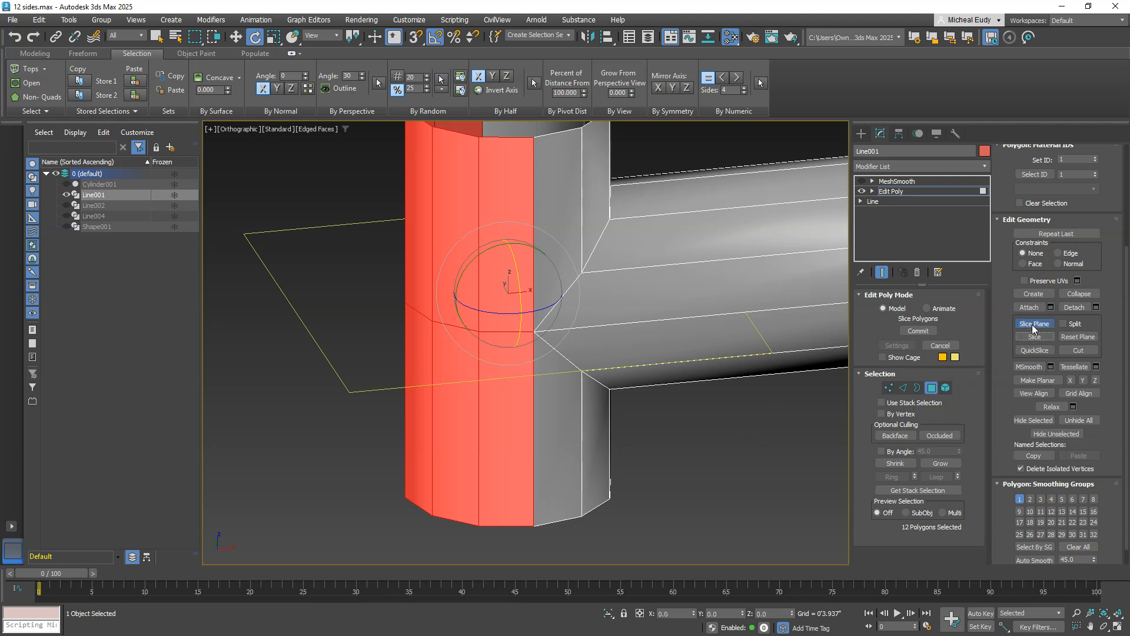
click(746, 428)
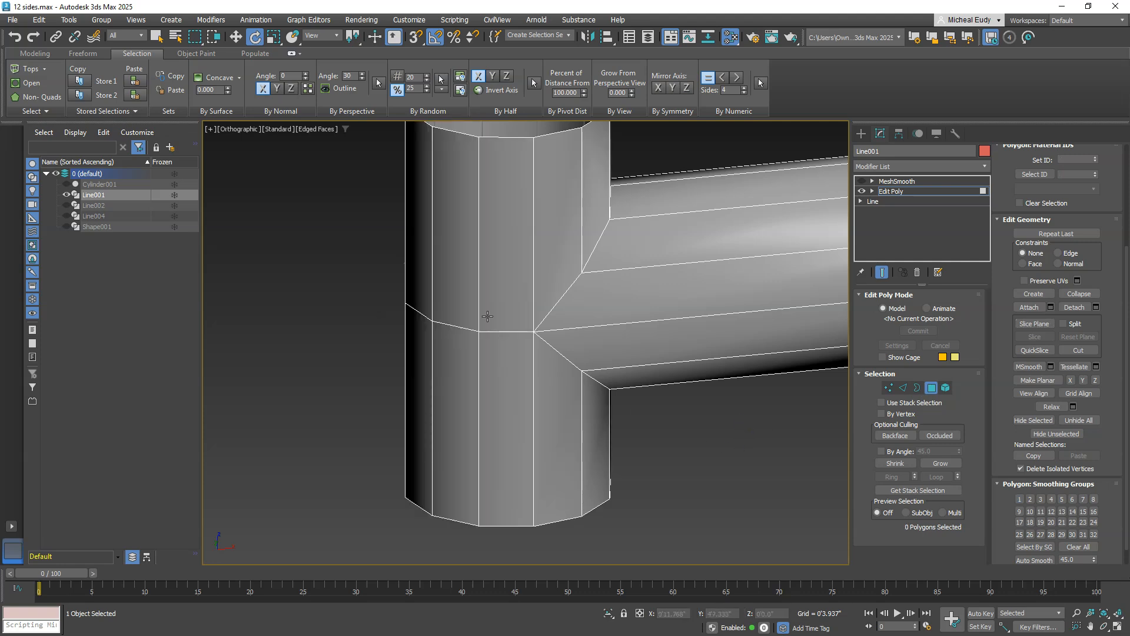
Step: Leave polygon editing and turn on MeshSmooth to examine the smoothed junction around the new slice
scroll(492, 315, up, 3)
scroll(613, 285, down, 5)
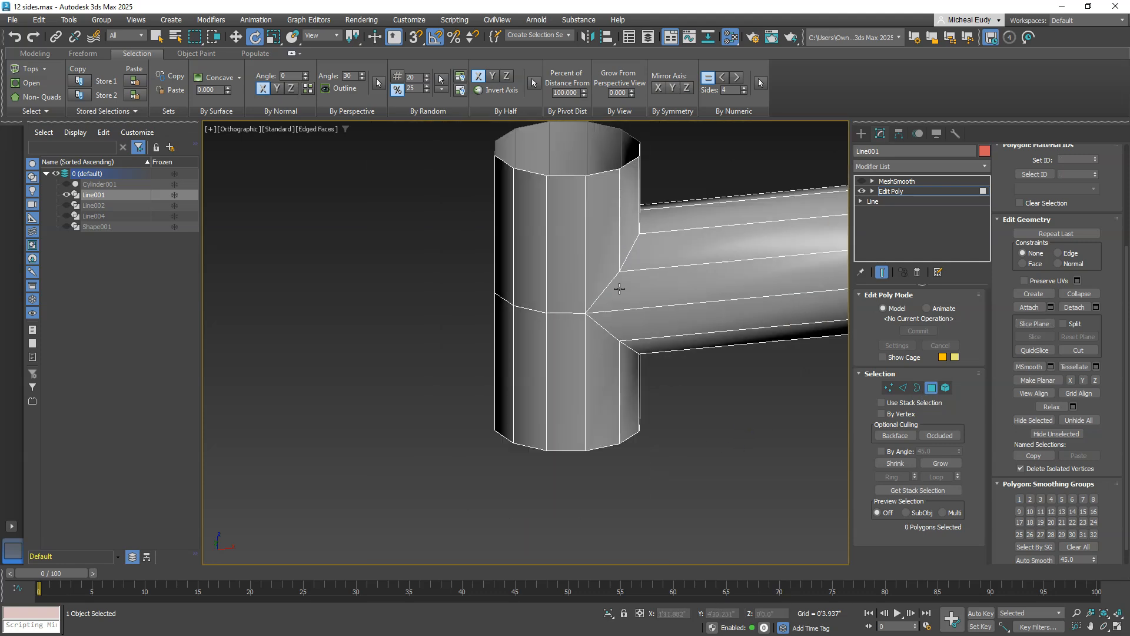
middle_drag(683, 285, 587, 316)
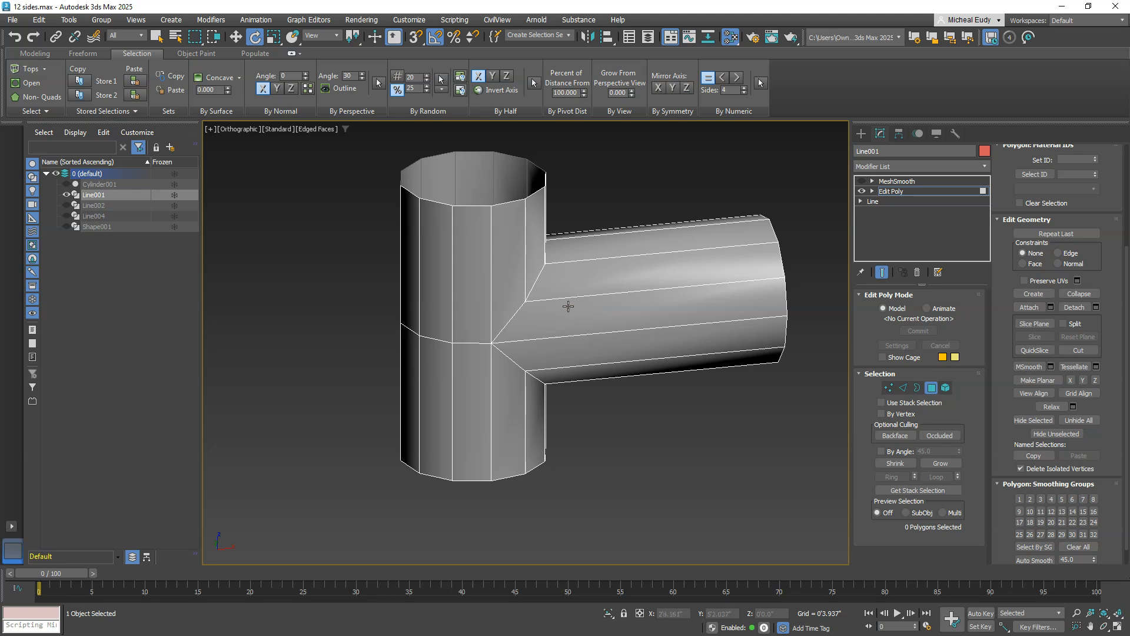
click(932, 387)
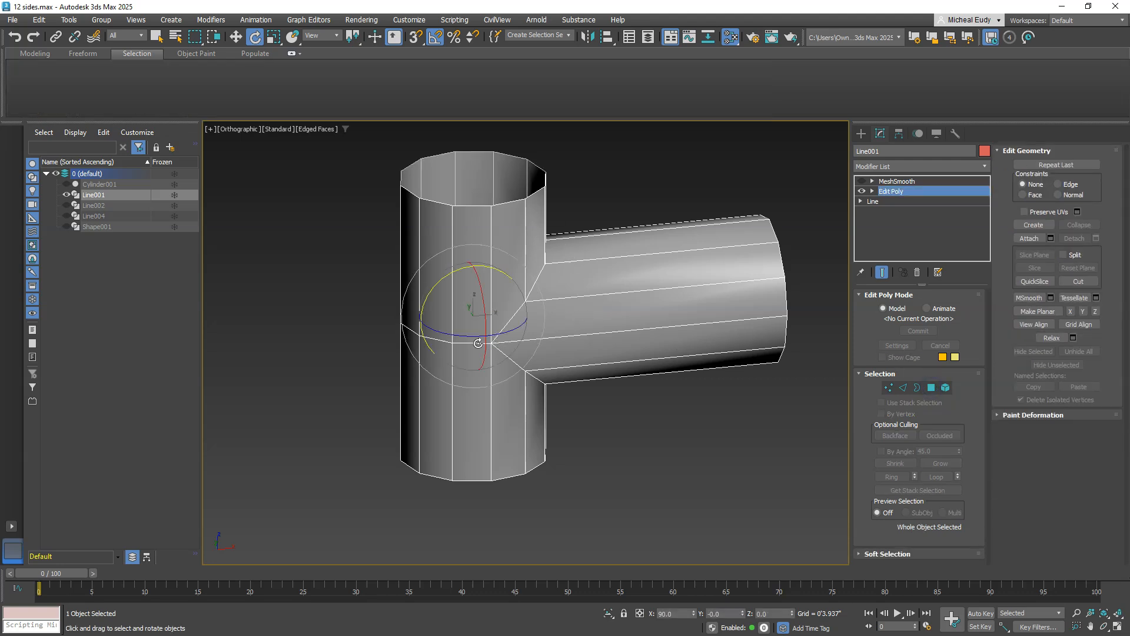
scroll(501, 340, up, 10)
scroll(524, 329, down, 8)
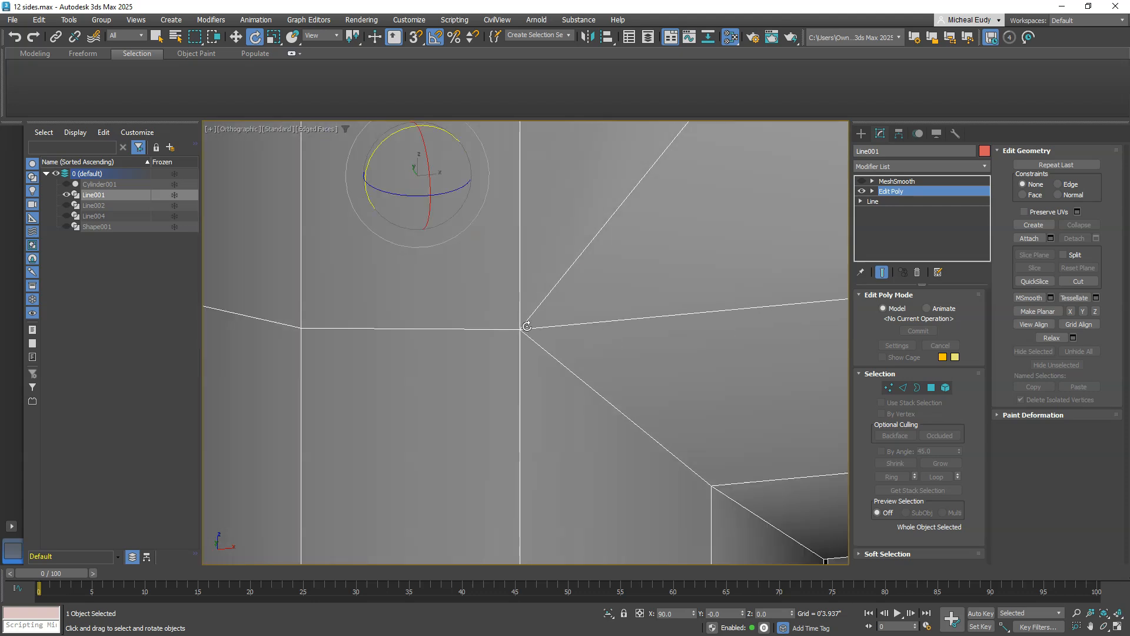
click(862, 181)
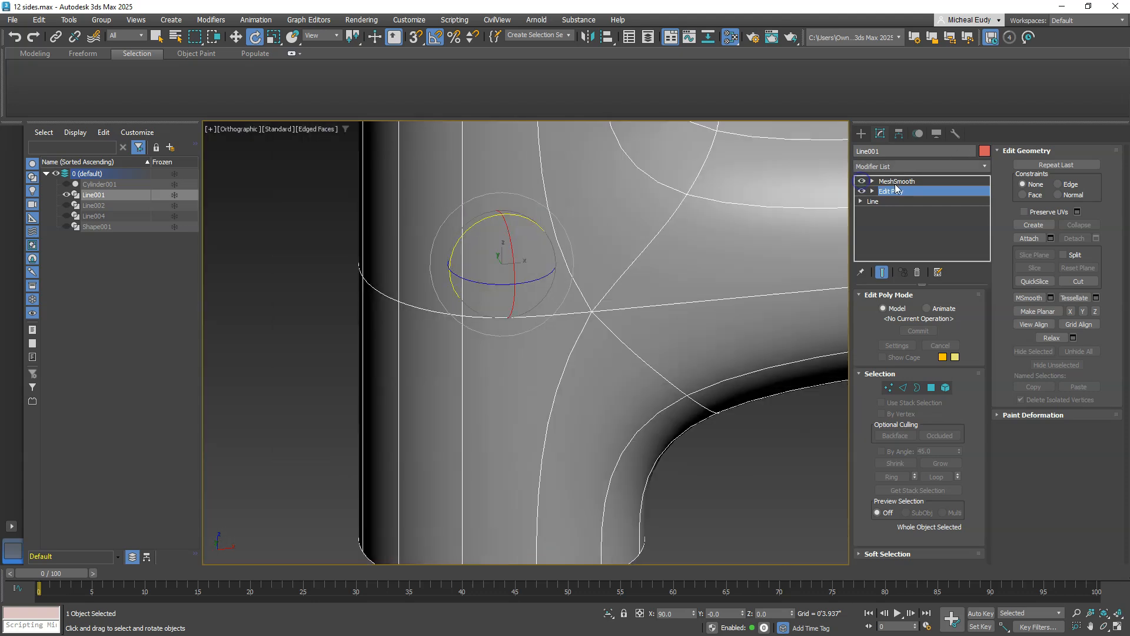
scroll(756, 260, down, 8)
middle_drag(795, 277, 574, 333)
scroll(574, 333, up, 5)
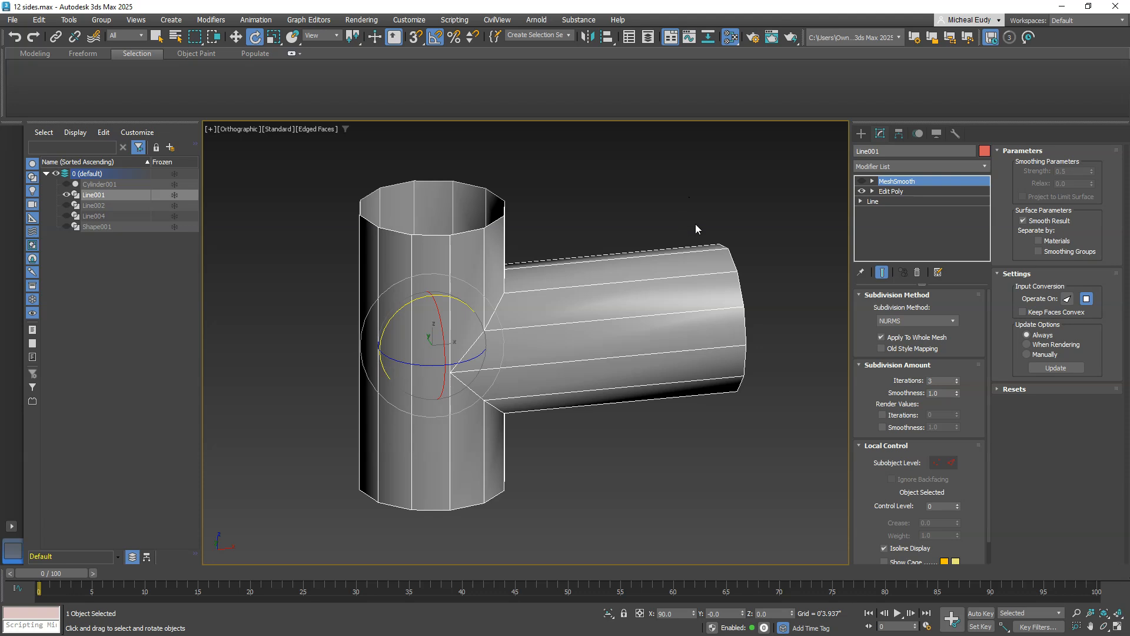
Step: Clone the pipe tee as one independent copy, moved about 3'10" in the negative Y direction
scroll(505, 301, down, 5)
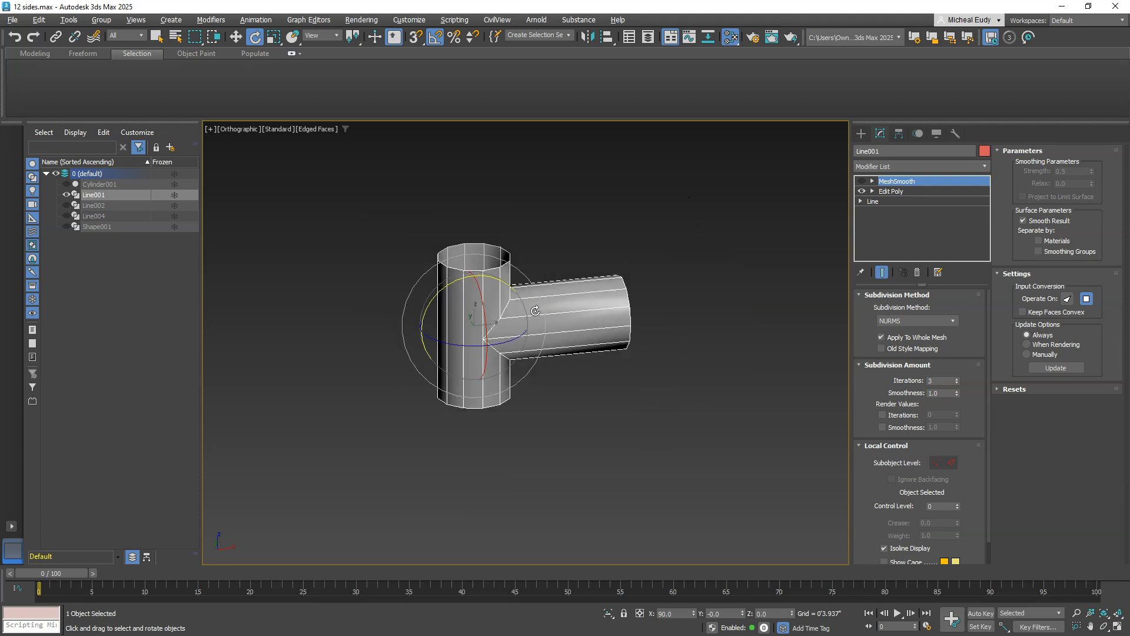
right_click(575, 324)
click(588, 334)
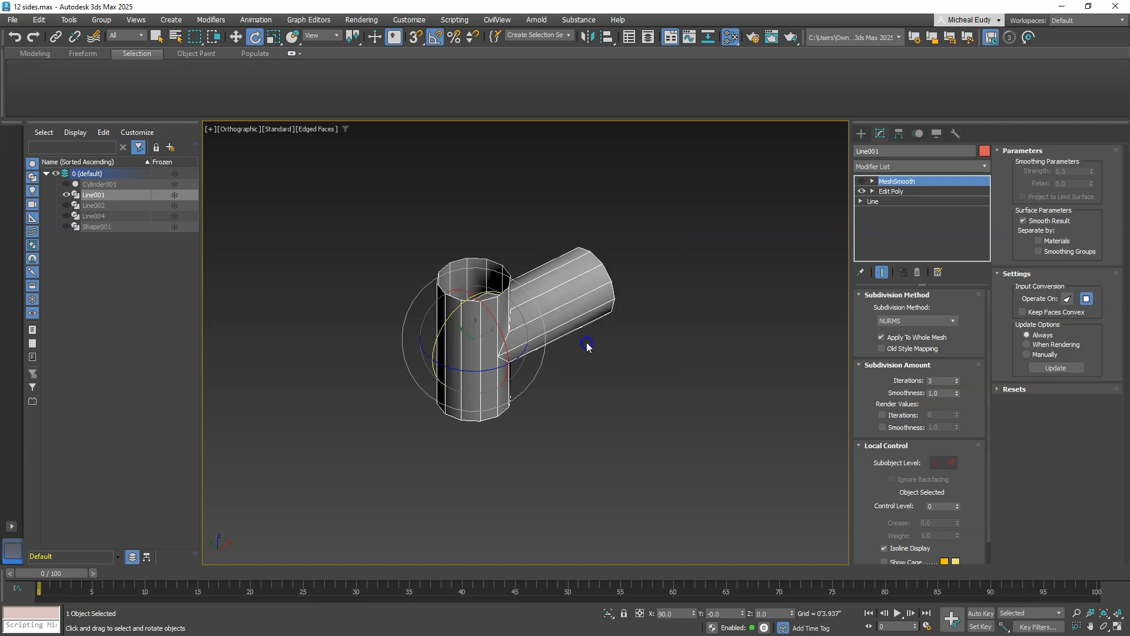
shift+drag(463, 312, 549, 371)
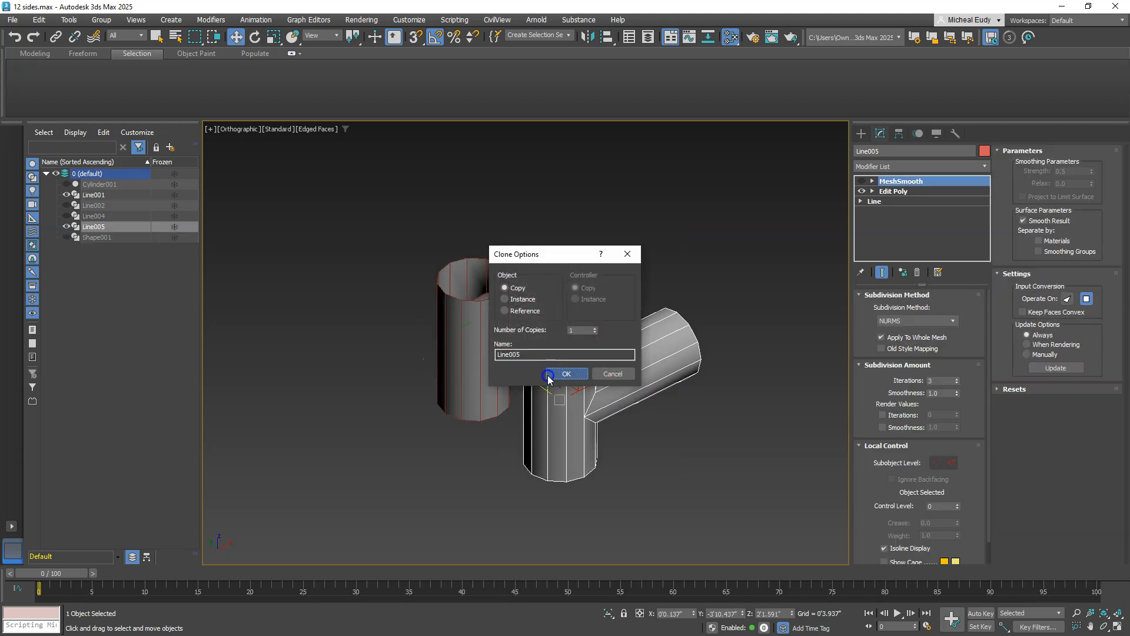
click(568, 375)
Step: Slice the original tee's selected polygons with the horizontal slice plane, and turn on its MeshSmooth modifier
click(520, 302)
click(891, 192)
click(931, 386)
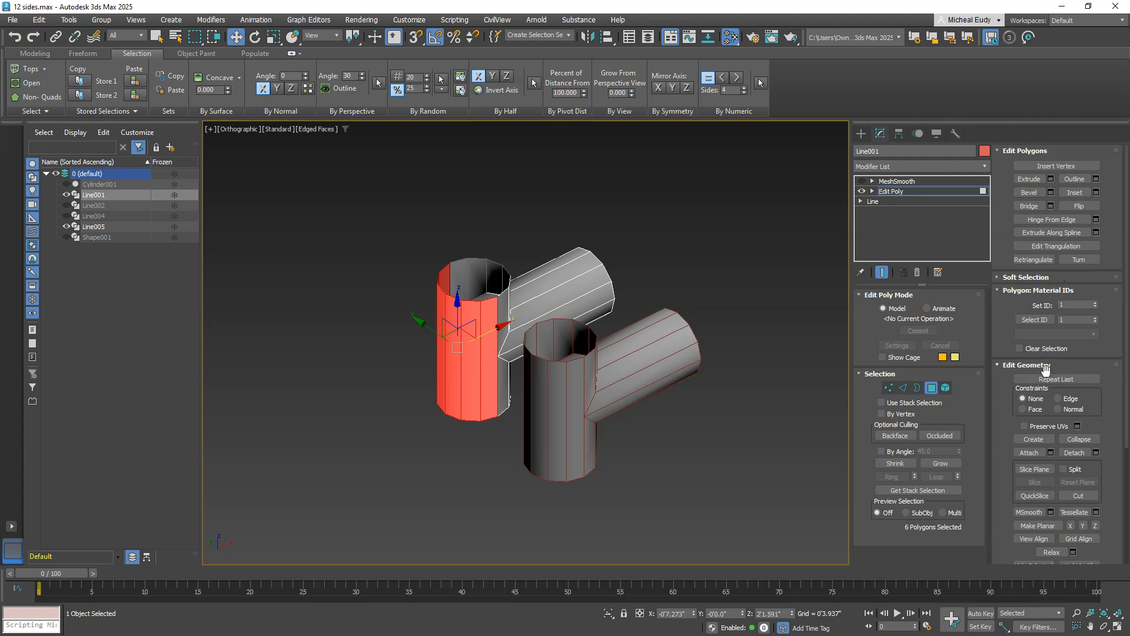
click(1033, 468)
click(1032, 483)
click(1024, 468)
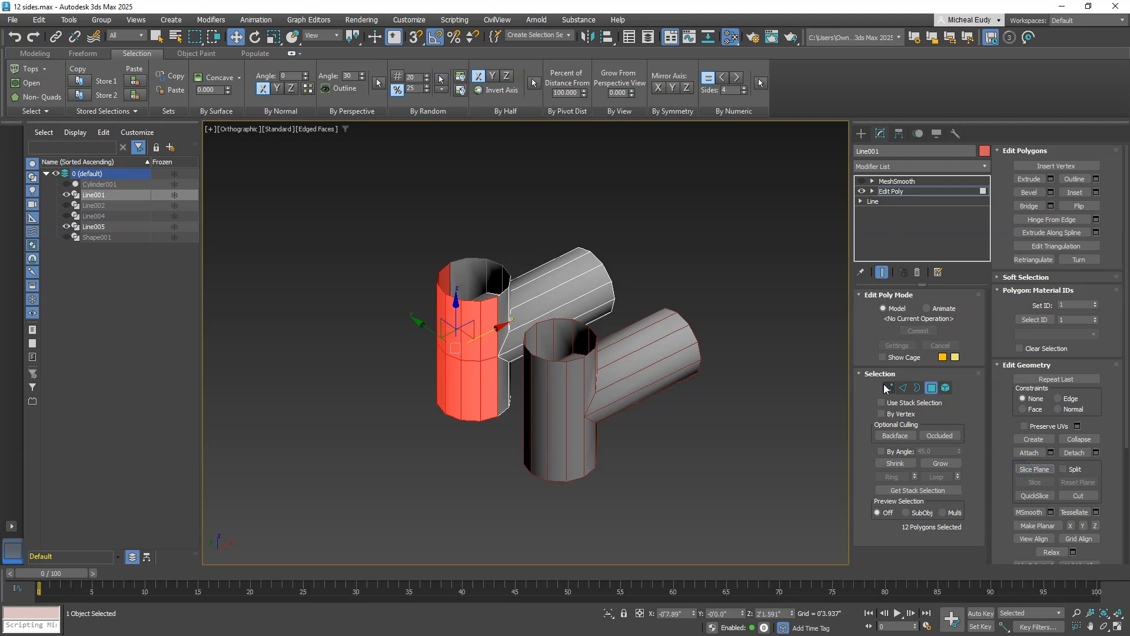
click(931, 387)
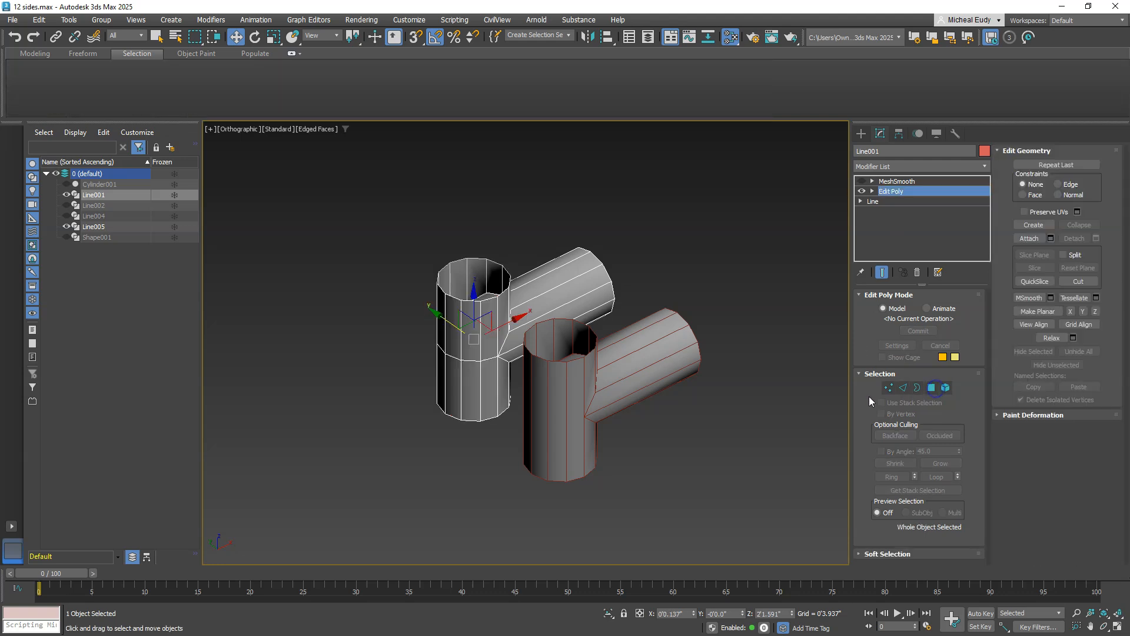
click(899, 180)
click(862, 181)
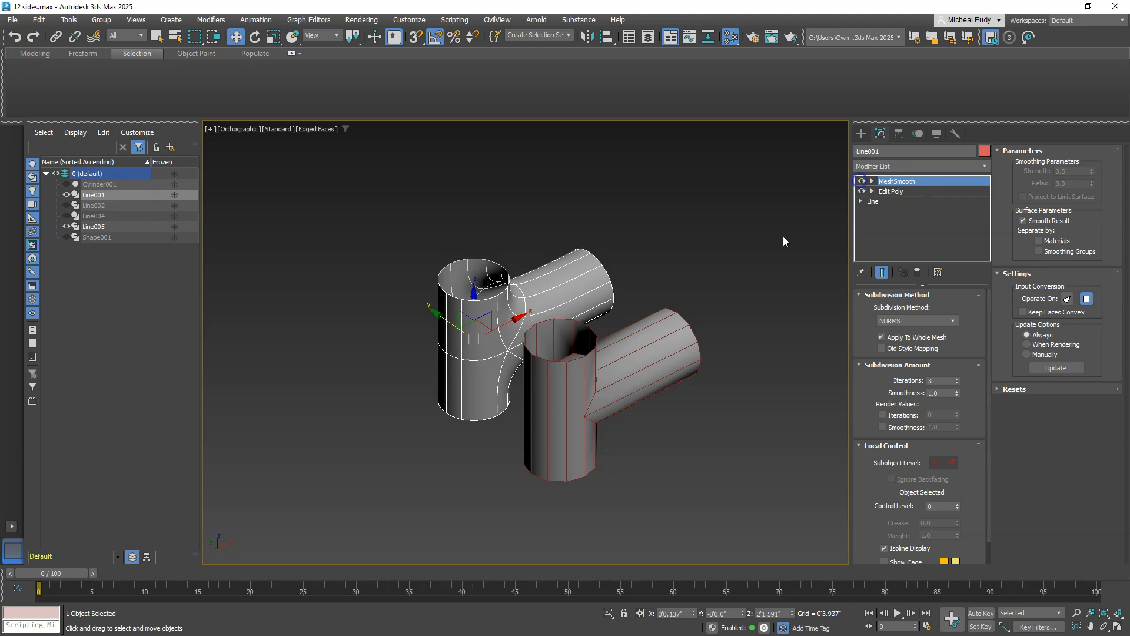
Step: Select the copied tee, switch to the front view and make its Edit Poly modifier active with the modeling tools shown
middle_drag(685, 305, 657, 283)
scroll(657, 283, up, 3)
scroll(613, 240, down, 1)
click(571, 348)
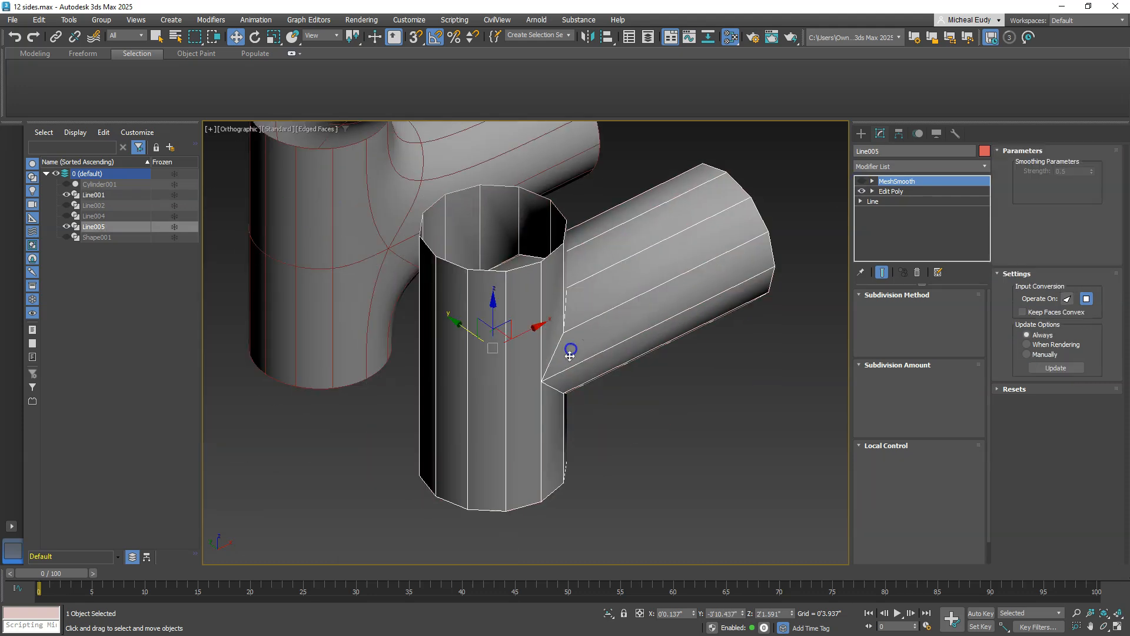
alt+middle_drag(613, 327, 598, 323)
key(f)
middle_drag(587, 210, 606, 327)
scroll(598, 323, up, 4)
scroll(624, 310, down, 2)
click(880, 191)
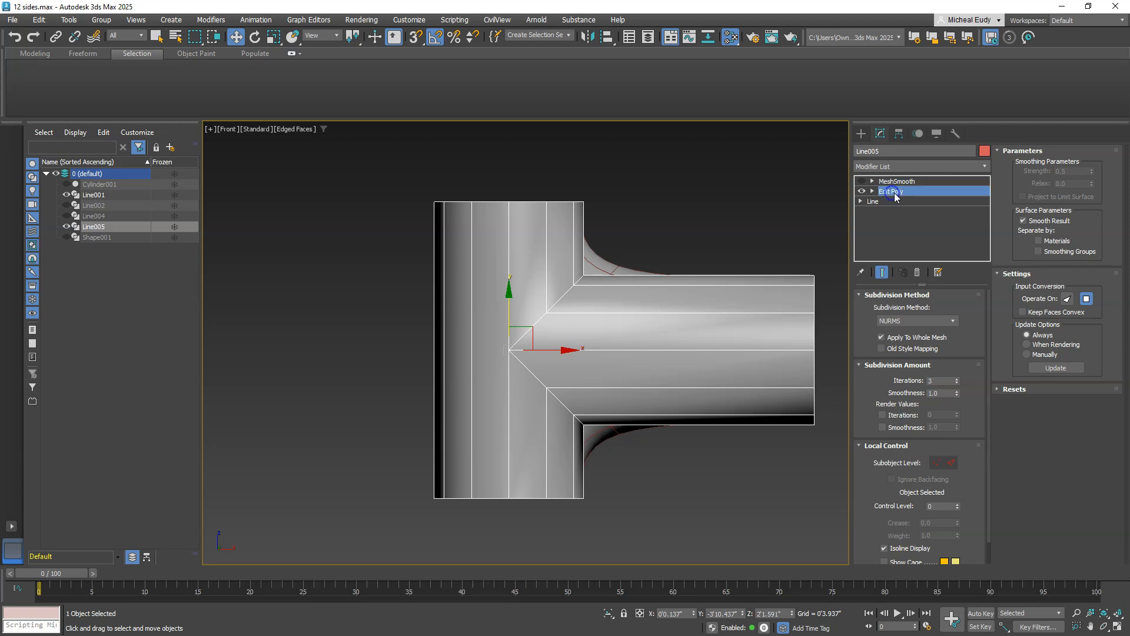
click(33, 56)
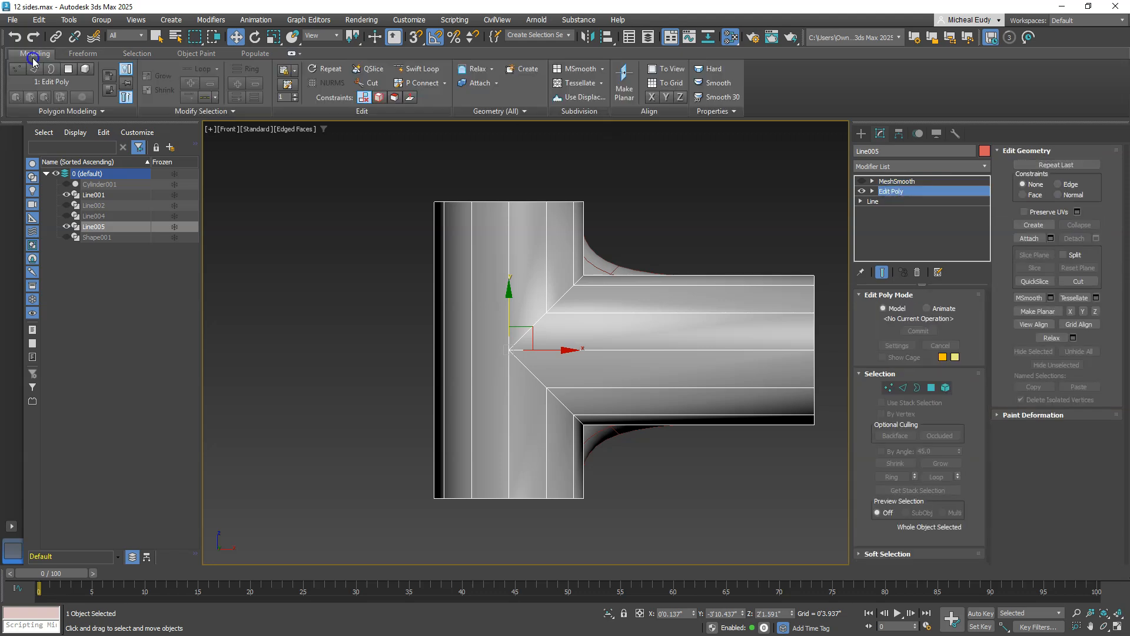
click(413, 69)
scroll(434, 270, up, 2)
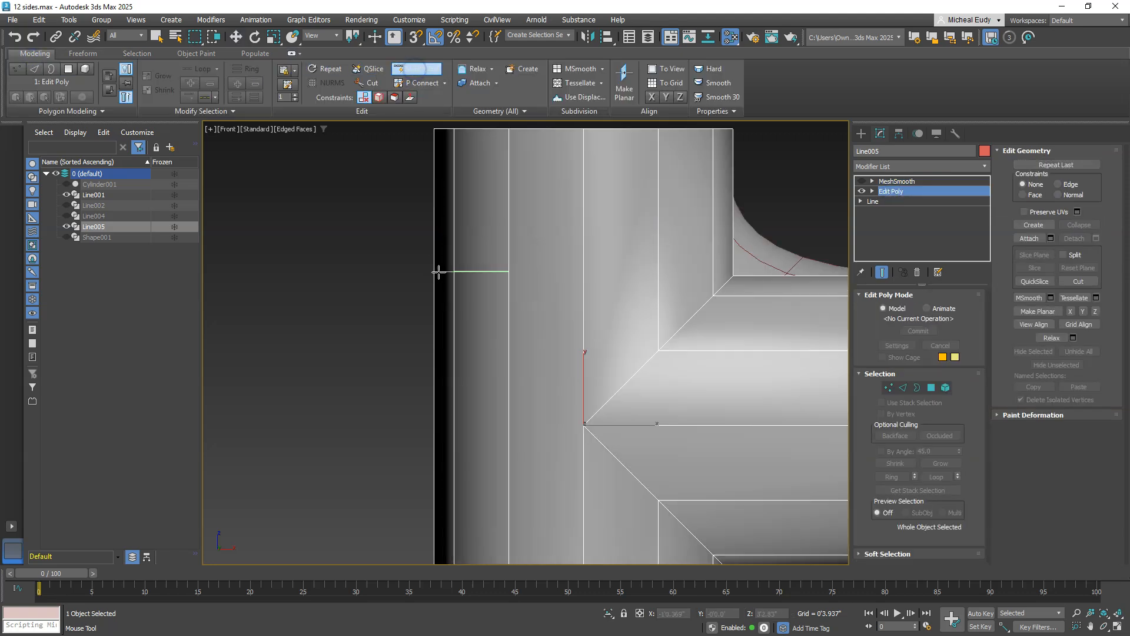
scroll(566, 382, up, 3)
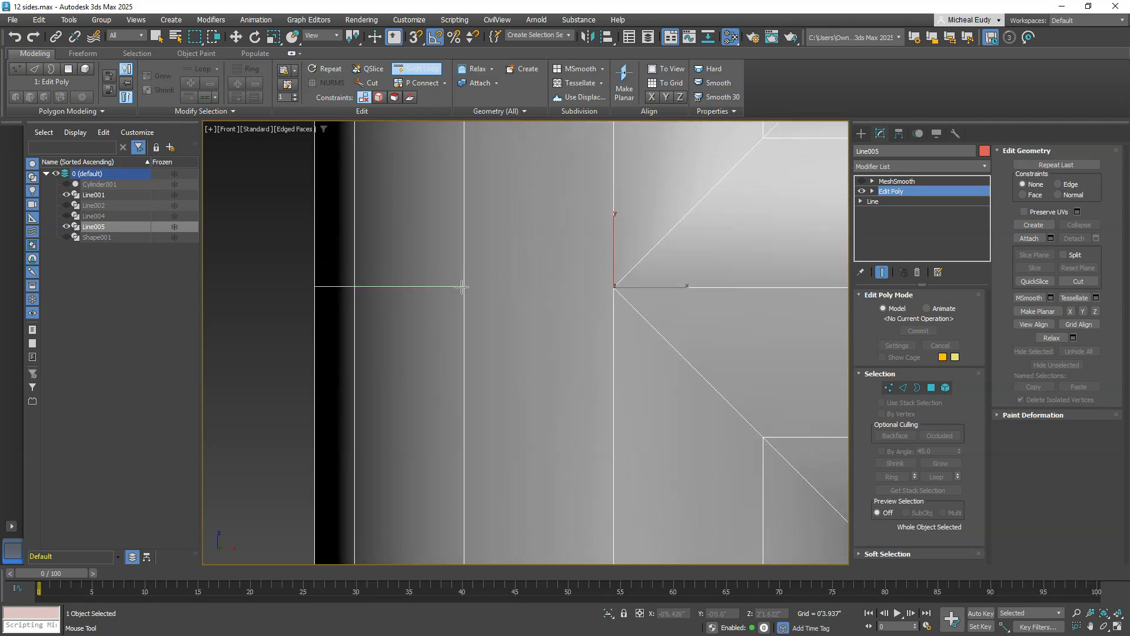
right_click(462, 286)
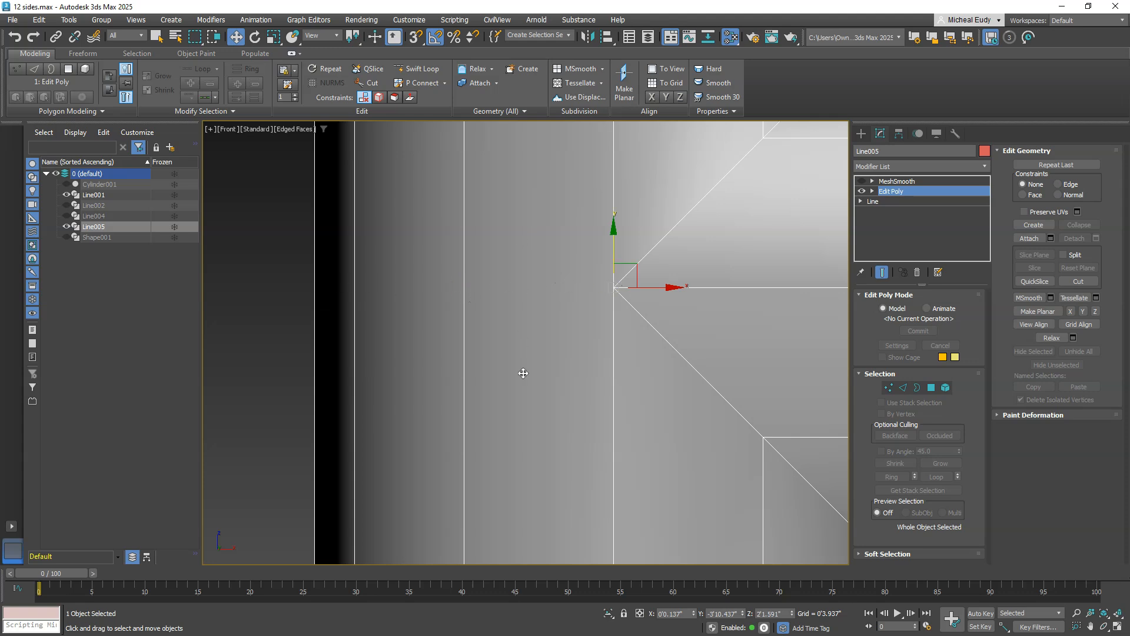
Step: Insert a SwiftLoop edge across the pipe's outer half level with the branch centre, and connect its front end vertex to the junction vertex
click(423, 69)
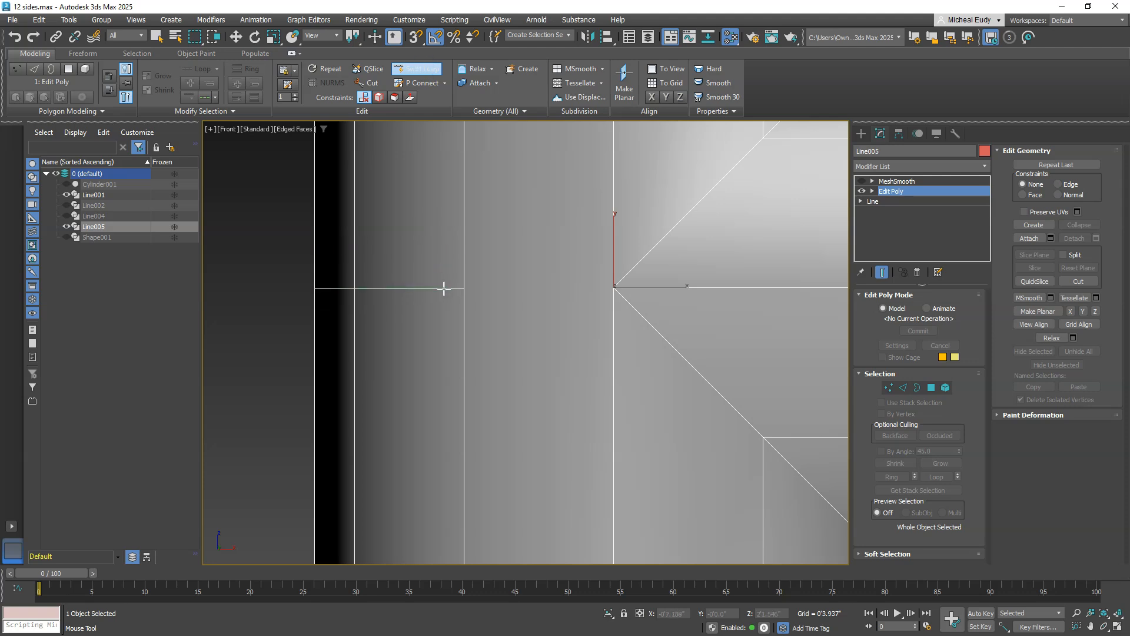
click(444, 288)
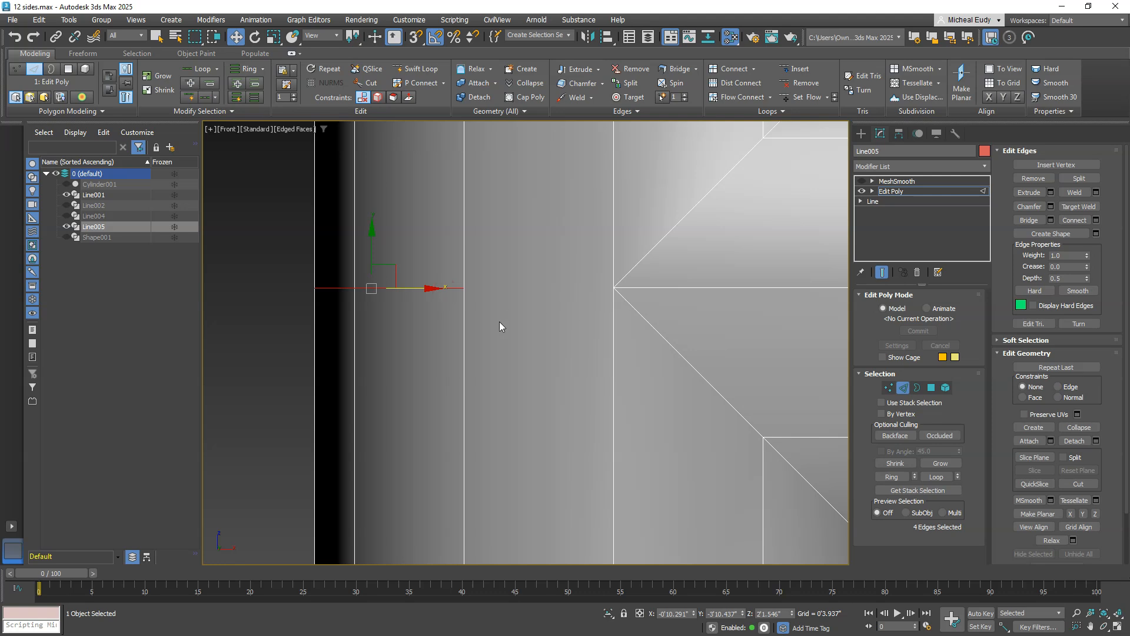
click(888, 387)
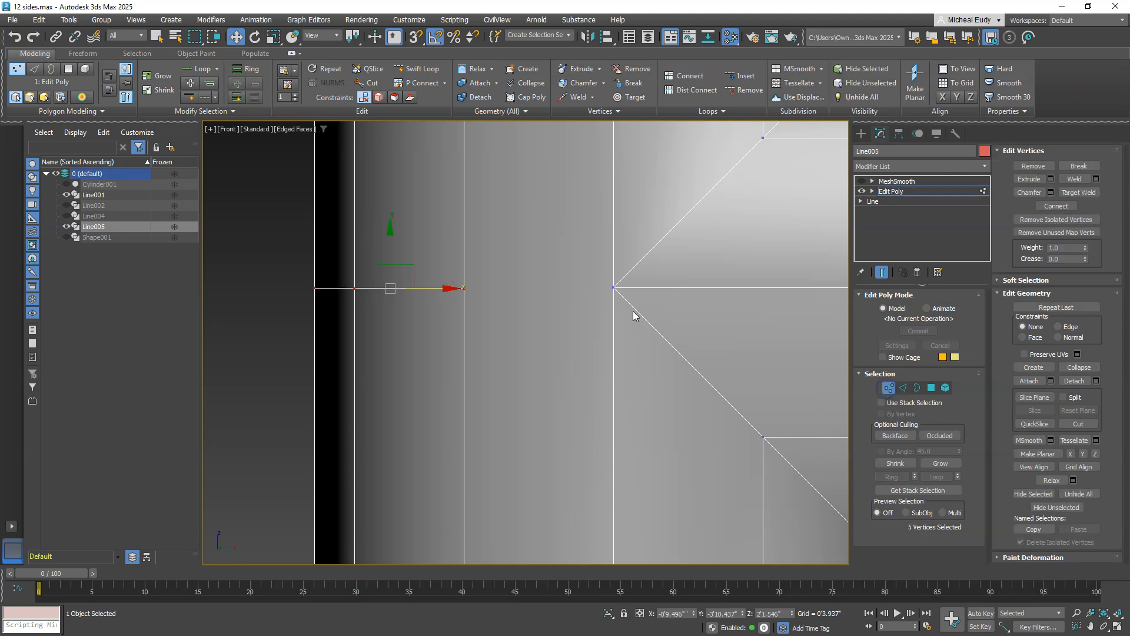
click(612, 288)
ctrl+click(465, 288)
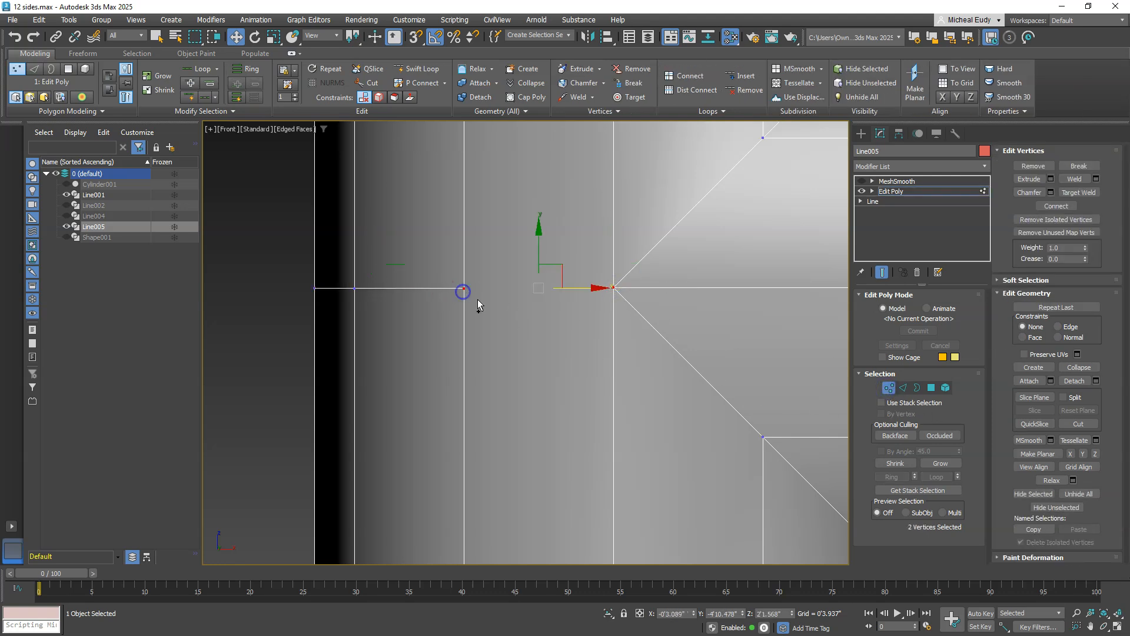
right_click(480, 301)
click(465, 341)
click(546, 353)
Step: Connect the back end vertex of the outer half's horizontal edge to the junction vertex on the pipe's rear side
scroll(547, 362, down, 6)
mouse_move(543, 365)
middle_down()
mouse_move(478, 340)
mouse_move(436, 252)
mouse_move(600, 260)
mouse_move(616, 279)
middle_up()
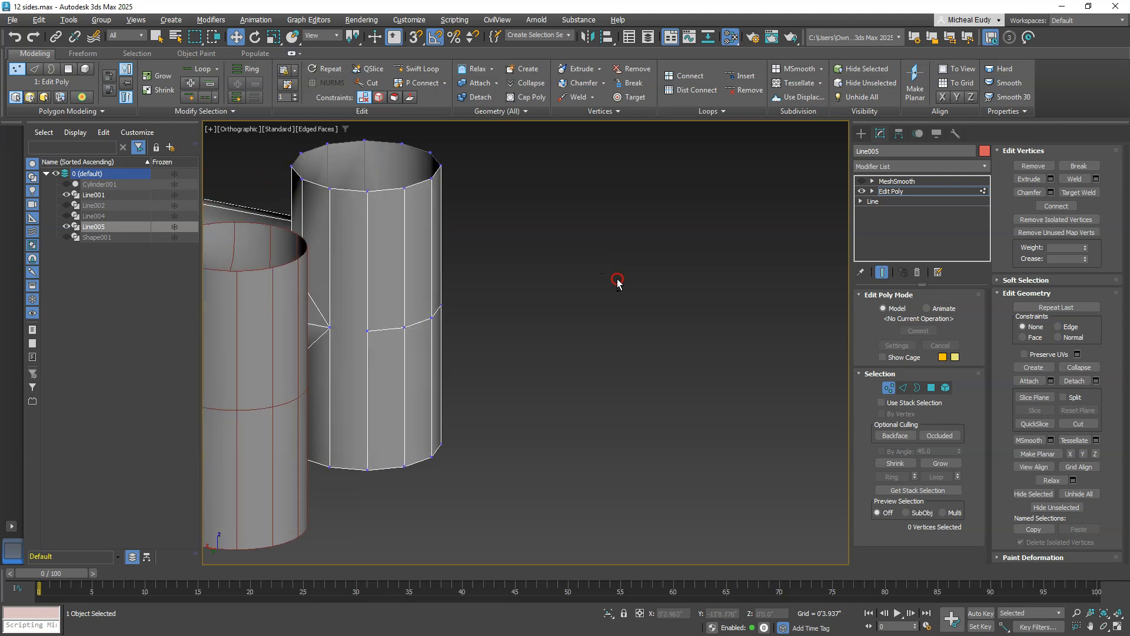
click(331, 325)
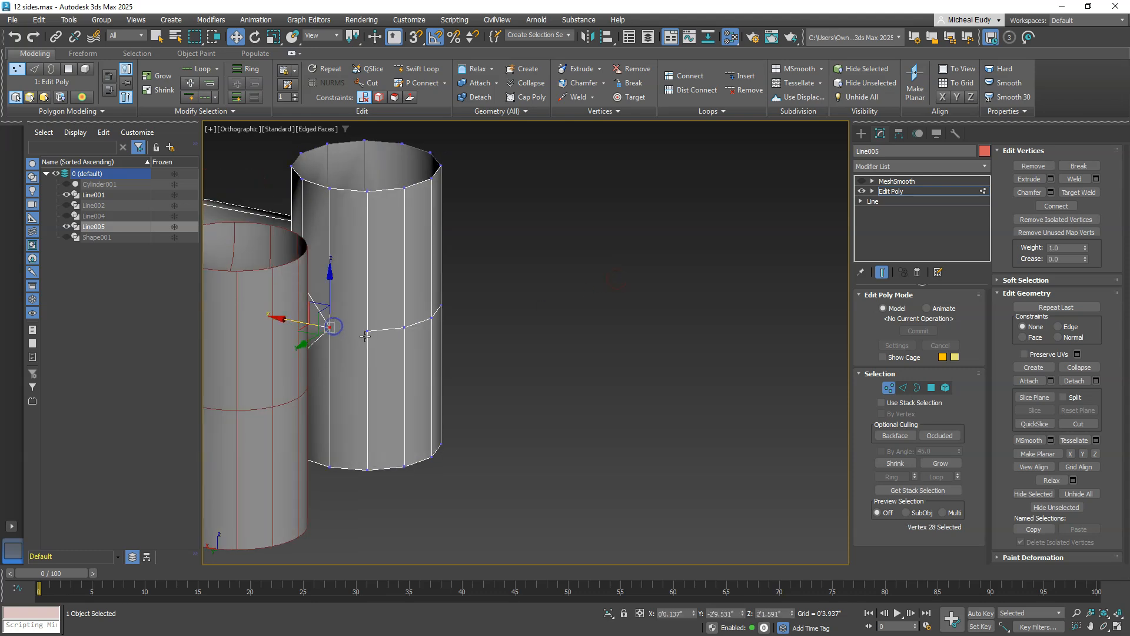
right_click(362, 325)
click(360, 354)
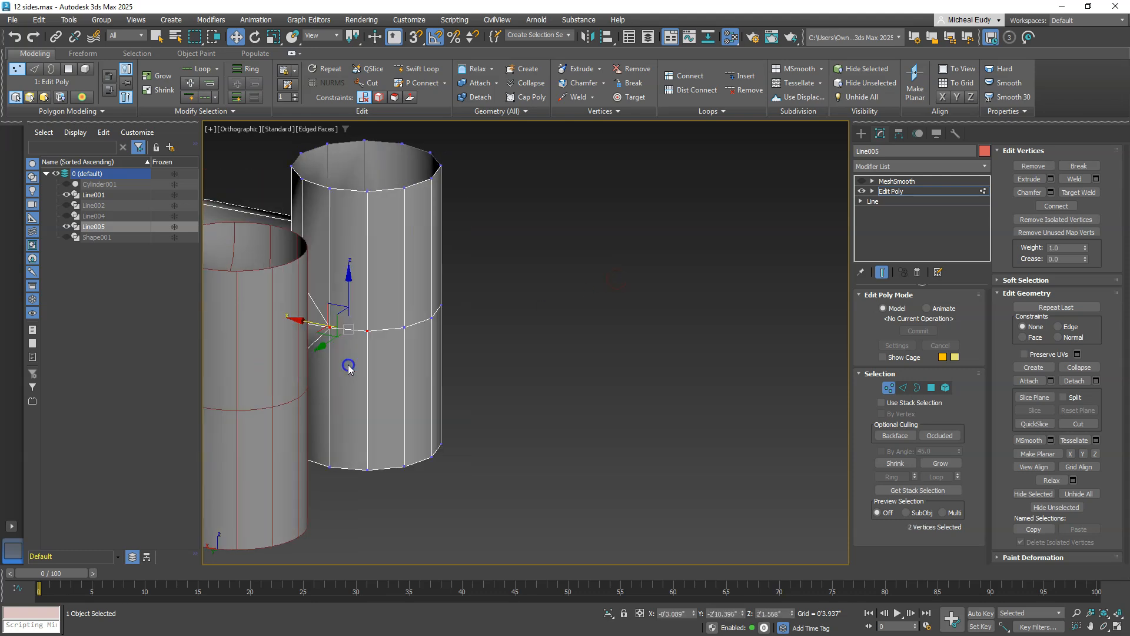
alt+middle_drag(397, 336, 577, 277)
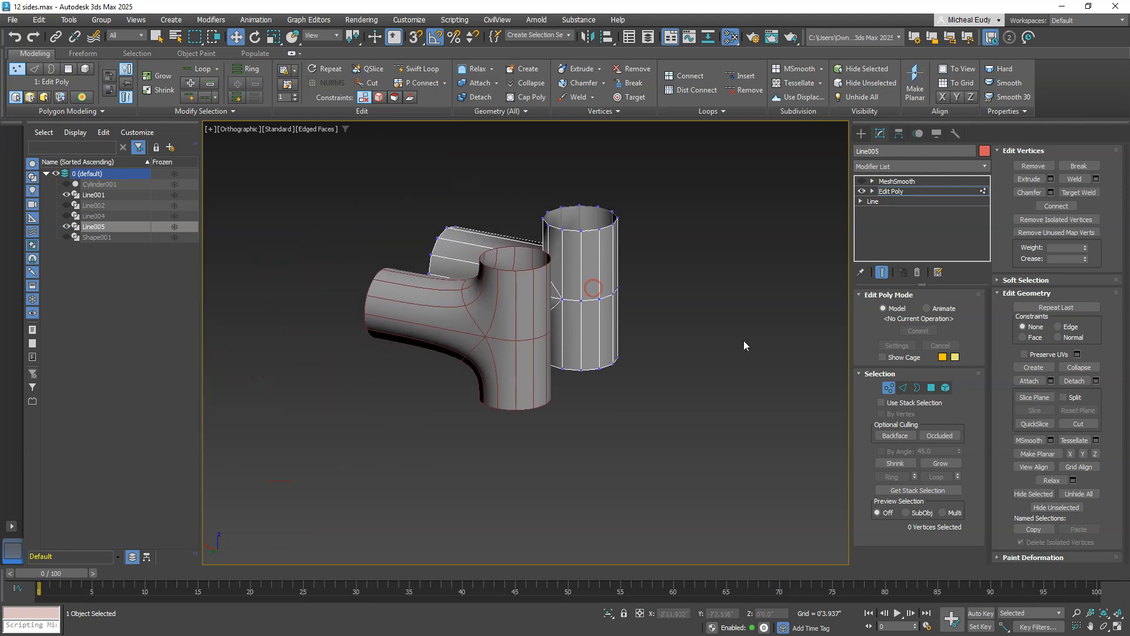
Step: Leave vertex editing, turn on the copied tee's MeshSmooth modifier and inspect the smoothed tee from several sides
click(889, 387)
click(861, 170)
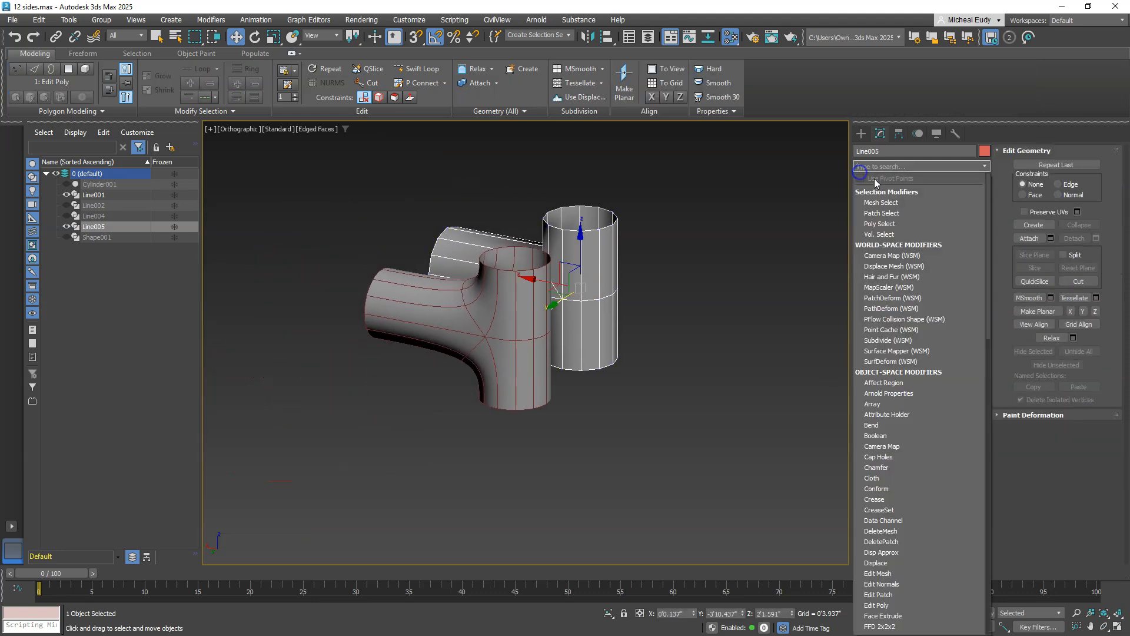
click(808, 192)
click(863, 182)
click(885, 182)
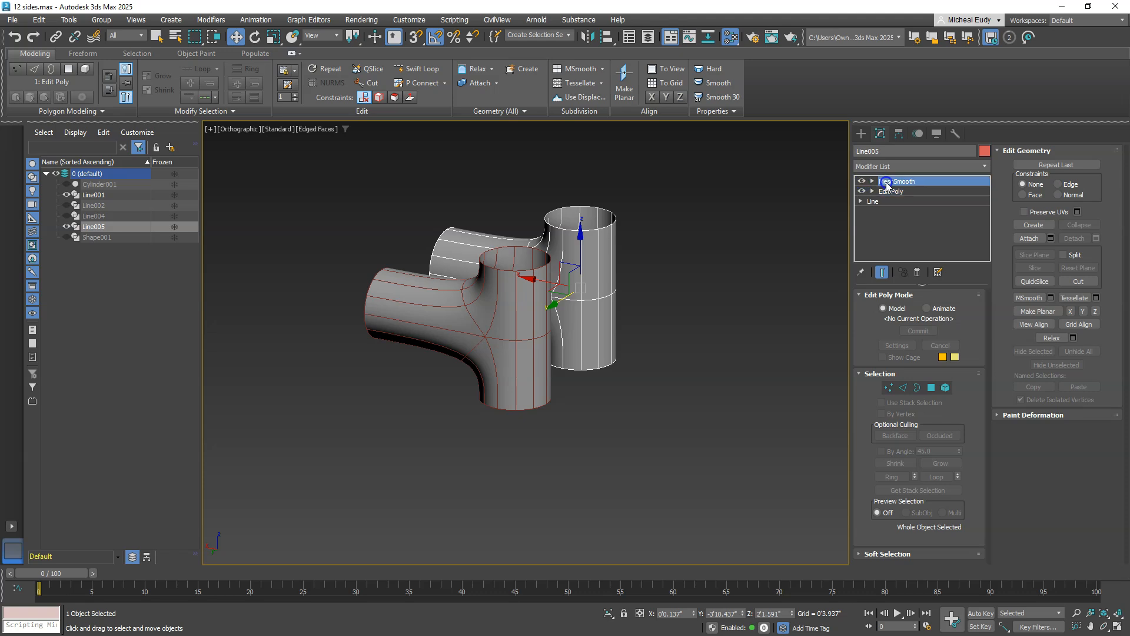
alt+middle_drag(530, 297, 587, 242)
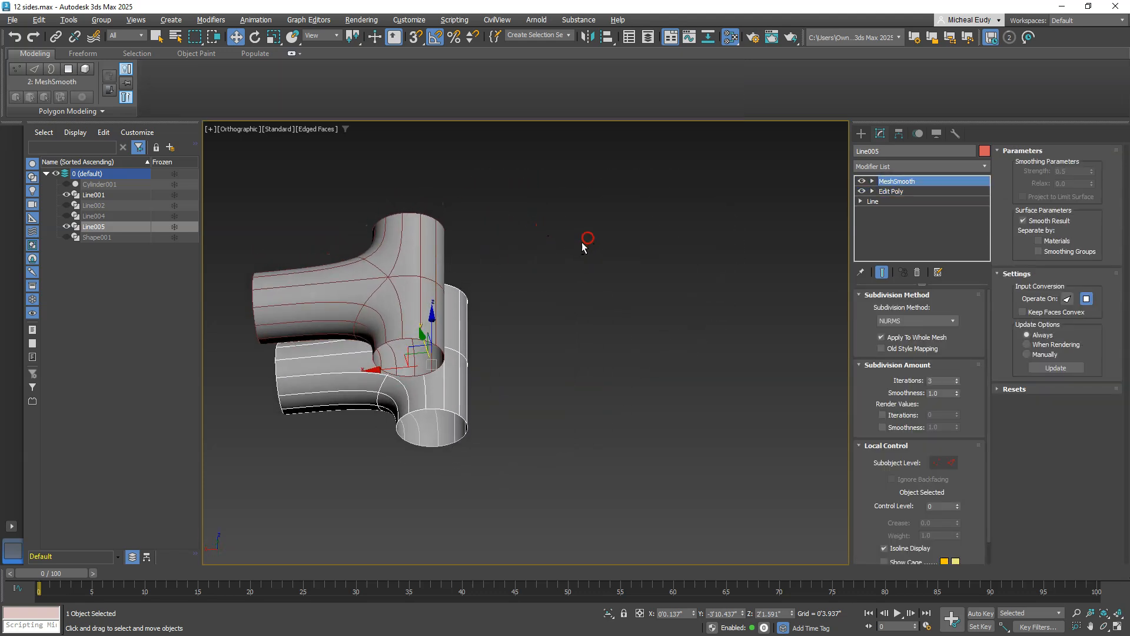
alt+middle_drag(471, 295, 336, 398)
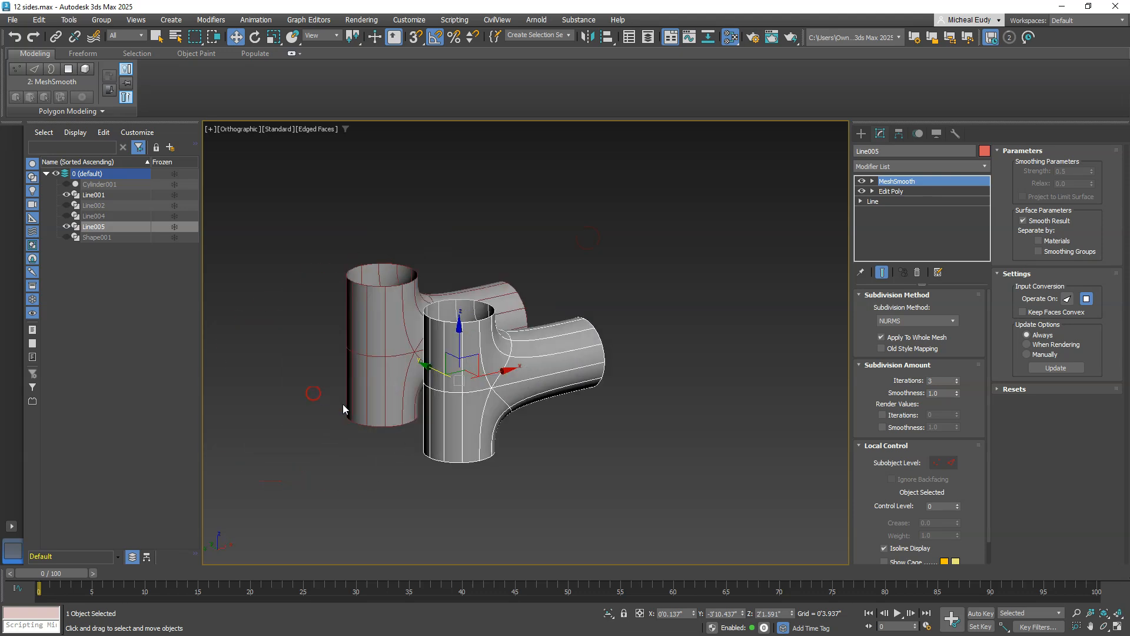
scroll(343, 403, up, 6)
alt+middle_drag(522, 325, 536, 322)
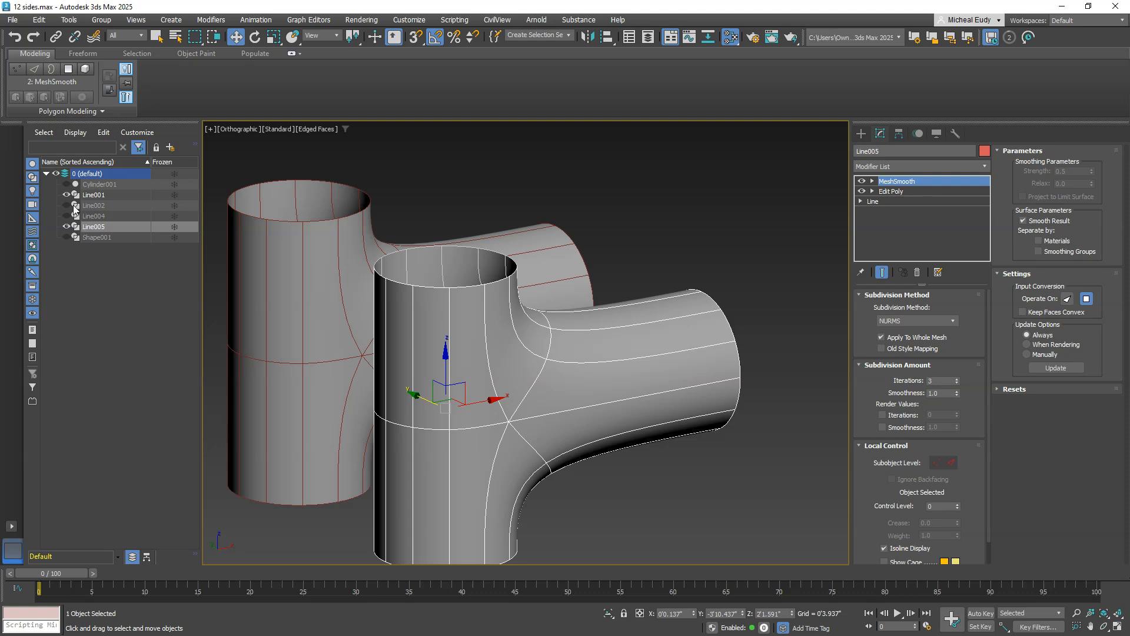
Step: Hide the original tee, switch to the front view and turn off MeshSmooth on the copied tee
click(66, 195)
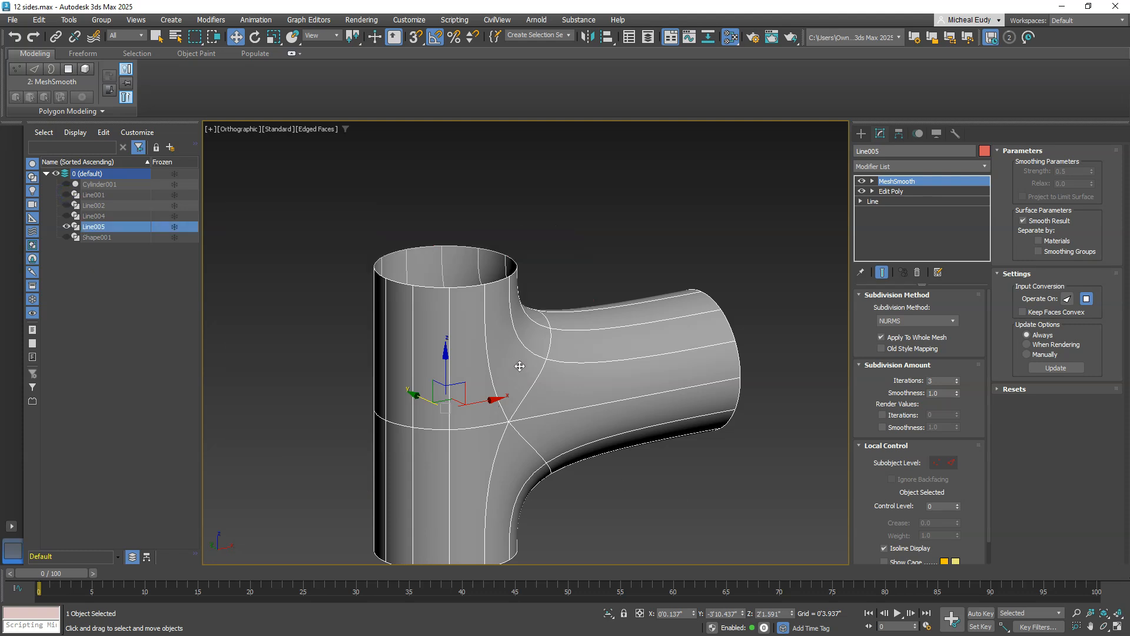
key(f)
scroll(496, 362, up, 5)
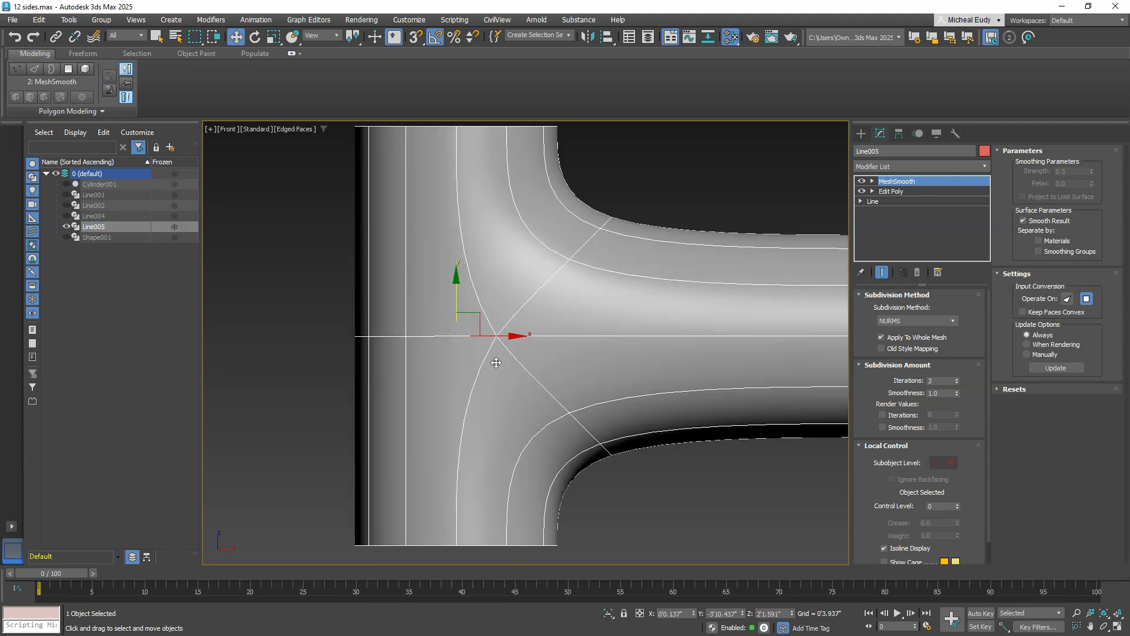
scroll(539, 312, down, 2)
click(862, 181)
click(862, 181)
click(861, 180)
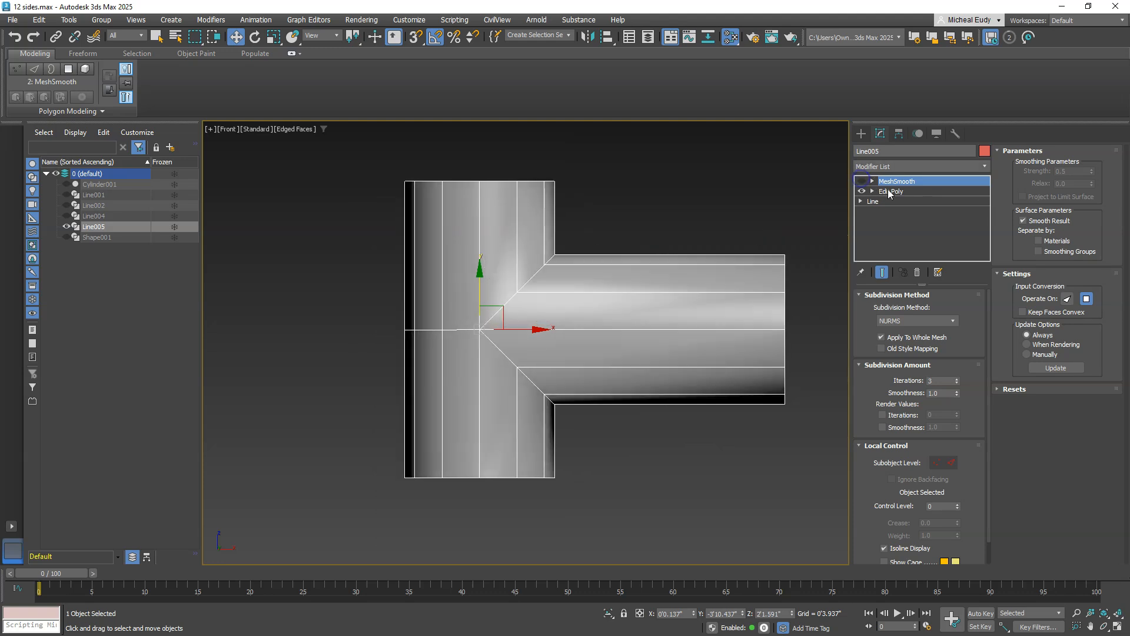
Step: Try a SwiftLoop edge around the branch a short distance from the diagonal junction, and preview it with MeshSmooth on
click(890, 192)
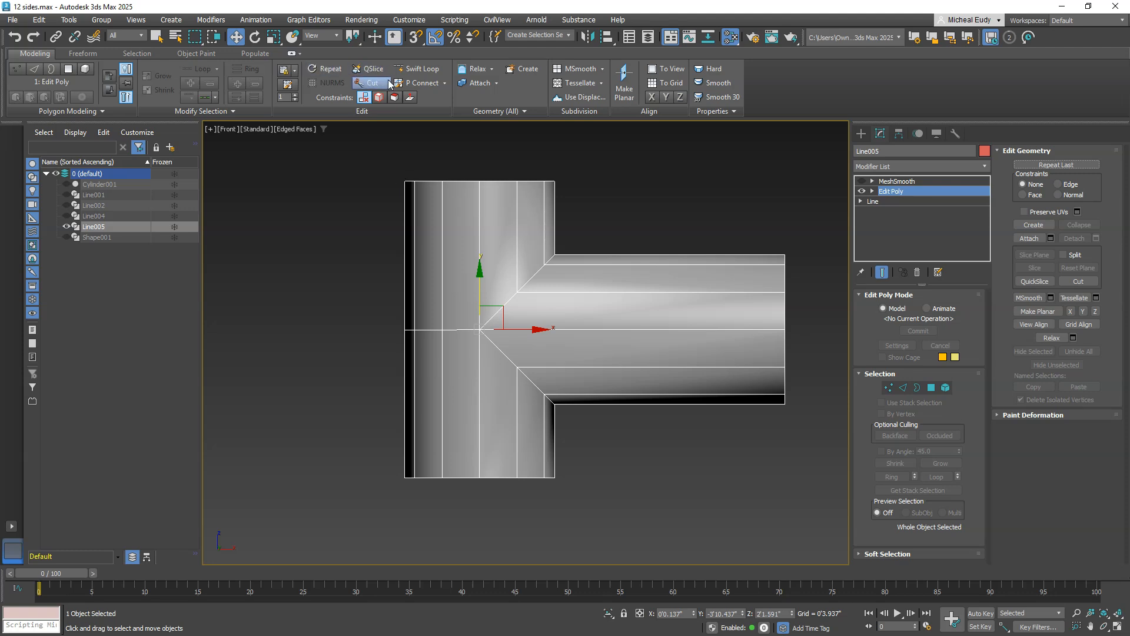
click(418, 69)
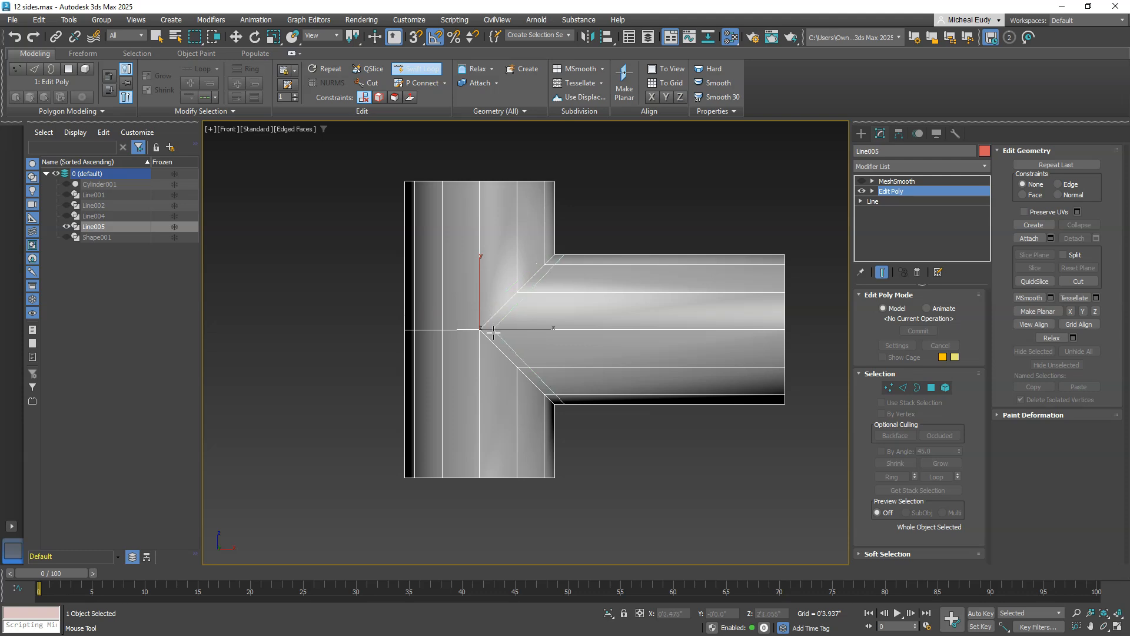
click(493, 333)
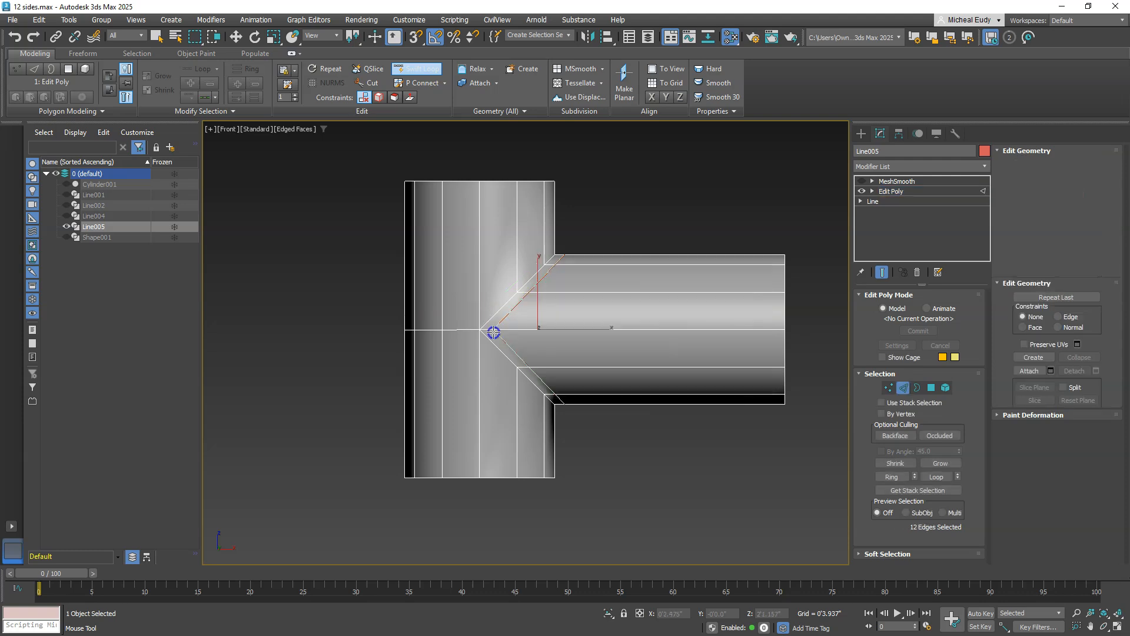
right_click(337, 353)
click(337, 353)
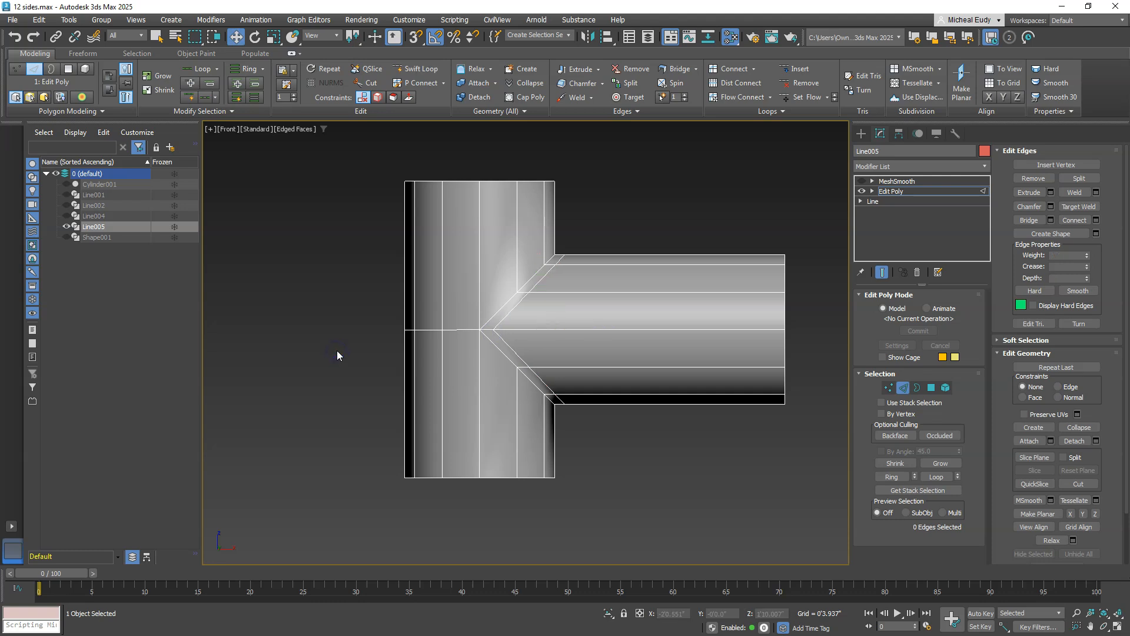
click(903, 388)
click(883, 182)
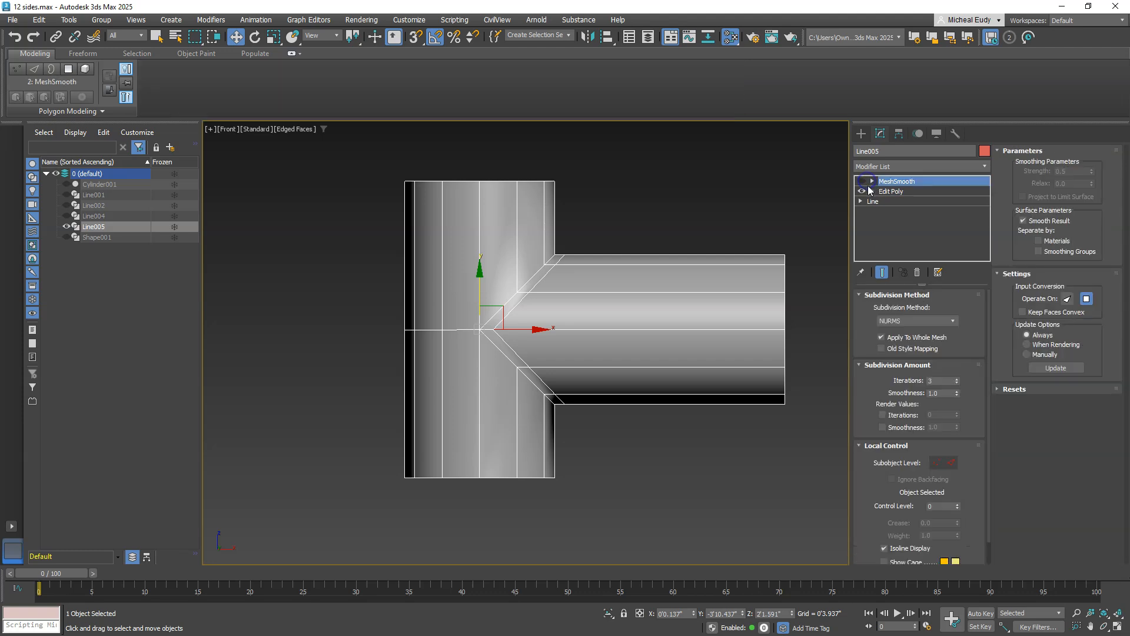
click(863, 181)
scroll(595, 247, up, 2)
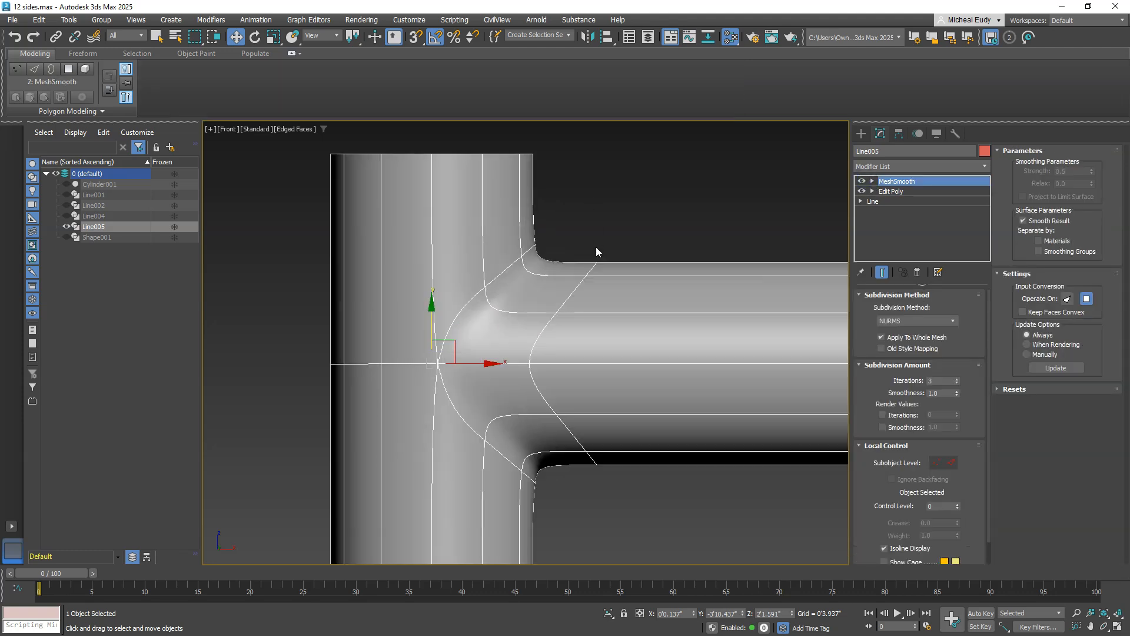
Step: Turn off MeshSmooth and undo the SwiftLoop edge around the branch
click(862, 181)
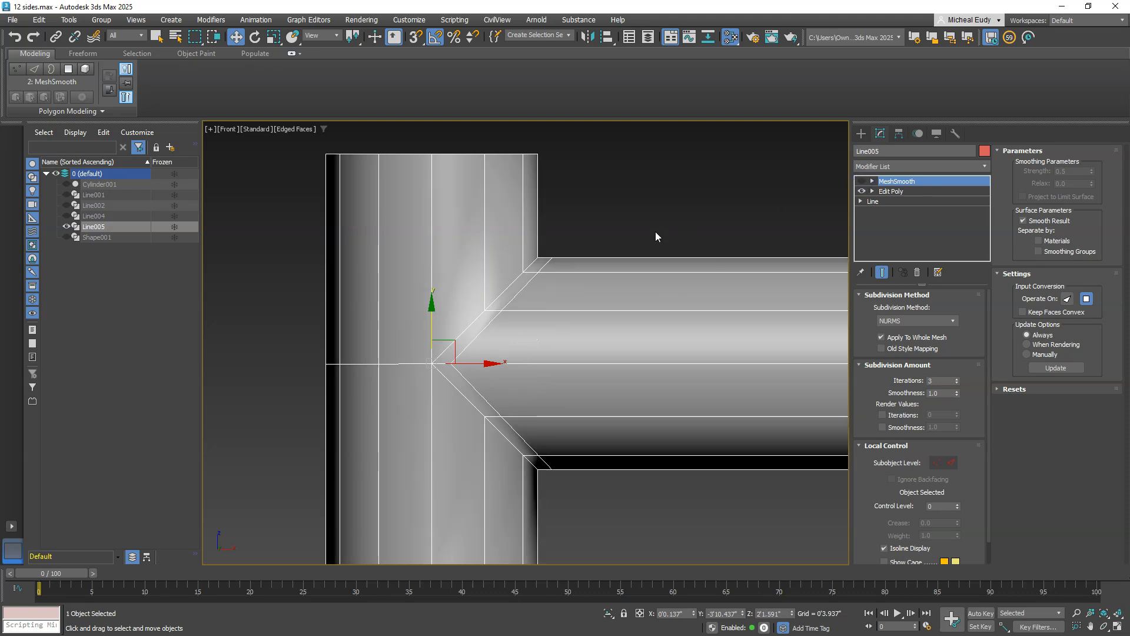
key(ctrl+z)
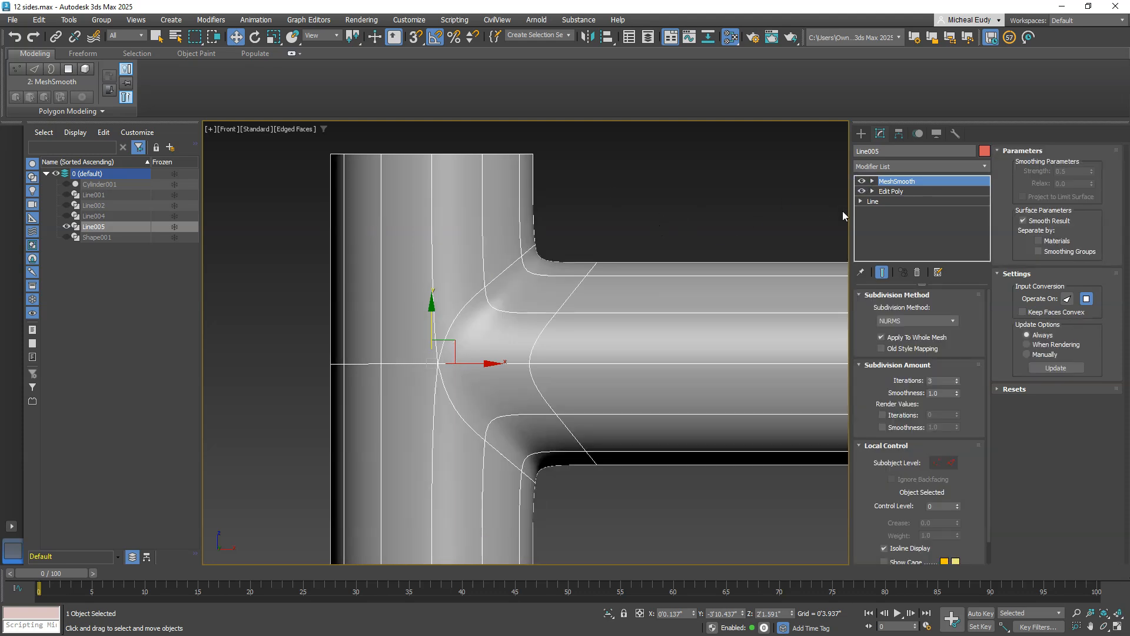
key(ctrl+y)
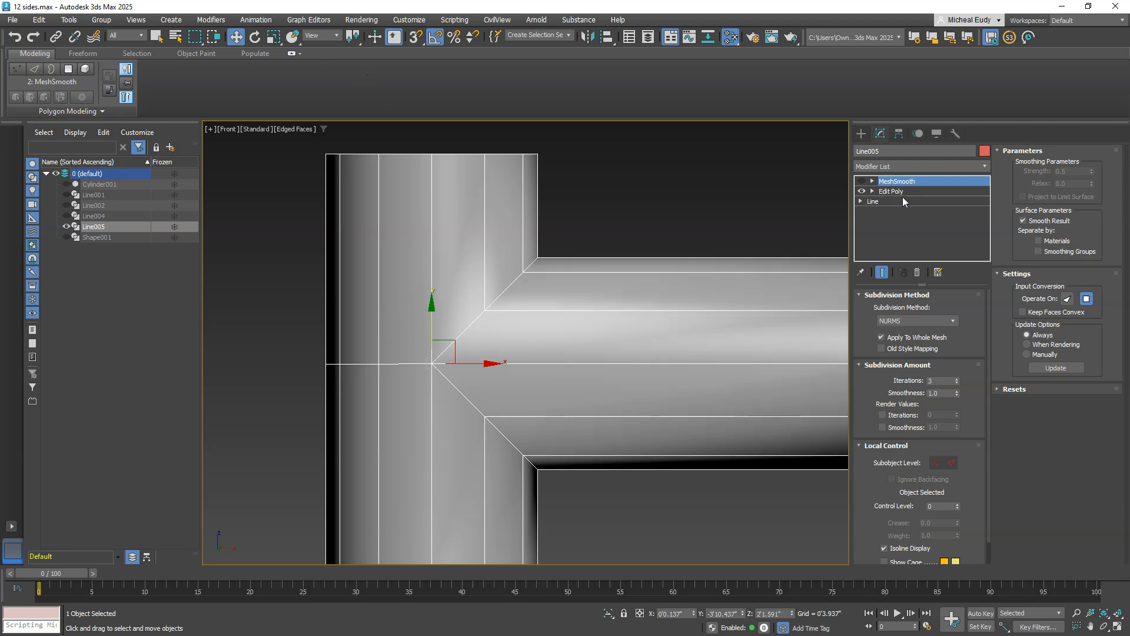
Step: Insert a SwiftLoop edge around the branch, tight against the diagonal junction edges, and leave edge editing
click(901, 192)
click(420, 75)
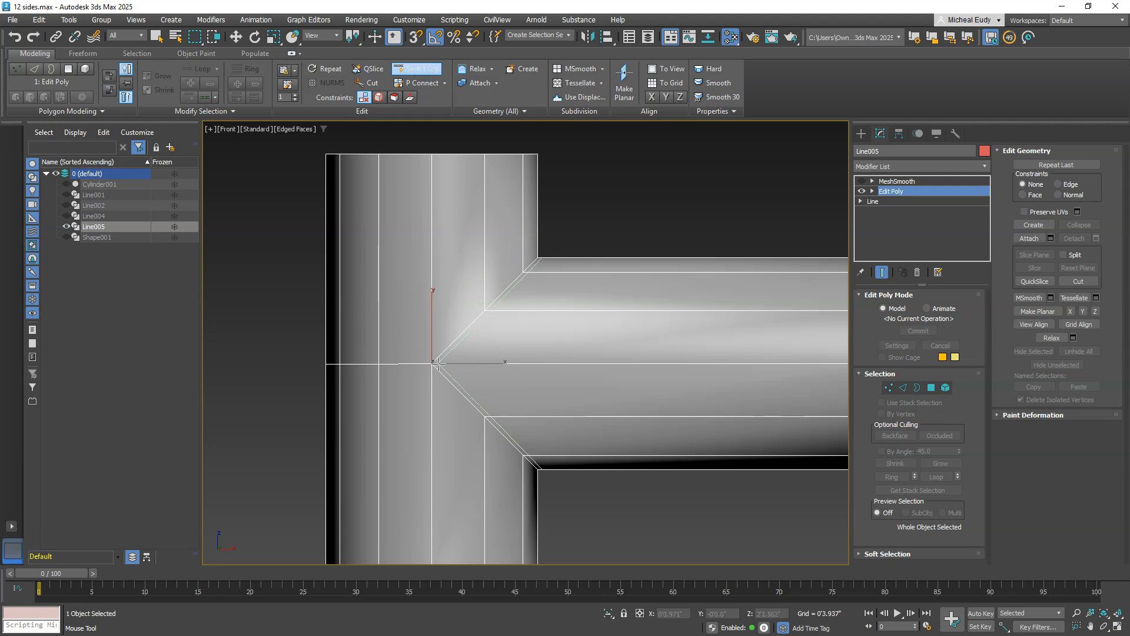
click(436, 365)
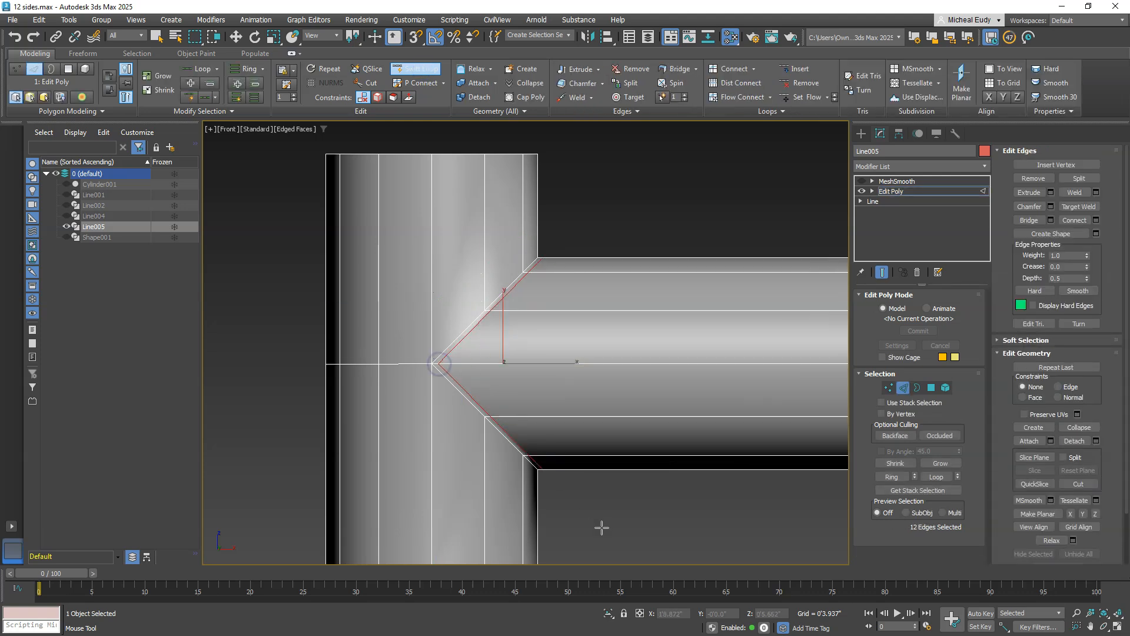
right_click(597, 515)
click(597, 512)
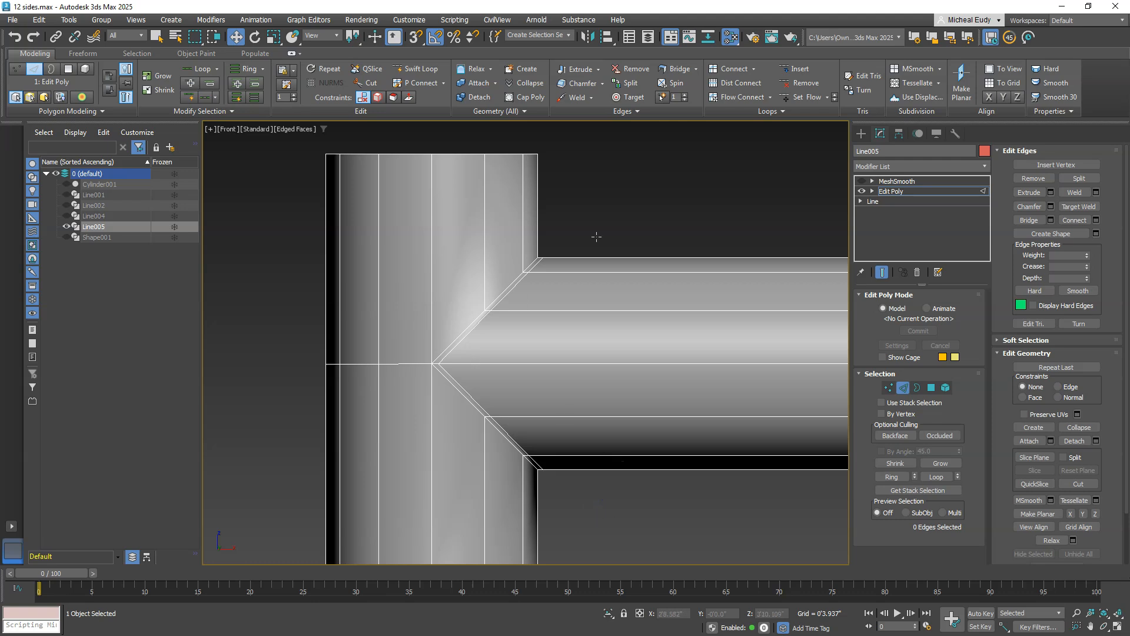
click(896, 191)
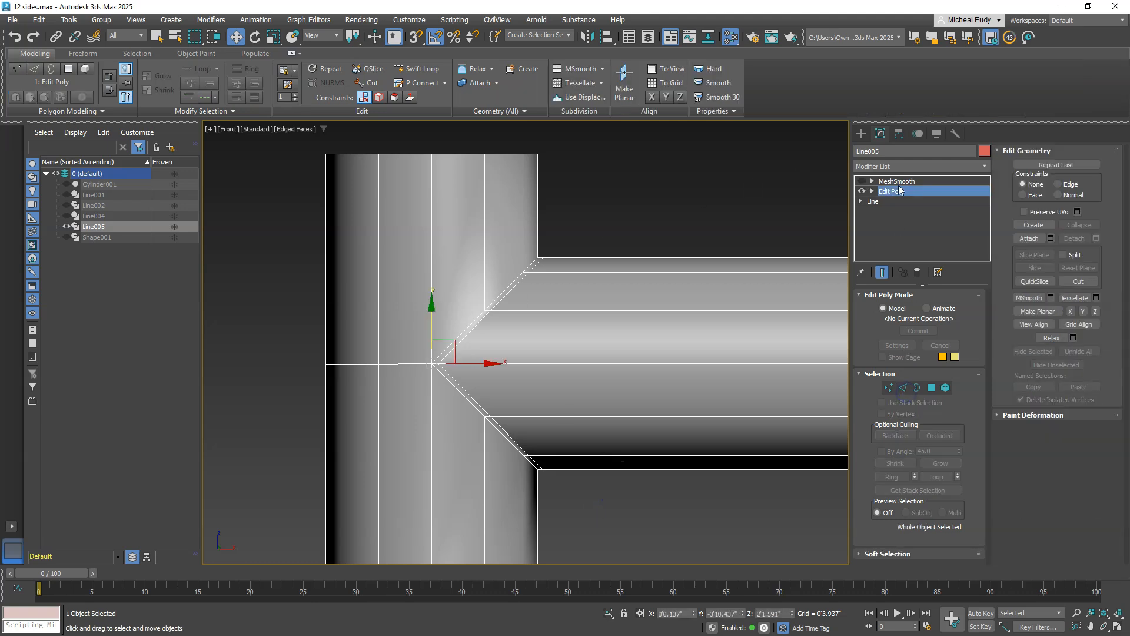
Step: Preview the tighter junction with MeshSmooth on, toggling the wireframe and edged-face display, and turn MeshSmooth off again
click(901, 181)
click(862, 181)
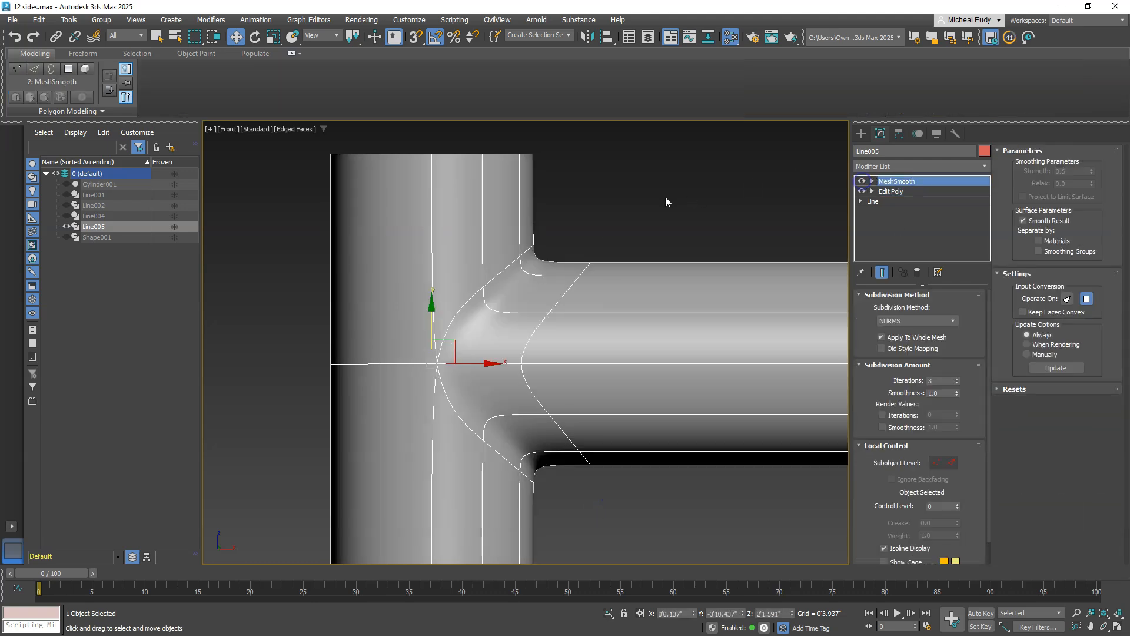
key(F3)
key(F3)
key(F4)
key(F4)
key(F4)
key(F4)
click(861, 181)
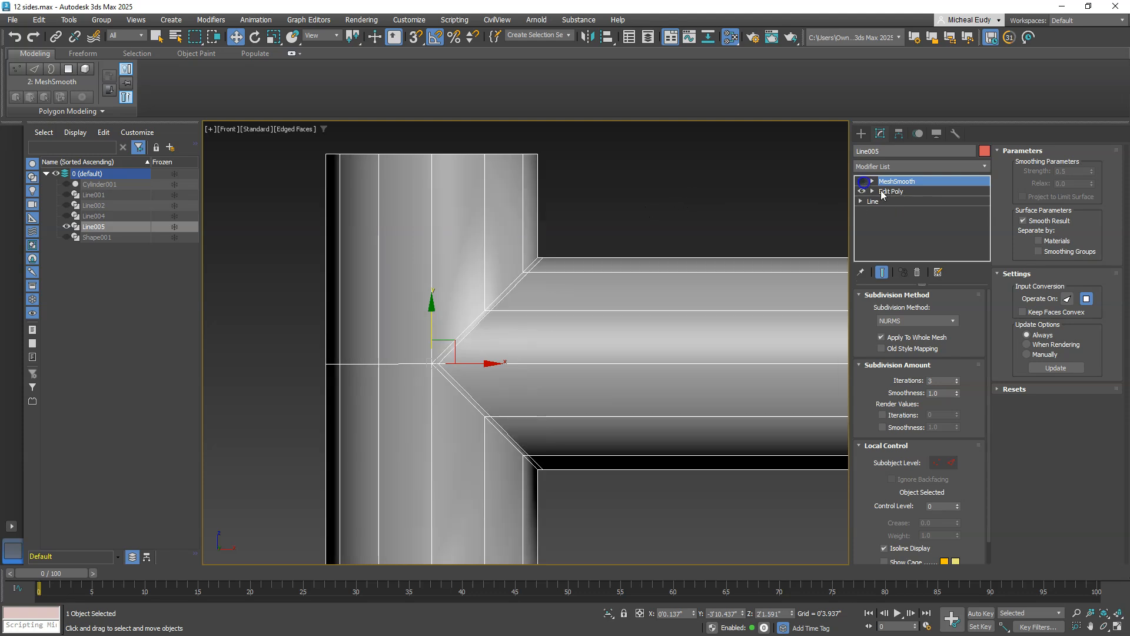
Step: Insert SwiftLoop edges around the pipe just above and just below the horizontal edge, following the diagonal junction
key(1)
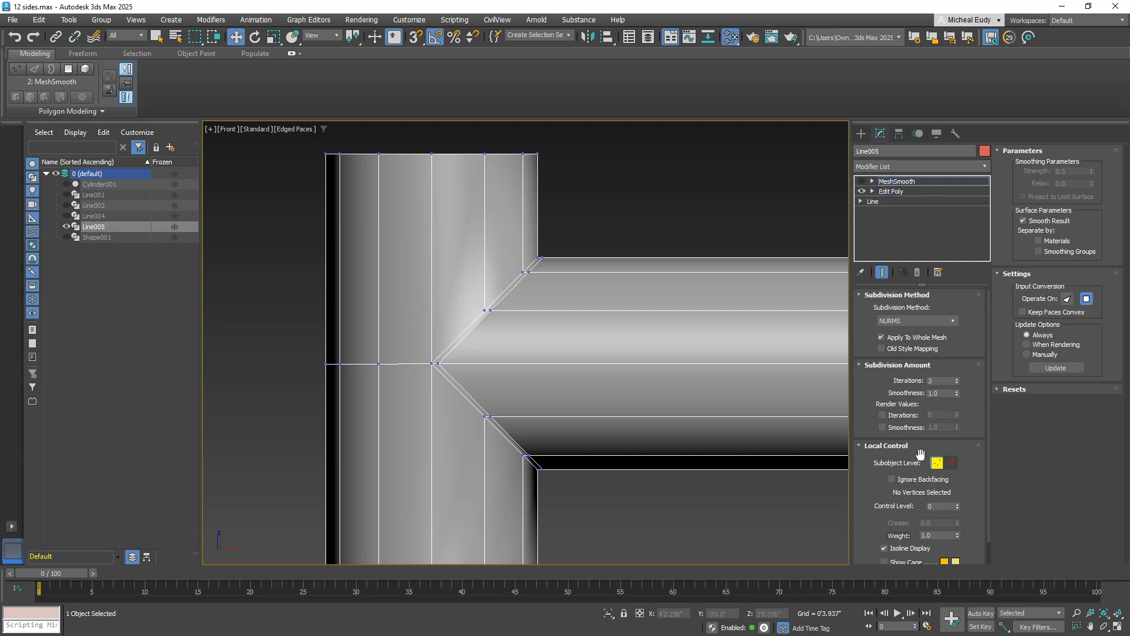
click(936, 463)
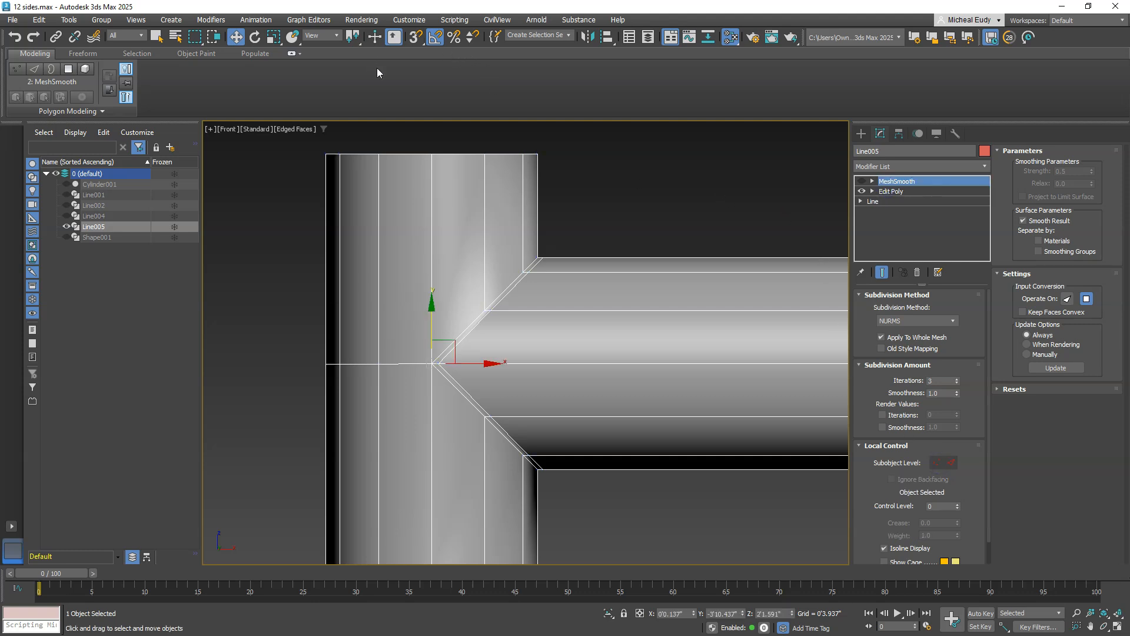
click(906, 191)
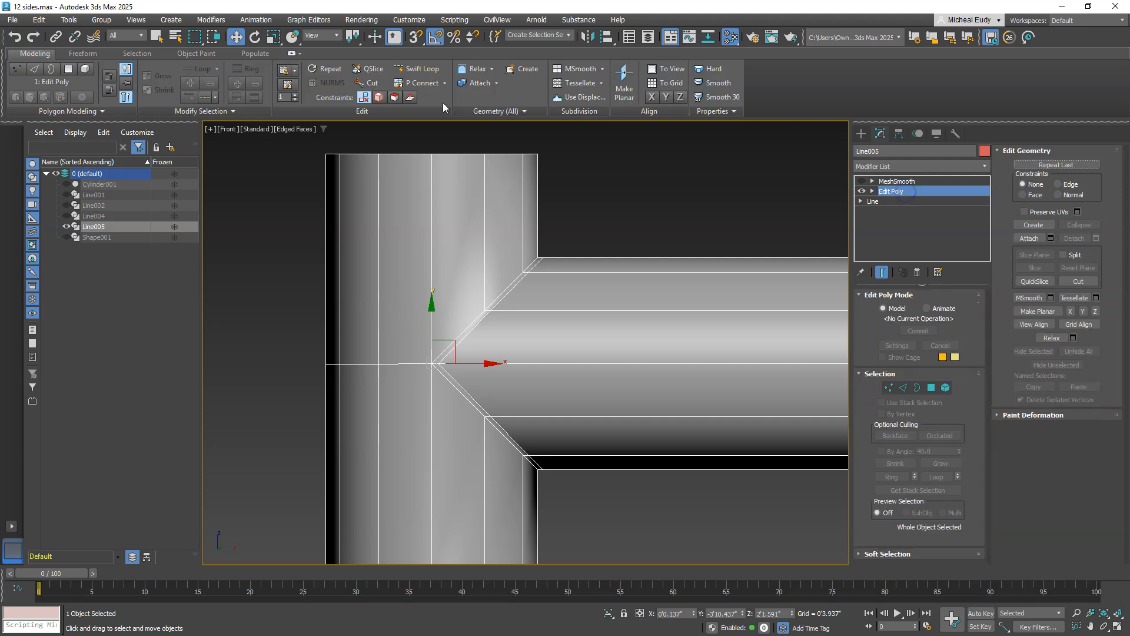
click(409, 71)
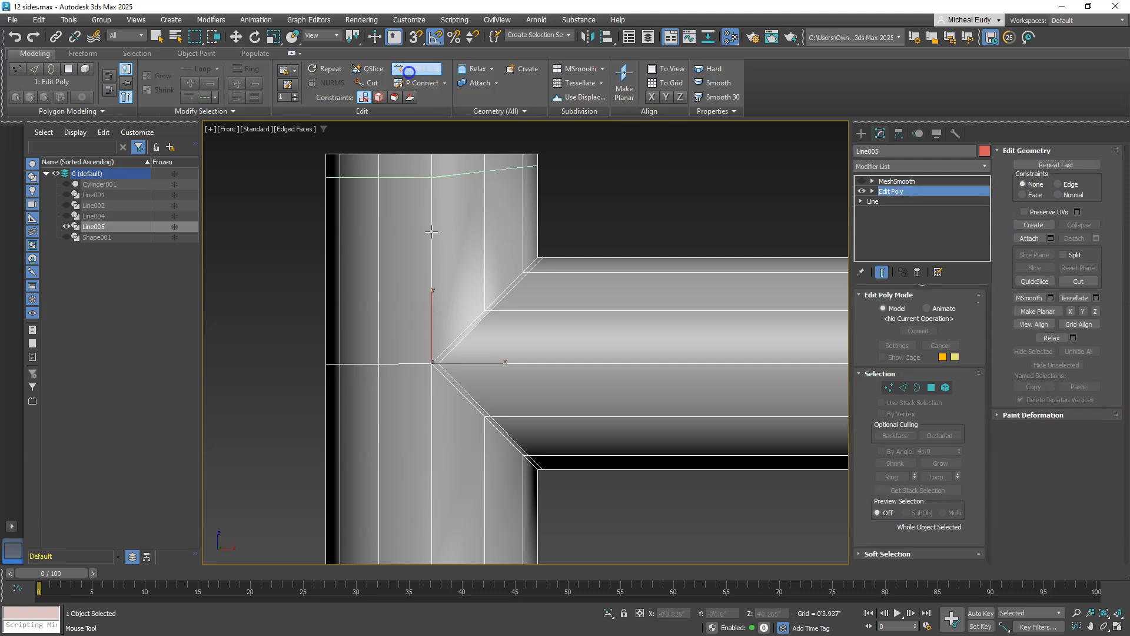
click(419, 349)
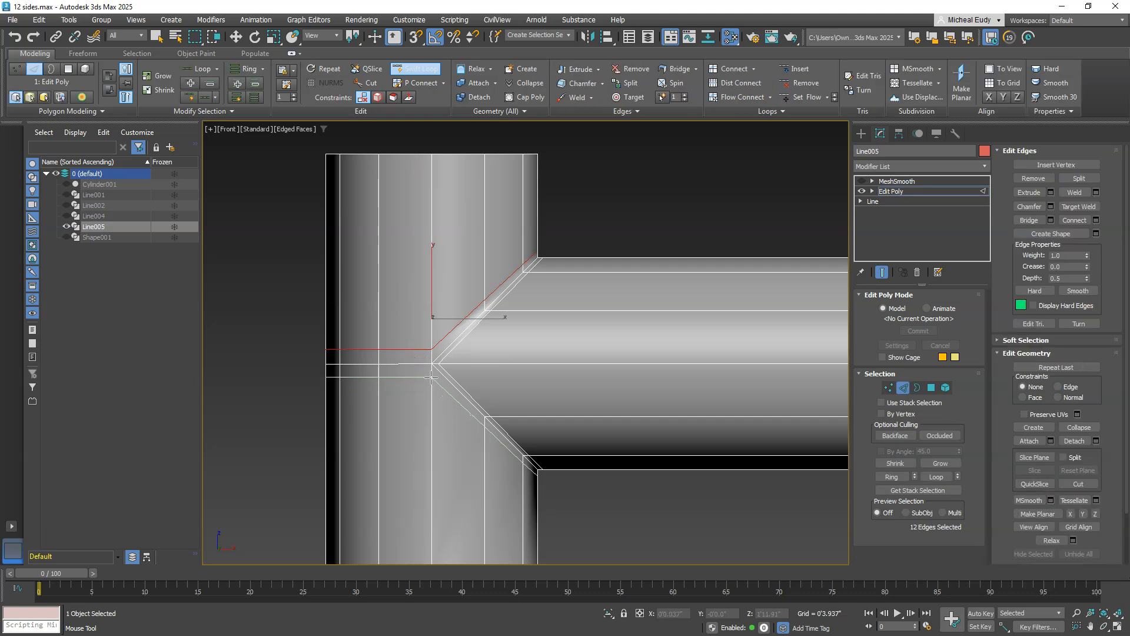
key(w)
middle_drag(295, 390, 299, 336)
click(305, 309)
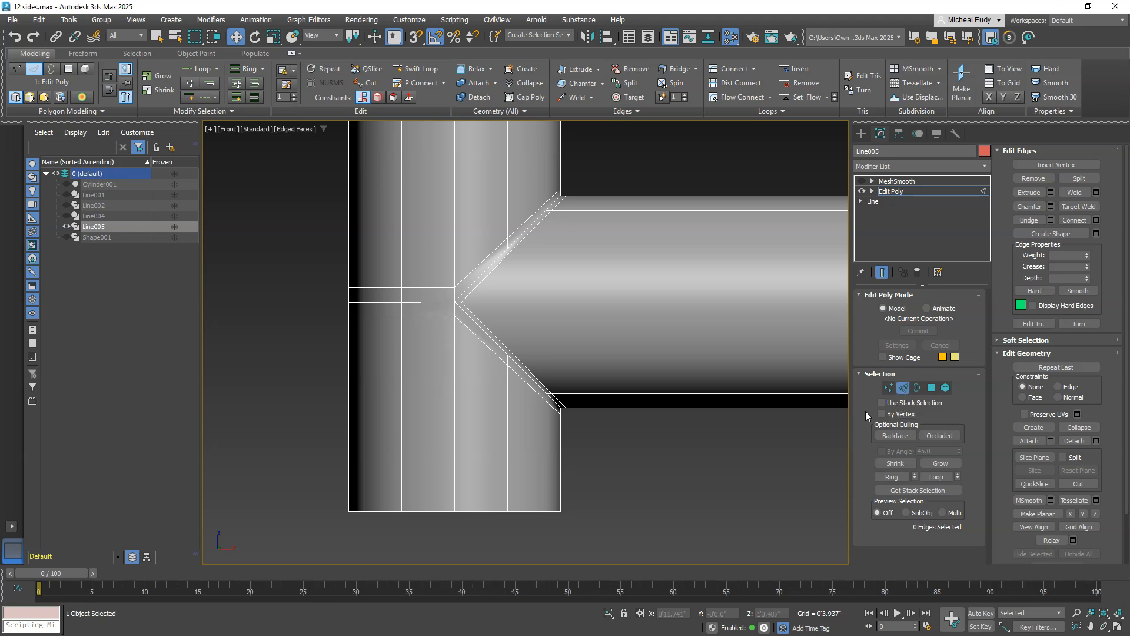
Step: Select the lower SwiftLoop, exclude its diagonal junction edges, and move its outer-half edges farther down the vertical pipe
right_click(300, 334)
click(654, 480)
double_click(422, 318)
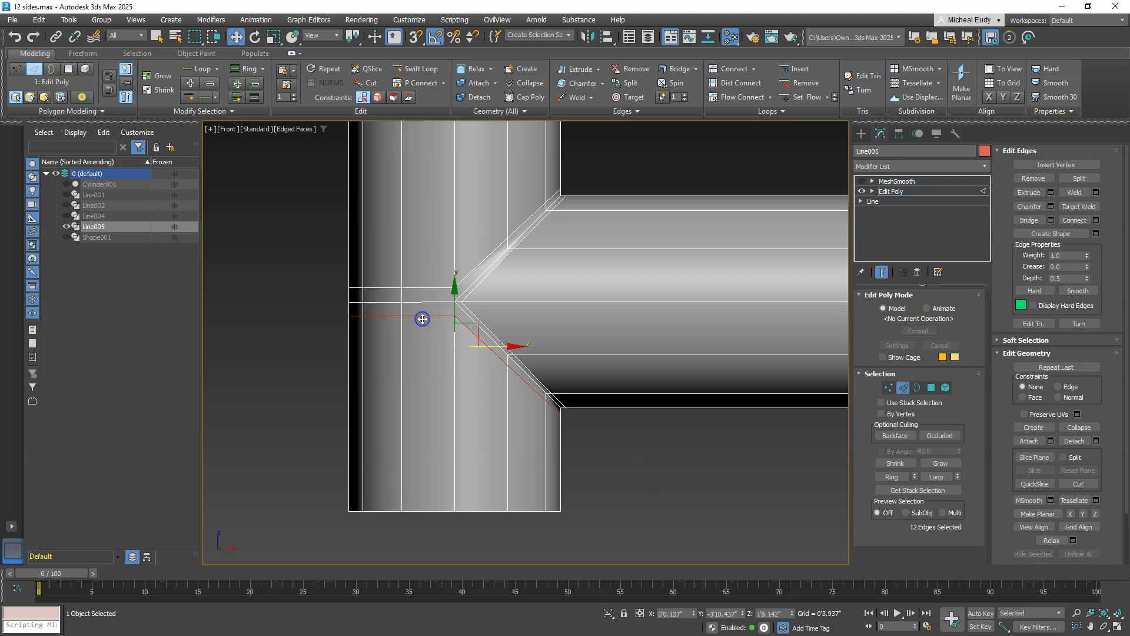
alt+drag(618, 483, 479, 318)
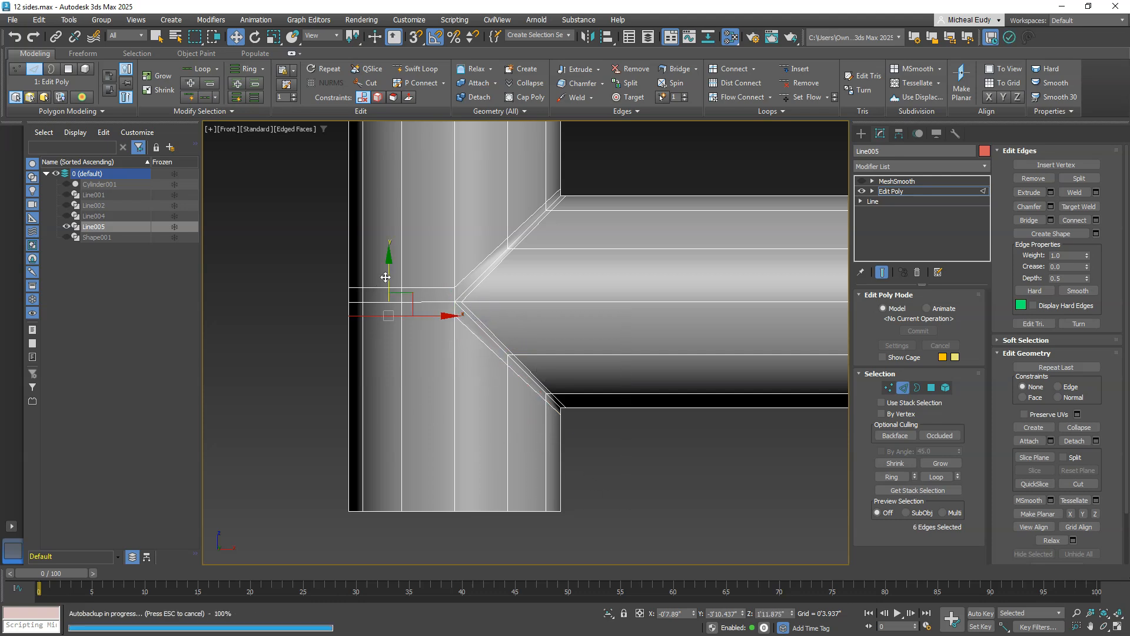
drag(389, 266, 390, 315)
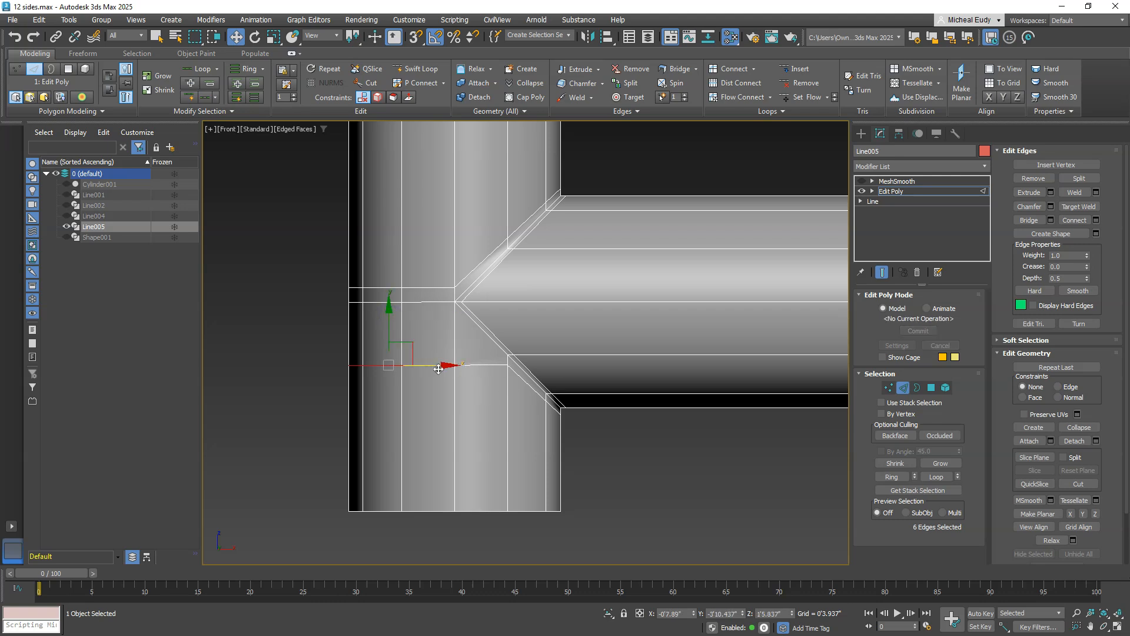
Step: Select only the outer-half edges of the upper SwiftLoop, move them farther up the vertical pipe, and leave edge editing
double_click(425, 288)
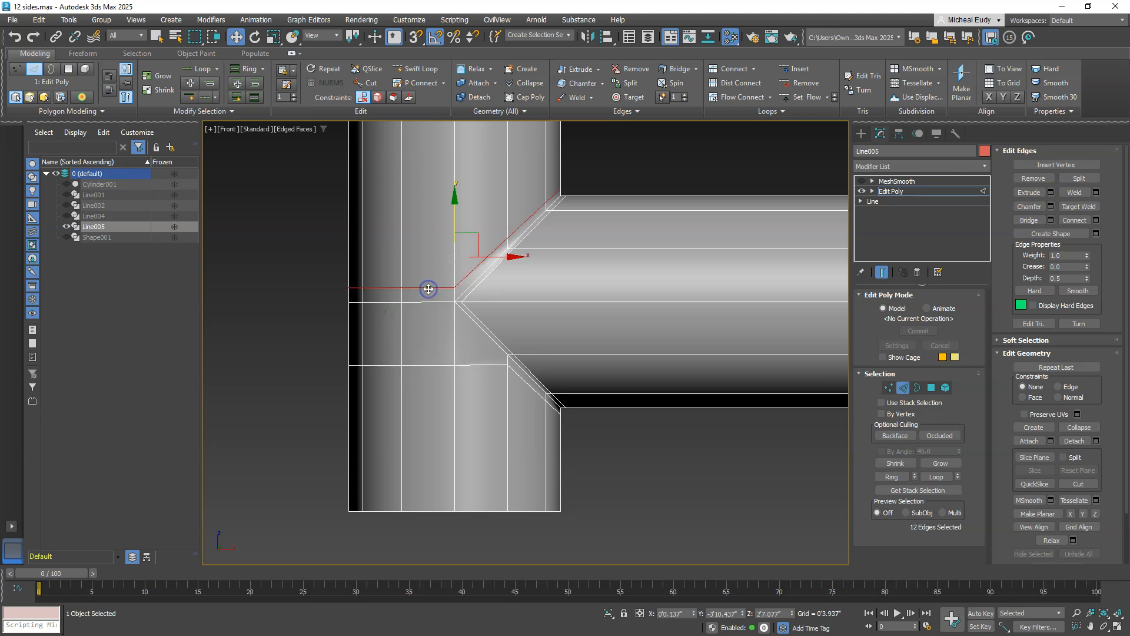
key(ctrl+z)
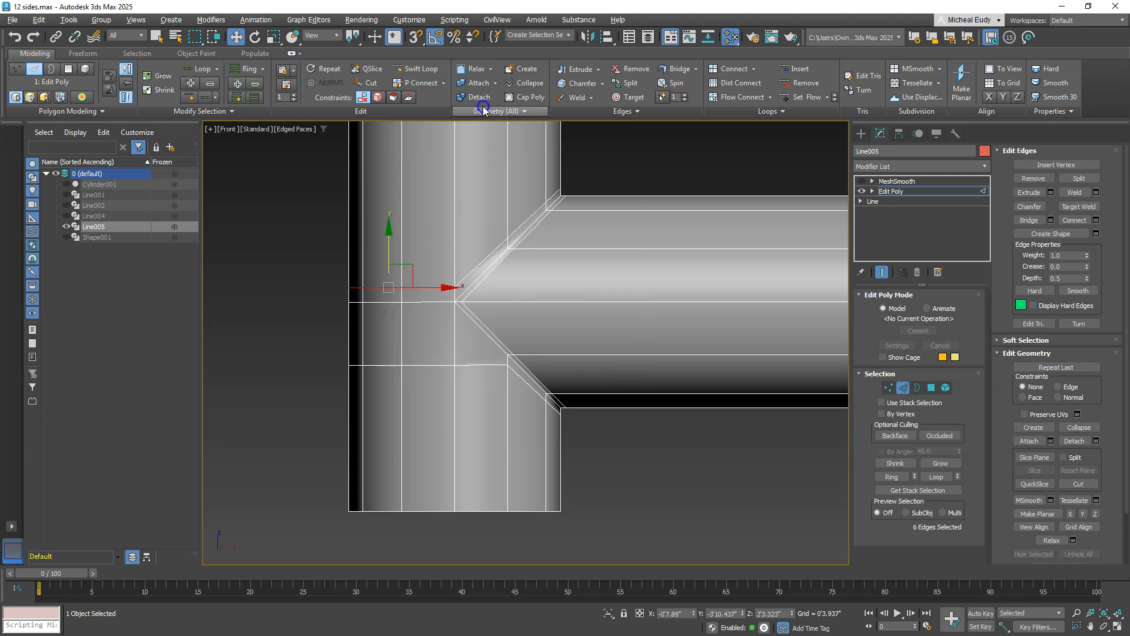
drag(385, 257, 389, 208)
click(906, 386)
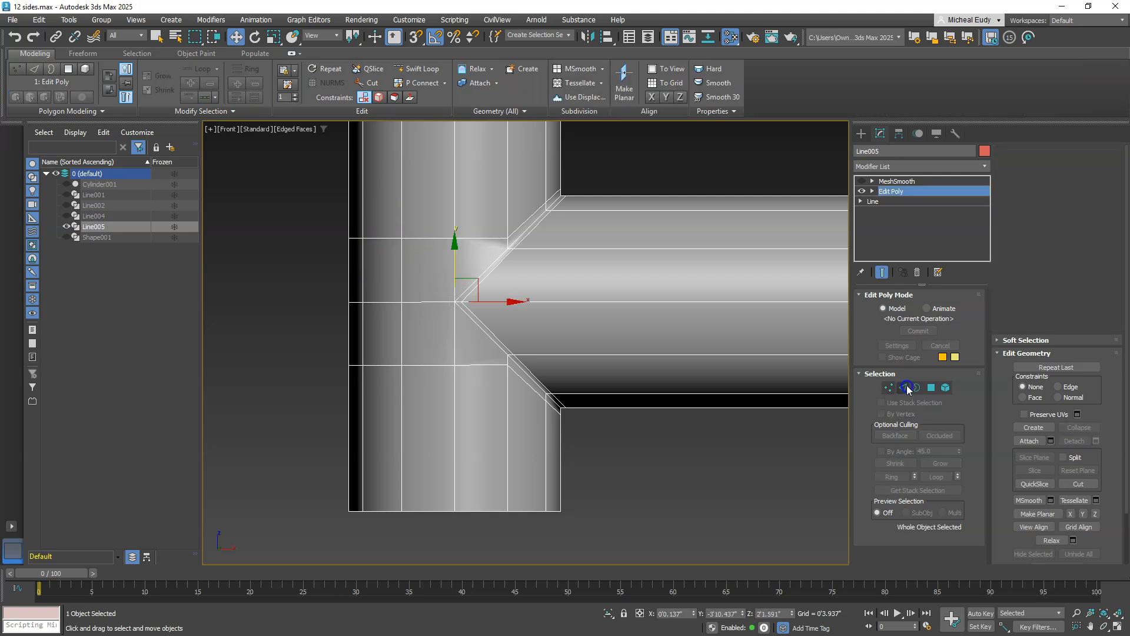
Step: Preview the spread loops with MeshSmooth on, inspecting the junction with and without edged faces, and turn MeshSmooth off
click(861, 181)
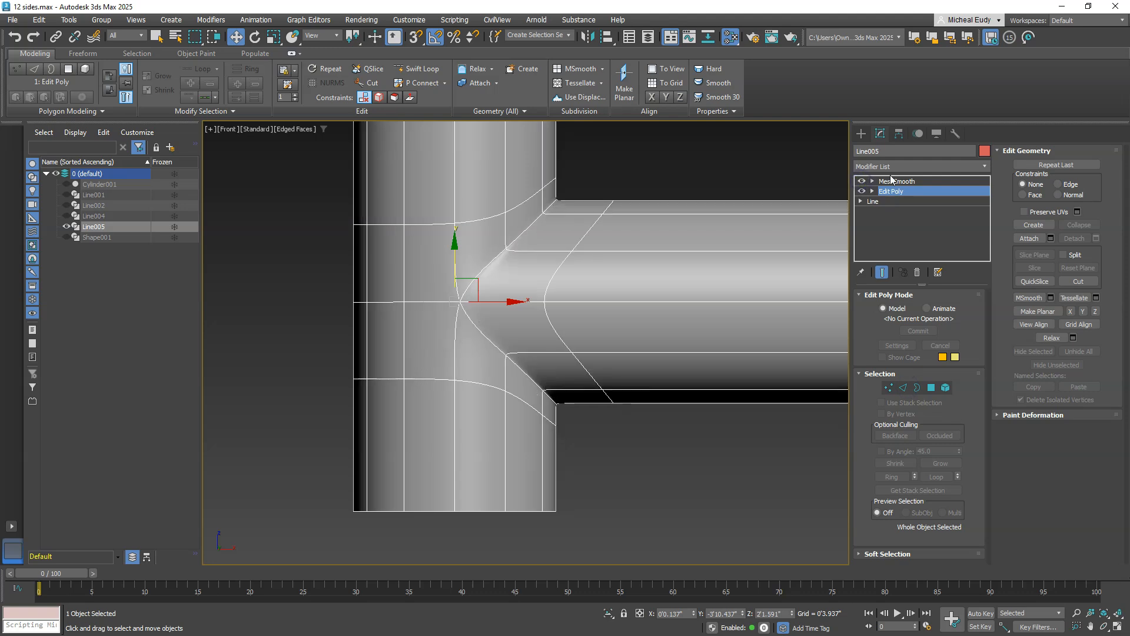
click(891, 181)
key(F4)
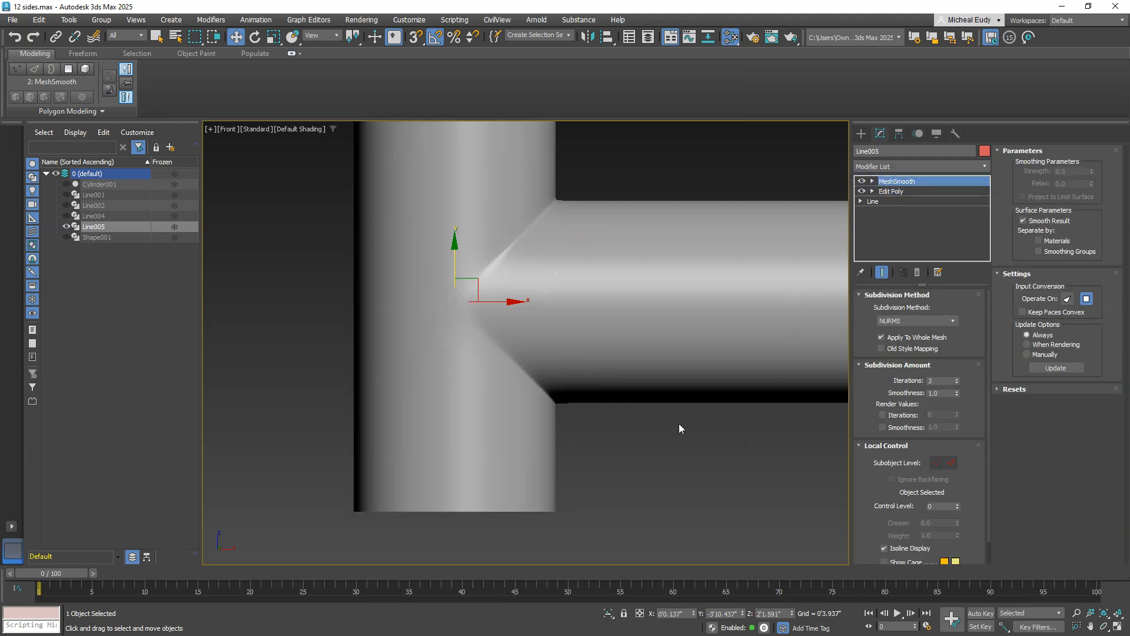
scroll(548, 399, down, 3)
mouse_move(560, 364)
alt+middle_down()
mouse_move(563, 348)
mouse_move(537, 328)
mouse_move(575, 343)
mouse_move(576, 331)
mouse_move(565, 348)
mouse_move(508, 325)
mouse_move(487, 333)
mouse_move(555, 338)
alt+middle_up()
key(F3)
key(F3)
key(F4)
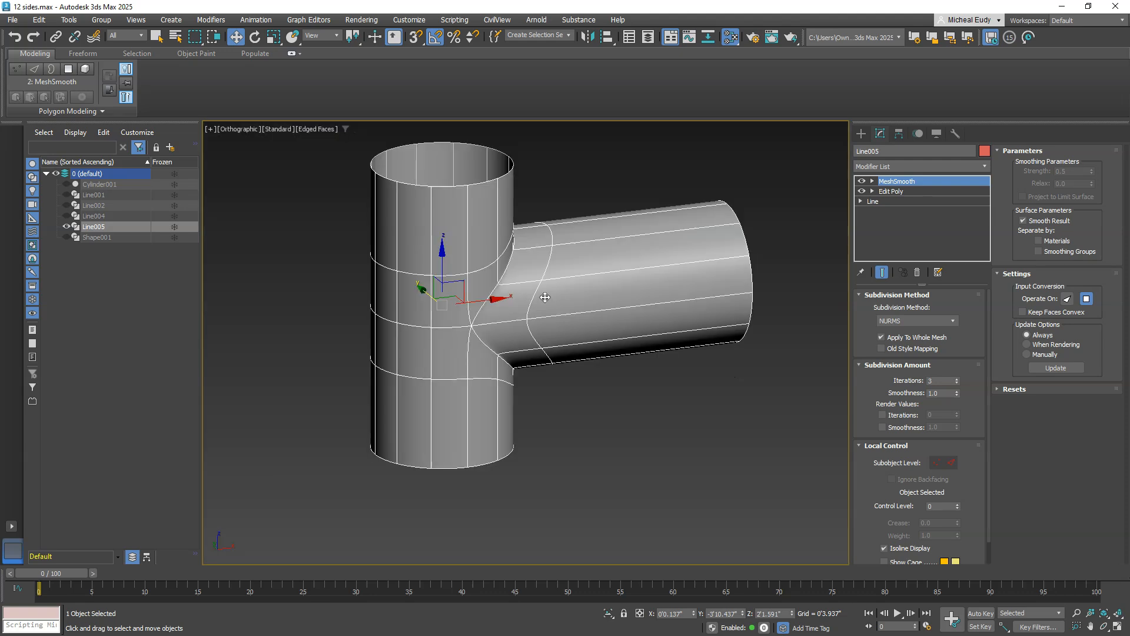
click(862, 180)
Step: Set the Edit Poly vertex constraint to Edge and slide the lower loop's two vertices beside the diagonal junction down the pipe
alt+middle_drag(538, 304, 535, 356)
scroll(515, 353, up, 5)
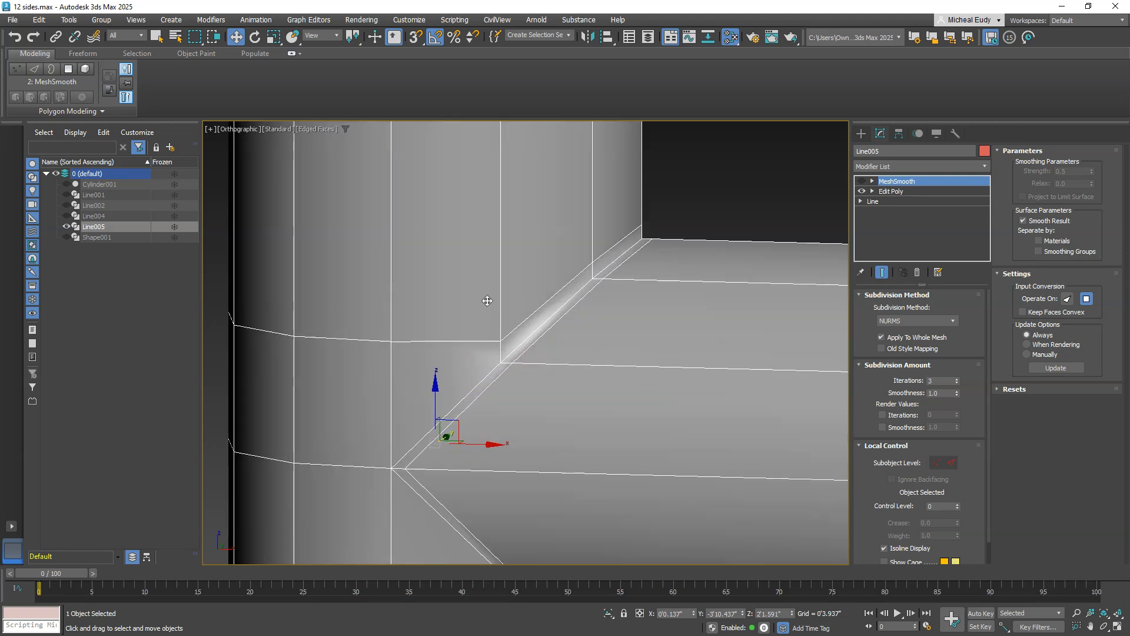
click(902, 192)
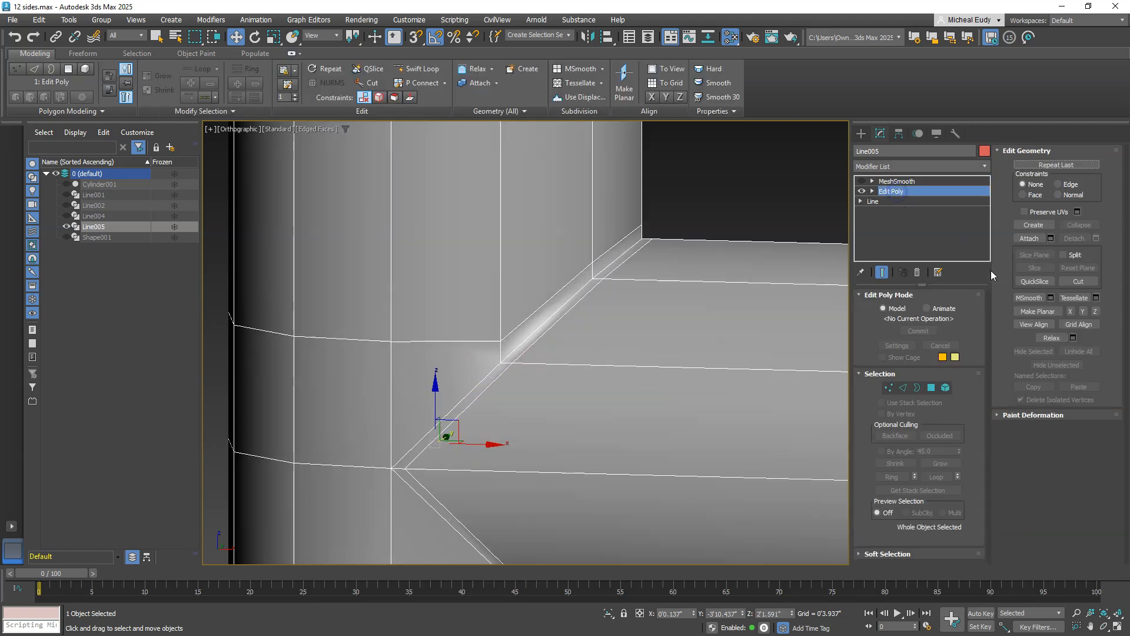
click(889, 388)
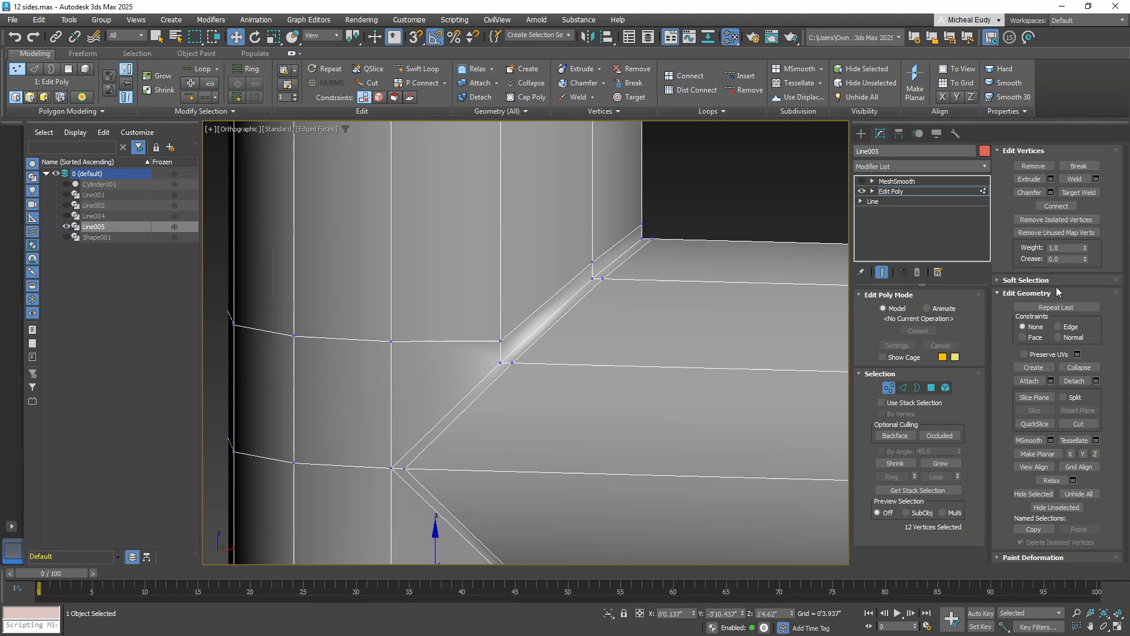
click(1061, 327)
key(f)
scroll(503, 276, up, 3)
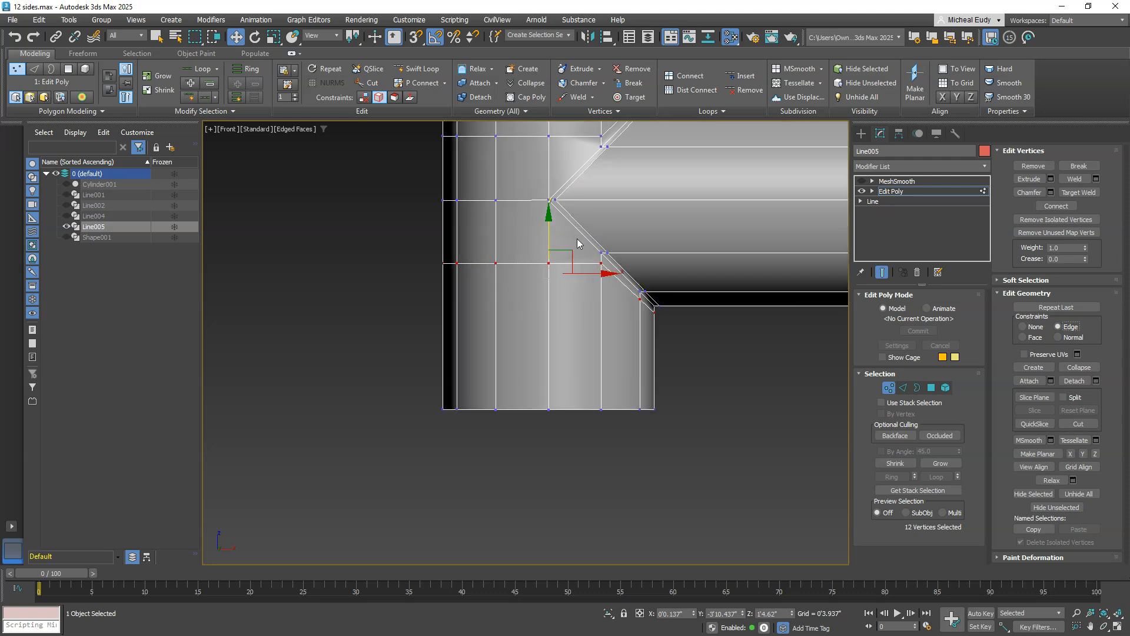
scroll(589, 239, up, 6)
middle_drag(723, 238, 611, 102)
drag(531, 310, 463, 202)
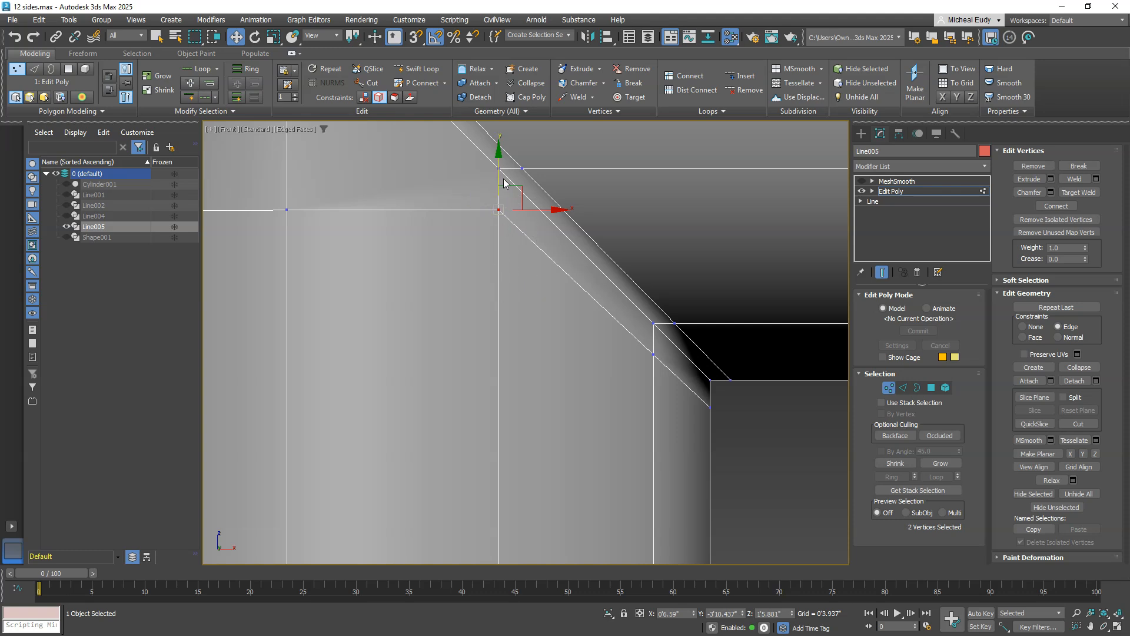
drag(498, 153, 500, 228)
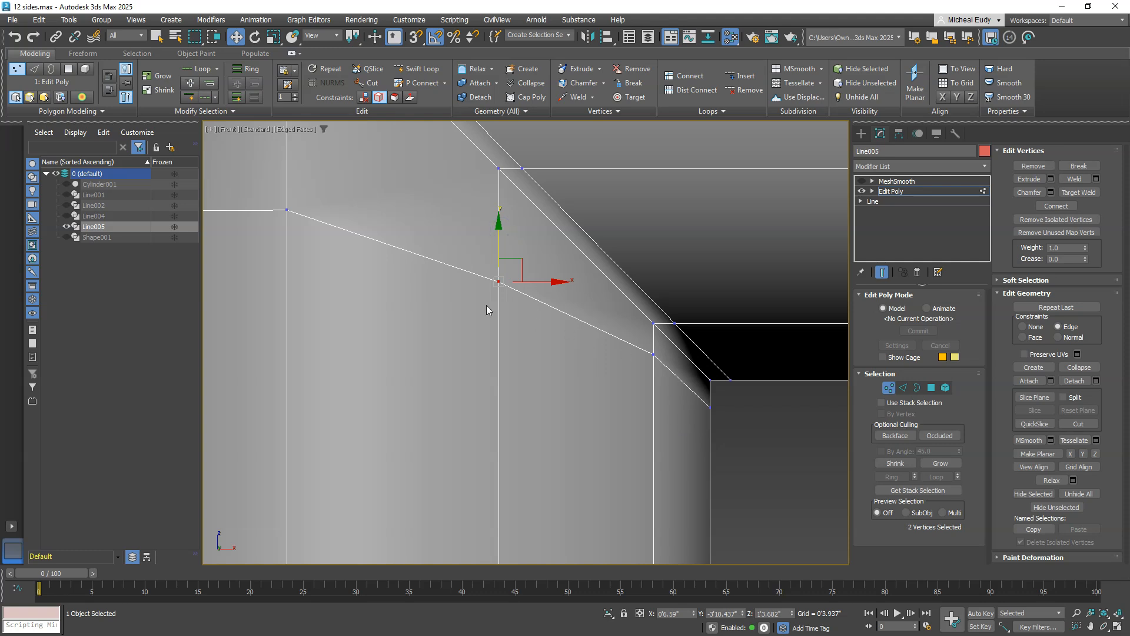
Step: Slide the upper loop's two matching vertices beside the diagonal junction up the pipe and leave vertex editing
mouse_move(609, 209)
middle_down()
mouse_move(618, 459)
mouse_move(629, 488)
mouse_move(633, 448)
middle_up()
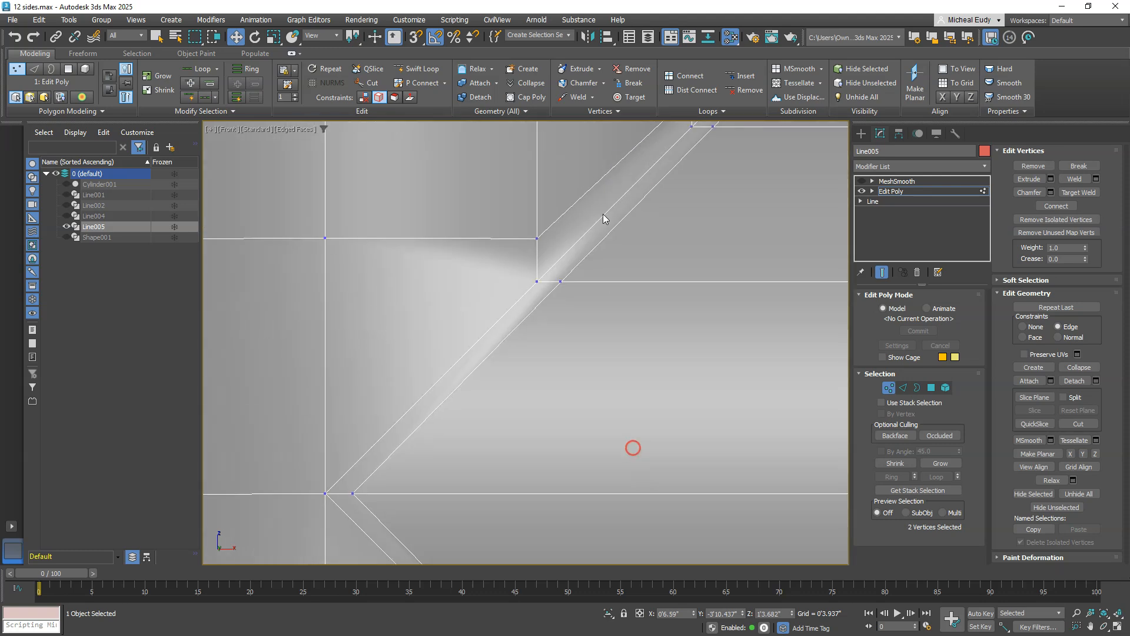
middle_drag(606, 189, 604, 277)
drag(514, 281, 541, 348)
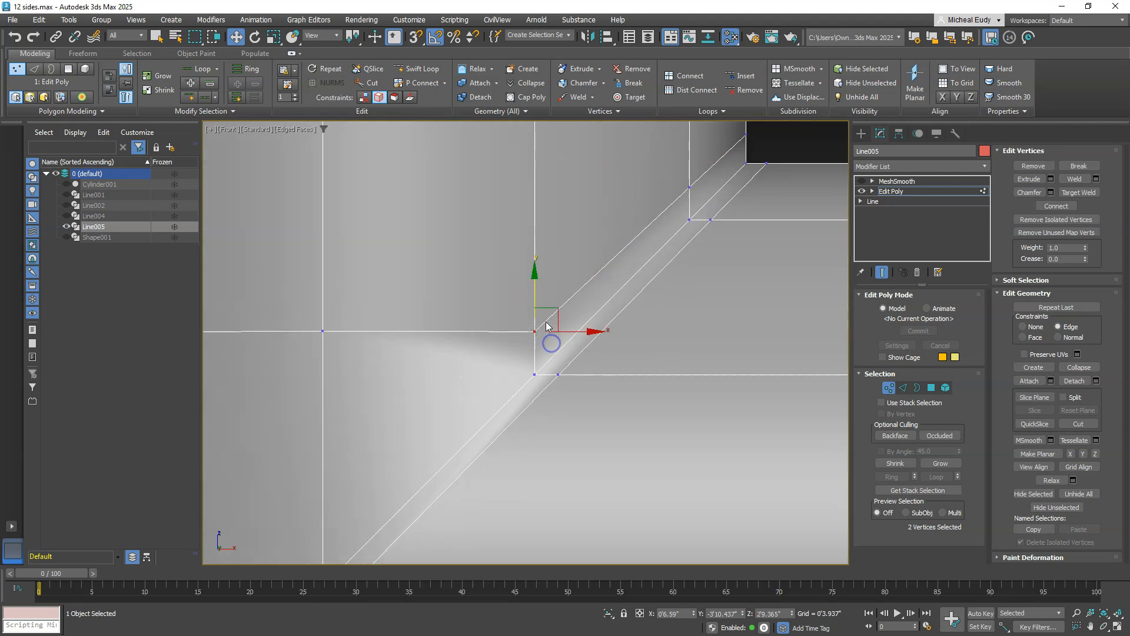
drag(535, 302, 531, 240)
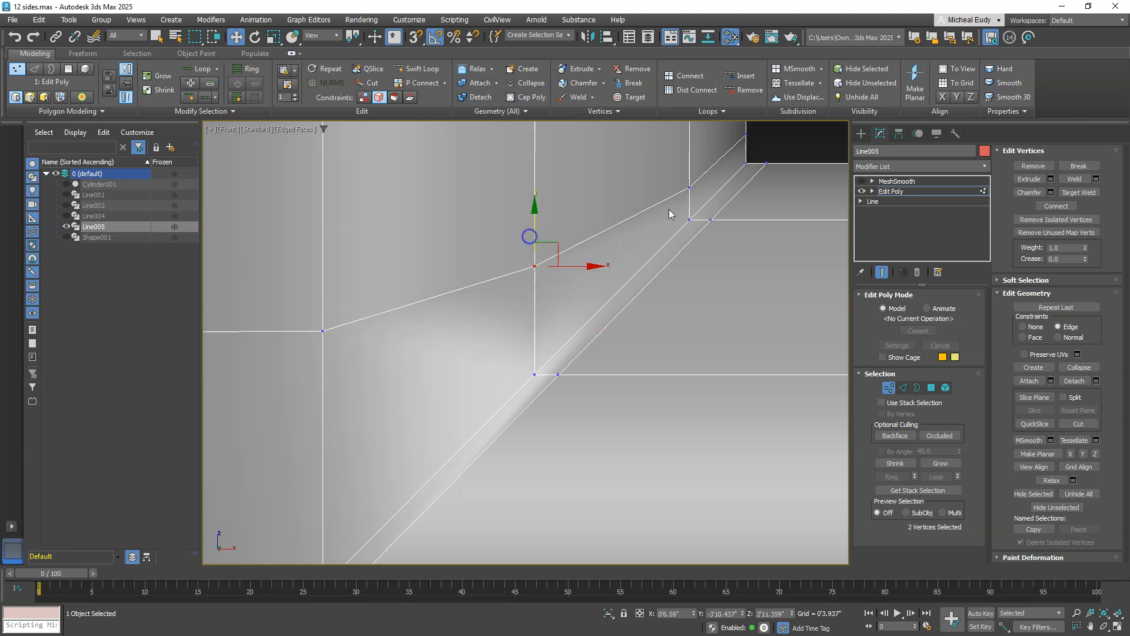
click(888, 388)
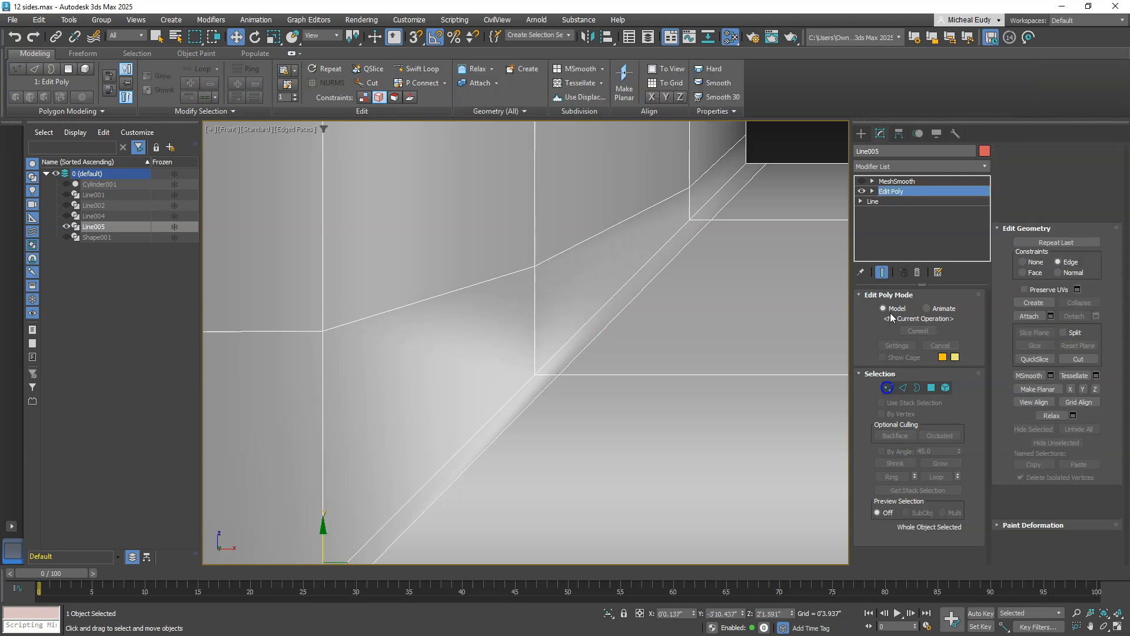
Step: Preview the adjusted junction vertices with MeshSmooth on, with edged faces hidden and shown, and turn MeshSmooth off
click(862, 181)
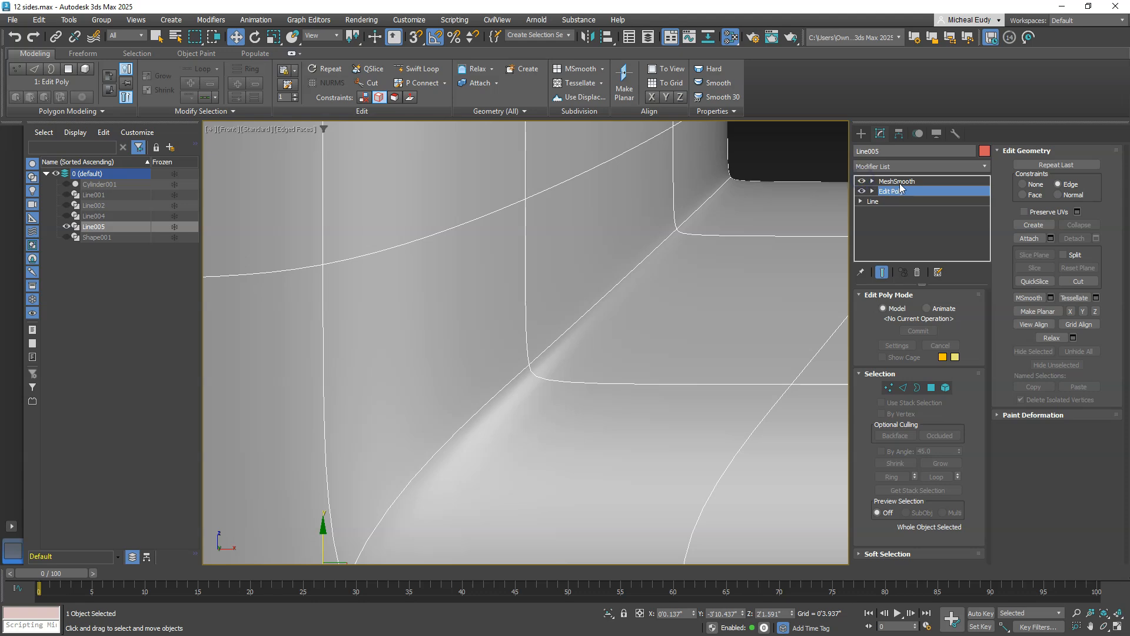
click(897, 180)
key(F4)
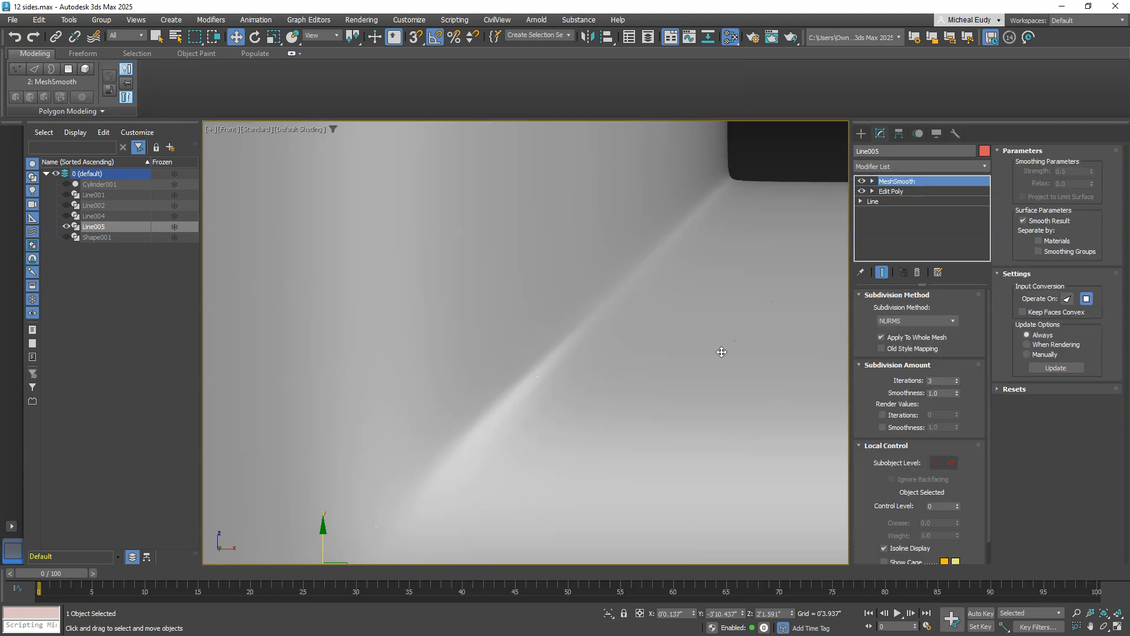
scroll(648, 389, down, 5)
middle_drag(619, 348, 552, 303)
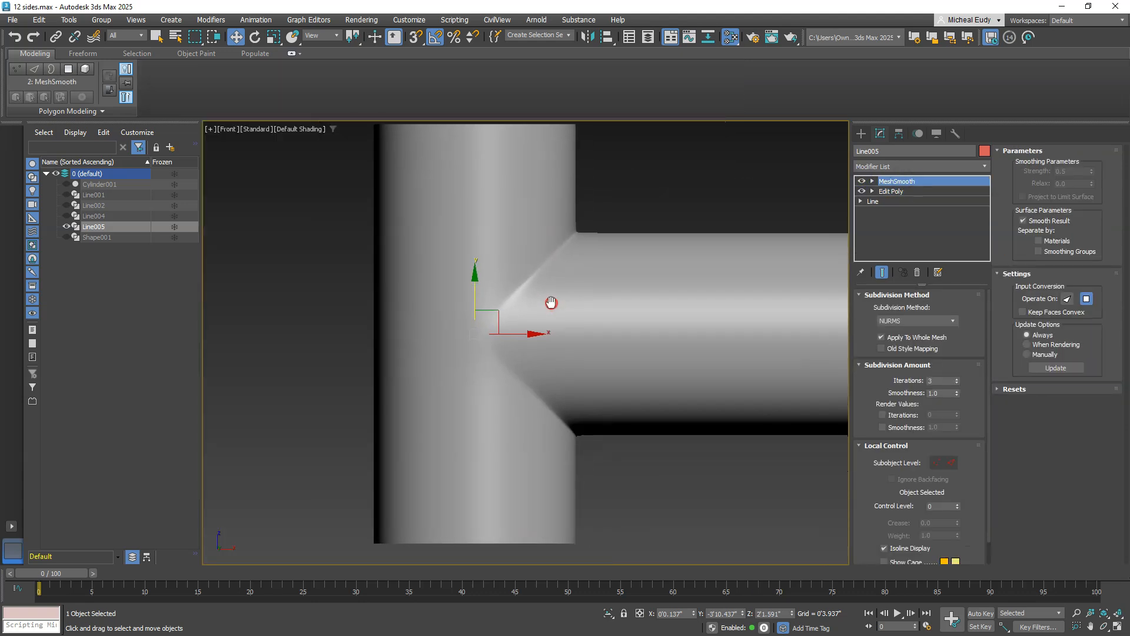
scroll(552, 303, up, 2)
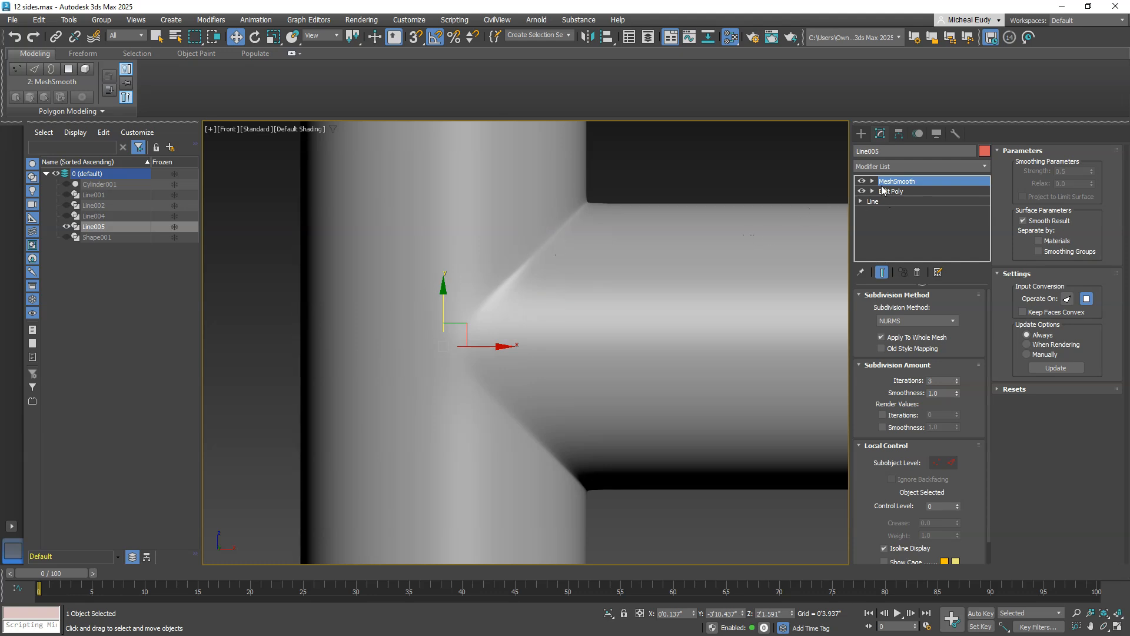
key(F4)
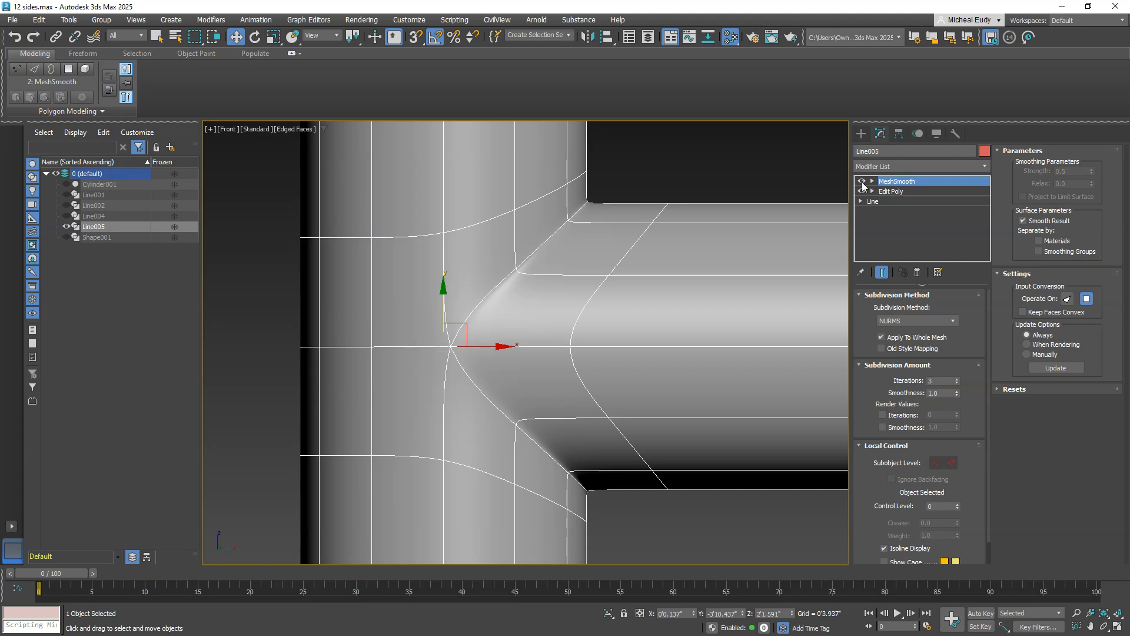
click(862, 182)
Step: Examine the unsmoothed Edit Poly junction by switching between plain shading, edged faces and wireframe to check its surface shading
click(883, 191)
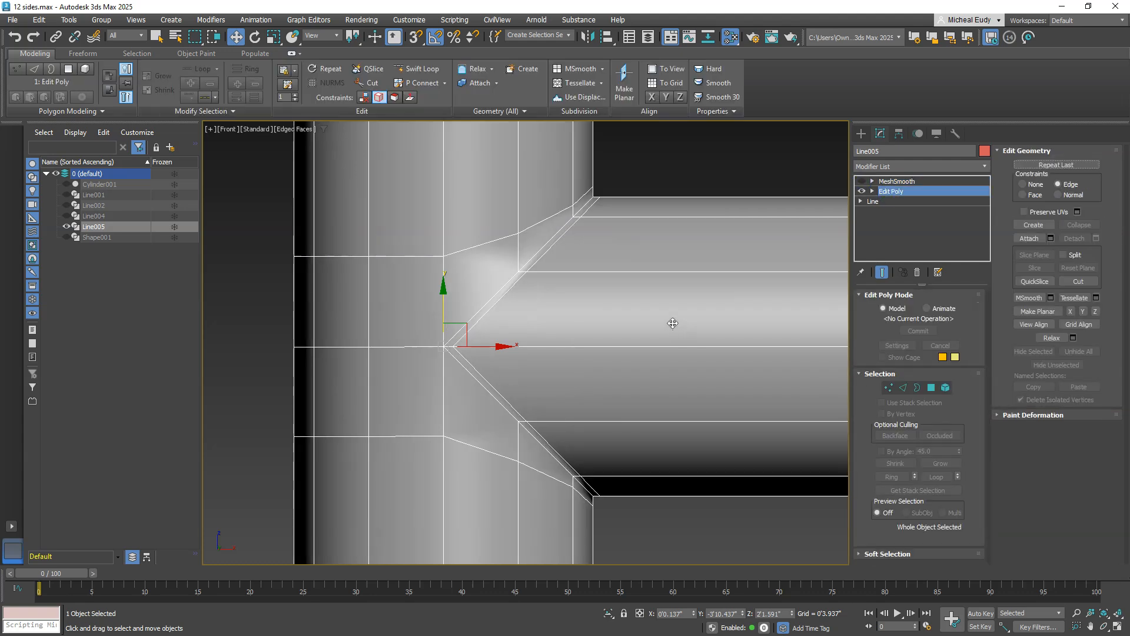
key(F4)
key(F4)
key(F4)
key(F4)
key(F3)
key(F3)
mouse_move(661, 234)
middle_down()
mouse_move(647, 252)
mouse_move(582, 258)
middle_up()
key(F4)
scroll(637, 222, down, 3)
scroll(586, 258, up, 2)
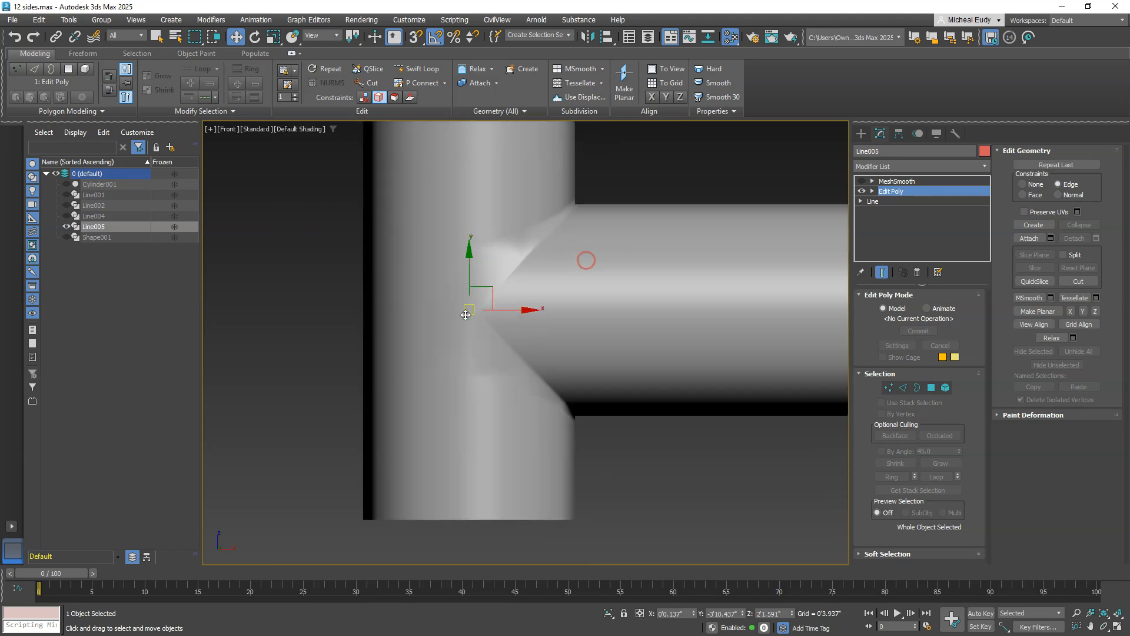
key(F3)
key(F3)
key(F3)
key(F3)
key(F4)
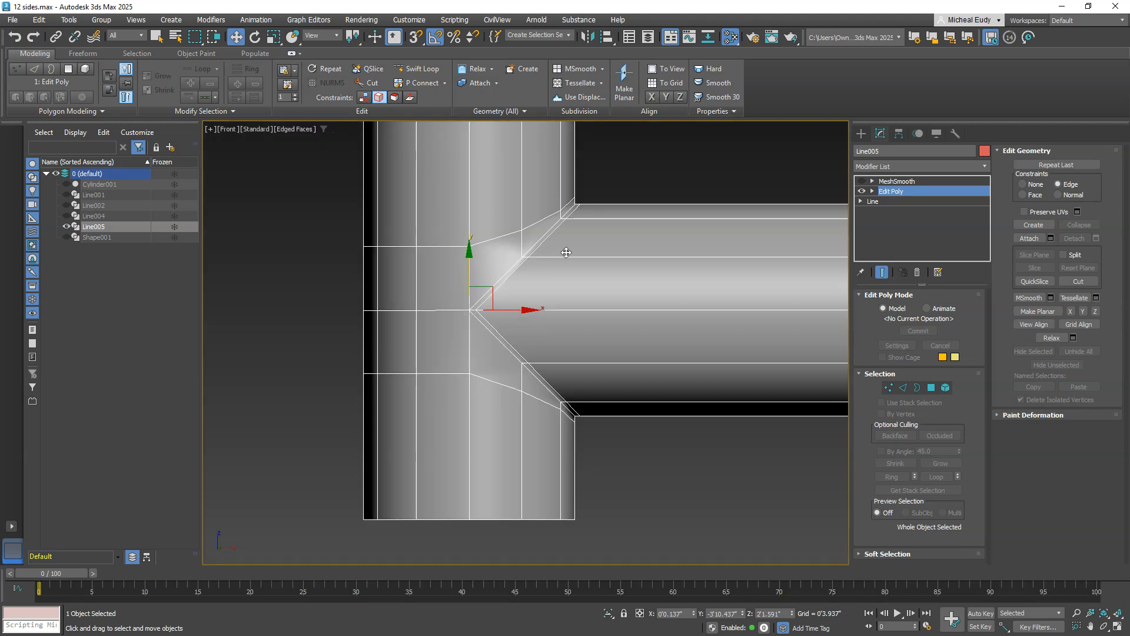
key(F4)
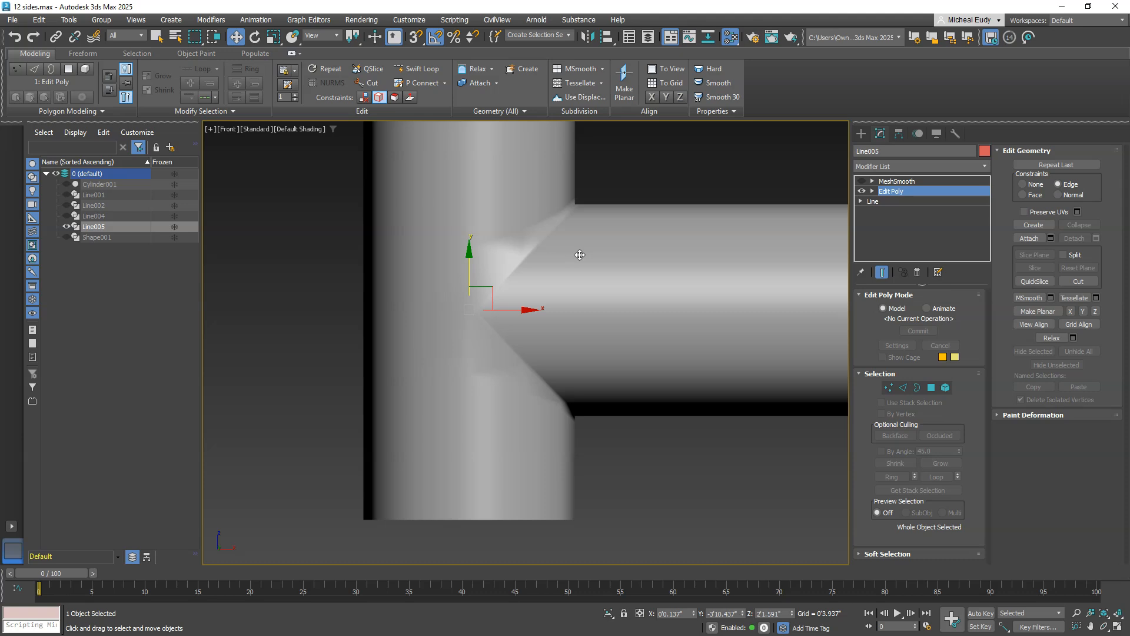
scroll(742, 236, down, 6)
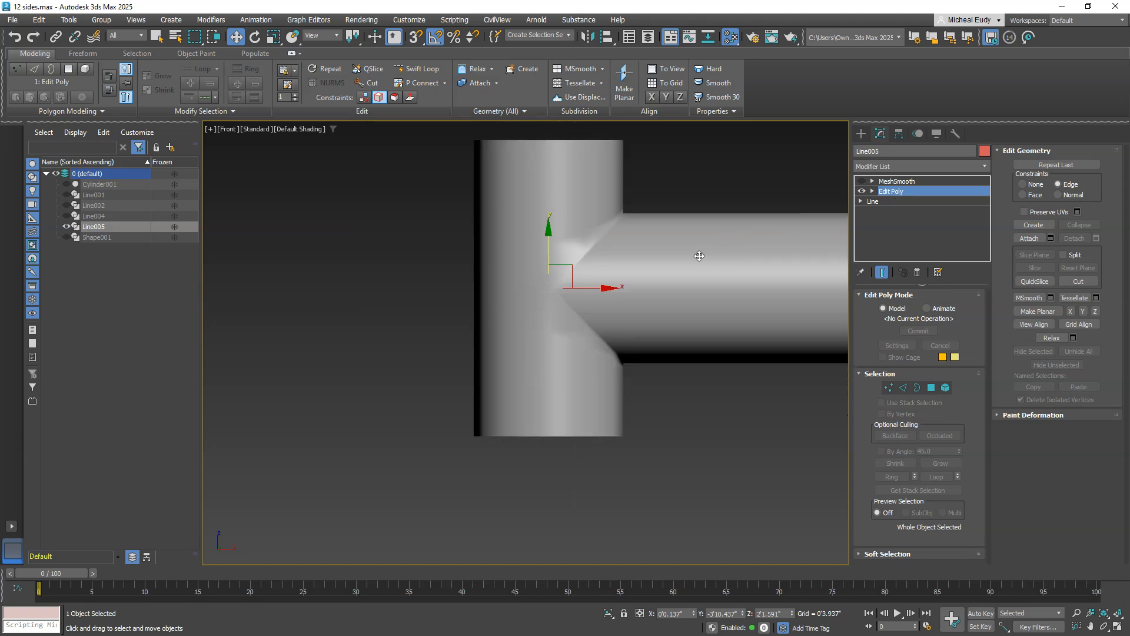
Step: Select all polygons of the pipe tee, apply Auto Smooth at 45 degrees, and leave polygon editing
alt+middle_drag(655, 262, 536, 285)
click(931, 387)
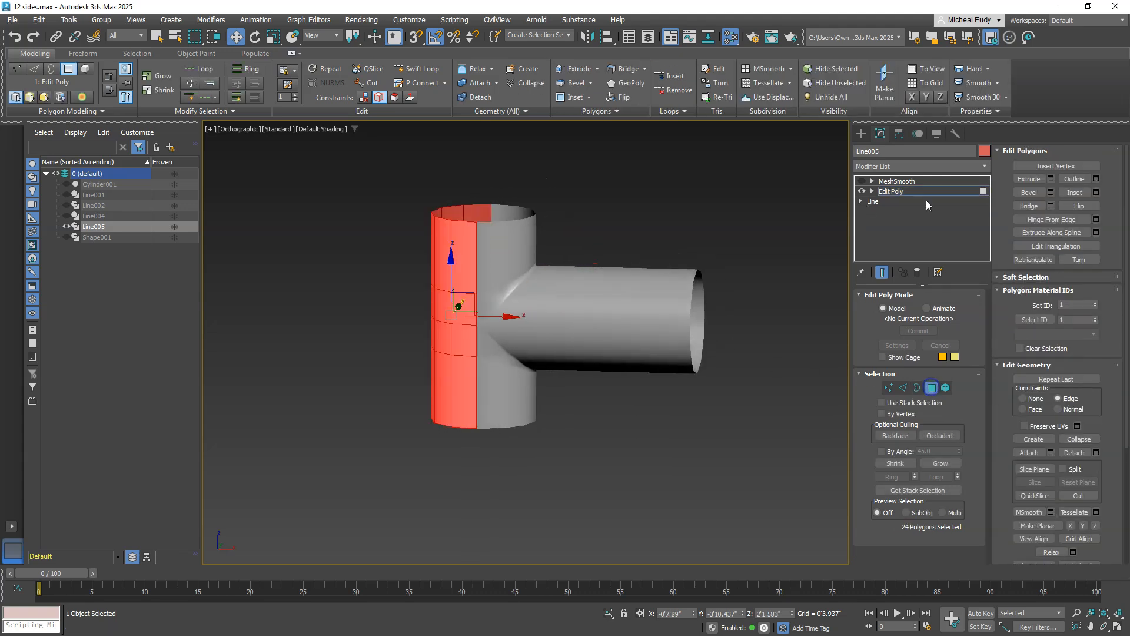
click(676, 256)
drag(379, 199, 604, 455)
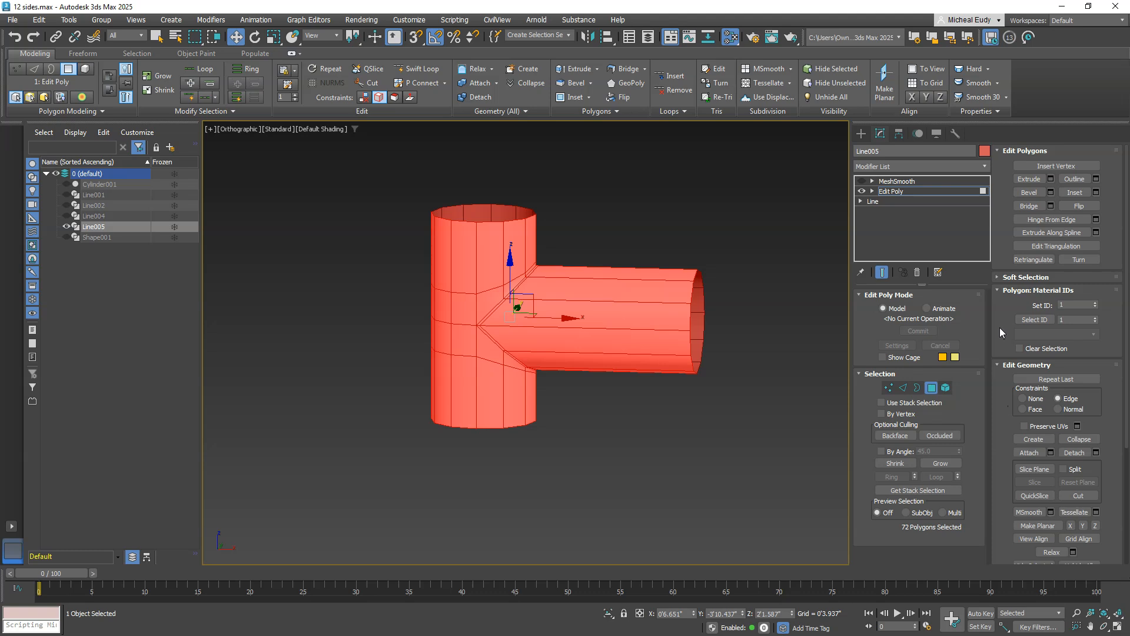
click(1008, 365)
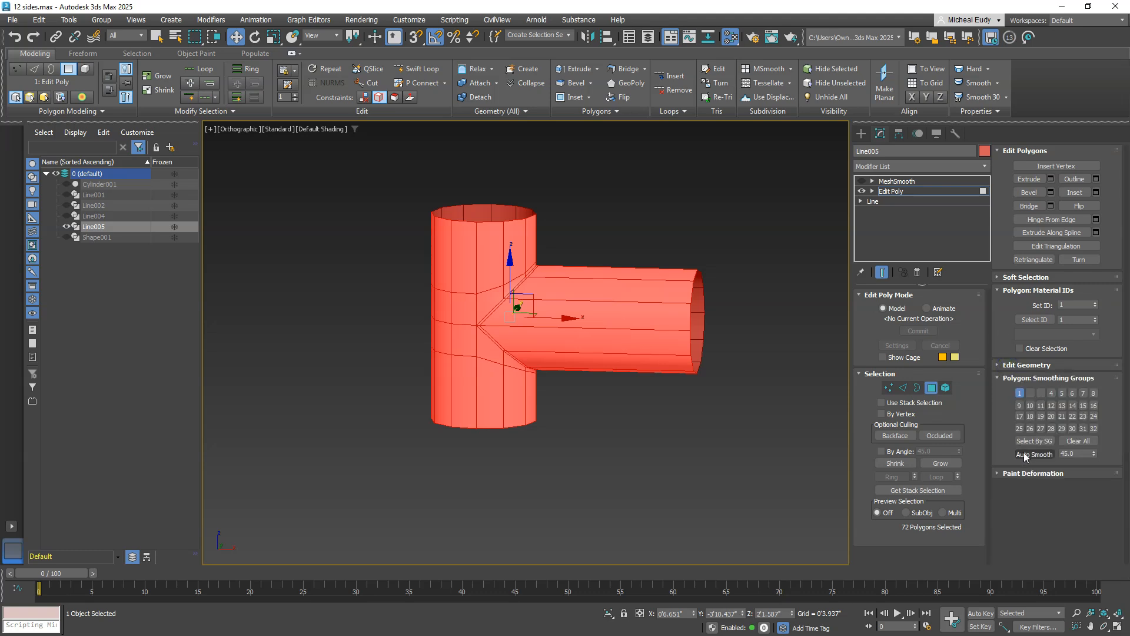
click(932, 387)
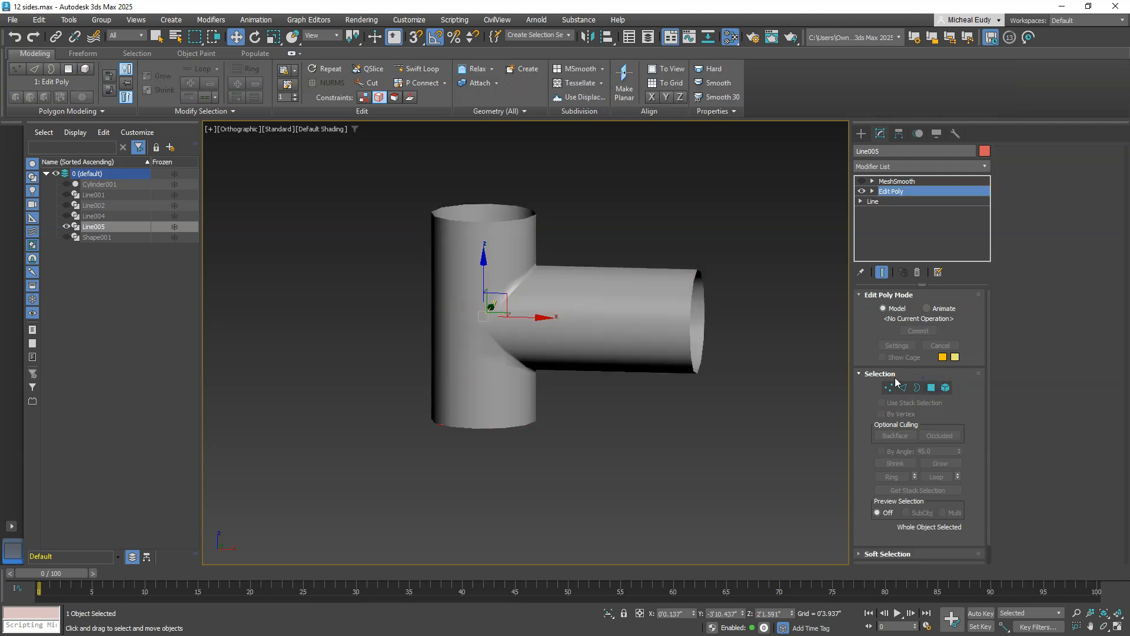
Step: Reapply Auto Smooth to all the pipe tee's polygons with a 30-degree threshold
click(933, 388)
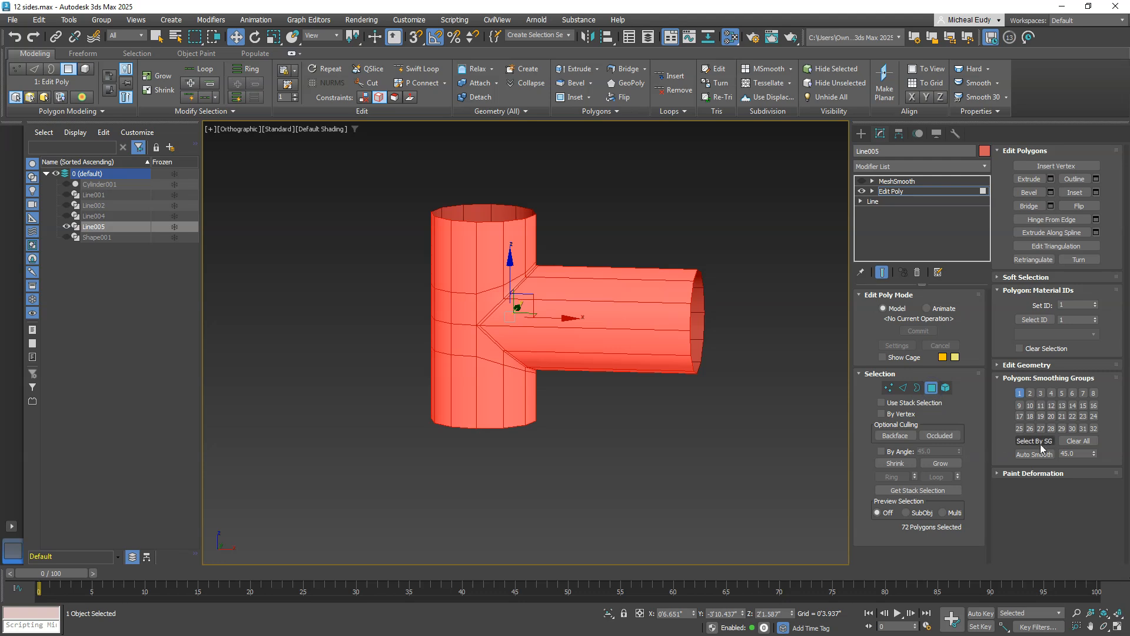
click(1051, 452)
click(1027, 455)
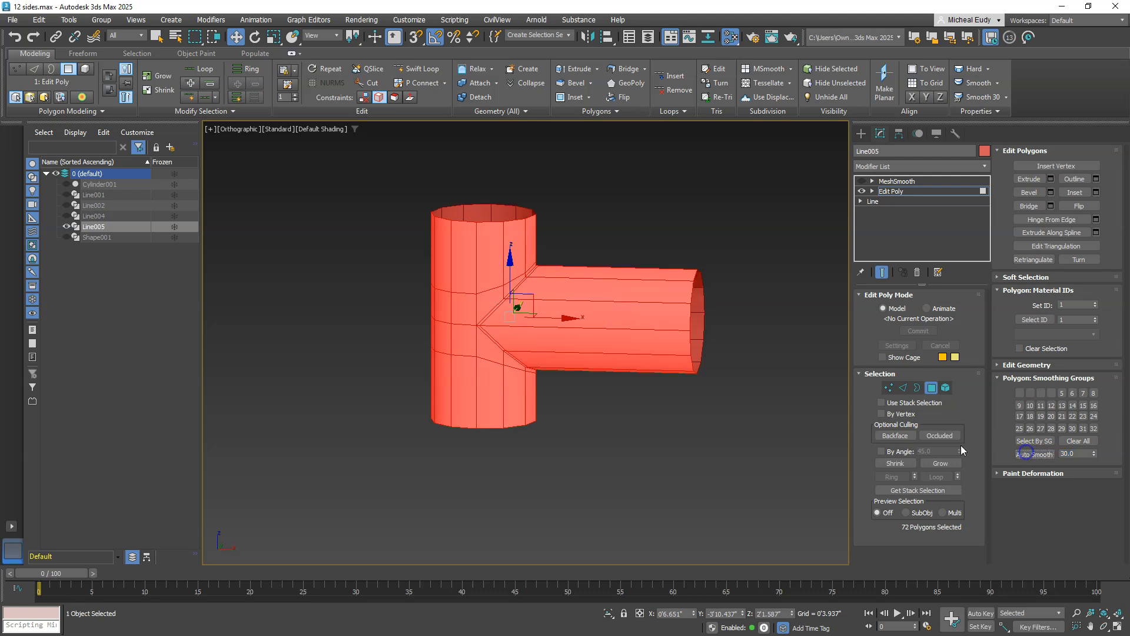
Step: Reapply Auto Smooth to all the pipe tee's polygons with a 90-degree threshold and leave polygon editing
click(760, 454)
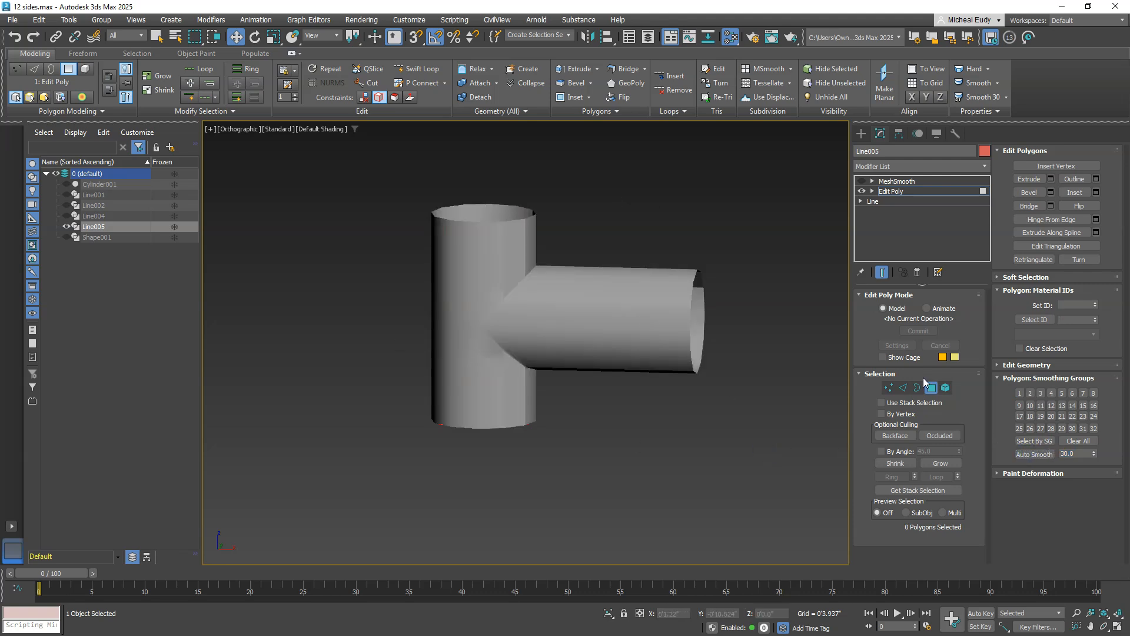
drag(684, 468, 384, 222)
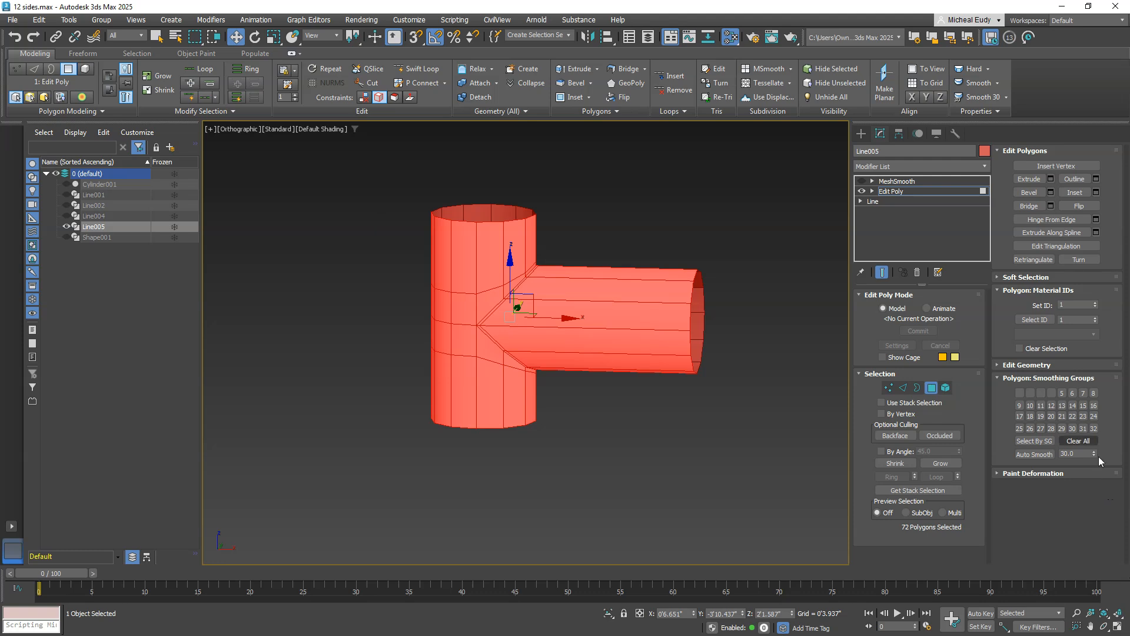
double_click(1079, 452)
text(9)
click(1029, 455)
click(702, 439)
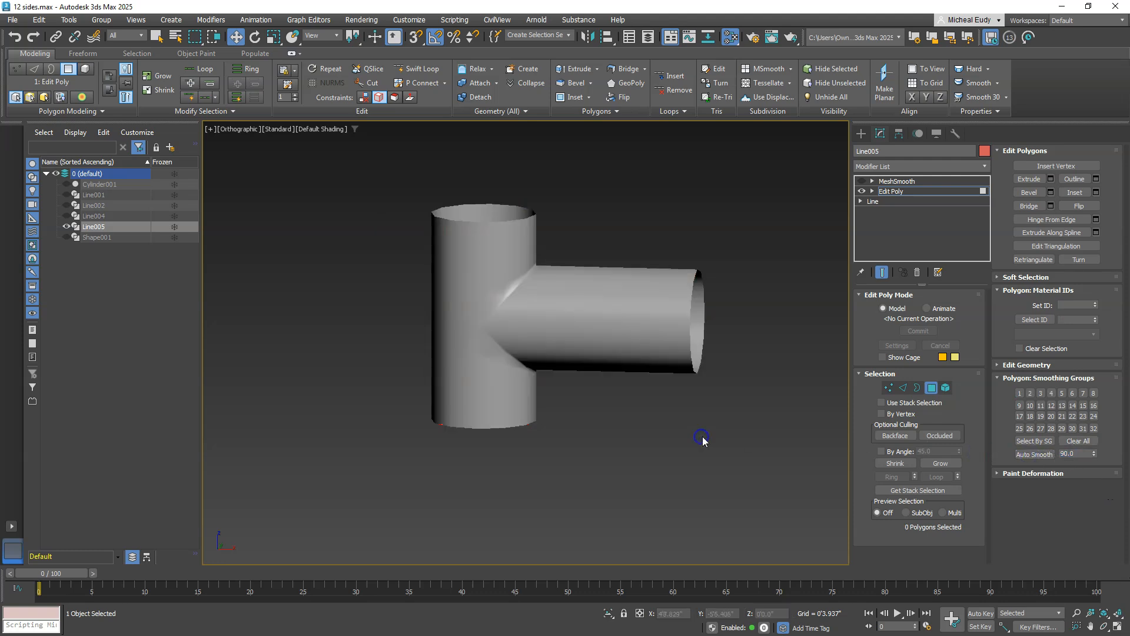
alt+middle_drag(583, 307, 551, 319)
click(931, 388)
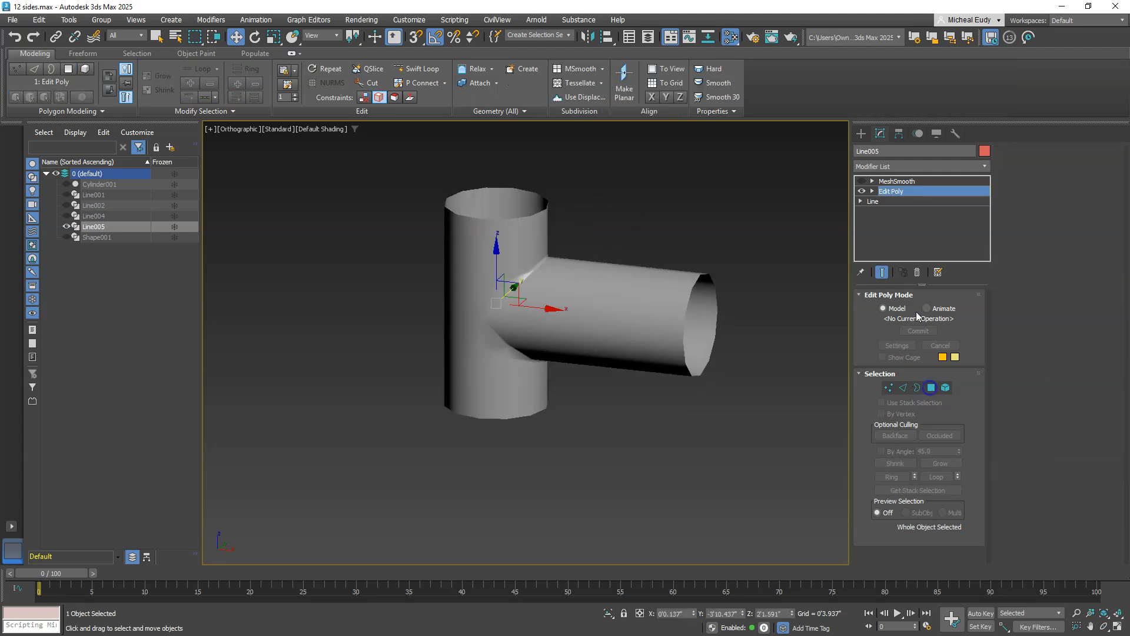
Step: Turn MeshSmooth back on for the pipe tee and check the junction's shading from several angles
click(861, 181)
click(897, 181)
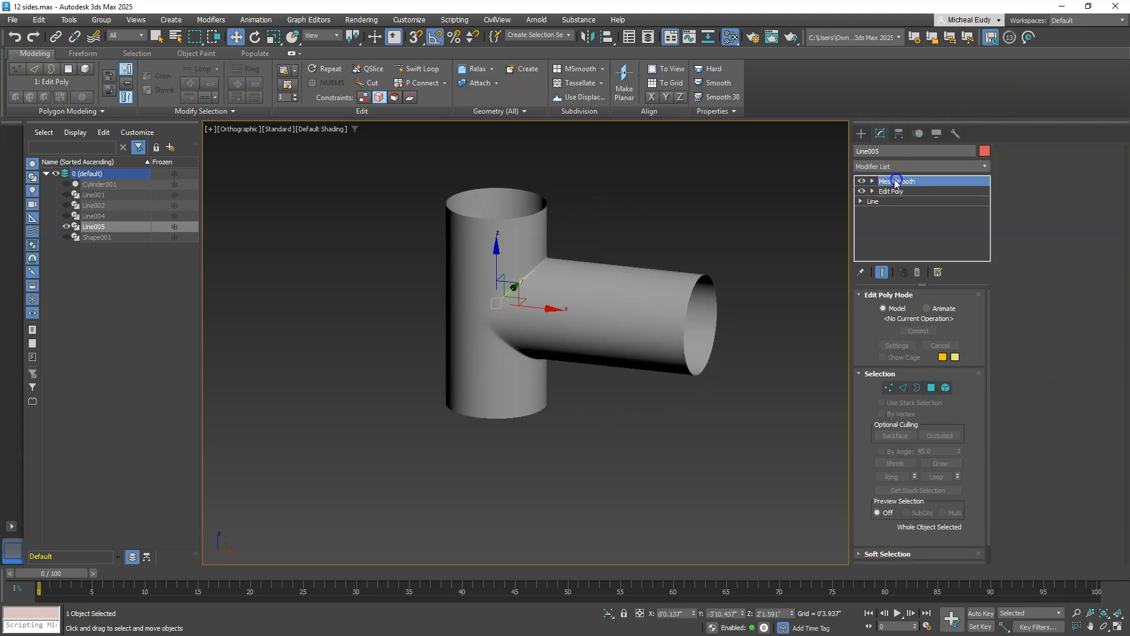
scroll(524, 306, up, 6)
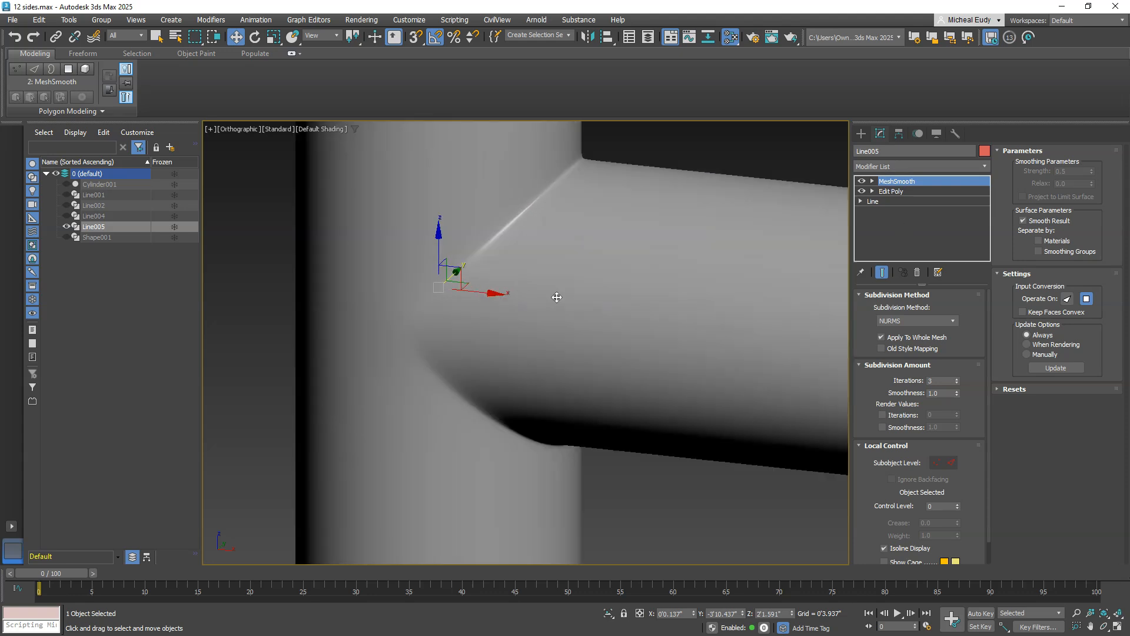
scroll(577, 329, down, 8)
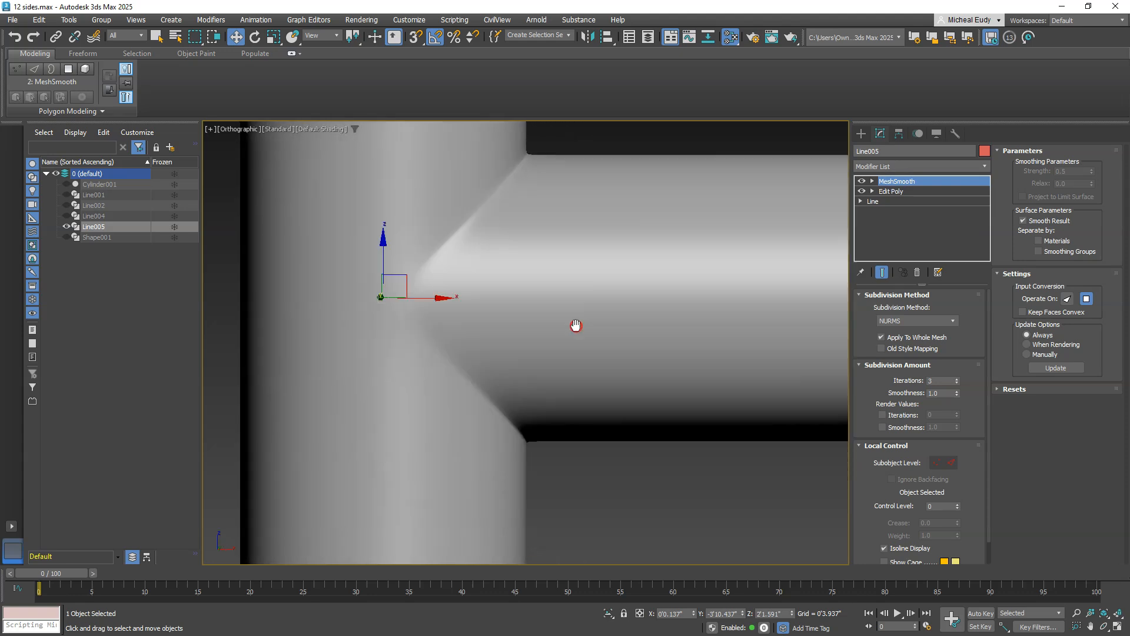
alt+middle_drag(577, 280, 585, 394)
mouse_move(609, 258)
alt+middle_down()
mouse_move(581, 292)
mouse_move(581, 245)
mouse_move(611, 278)
alt+middle_up()
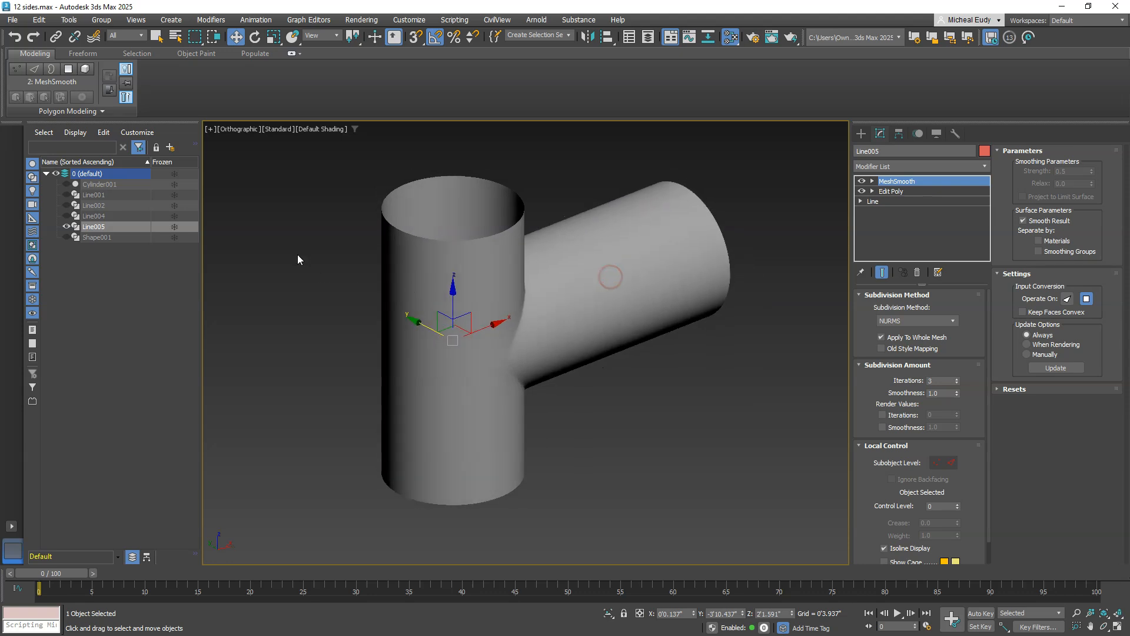
Step: Deselect the pipe tee, check the hidden objects, and leave only the Line004 pipe visible
click(306, 268)
scroll(335, 281, down, 2)
scroll(341, 278, down, 2)
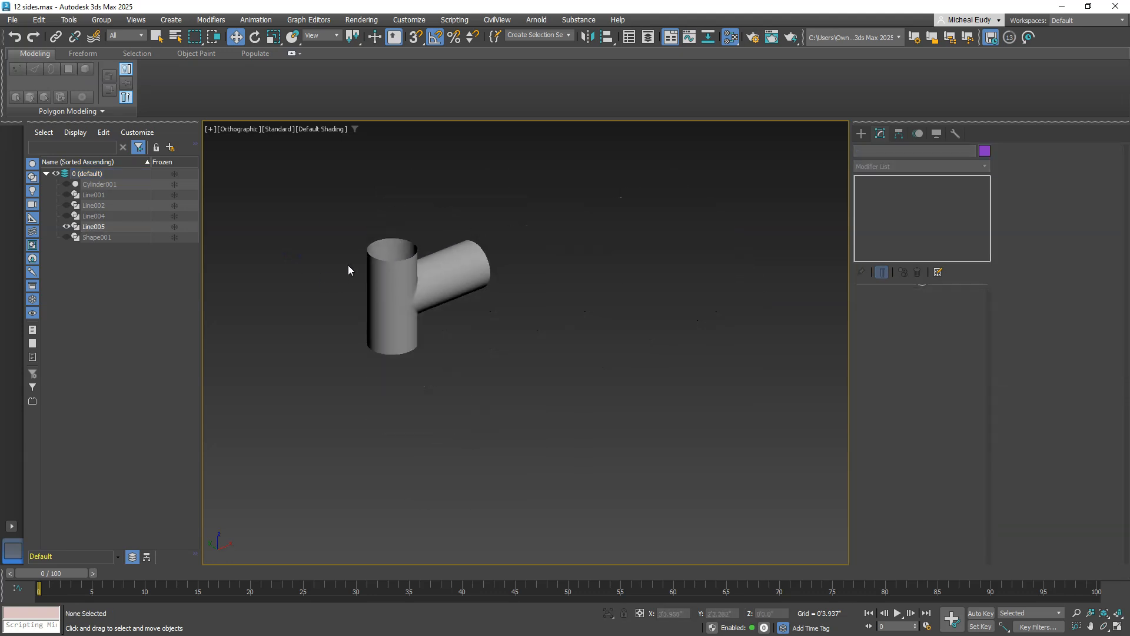
click(65, 184)
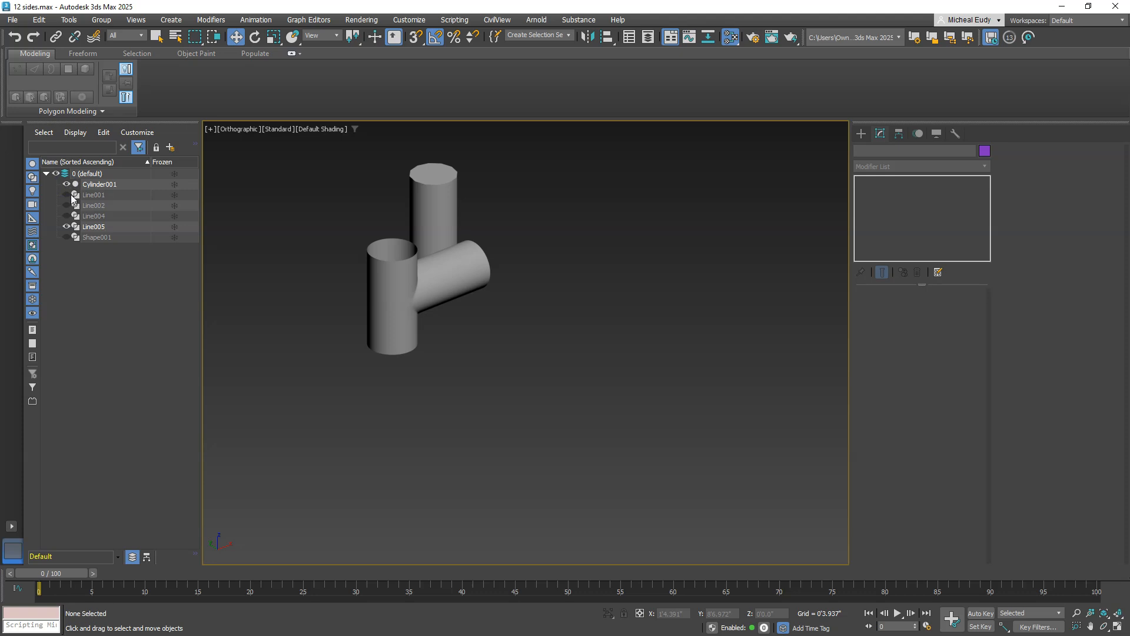
click(67, 195)
click(66, 205)
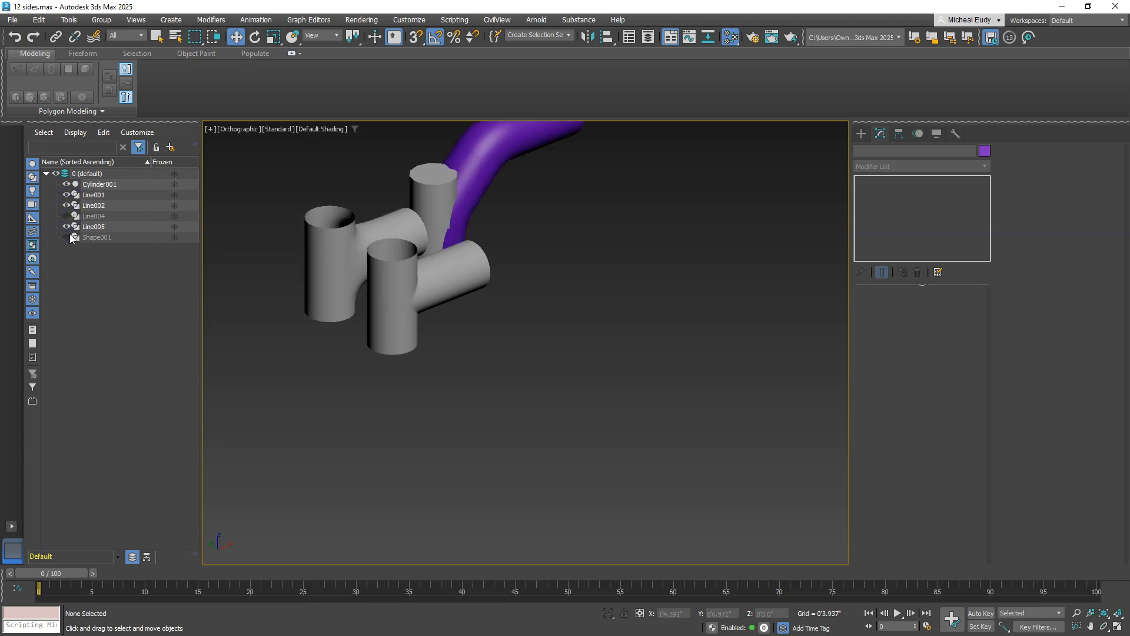
click(66, 227)
click(66, 216)
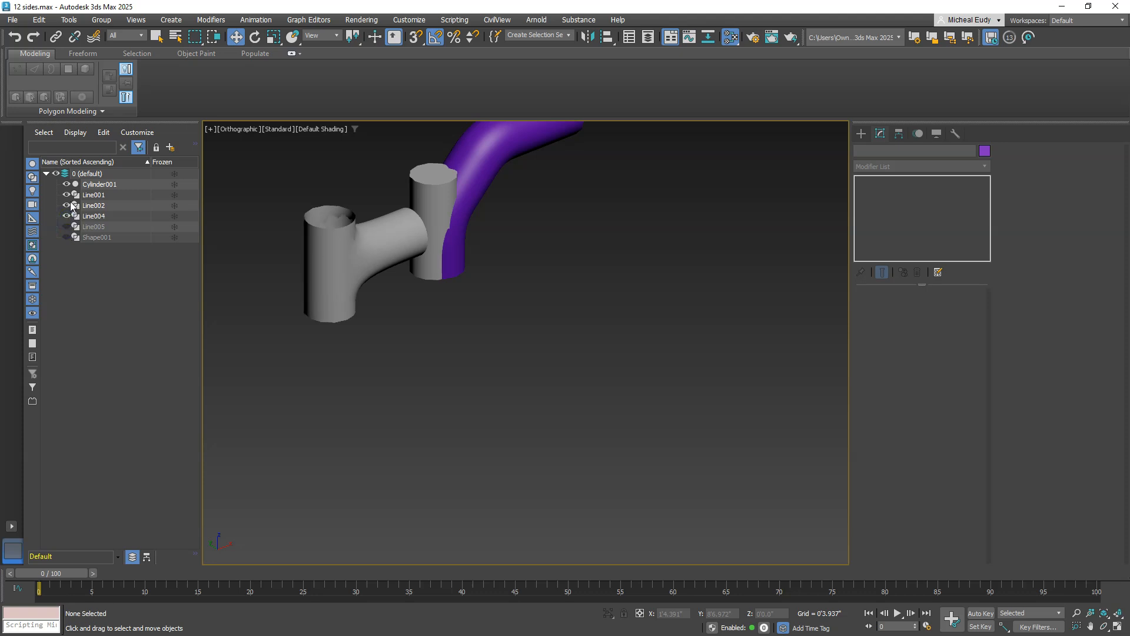
click(66, 205)
click(66, 194)
click(66, 184)
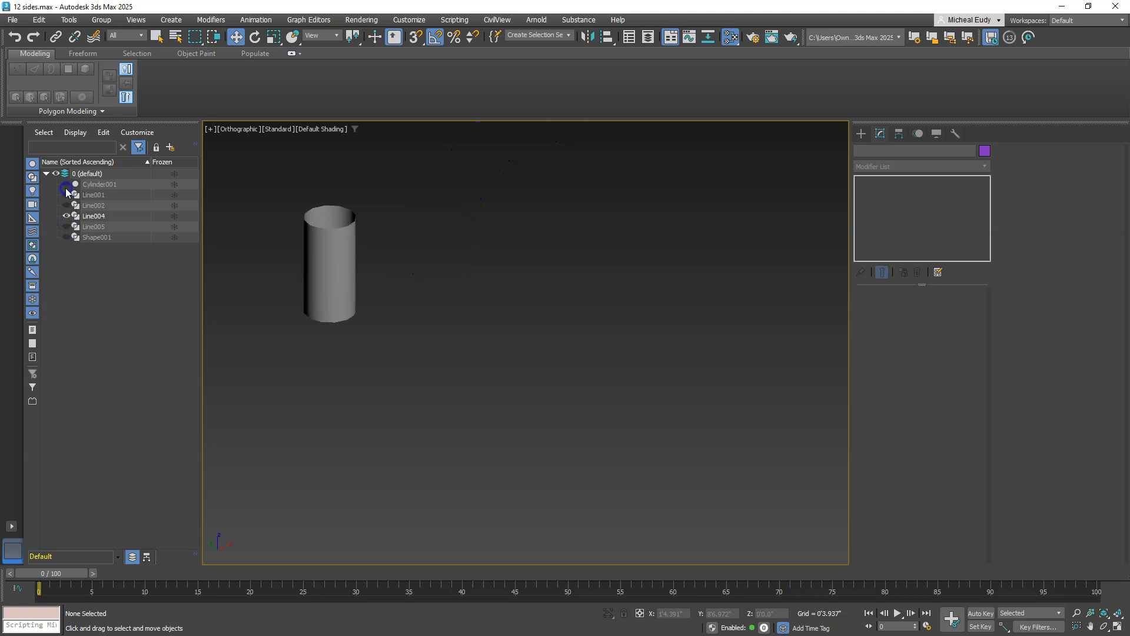
Step: Display the upright Line004 pipe with edged faces, framed in the Front view
click(329, 254)
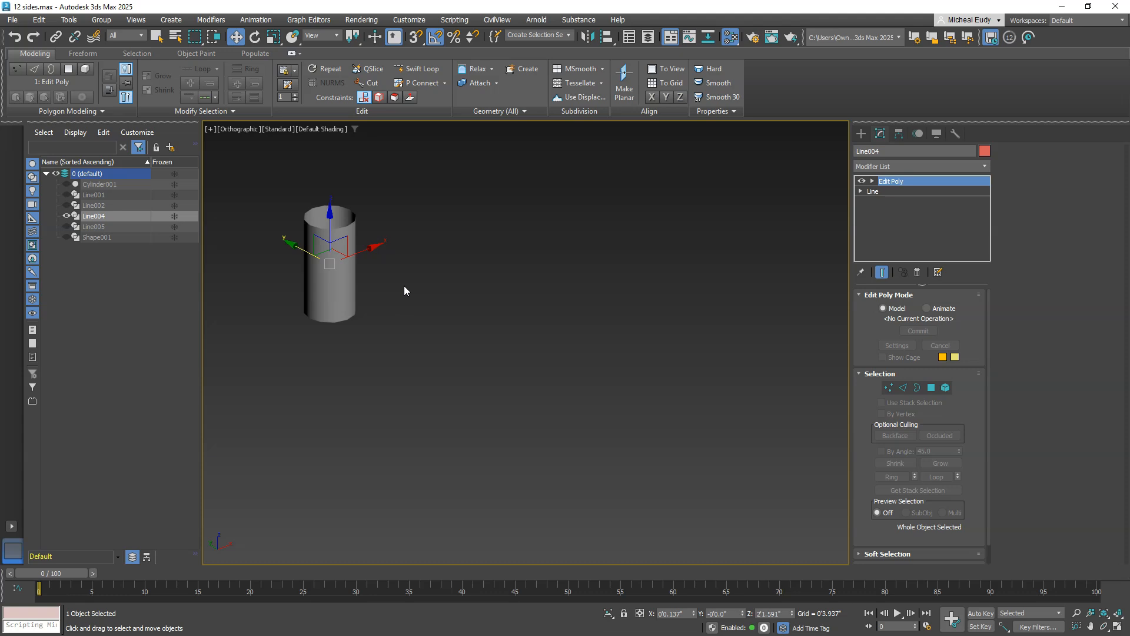
key(F4)
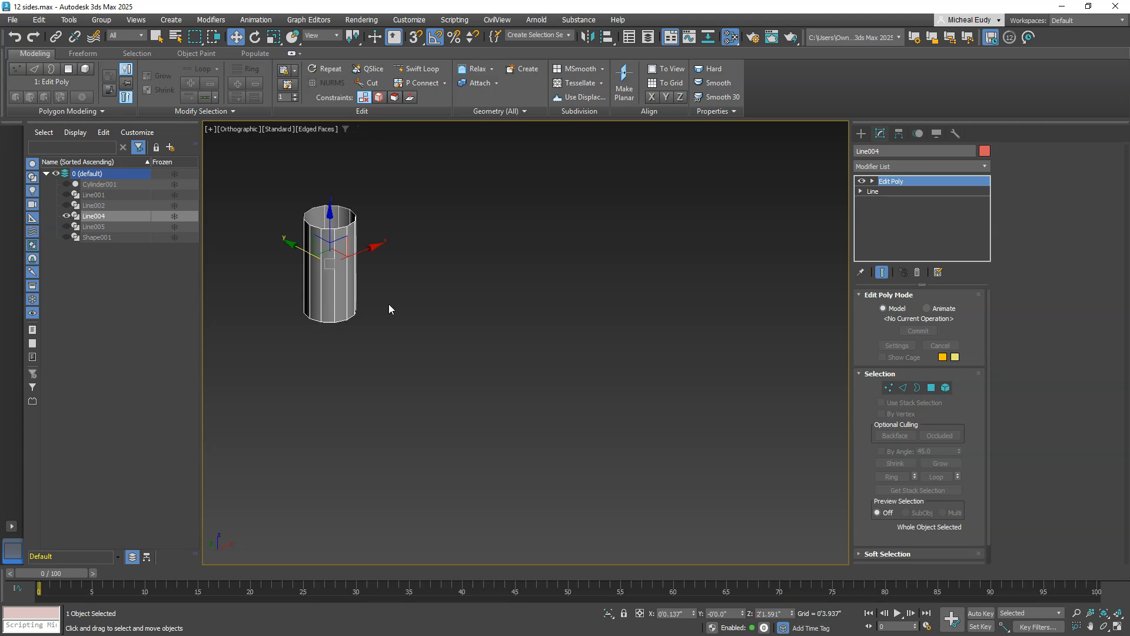
key(f)
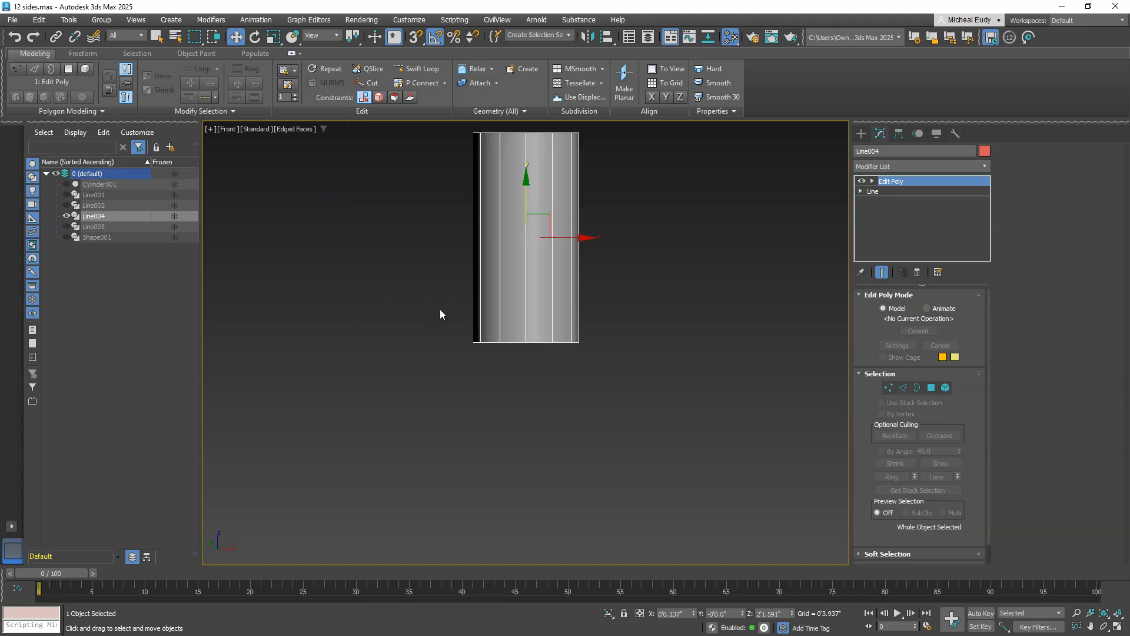
key(z)
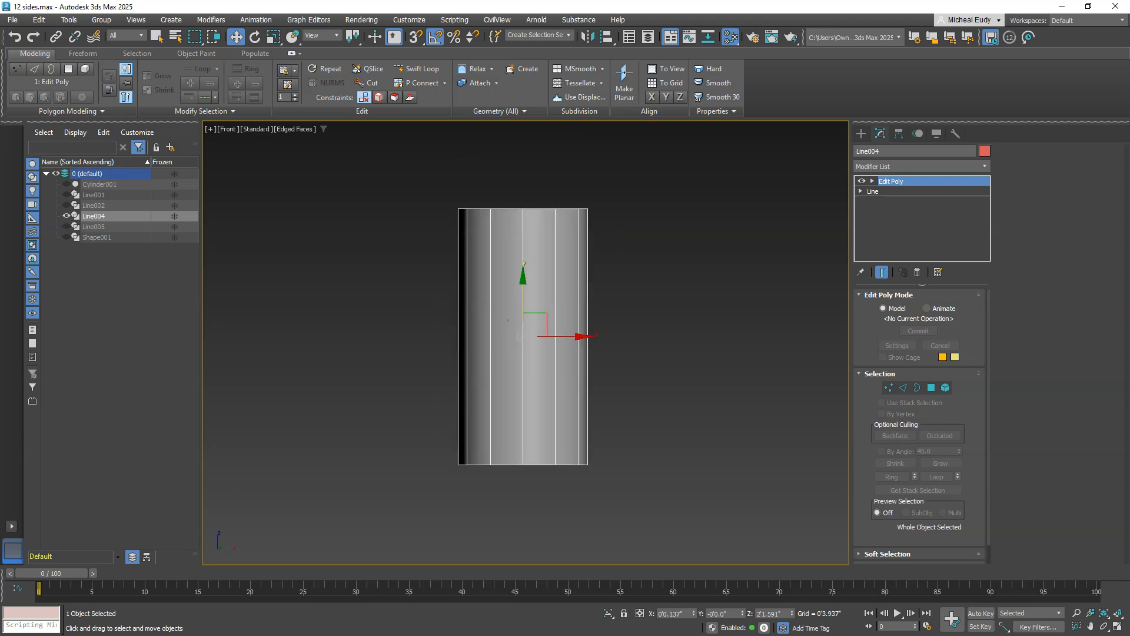
key(q)
click(603, 488)
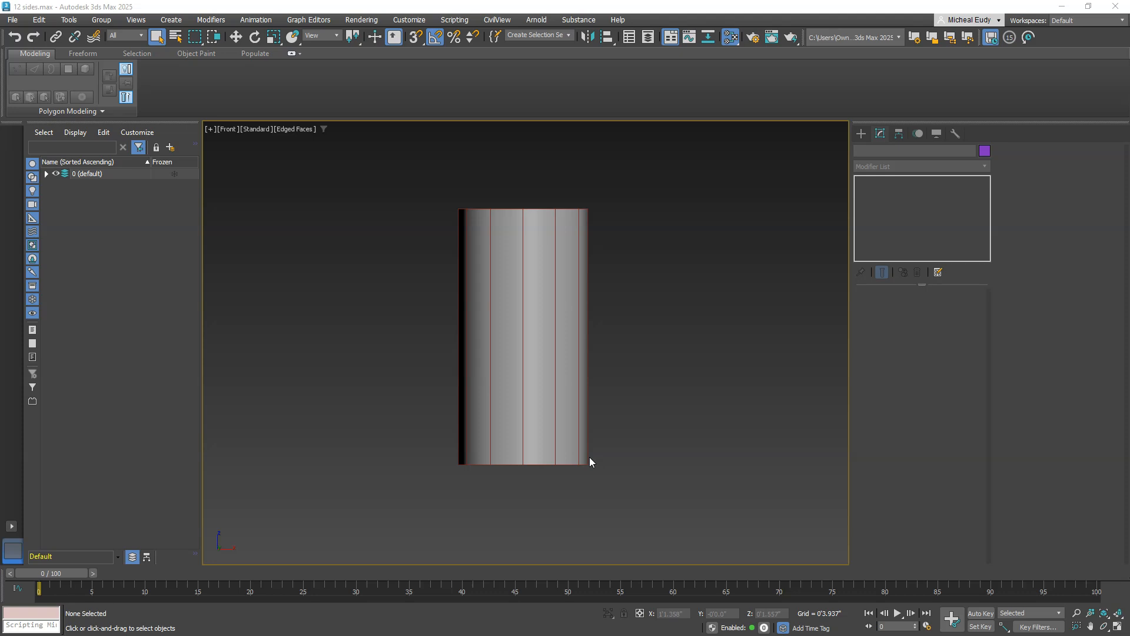
Step: Clone the upright pipe as one independent copy rotated 90 degrees into a horizontal position
click(521, 333)
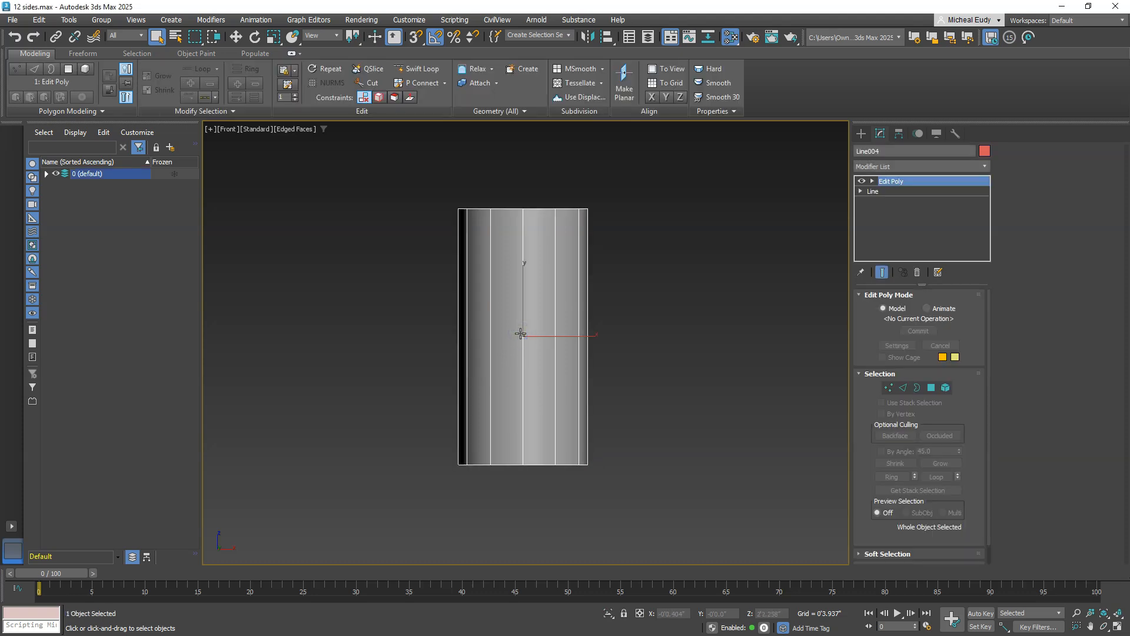
right_click(520, 333)
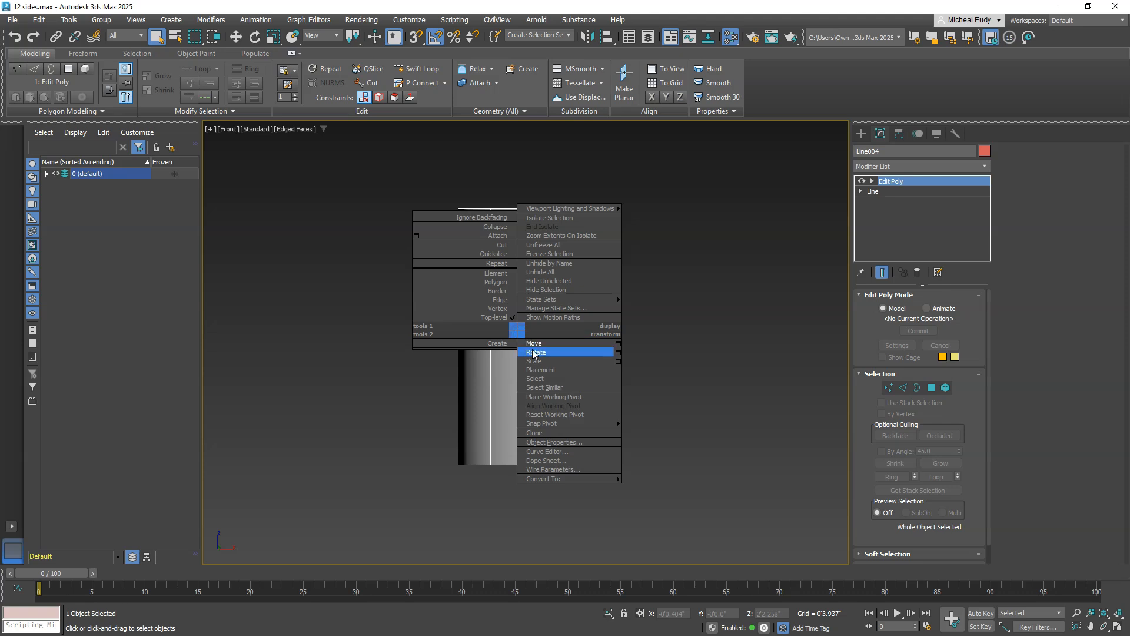
click(538, 353)
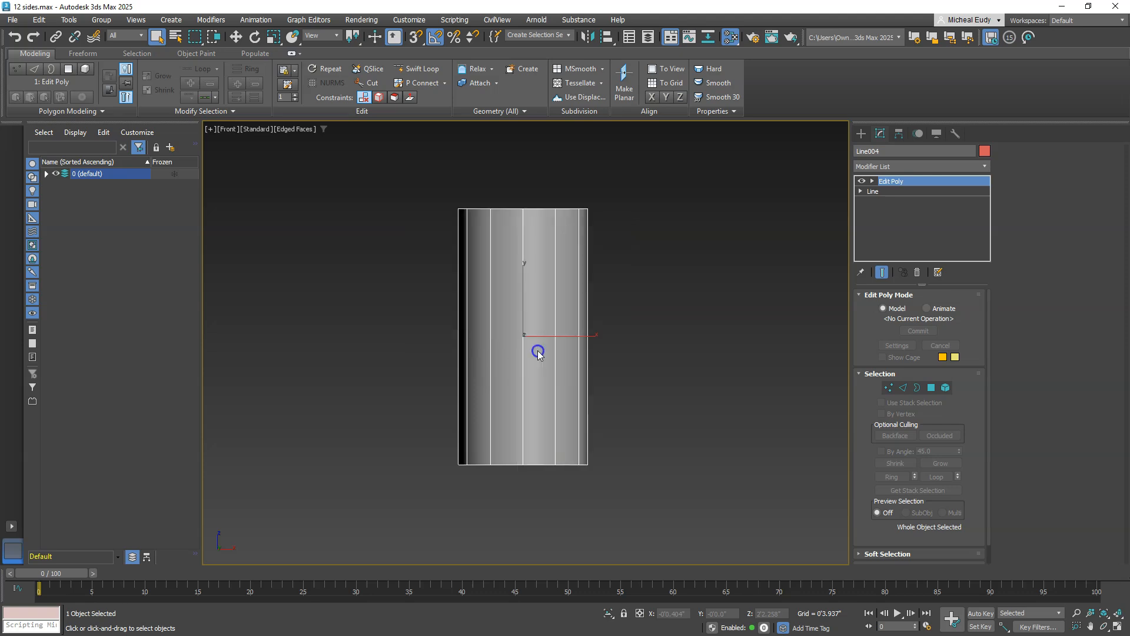
shift+drag(552, 272, 595, 307)
click(565, 374)
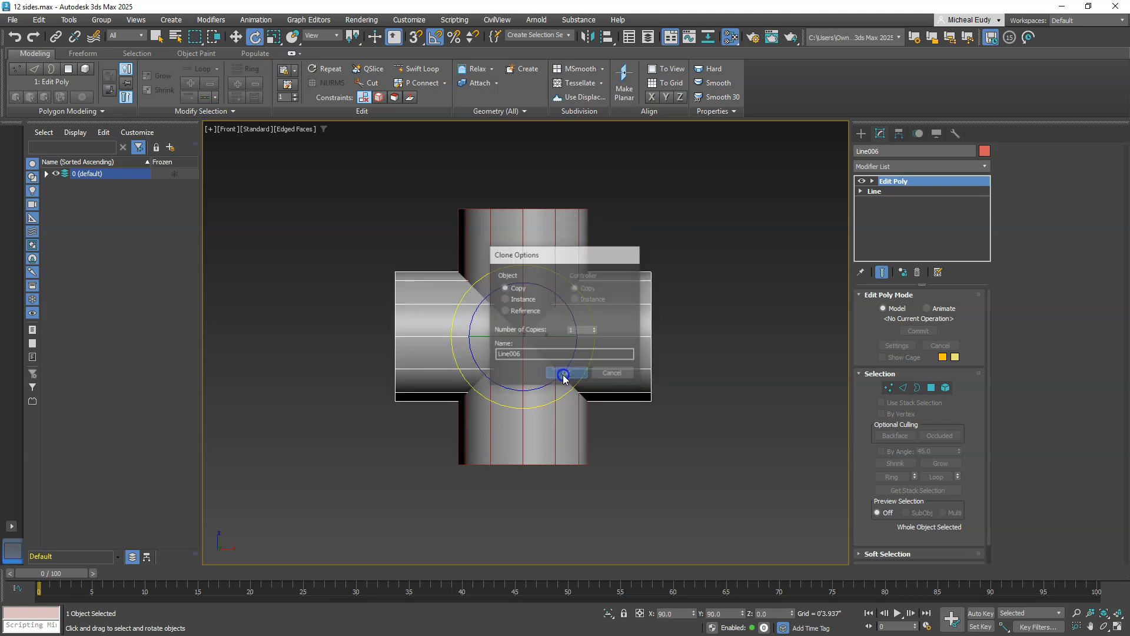
Step: Move the horizontal pipe copy along X so its end cuts into the upright pipe at about X 2'3.556"
middle_drag(608, 364, 560, 384)
right_click(566, 384)
click(591, 393)
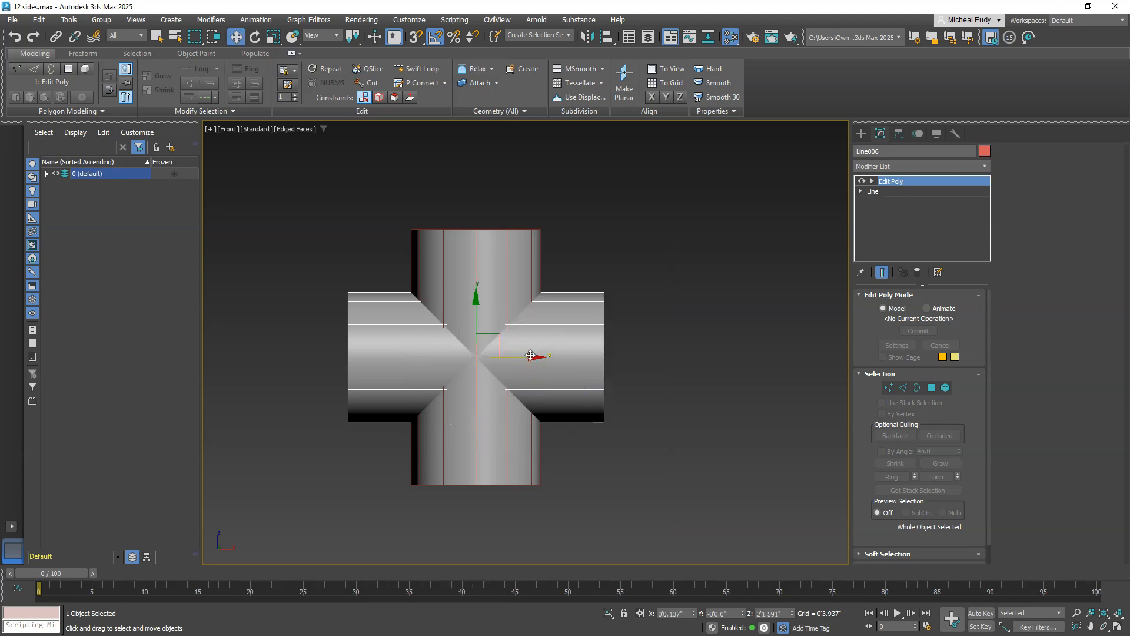
drag(530, 355, 881, 372)
mouse_move(755, 374)
middle_down()
mouse_move(644, 362)
mouse_move(634, 427)
middle_up()
scroll(643, 362, down, 3)
click(642, 263)
click(649, 423)
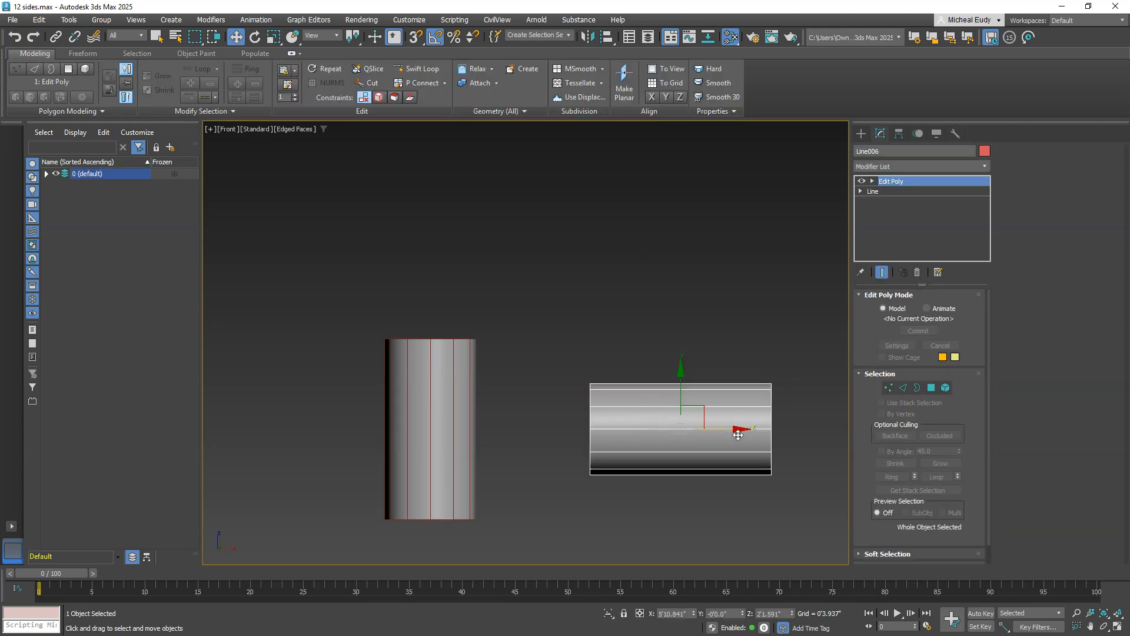
drag(741, 432, 590, 425)
scroll(553, 429, up, 3)
middle_drag(517, 434, 664, 416)
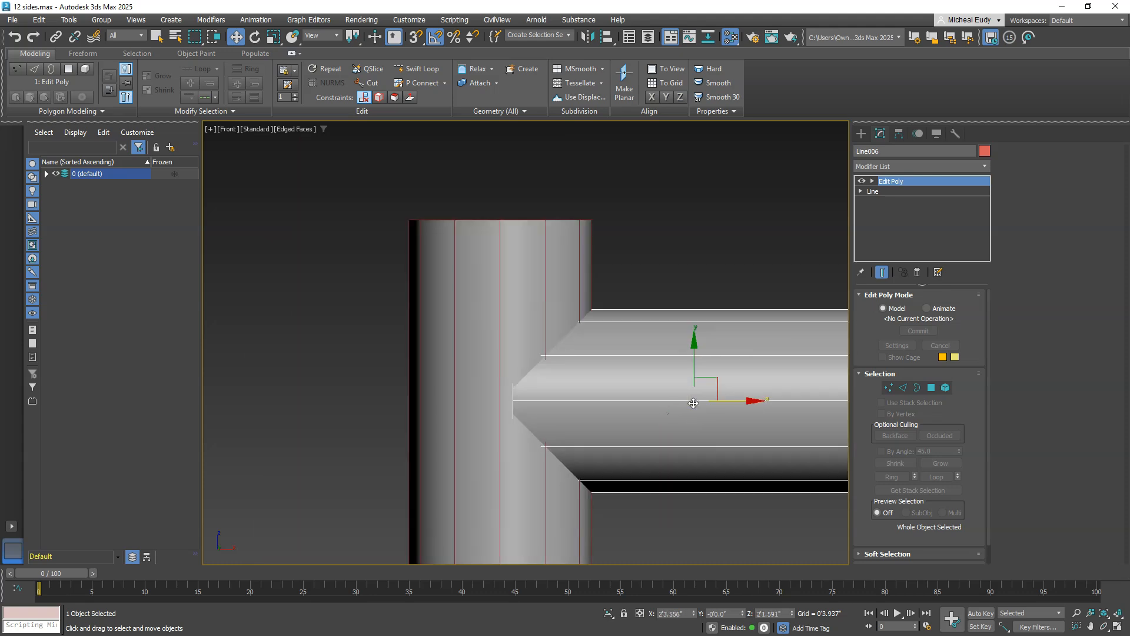
Step: Nudge the horizontal pipe along X to about 2'1.373", just past the upright pipe's centre edge, and hold the scene
click(746, 396)
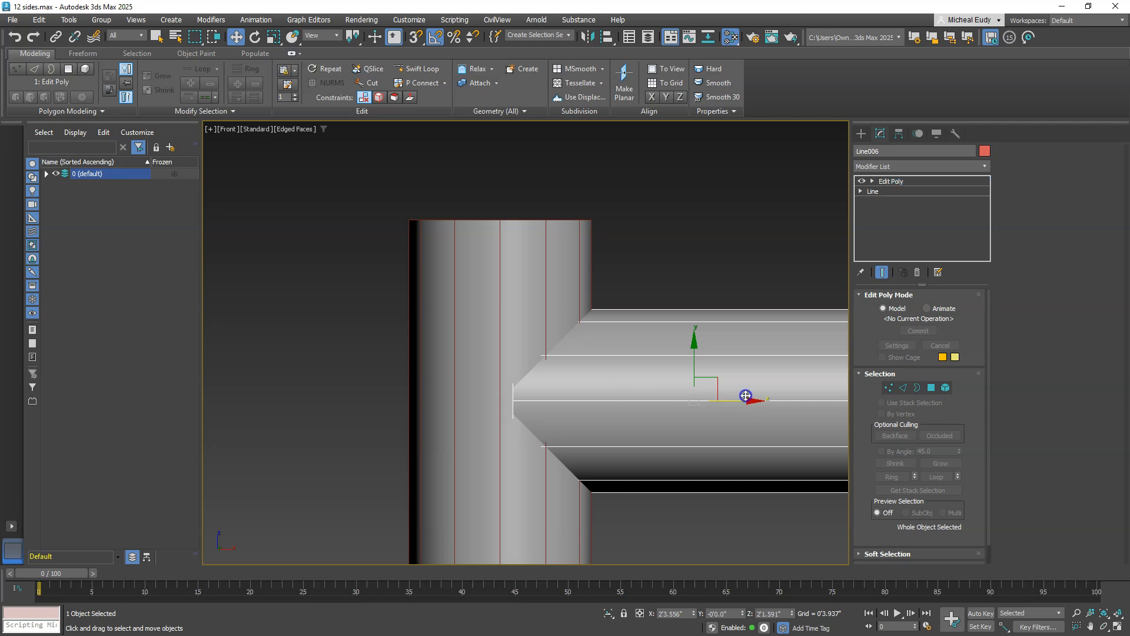
click(678, 408)
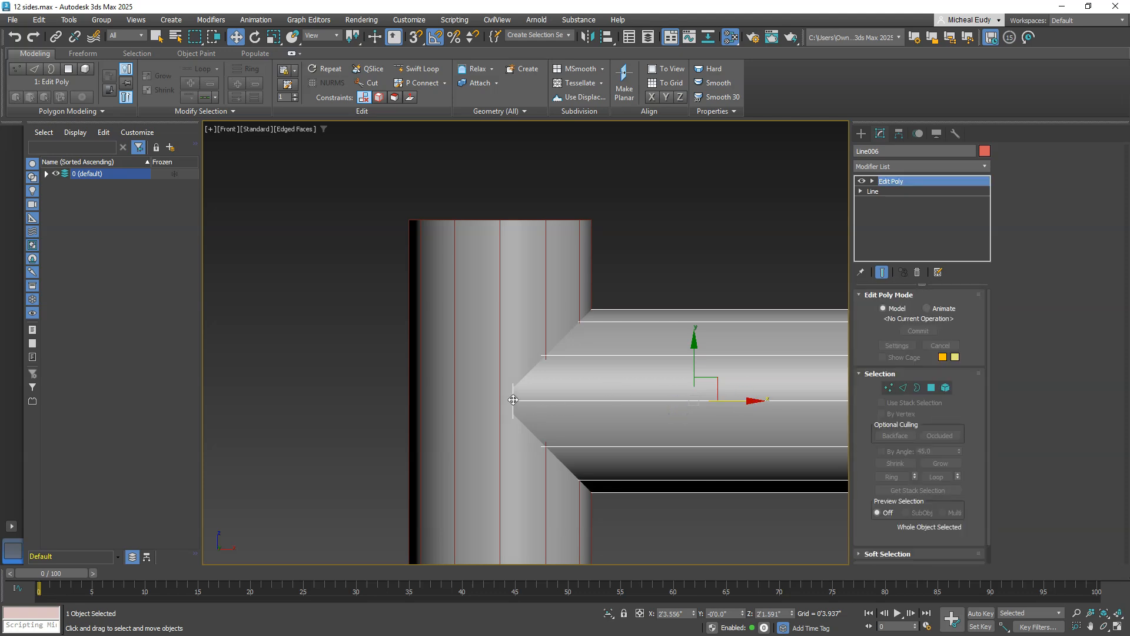
drag(747, 397, 734, 402)
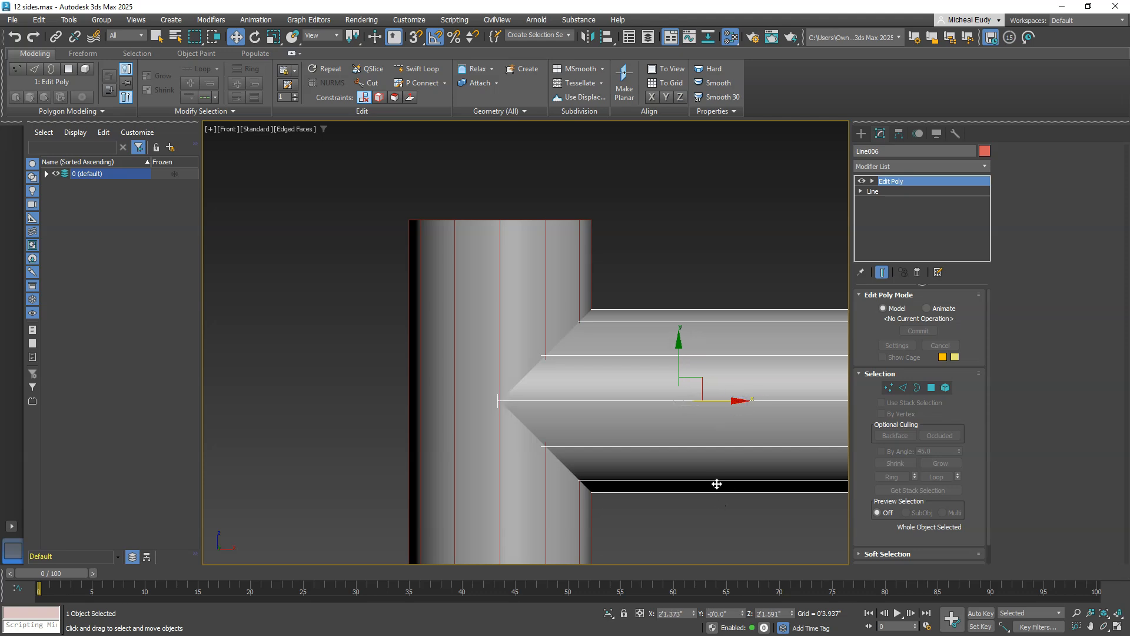
click(39, 19)
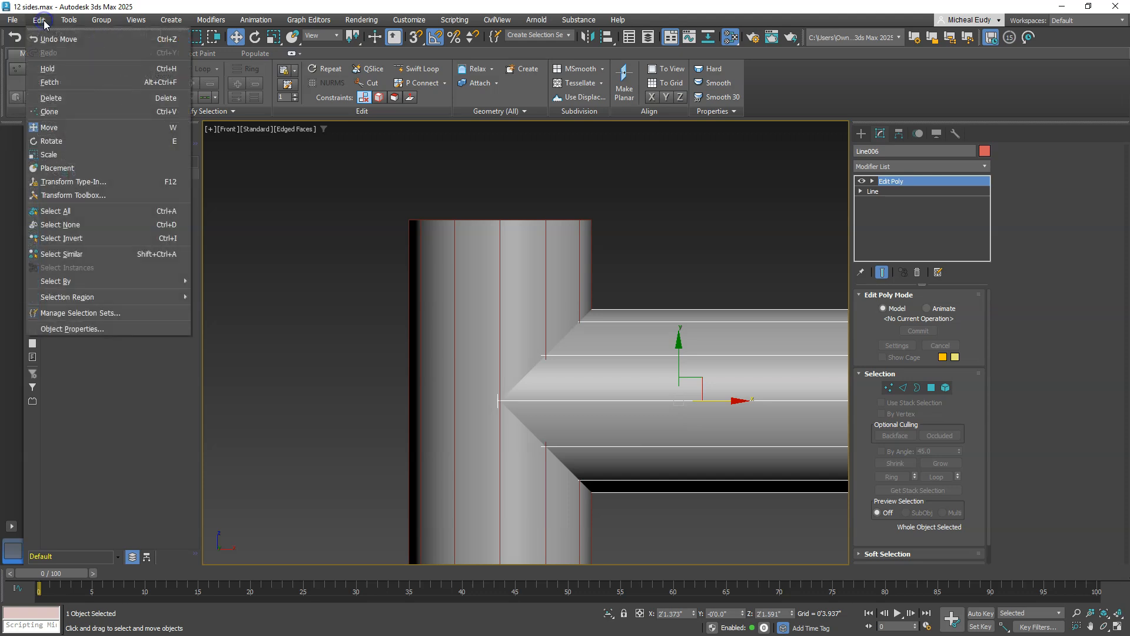
click(52, 69)
Step: Fine-tune the horizontal pipe's X position to about 2'1.528", keeping its end slightly past the upright pipe's centre edge
scroll(537, 434, up, 5)
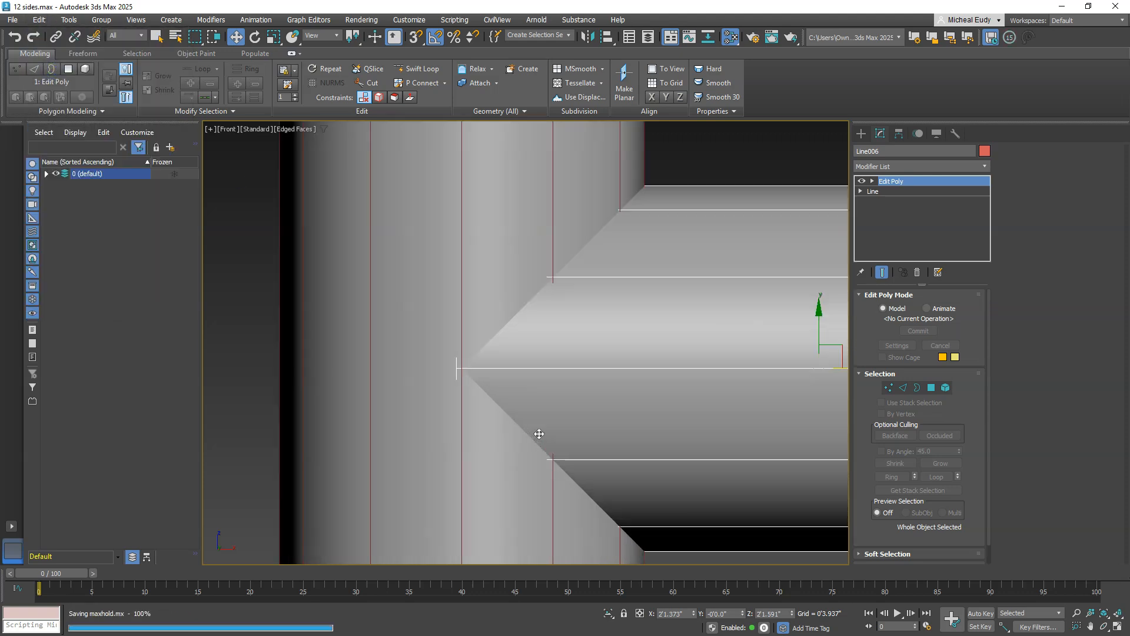
middle_drag(769, 386, 662, 380)
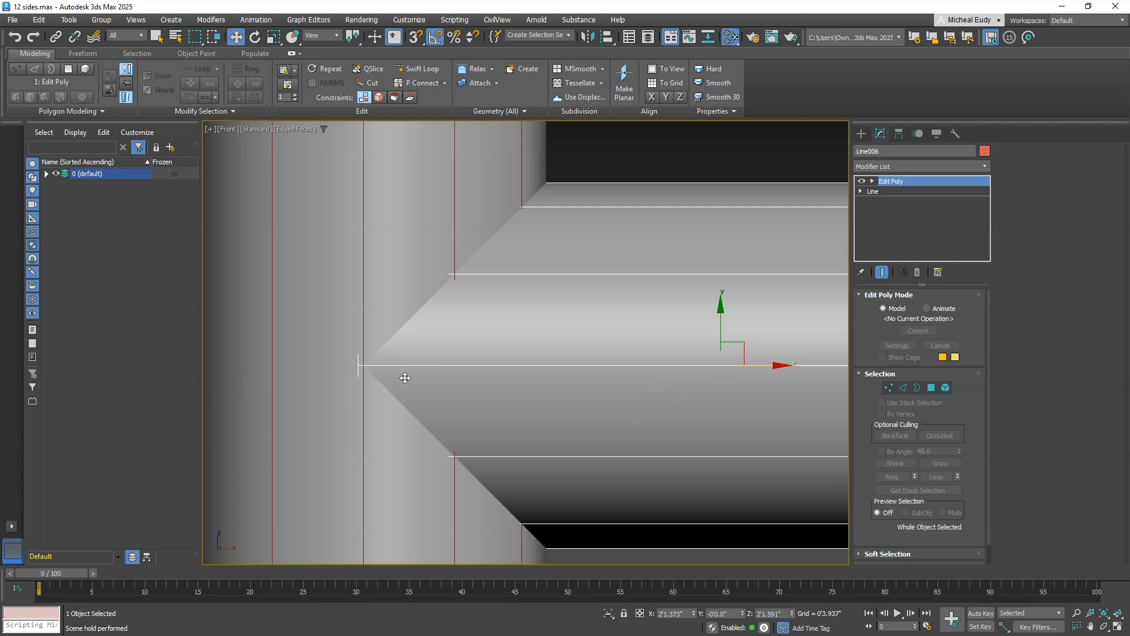
mouse_move(783, 366)
mouse_down()
mouse_move(772, 366)
mouse_move(786, 367)
mouse_up()
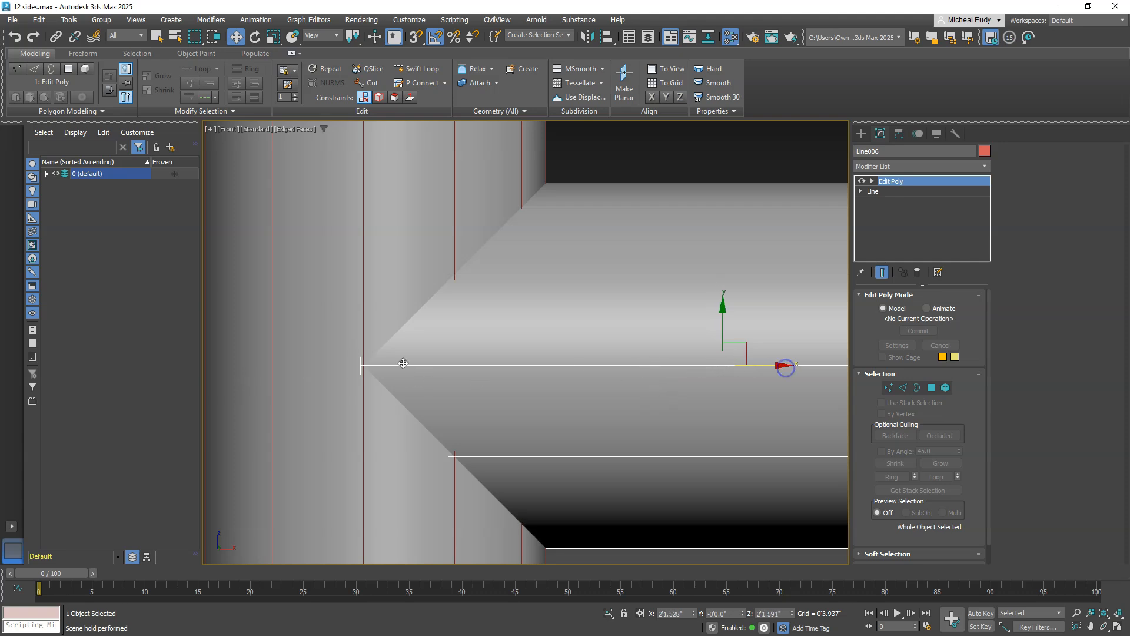
scroll(356, 372, up, 2)
scroll(356, 372, up, 2)
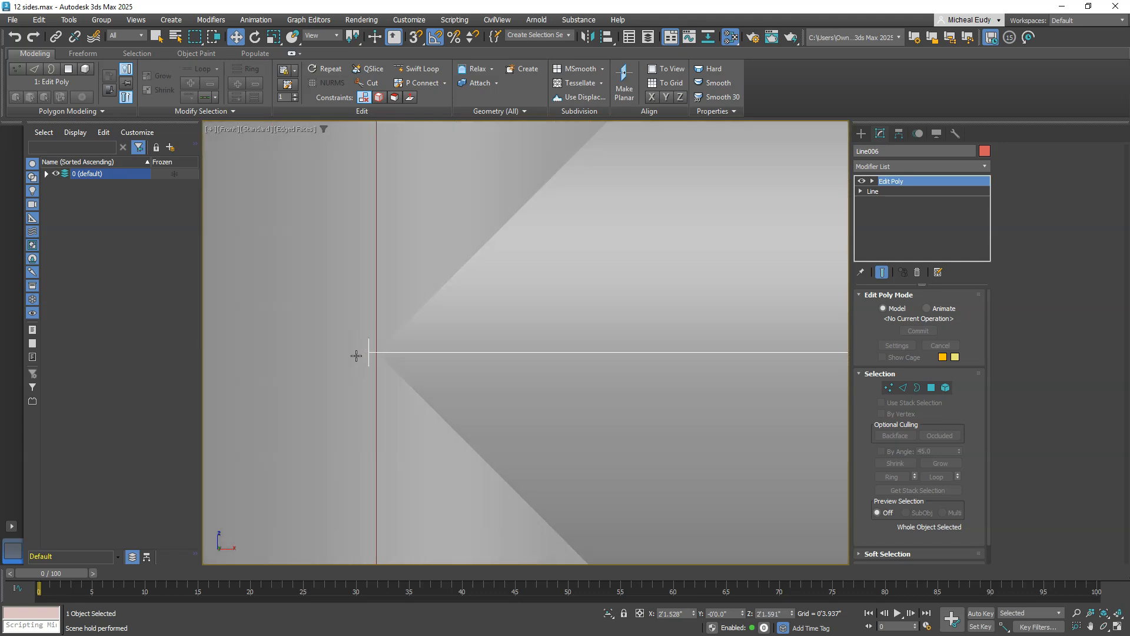
scroll(358, 356, up, 1)
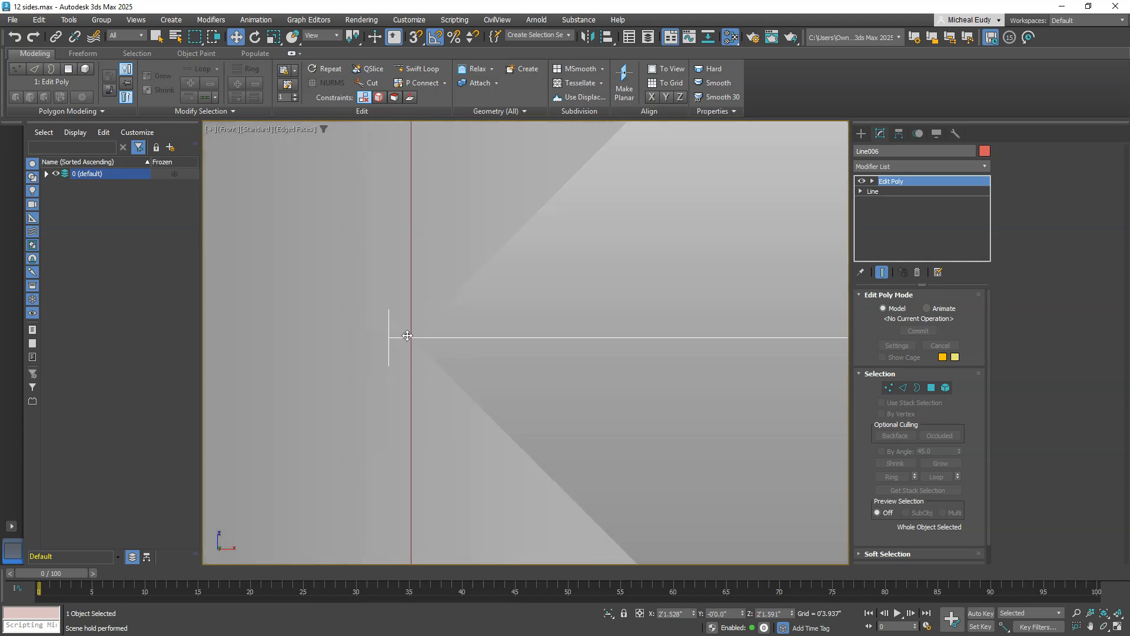
scroll(471, 369, down, 5)
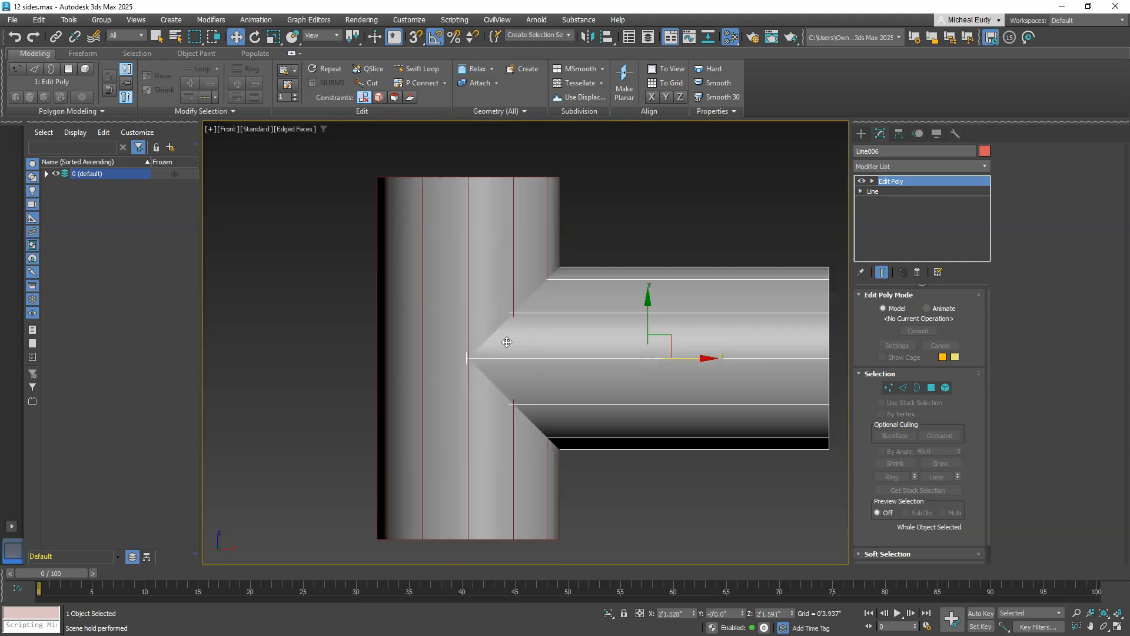
Step: Apply a Boolean modifier to the upright pipe
middle_drag(530, 353, 497, 338)
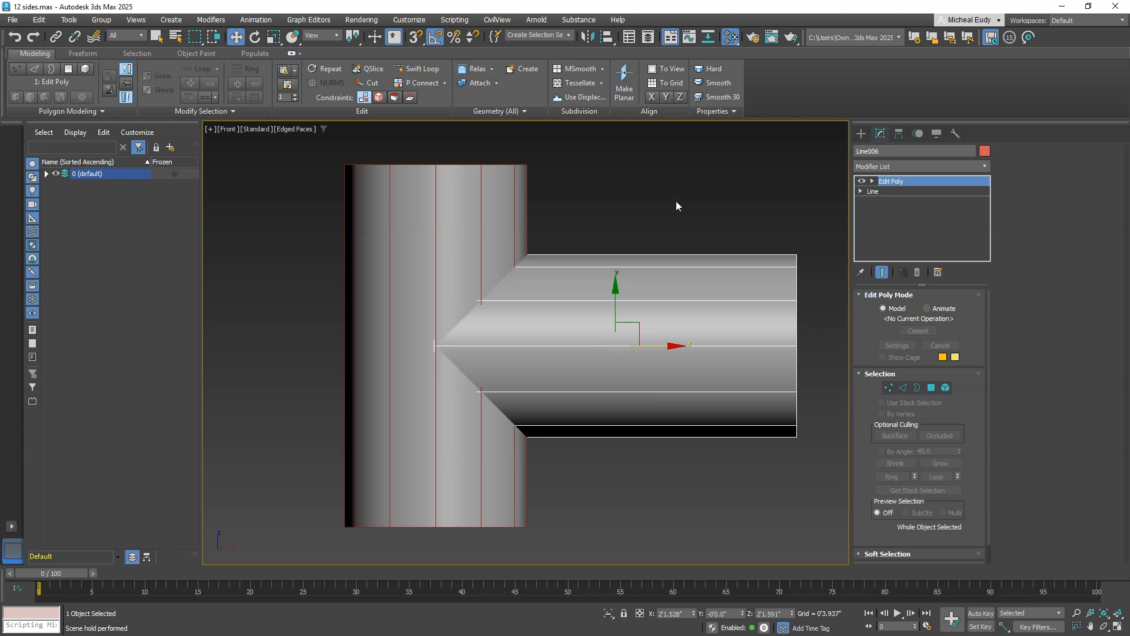
click(692, 219)
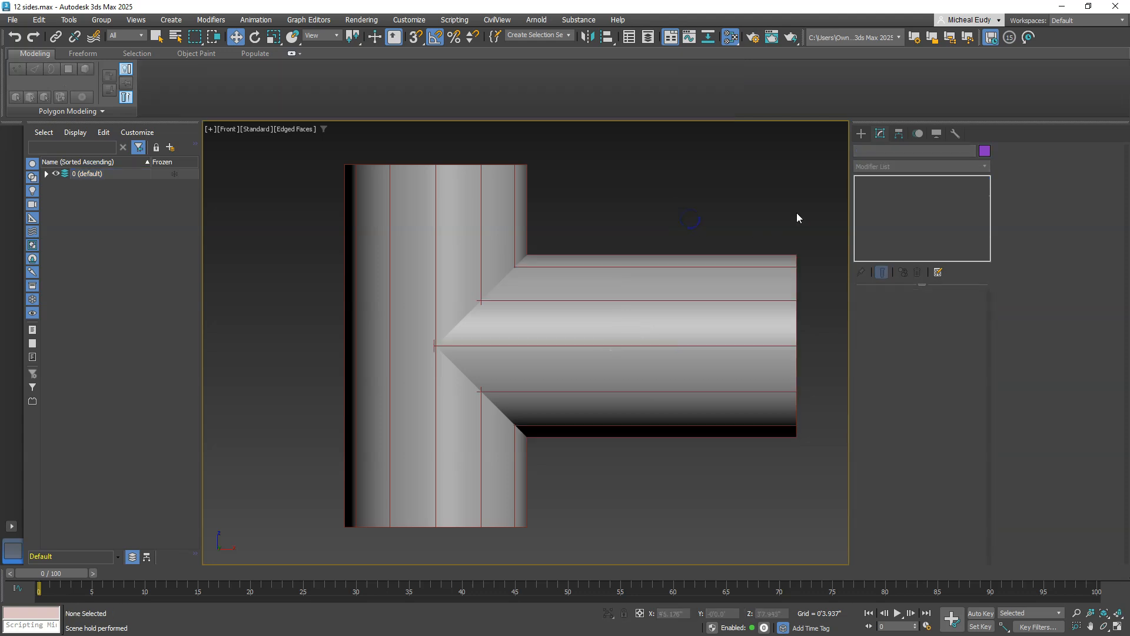
click(463, 205)
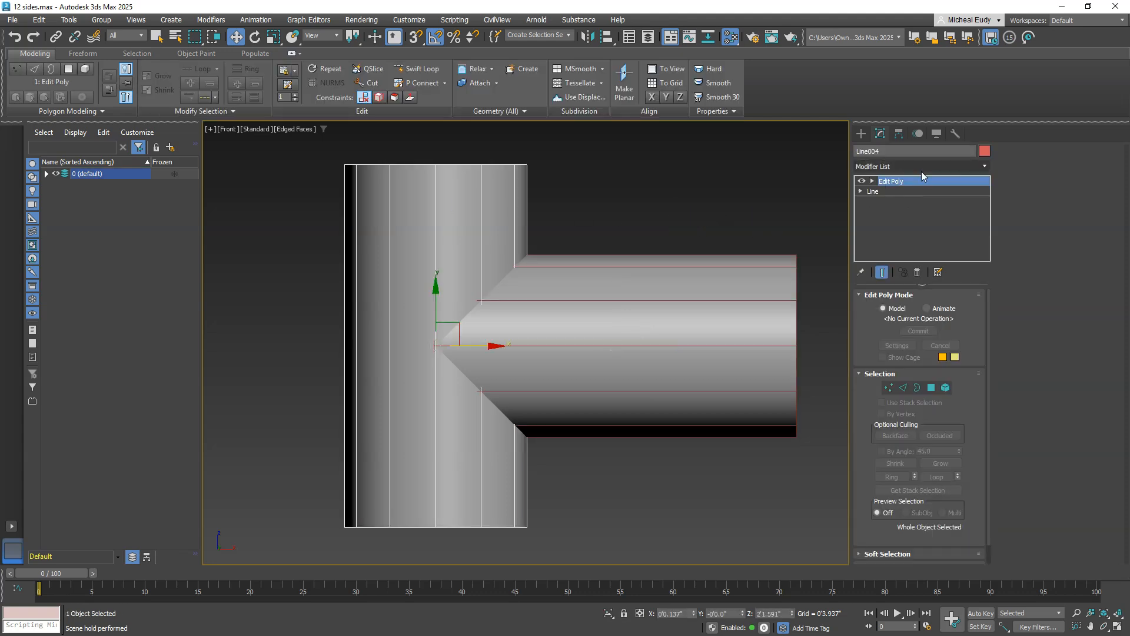
click(927, 167)
text(b)
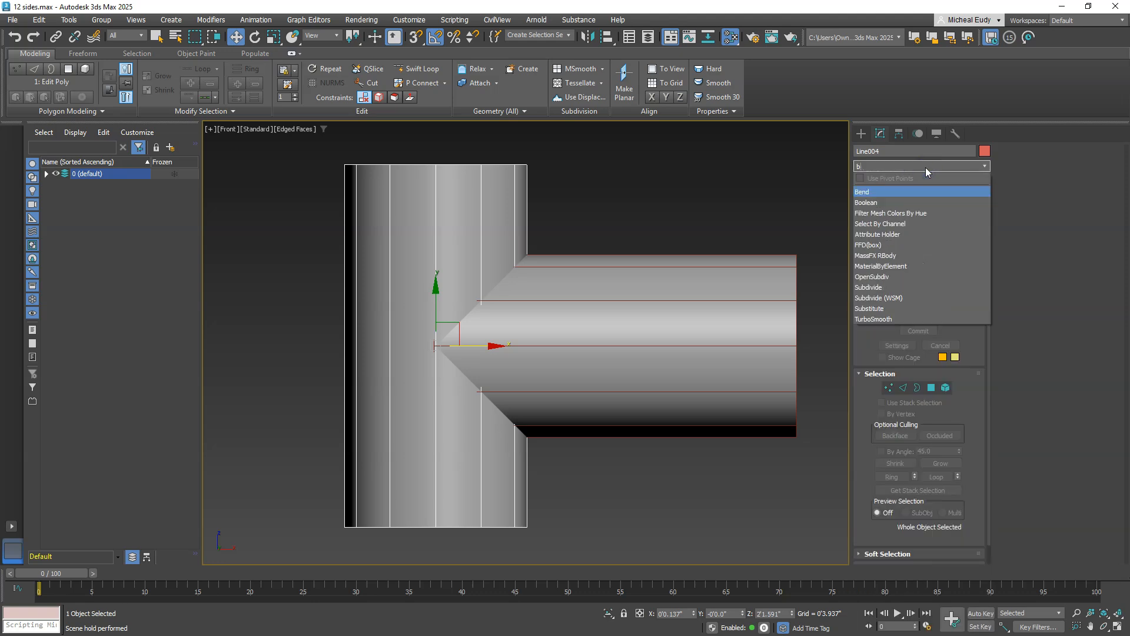
click(884, 203)
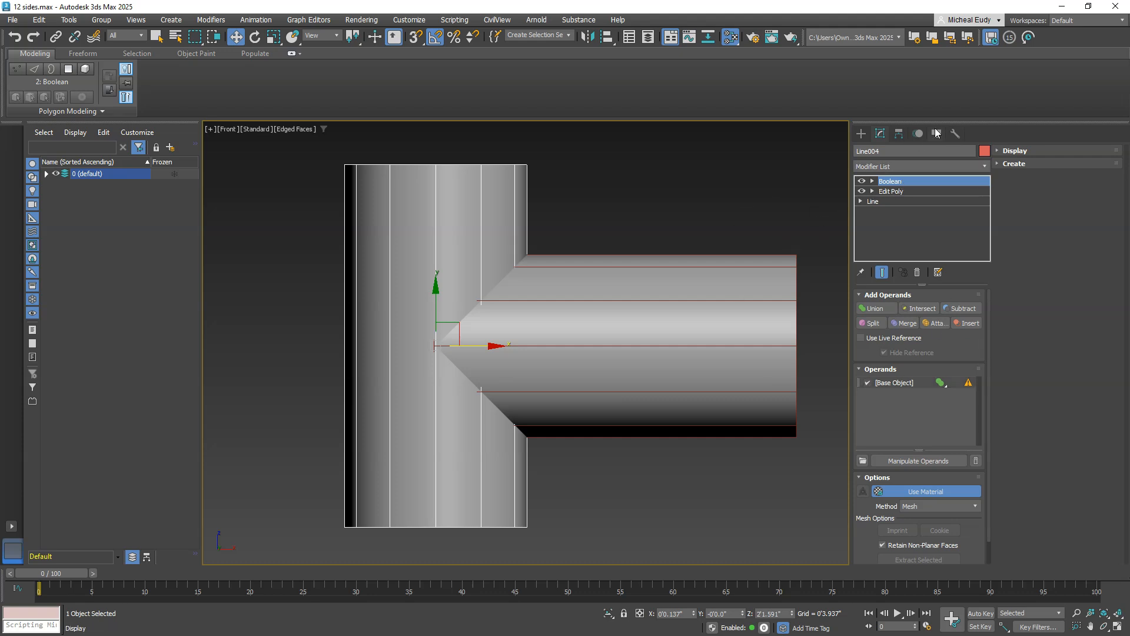
Step: Look up the ProBoolean and Boolean tools among the Compound Objects creation types
click(954, 135)
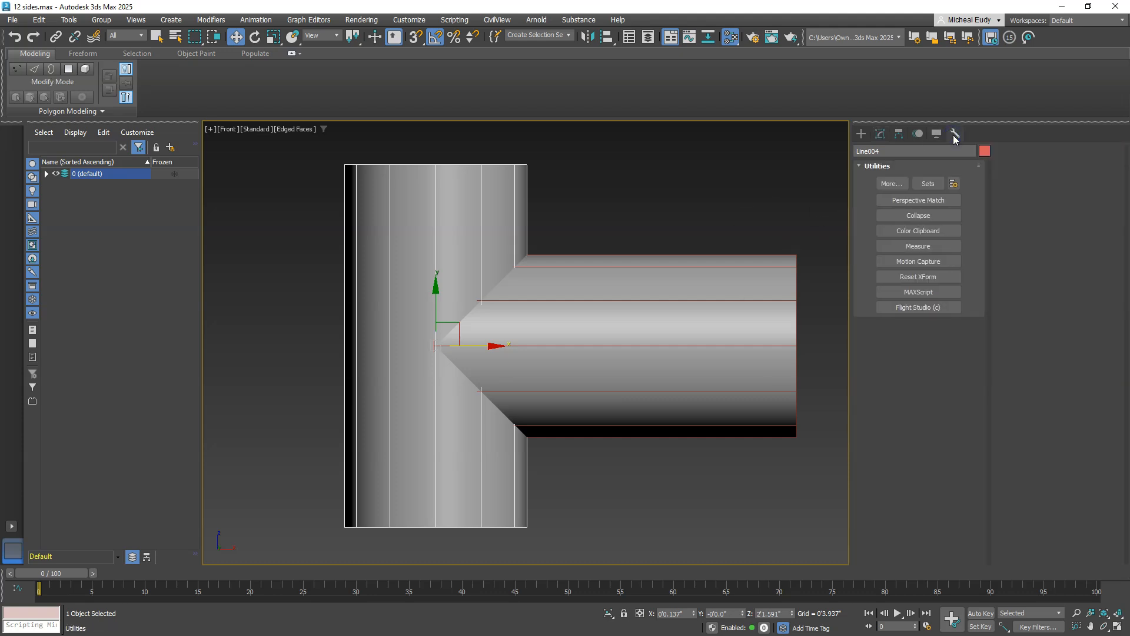
click(861, 134)
click(861, 152)
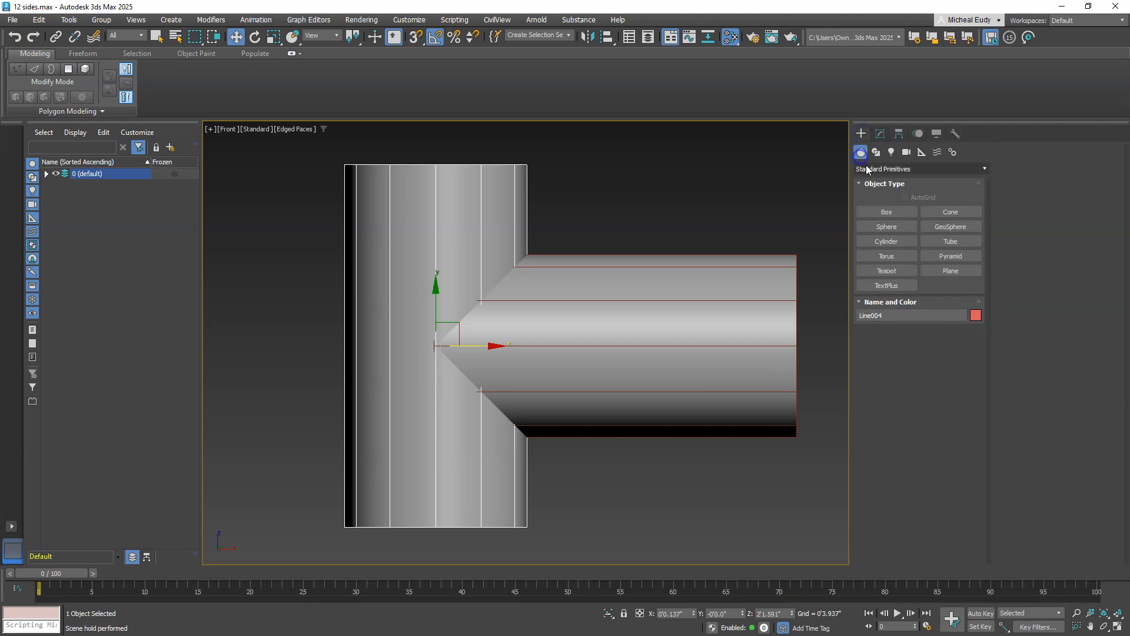
click(867, 170)
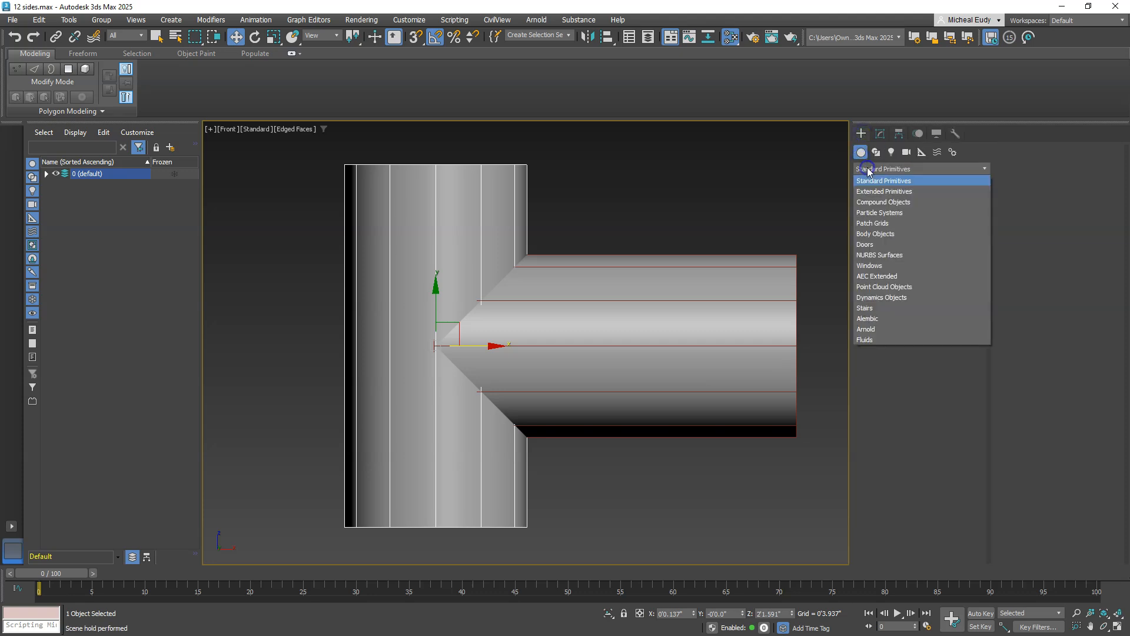
click(884, 202)
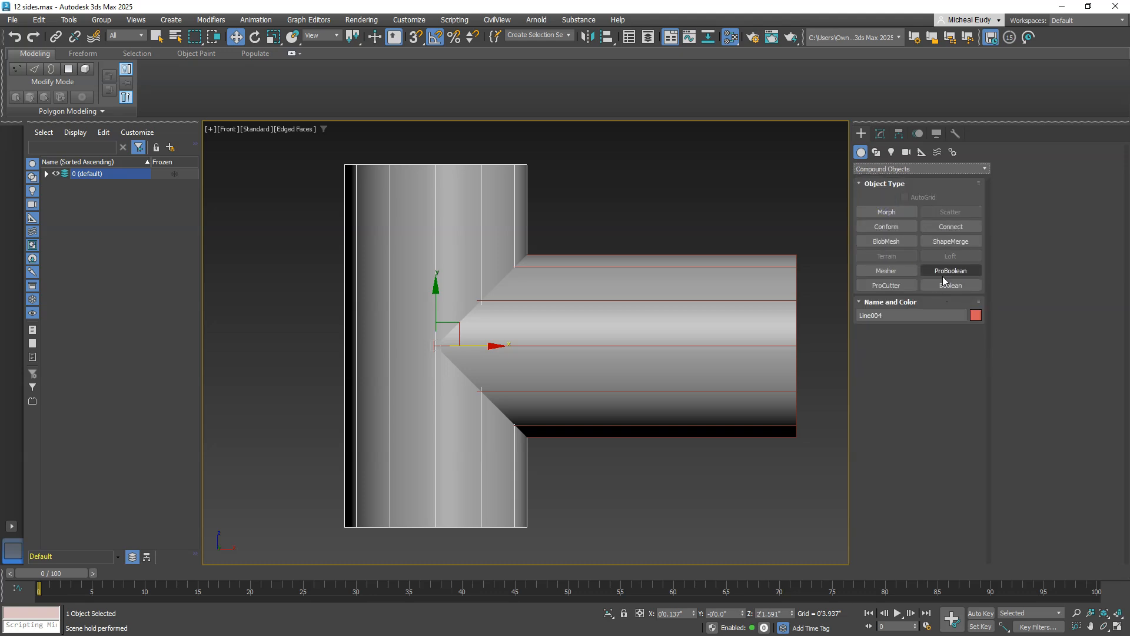
click(937, 284)
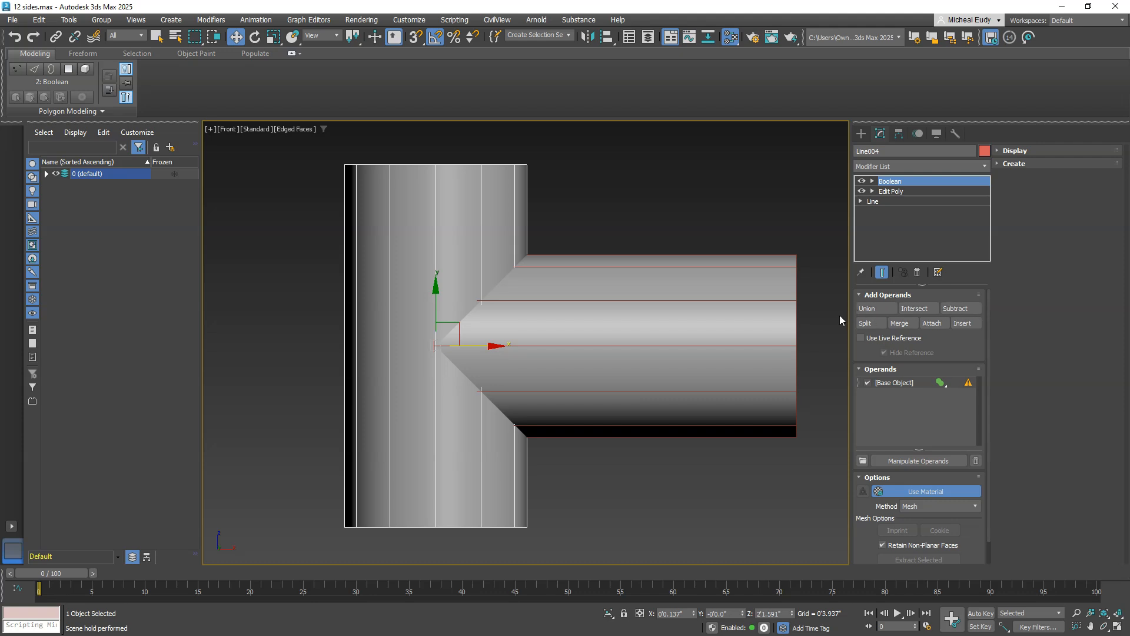
Step: Add the horizontal pipe to the upright pipe's Boolean modifier as a Union operand, then return to the Move tool
click(872, 310)
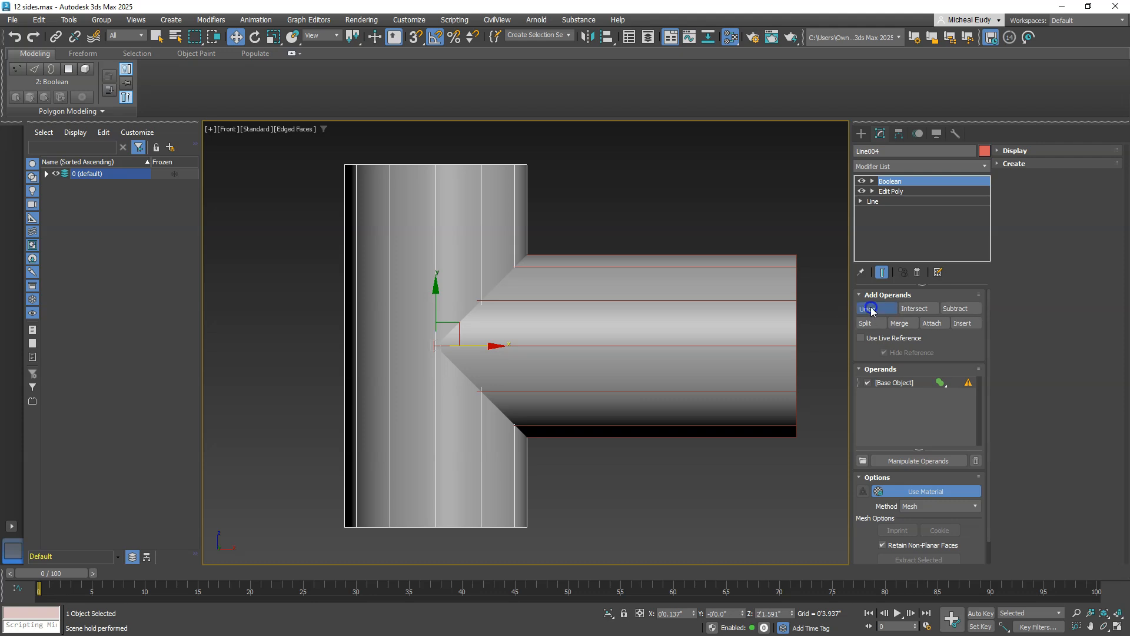
click(715, 312)
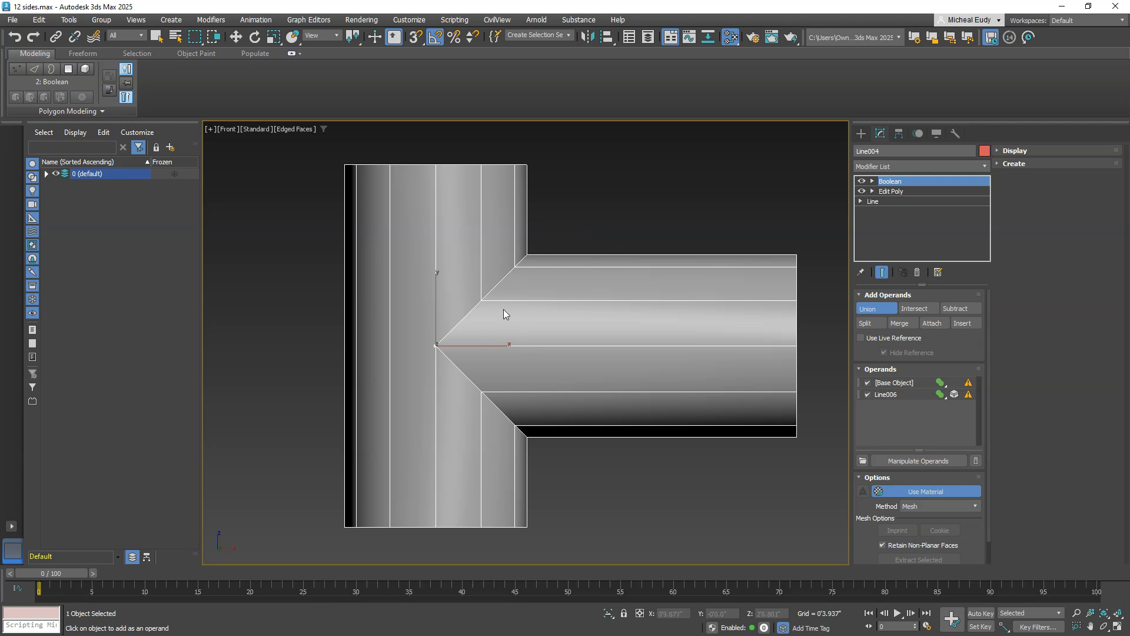
key(ctrl+z)
mouse_move(523, 350)
alt+middle_down()
mouse_move(499, 285)
mouse_move(529, 361)
mouse_move(546, 337)
mouse_move(539, 352)
alt+middle_up()
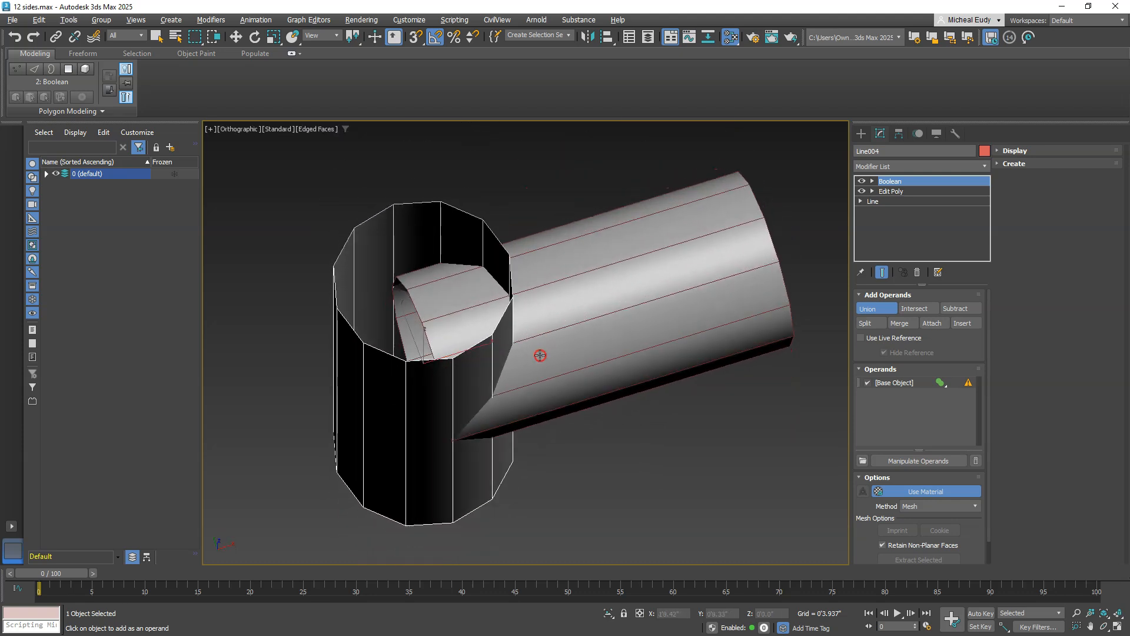
click(605, 331)
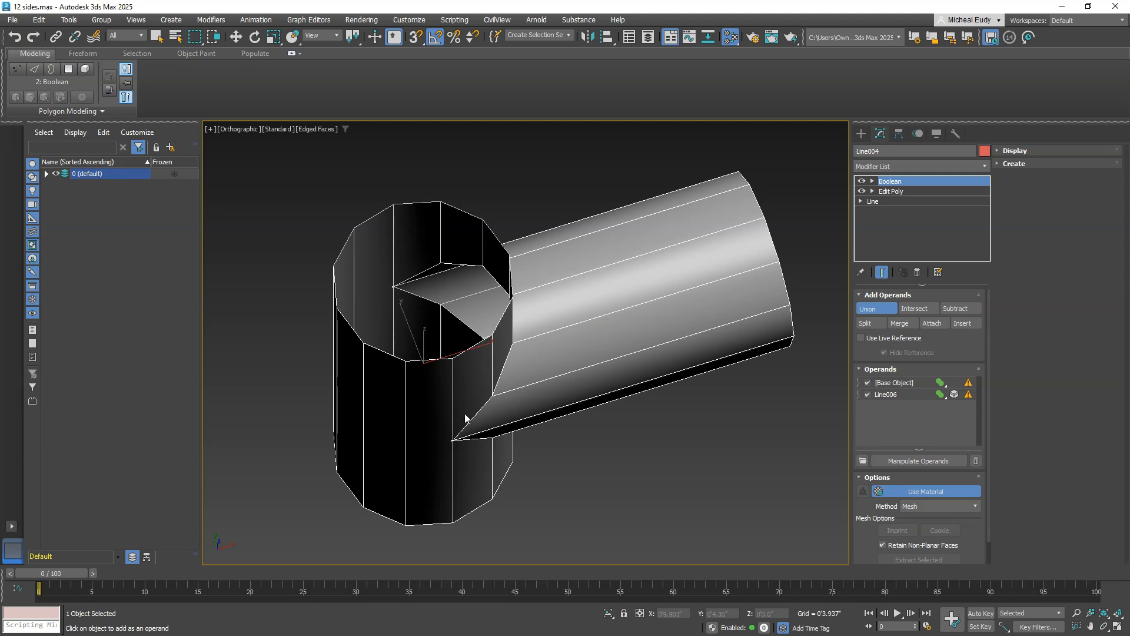
alt+middle_drag(492, 374, 476, 255)
key(w)
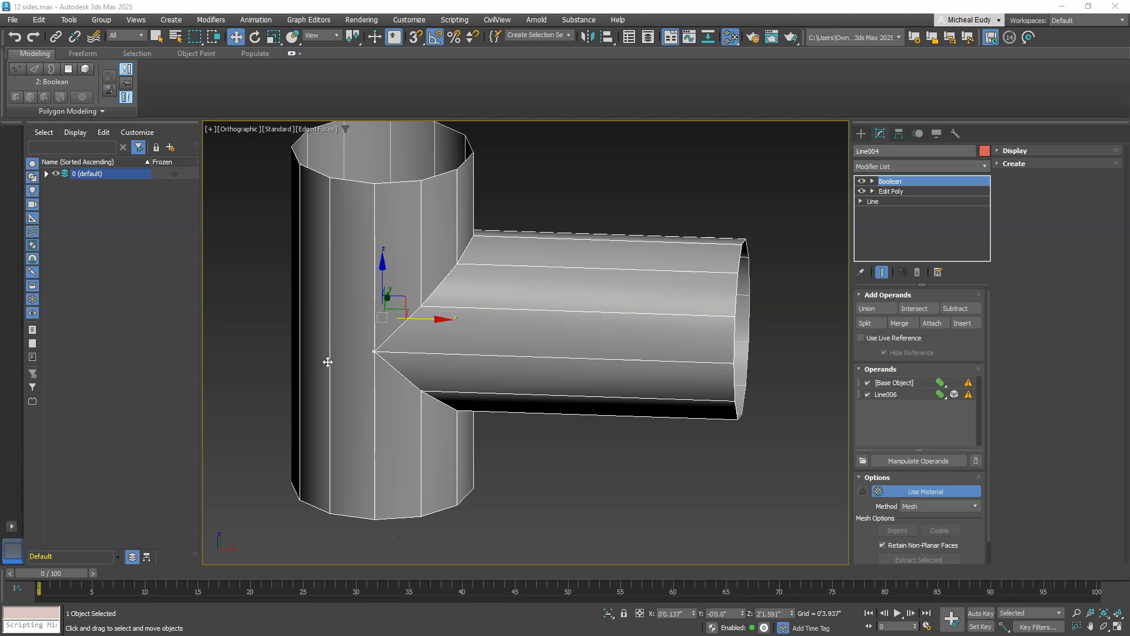
Step: Apply a MeshSmooth modifier to the united tee and set its subdivision iterations to 3
scroll(369, 389, up, 8)
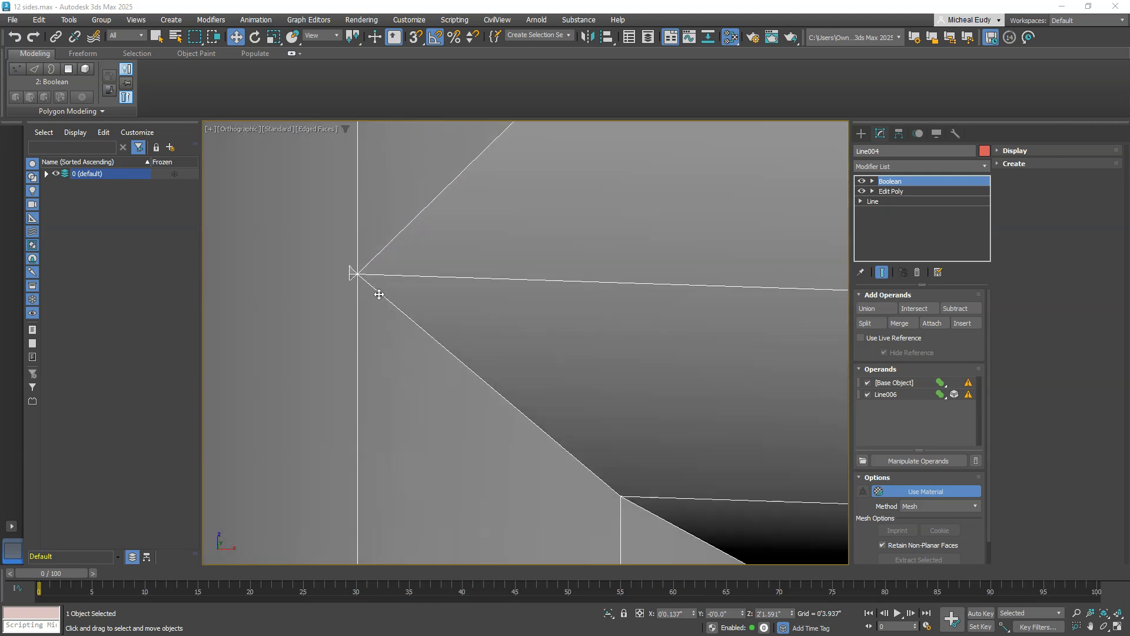
scroll(446, 303, down, 3)
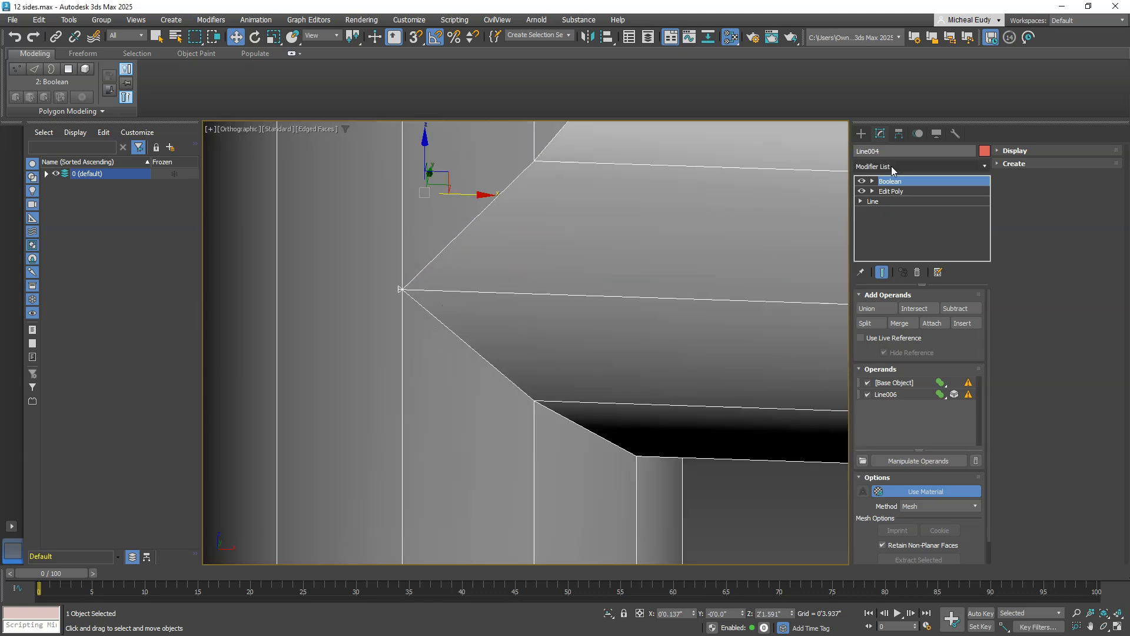
click(891, 167)
text(m)
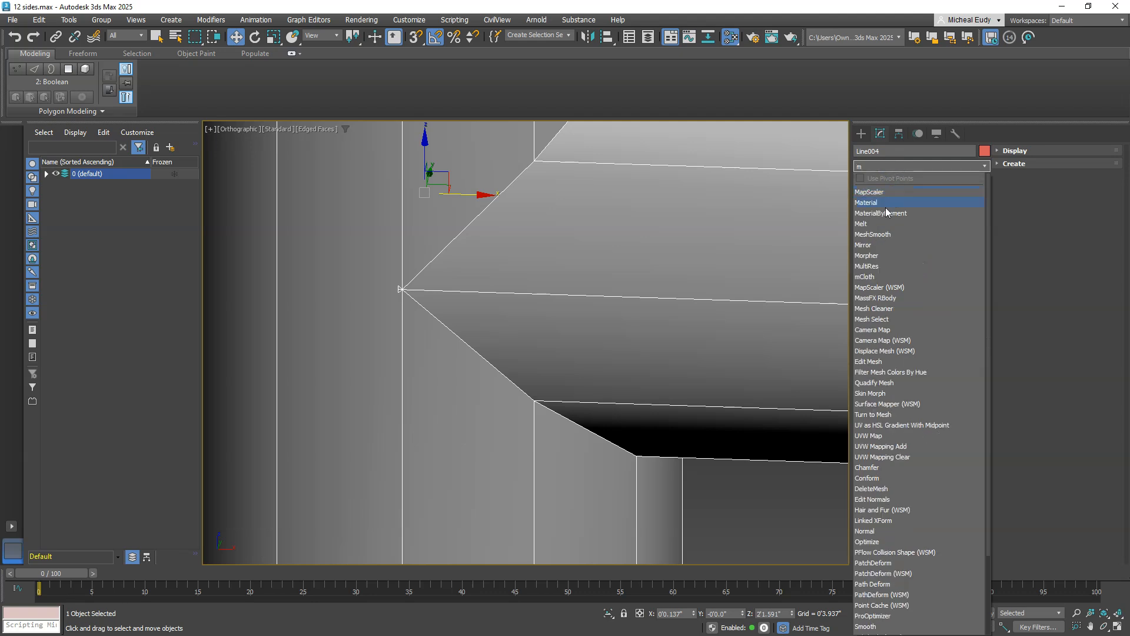
click(883, 234)
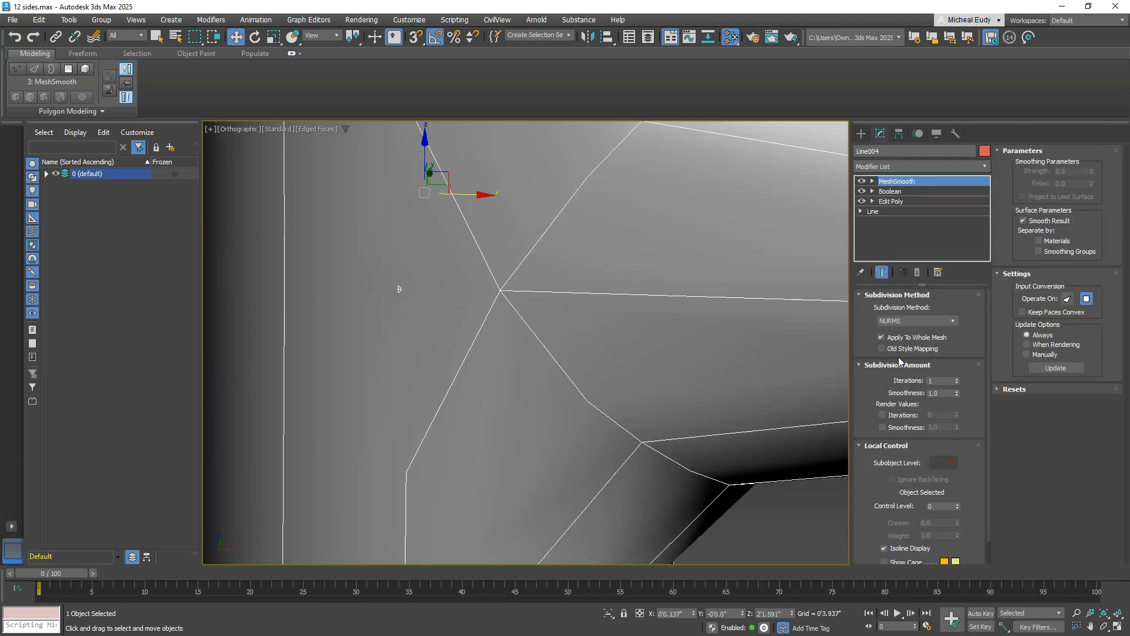
click(956, 379)
click(957, 380)
scroll(539, 254, down, 3)
scroll(539, 254, down, 2)
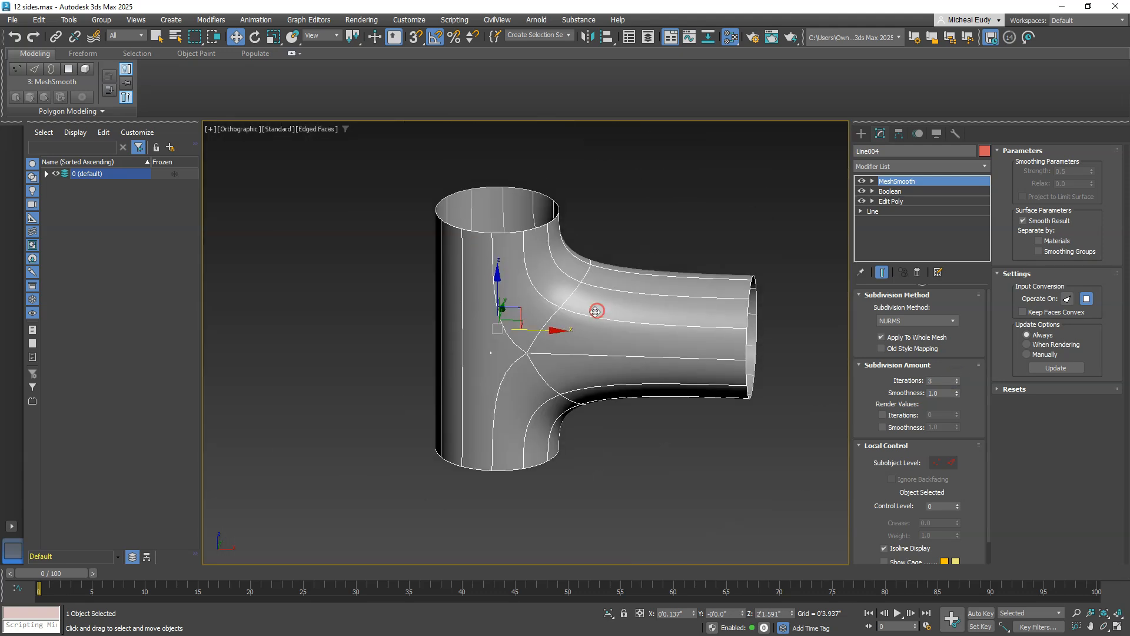
Step: Add an Edit Poly modifier between the Boolean and MeshSmooth modifiers, and turn off MeshSmooth's display
scroll(530, 347, up, 5)
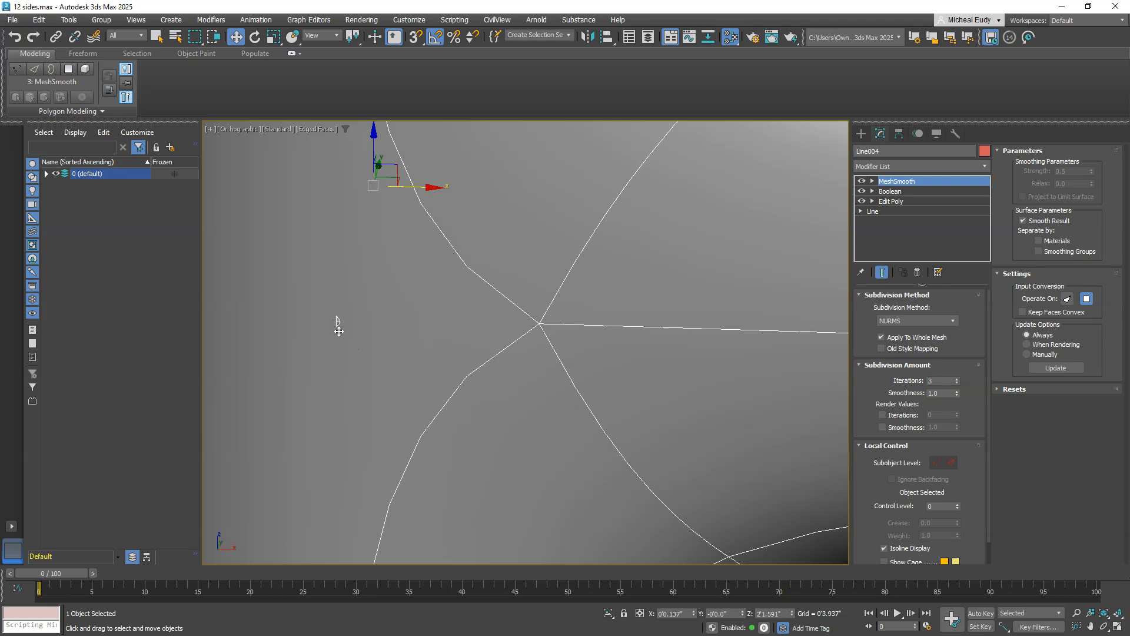
scroll(338, 331, up, 2)
scroll(339, 332, down, 2)
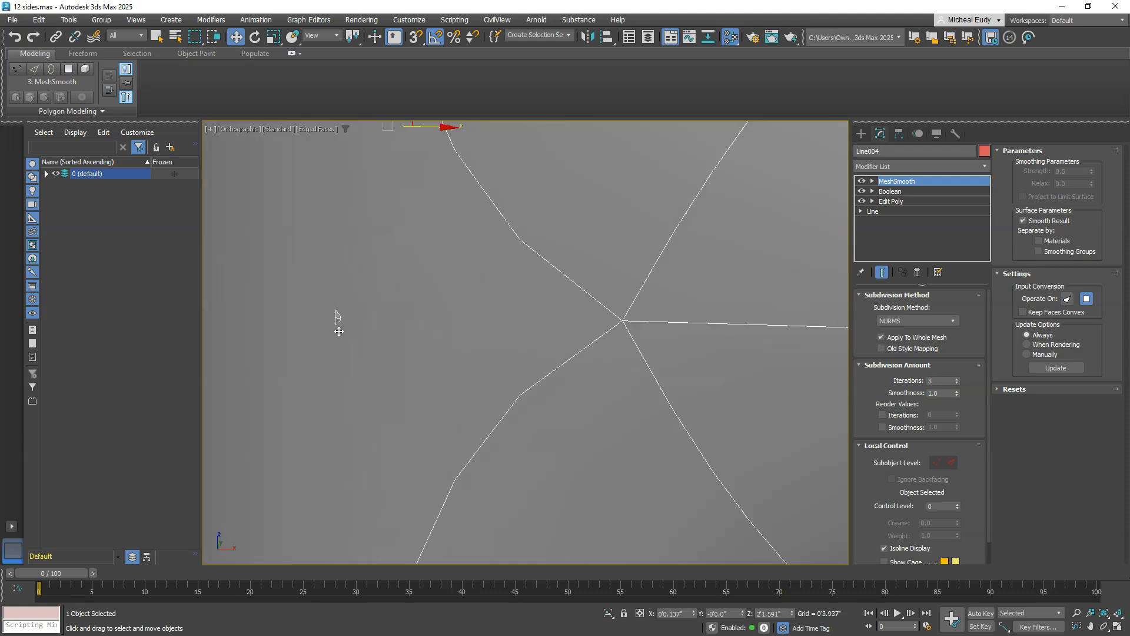
click(985, 166)
text(e)
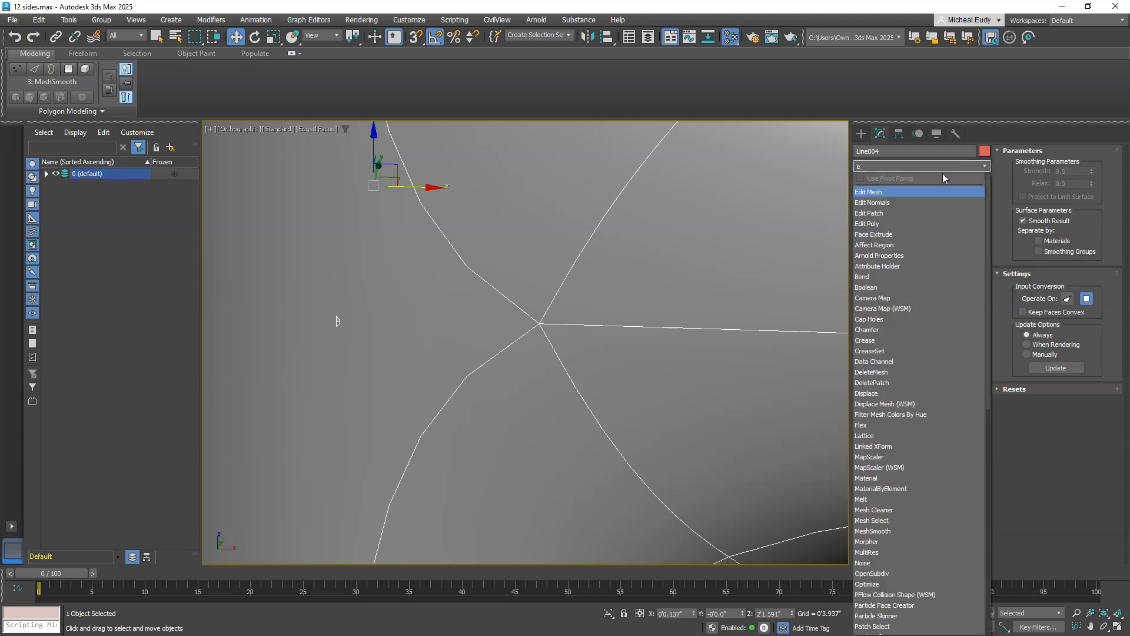
click(877, 226)
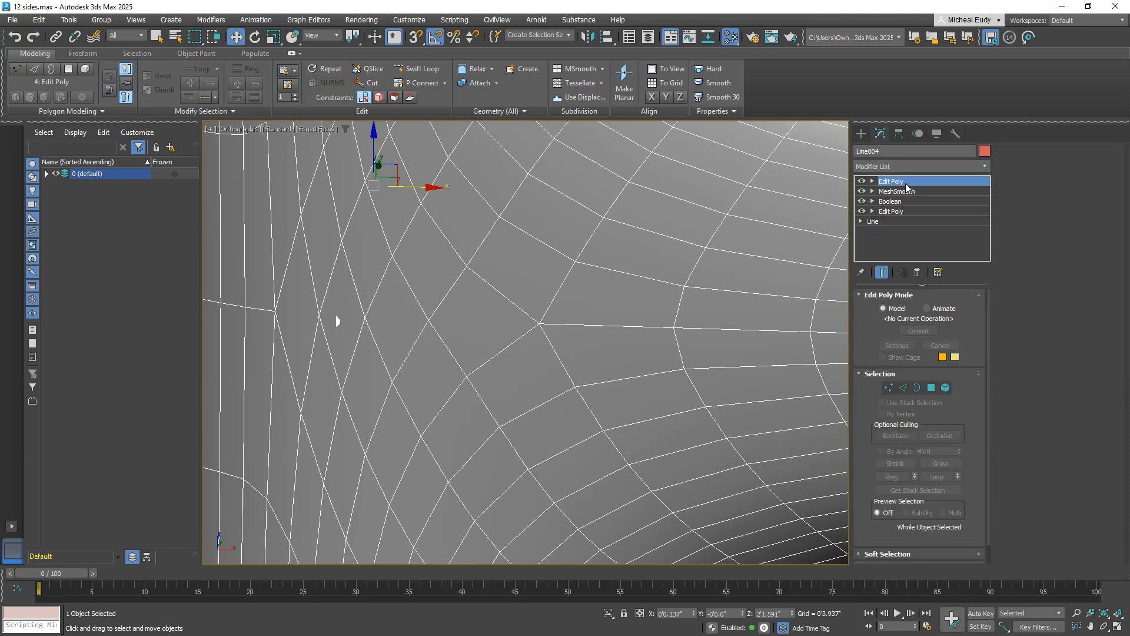
drag(913, 207, 913, 204)
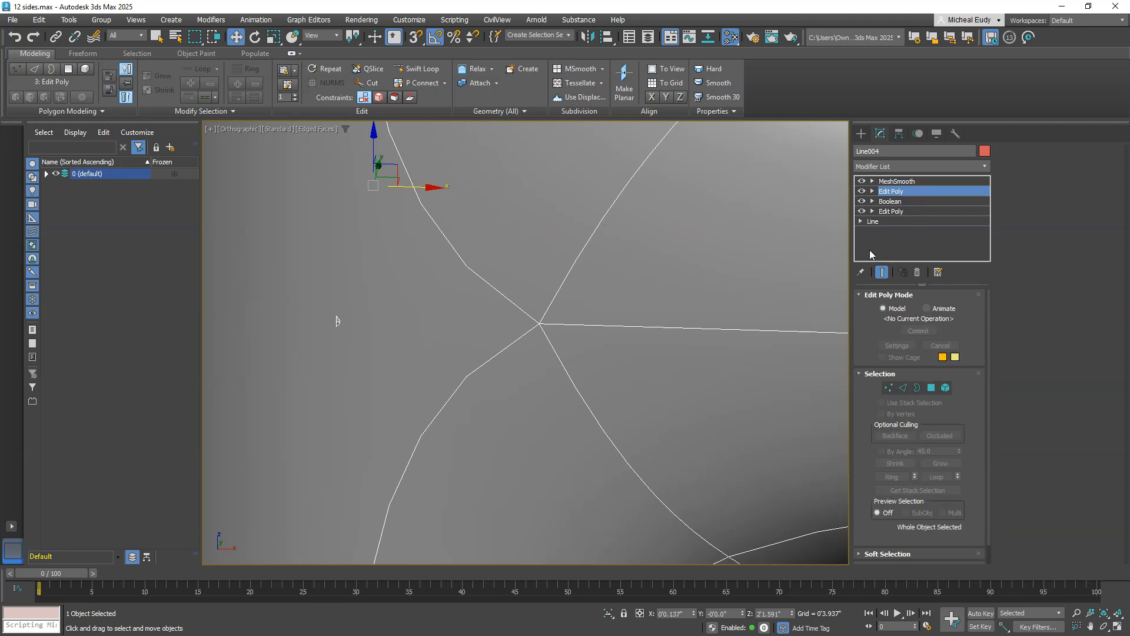
click(862, 182)
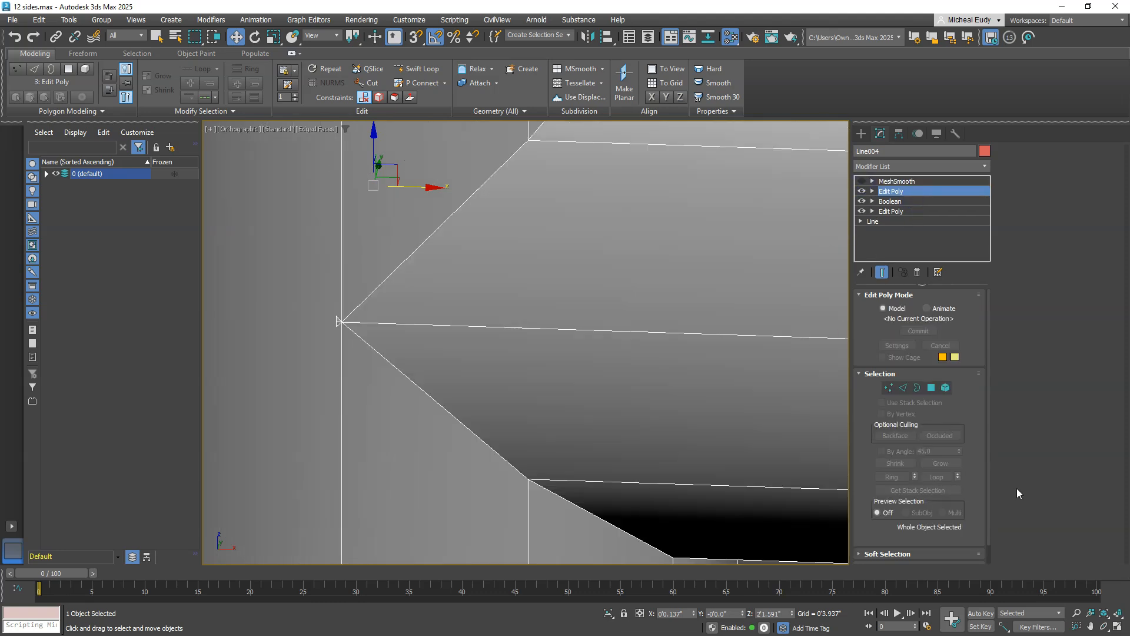
Step: Delete the two tiny stray polygons beside the front corner where the horizontal pipe meets the upright pipe's centre edge
click(931, 389)
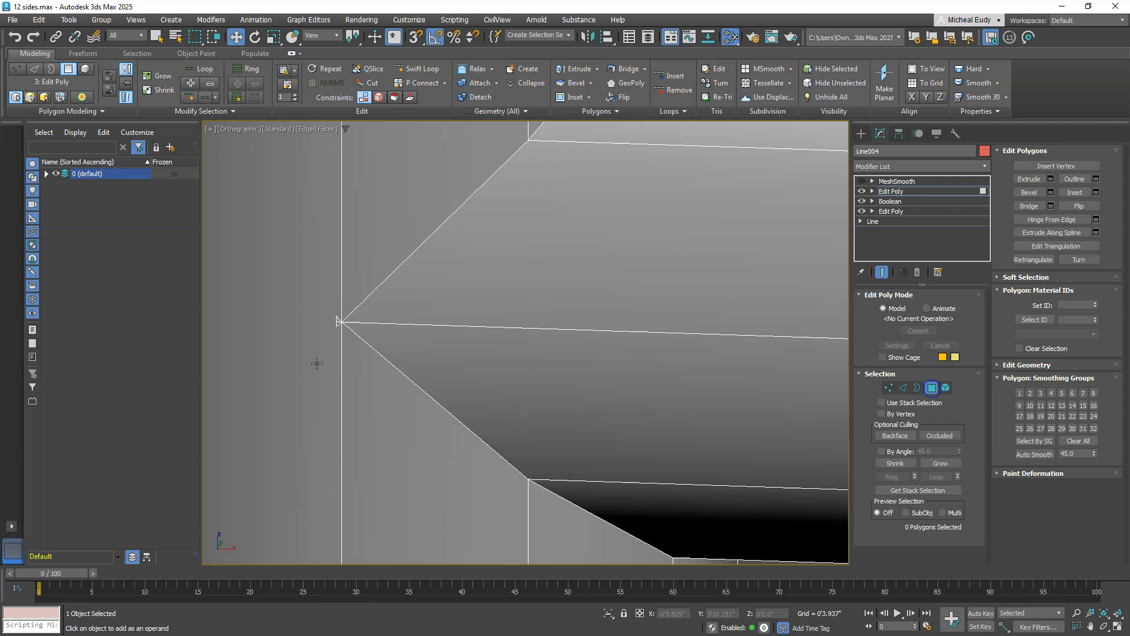
click(338, 321)
ctrl+click(338, 324)
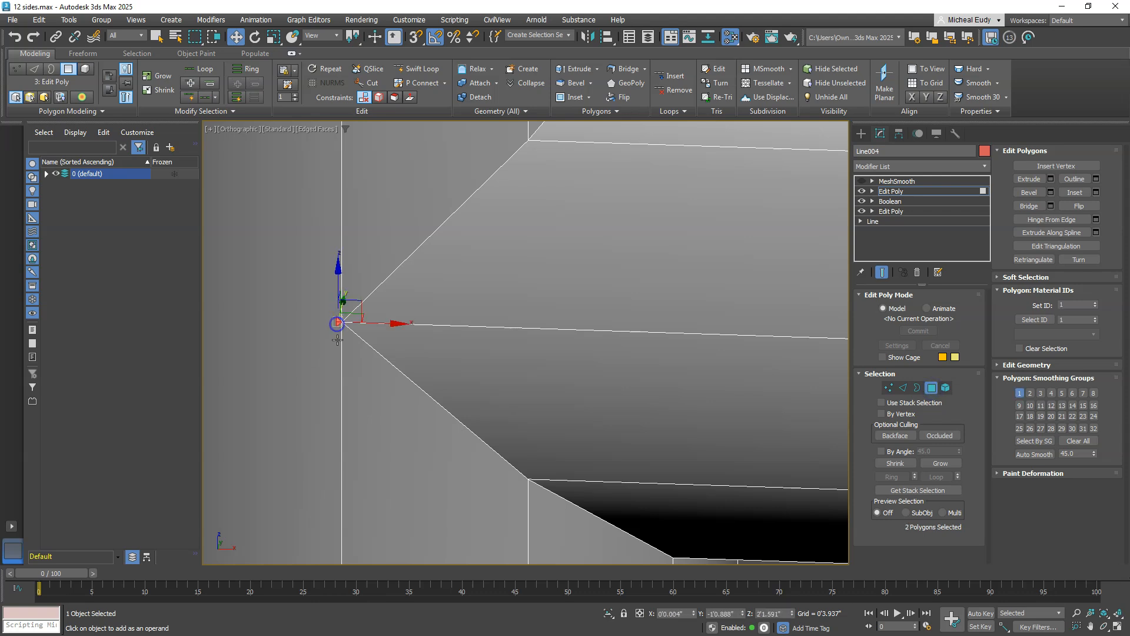
scroll(328, 348, up, 5)
click(325, 347)
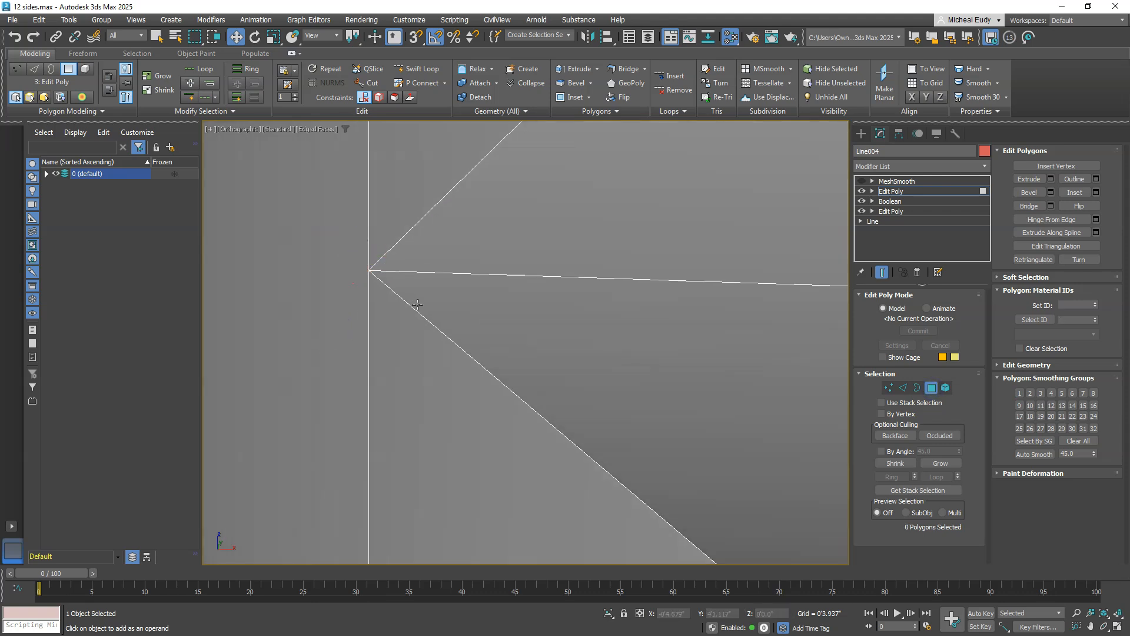
Step: Delete the matching tiny stray polygons at the junction corner on the tee's back side and leave polygon editing
scroll(418, 303, down, 6)
scroll(413, 337, down, 3)
alt+middle_drag(412, 336, 452, 389)
scroll(329, 435, up, 4)
middle_drag(329, 435, 445, 408)
scroll(471, 392, up, 5)
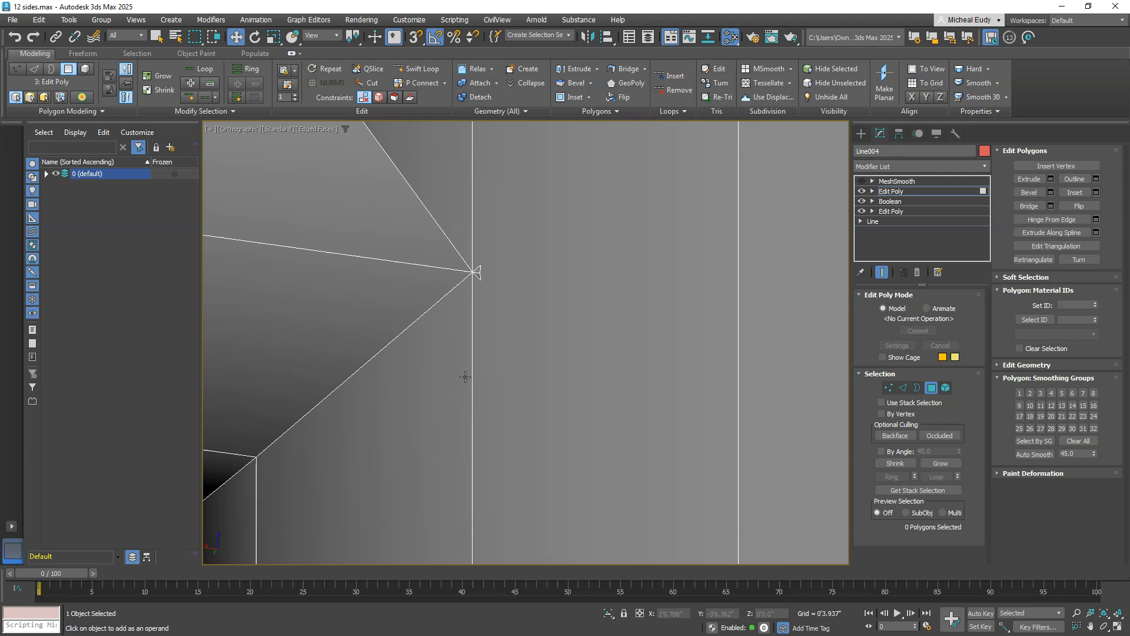
click(475, 271)
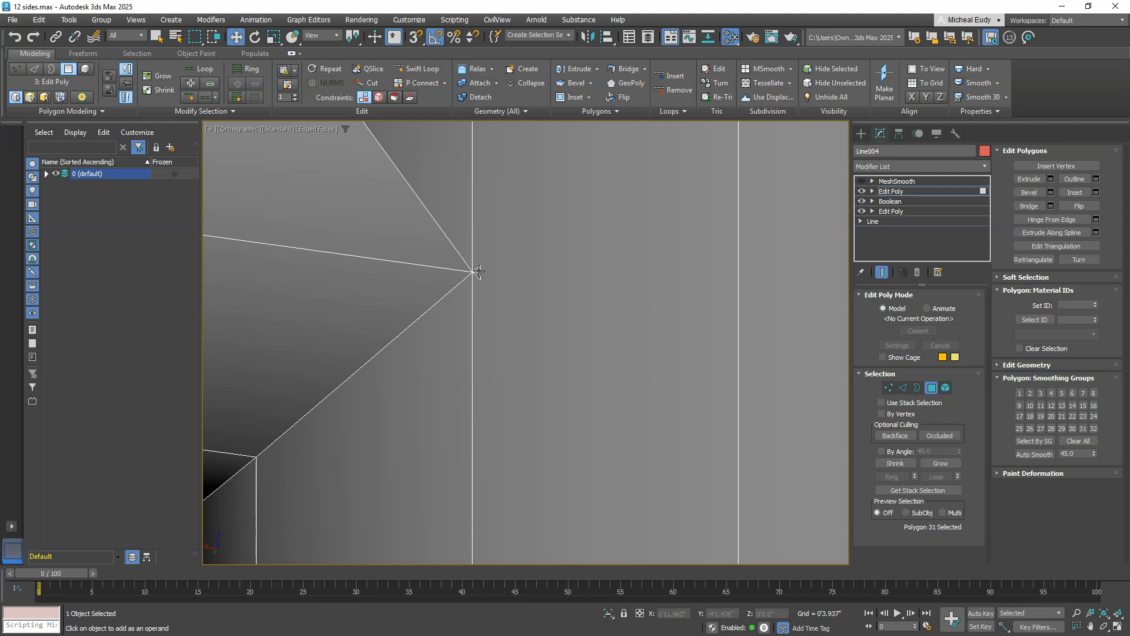
click(487, 321)
click(931, 387)
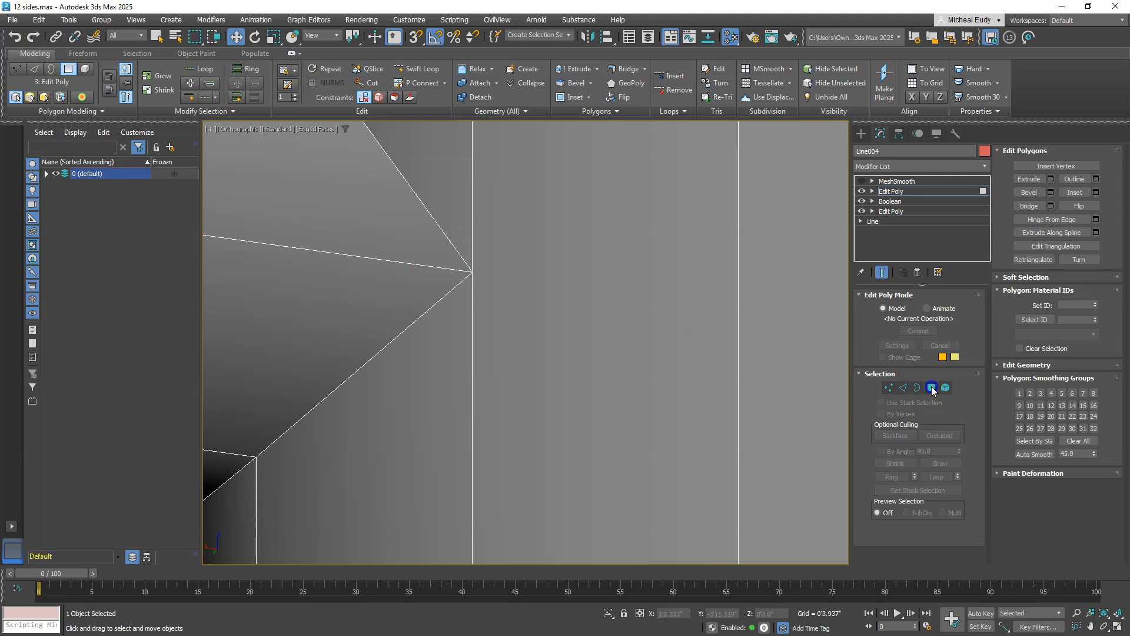
Step: Turn MeshSmooth back on and inspect the smoothed tee junction from both sides
click(862, 180)
click(897, 181)
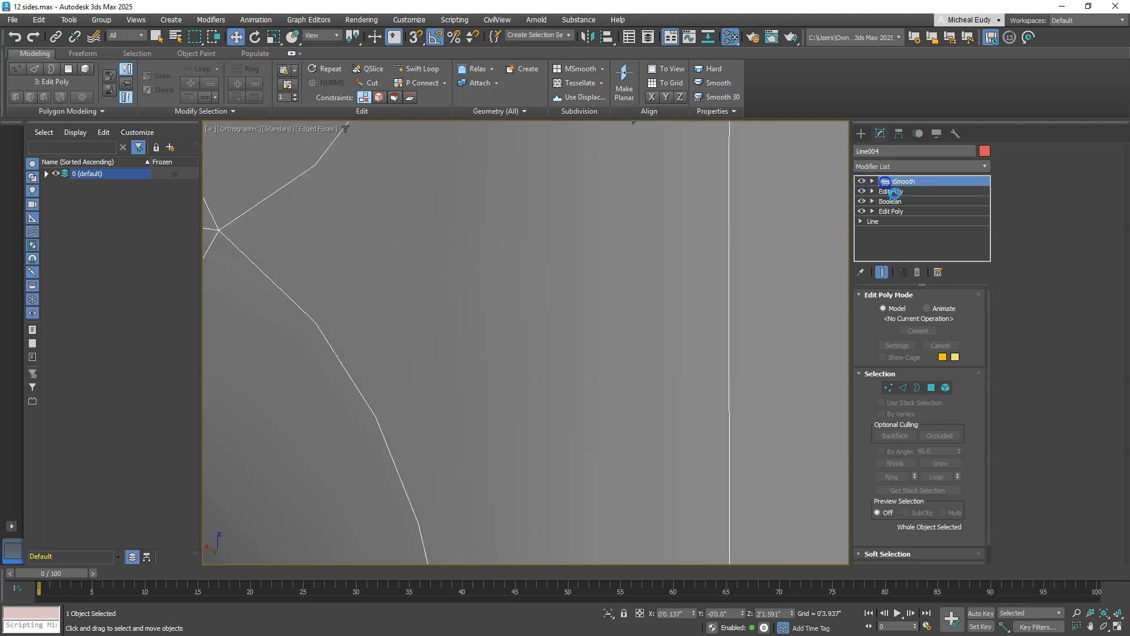
scroll(428, 333, down, 2)
scroll(428, 333, down, 5)
mouse_move(456, 352)
alt+middle_down()
mouse_move(503, 355)
mouse_move(455, 348)
alt+middle_up()
alt+middle_drag(448, 324, 400, 334)
alt+middle_drag(573, 311, 537, 296)
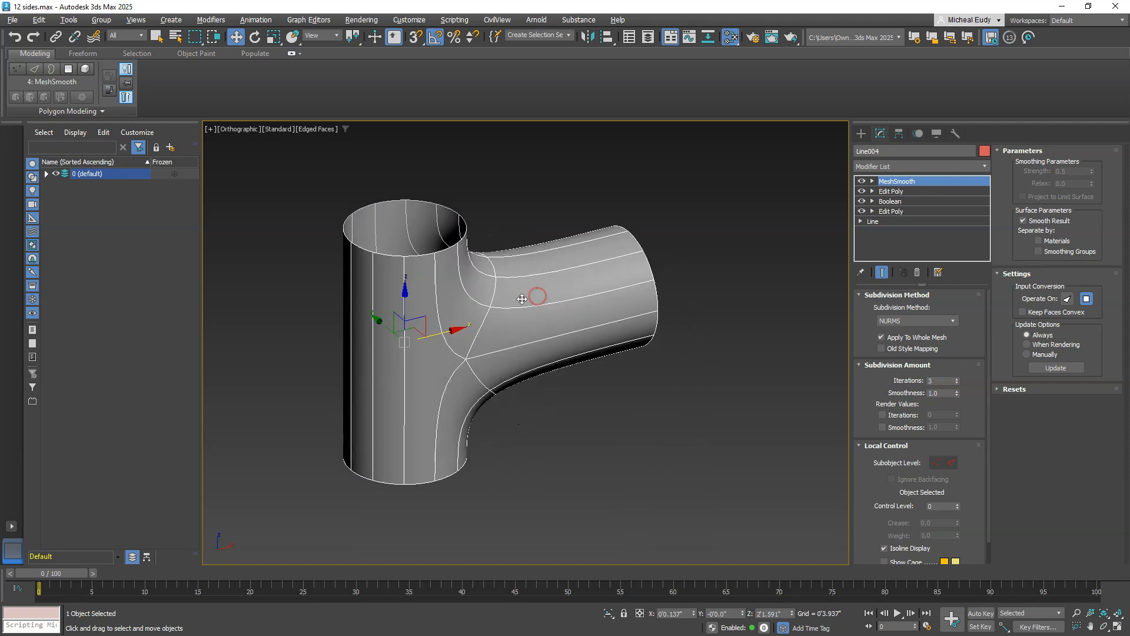
scroll(497, 324, up, 5)
mouse_move(491, 325)
alt+middle_down()
mouse_move(449, 310)
mouse_move(493, 323)
alt+middle_up()
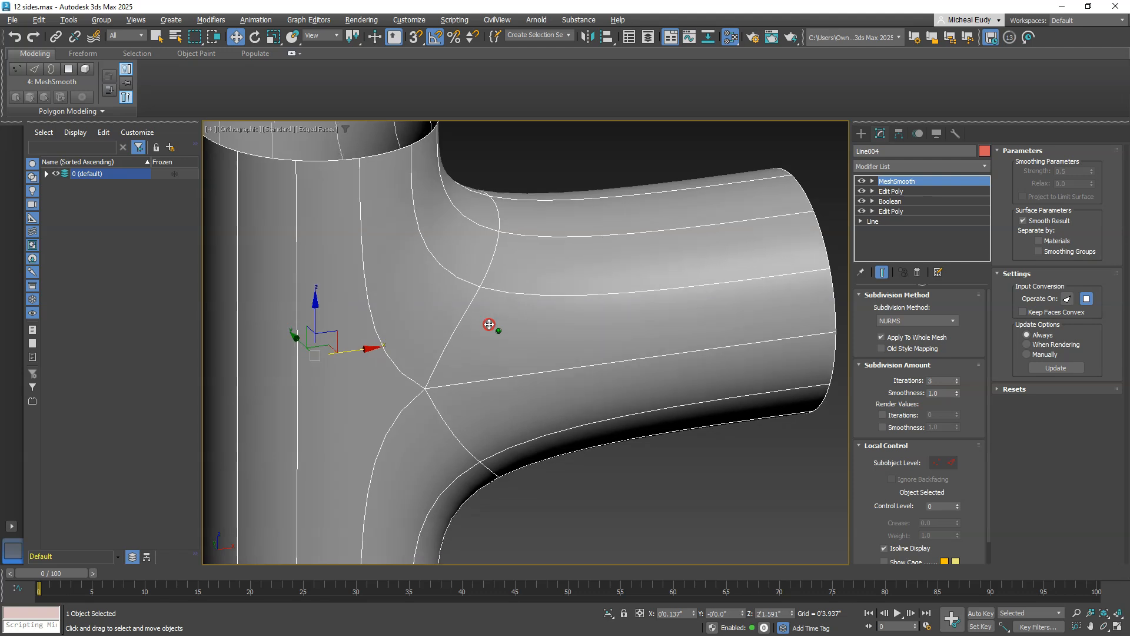
Step: Fetch the held scene to bring back the two separate, un-united pipes
scroll(492, 323, down, 5)
scroll(495, 318, up, 2)
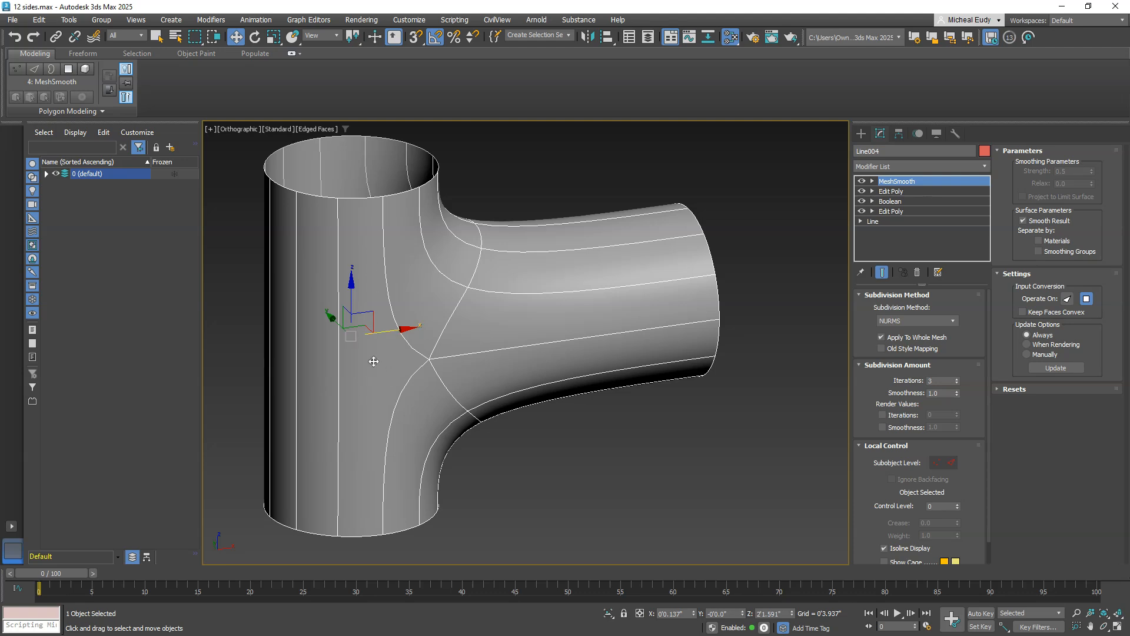
click(40, 20)
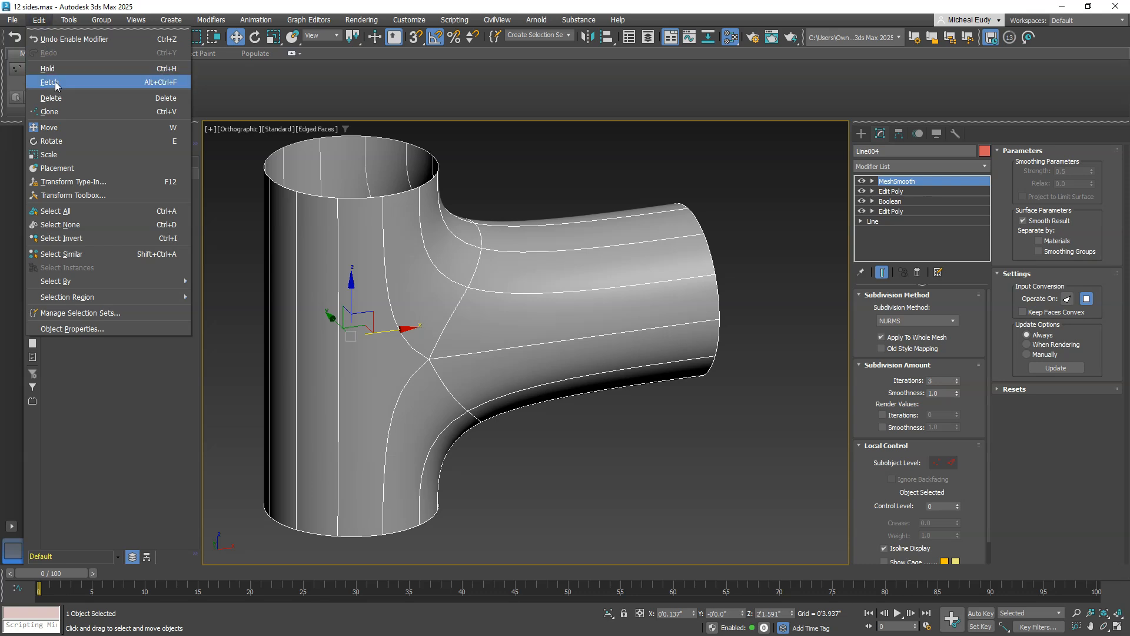
click(55, 81)
click(536, 338)
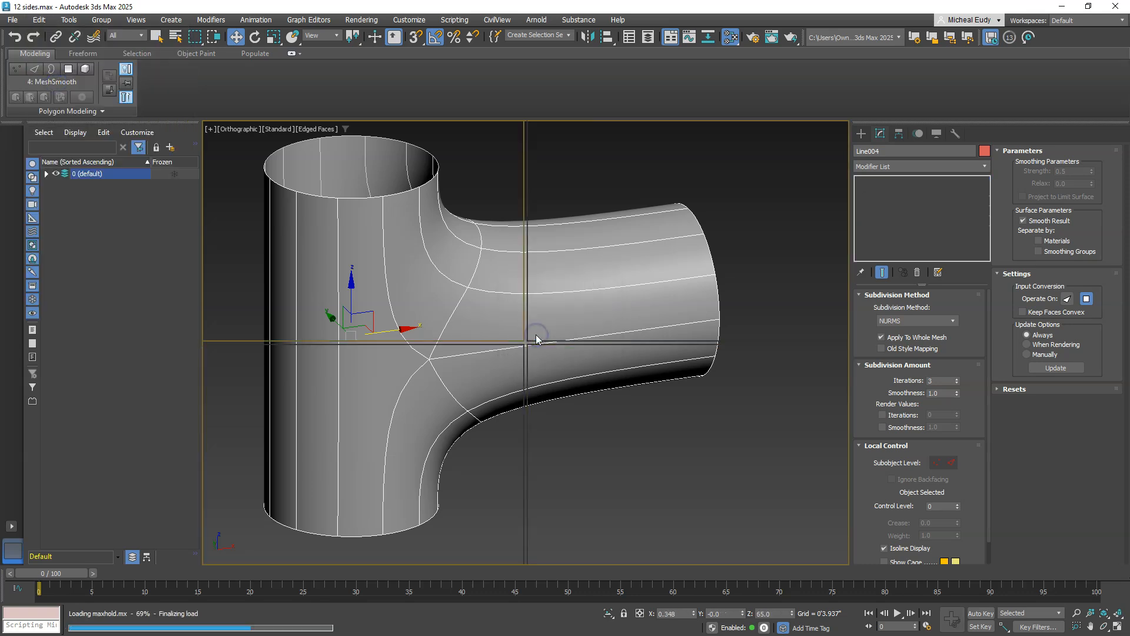
middle_drag(571, 392, 480, 303)
click(492, 324)
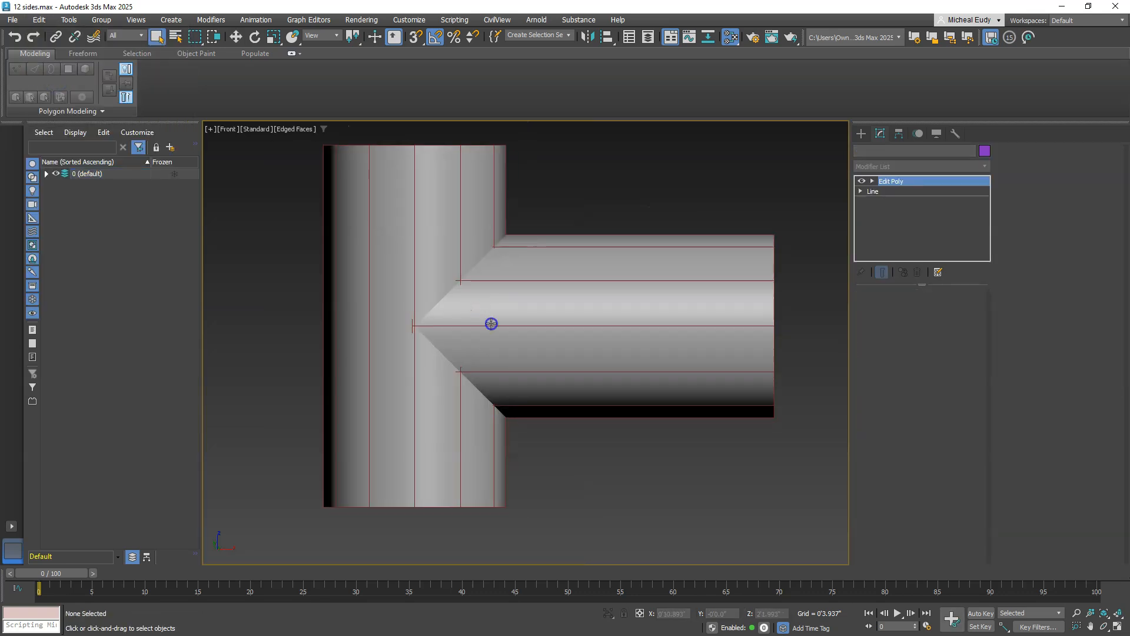
Step: Move the horizontal pipe along X until it stands clear of the upright pipe
middle_drag(542, 328, 434, 348)
right_click(434, 349)
click(468, 353)
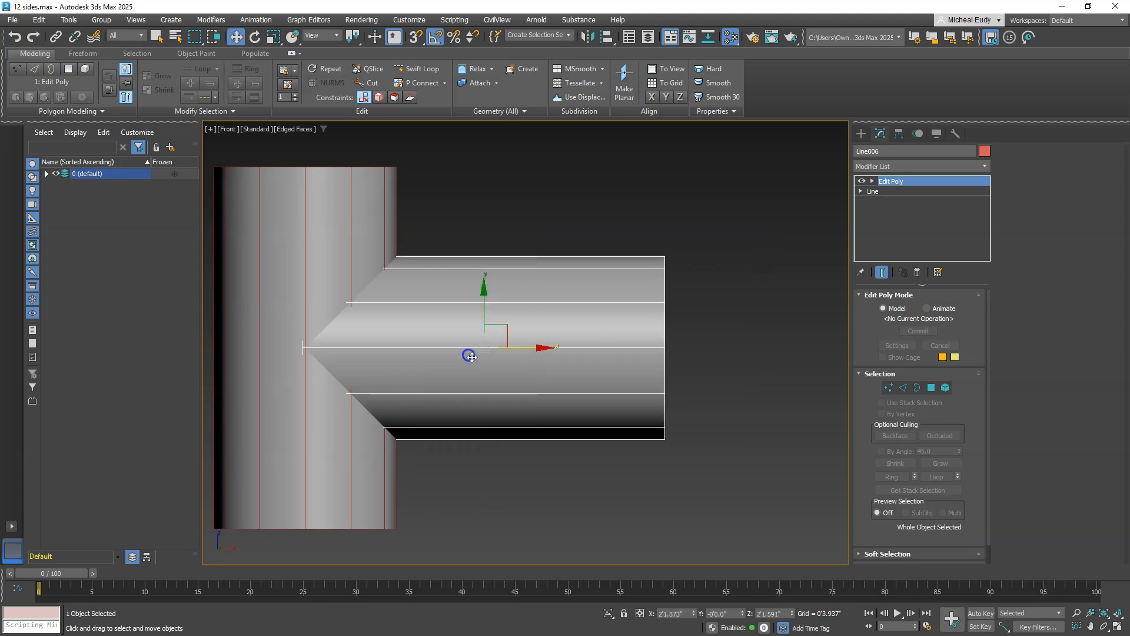
drag(527, 346, 754, 344)
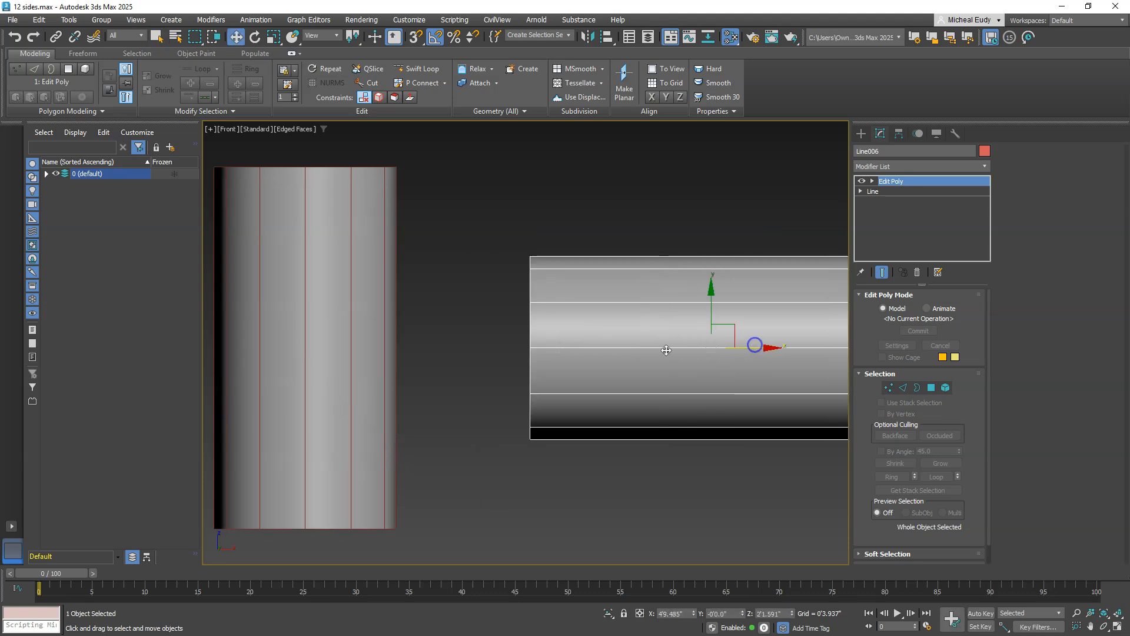
scroll(596, 328, down, 2)
middle_drag(595, 328, 582, 355)
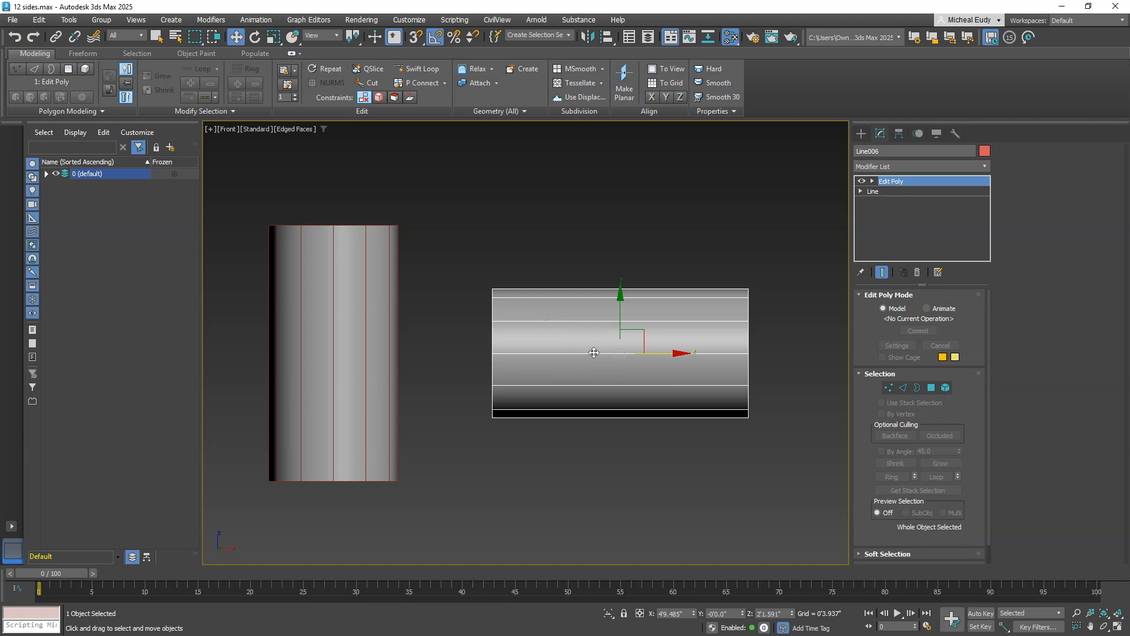
Step: Turn on 3D vertex snapping and keep axis constraints enabled in the snap options, with the horizontal pipe selected
click(365, 276)
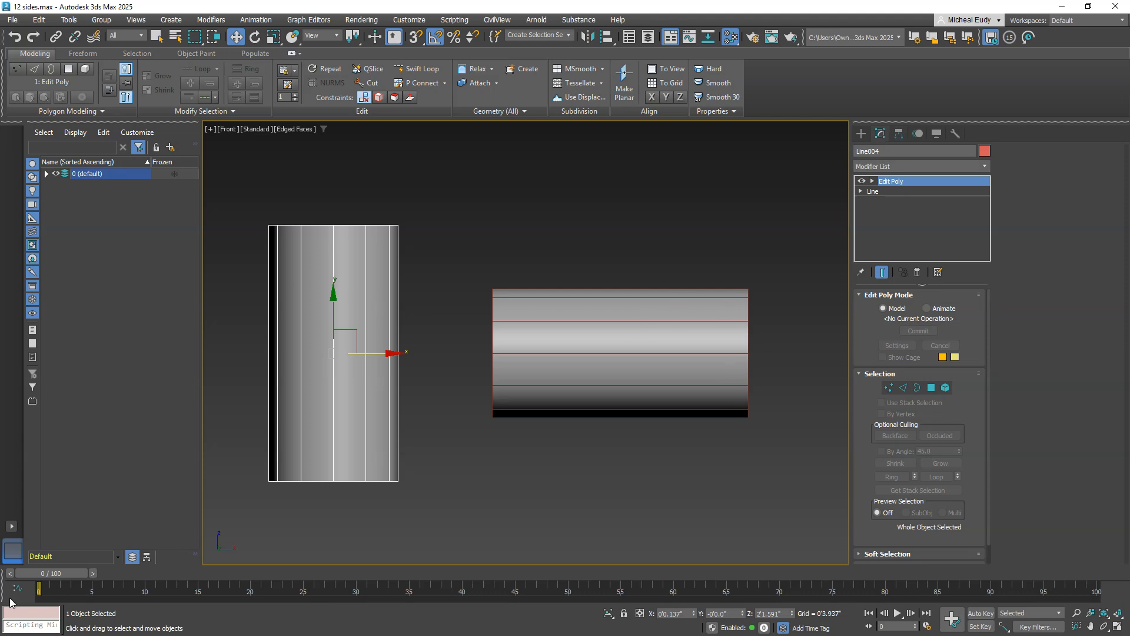
click(391, 523)
key(a)
key(s)
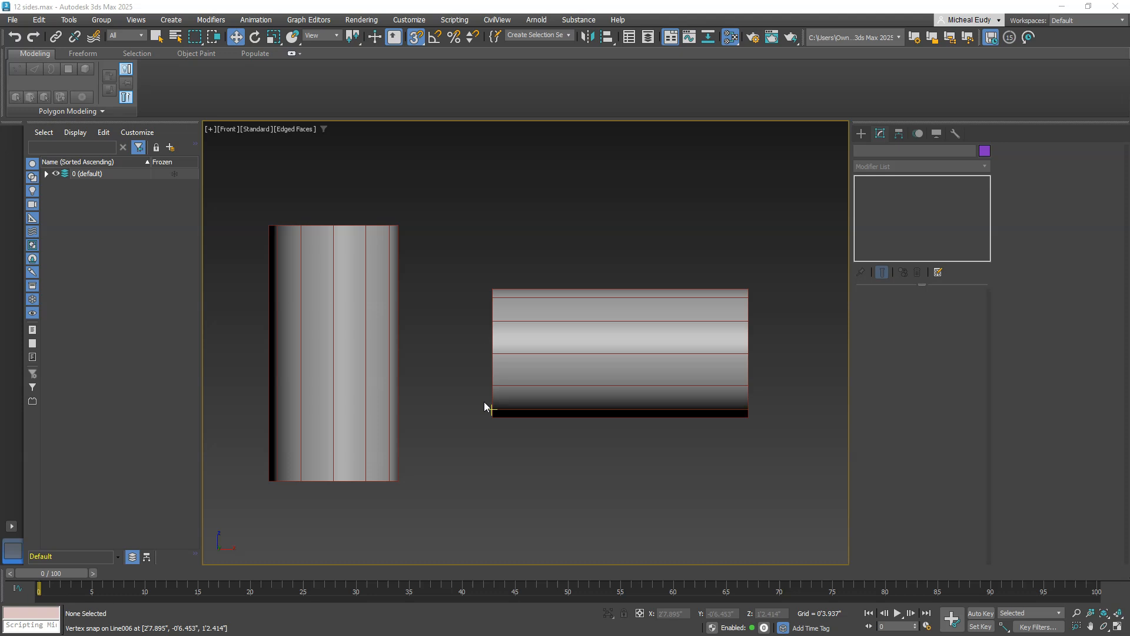
click(517, 366)
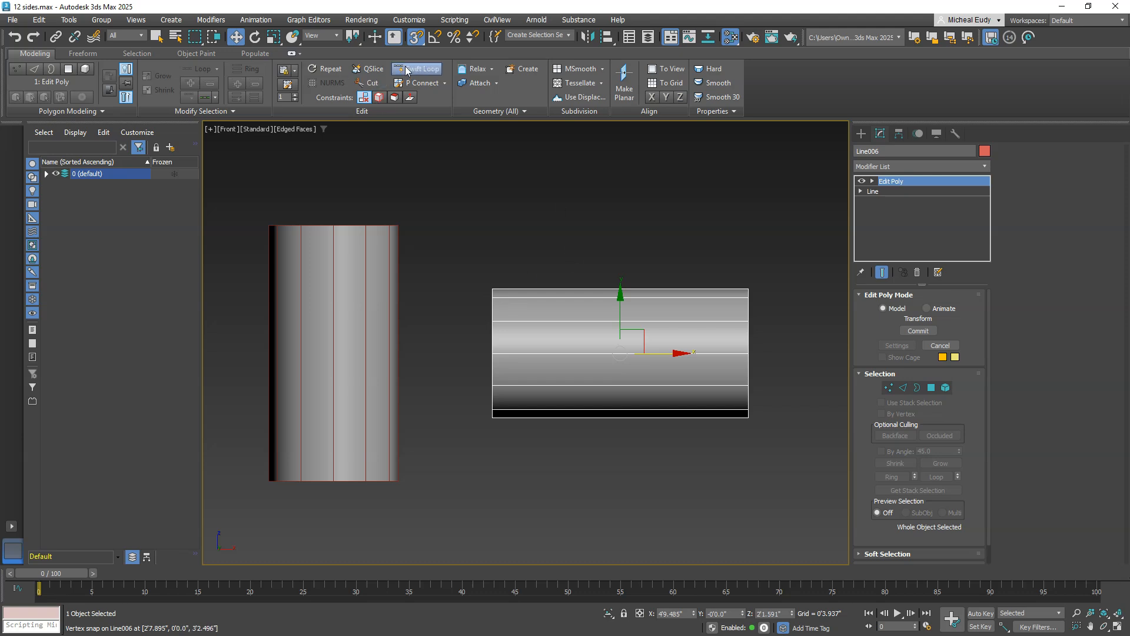
right_click(415, 38)
click(516, 247)
click(491, 363)
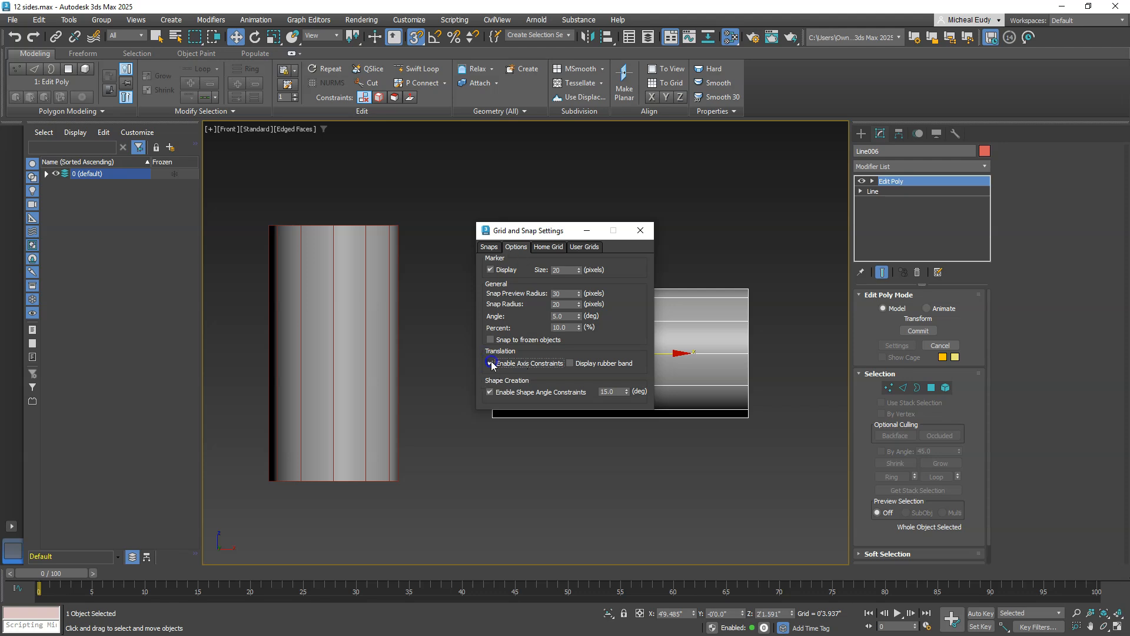
click(491, 363)
click(640, 231)
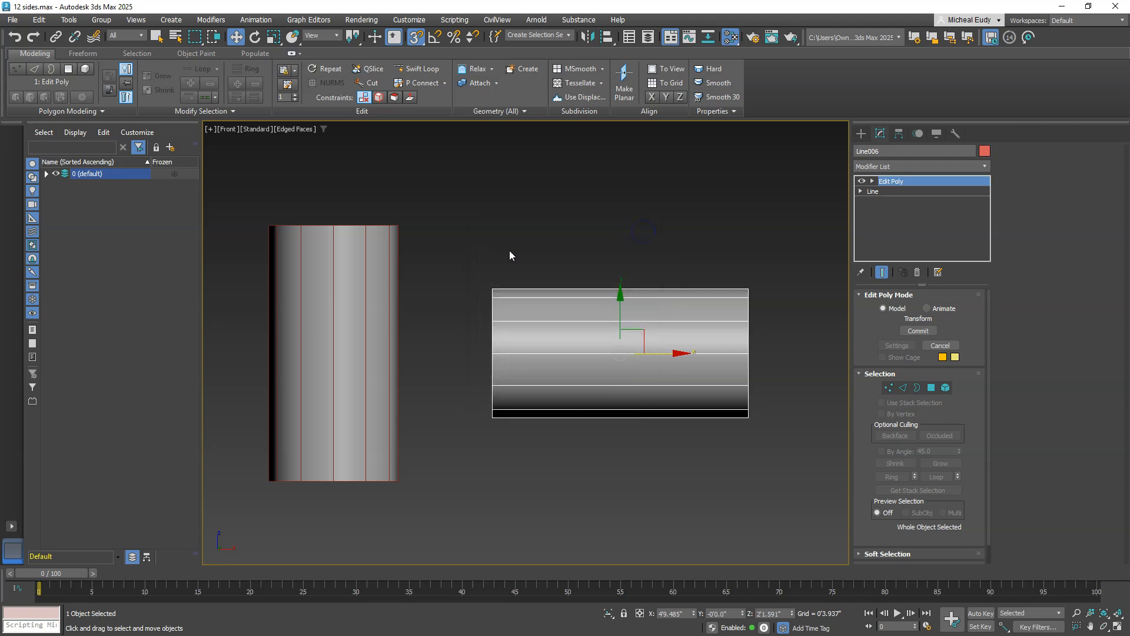
Step: Snap the 12 vertices at the horizontal pipe's inner end along X to the upright pipe's centre edge, and leave vertex editing
click(890, 389)
drag(460, 246, 521, 509)
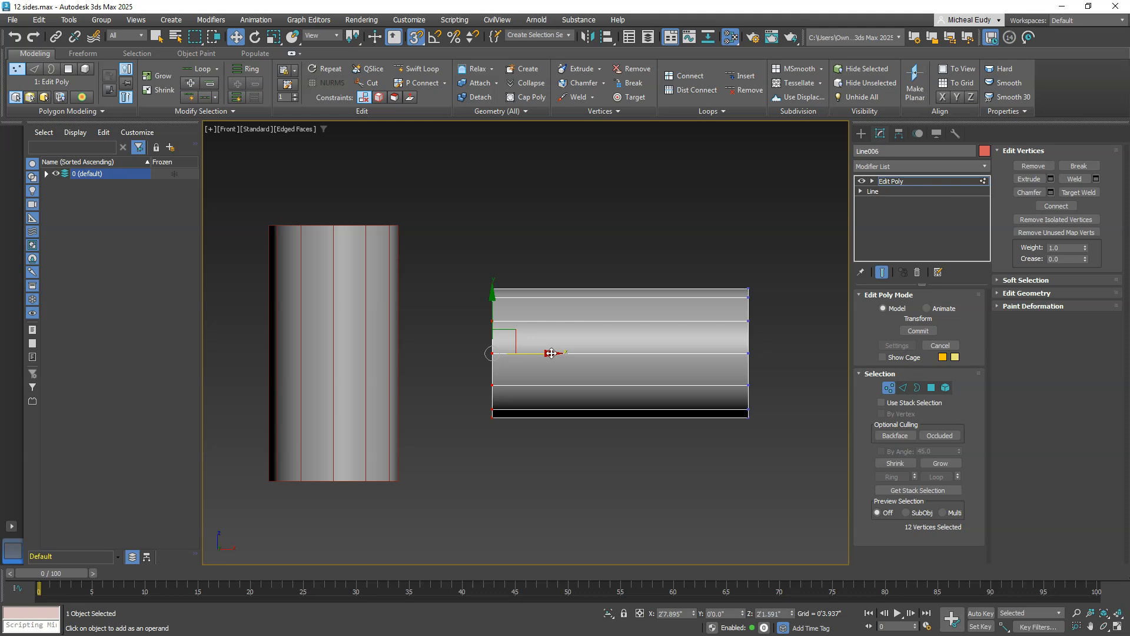
drag(551, 352, 337, 222)
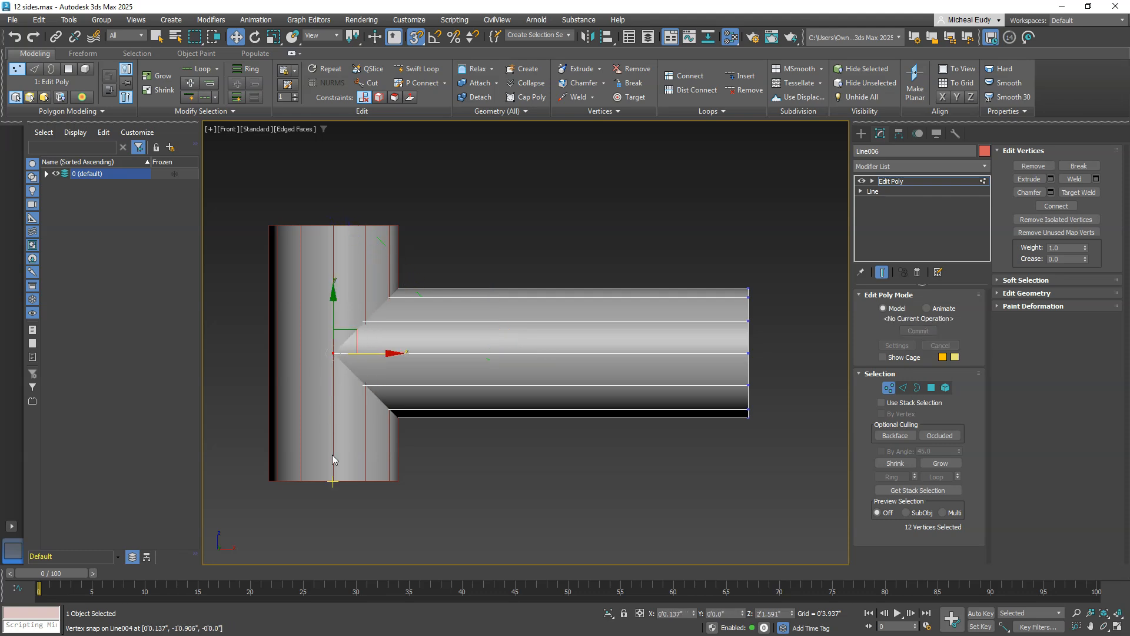
click(421, 513)
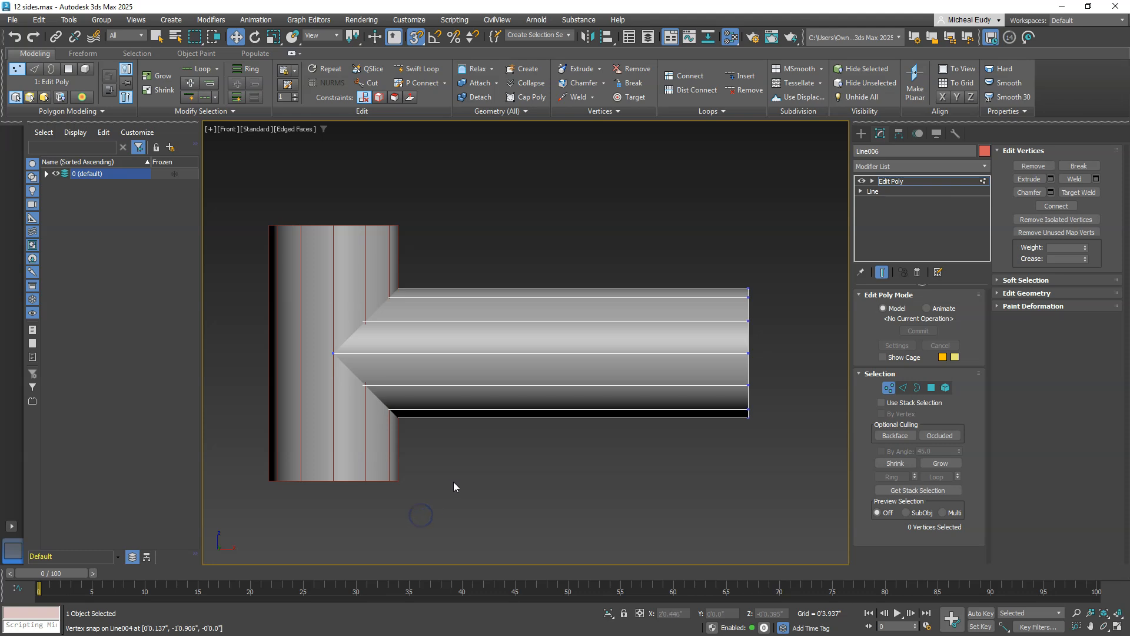
scroll(359, 420, up, 4)
scroll(359, 420, down, 4)
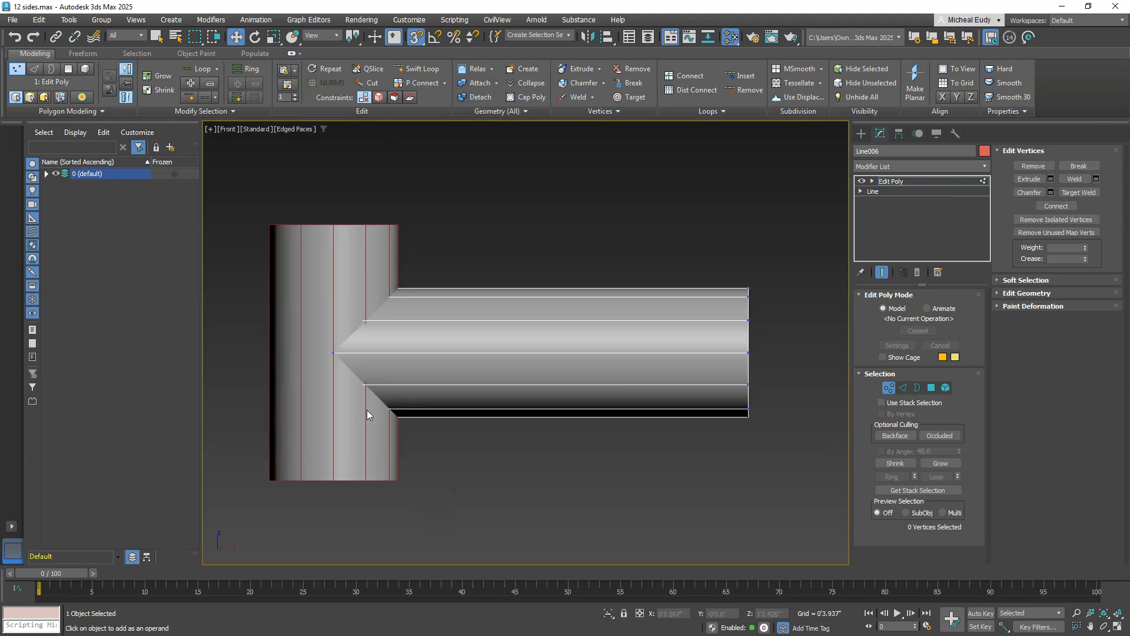
click(888, 388)
Step: Add a Boolean modifier to the upright pipe and unite the horizontal pipe with it
middle_drag(587, 440, 623, 443)
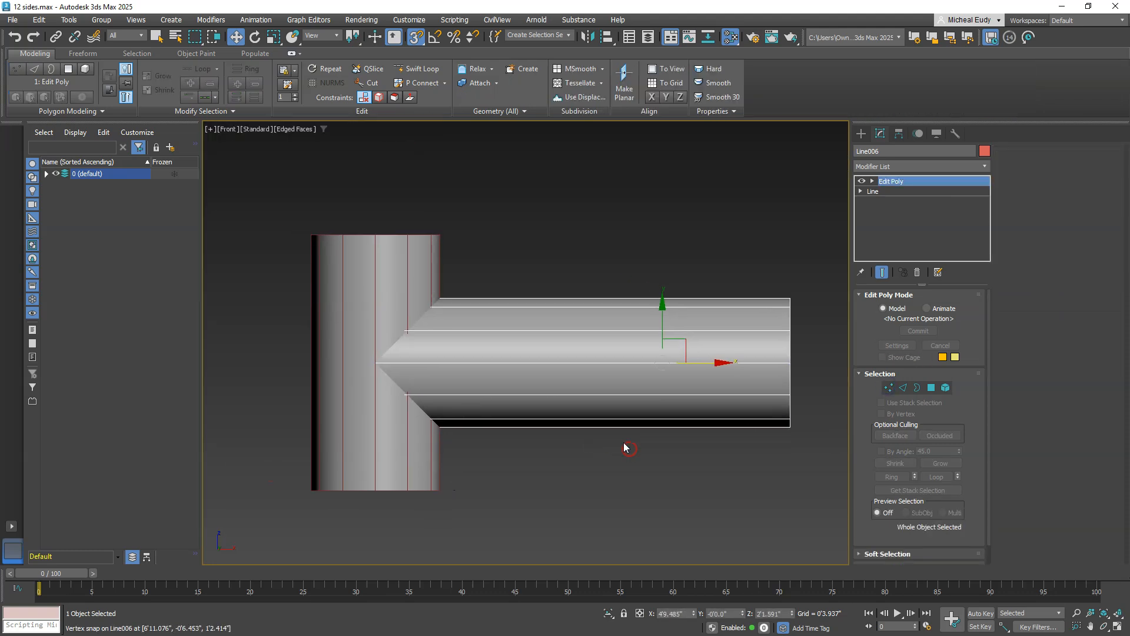
click(413, 271)
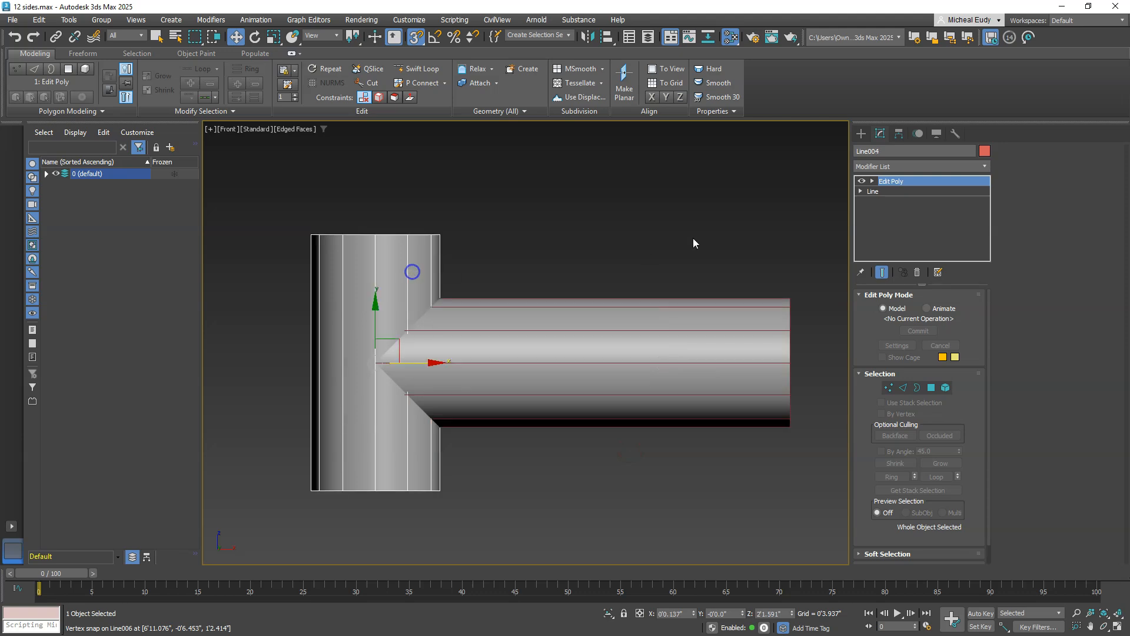
click(899, 165)
text(b)
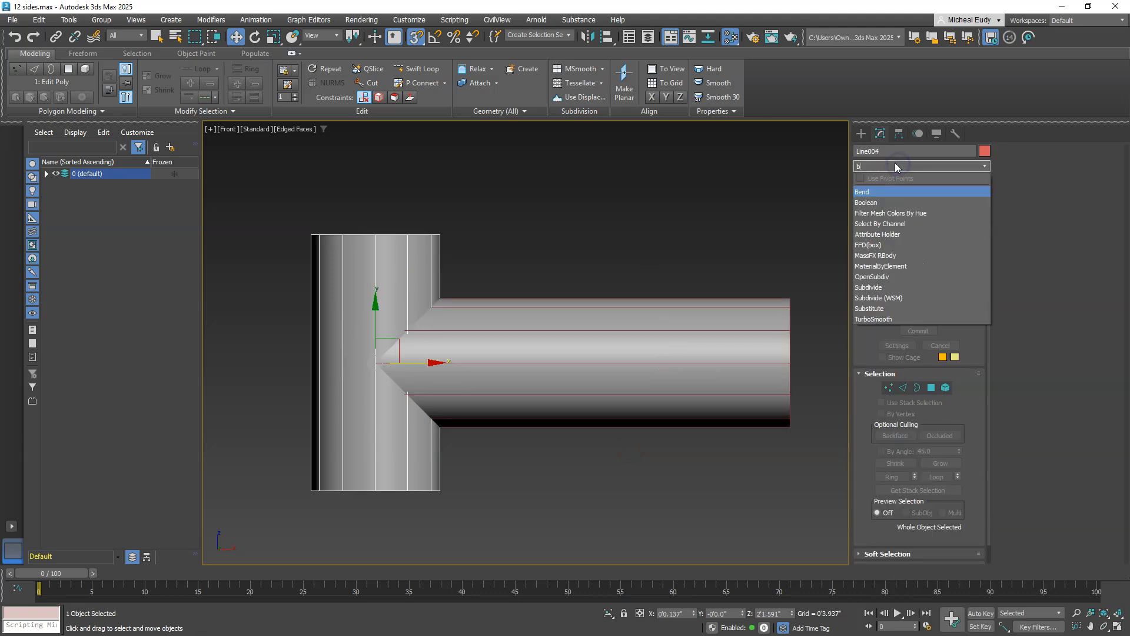
click(874, 202)
click(882, 308)
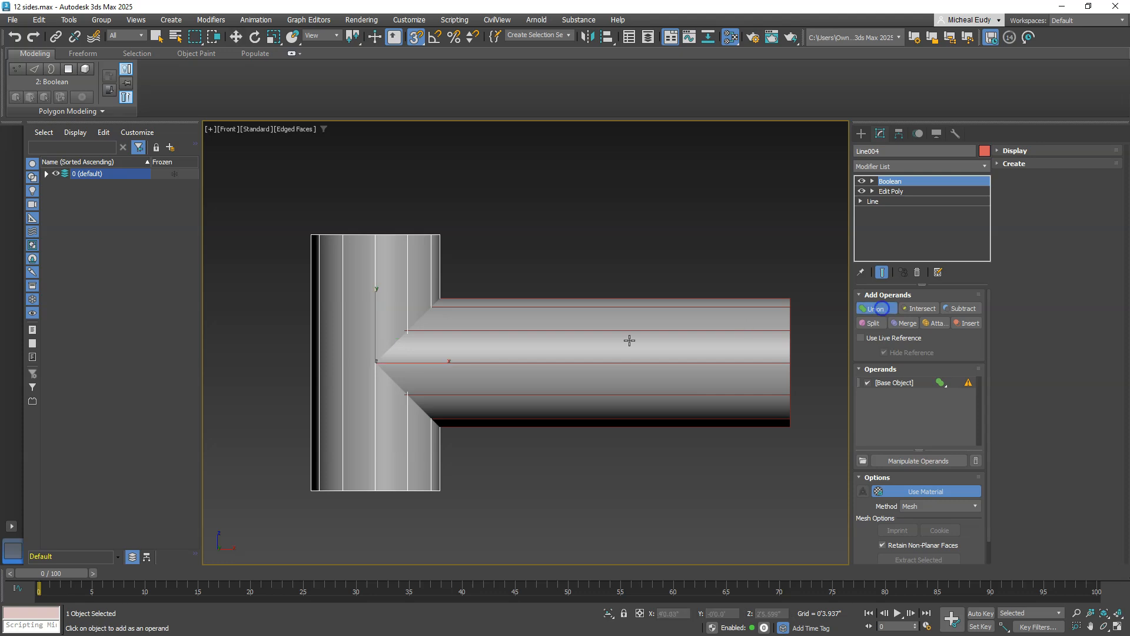
click(567, 350)
key(w)
Step: Add a MeshSmooth modifier above the Boolean and set its iterations to 3
click(901, 167)
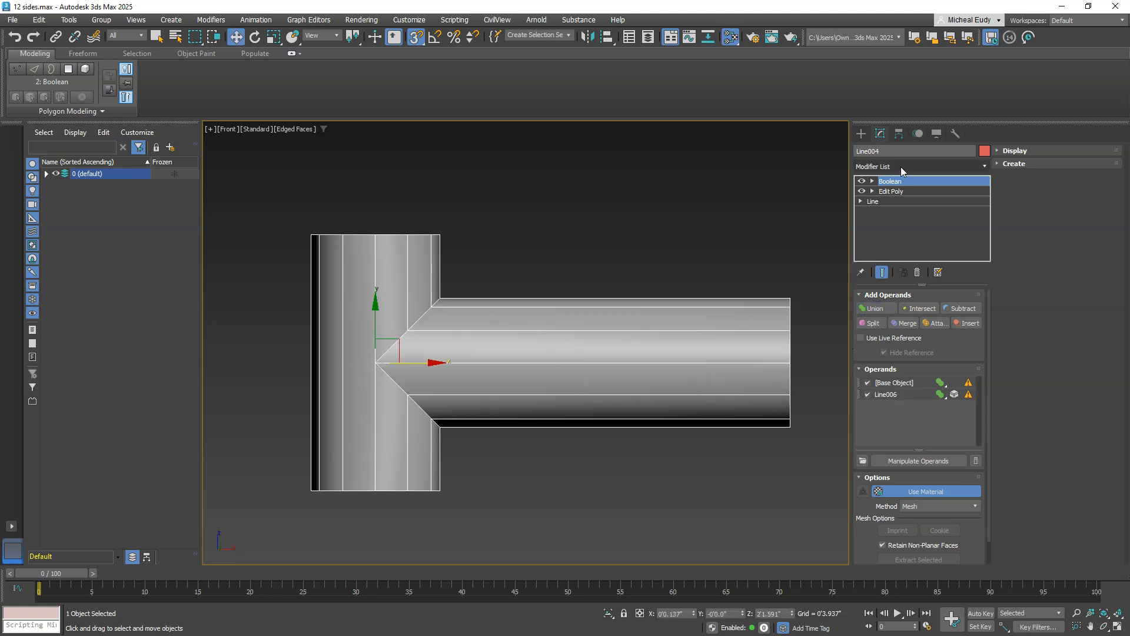
text(m)
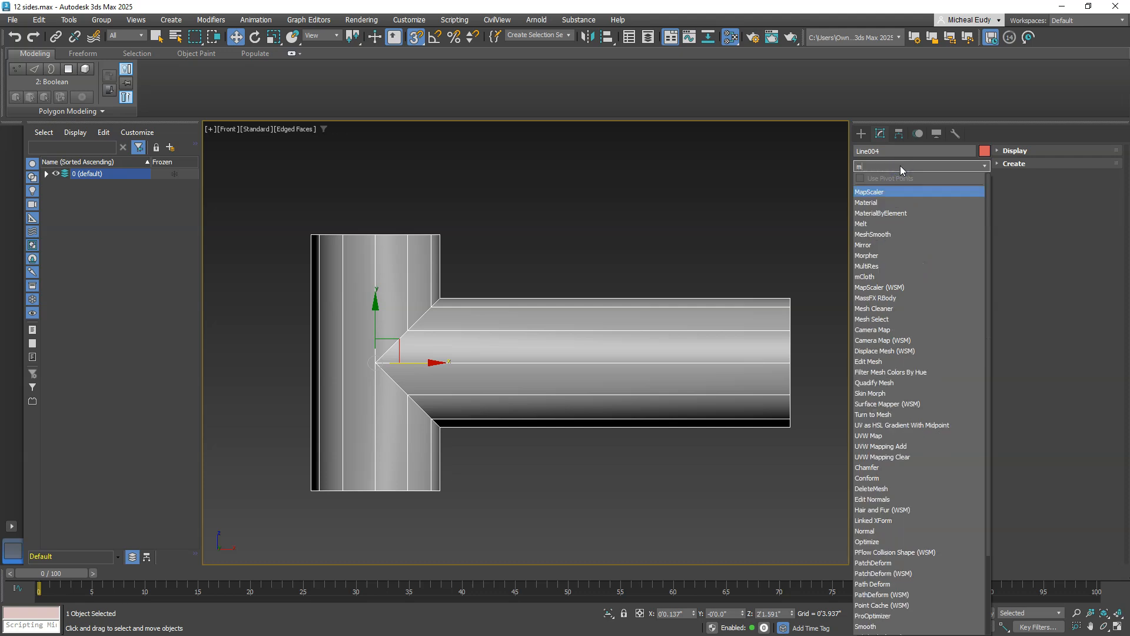
click(877, 235)
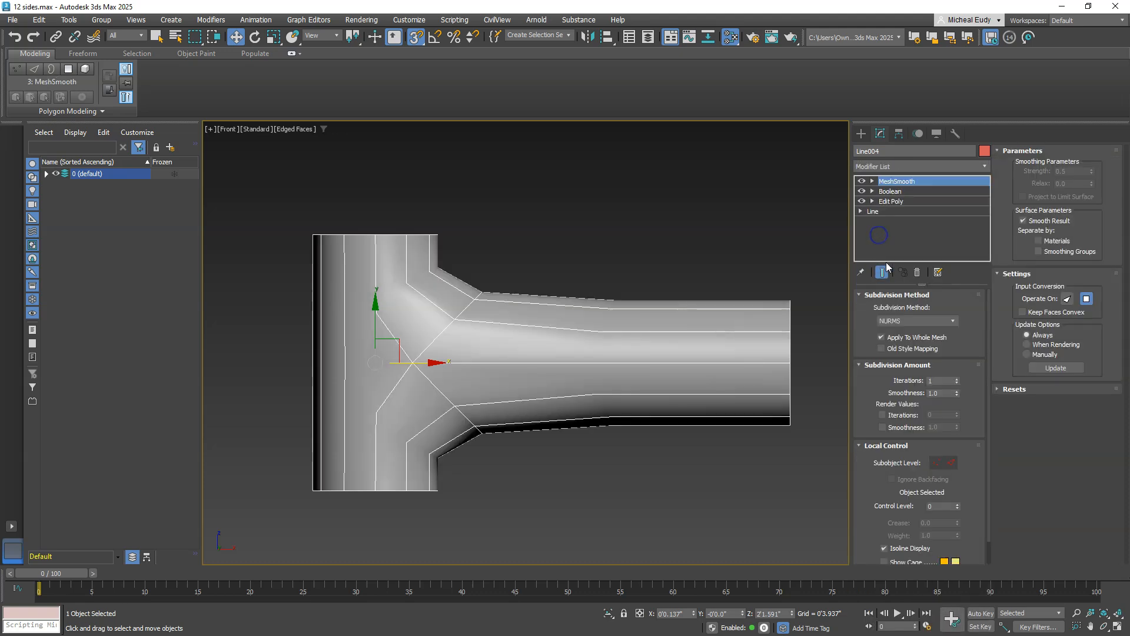
click(957, 378)
click(958, 378)
mouse_move(410, 365)
alt+middle_down()
mouse_move(449, 362)
mouse_move(439, 377)
mouse_move(471, 388)
mouse_move(488, 379)
mouse_move(417, 357)
alt+middle_up()
Step: Turn off snapping and activate Border editing in the upright pipe's Edit Poly modifier below the Boolean
click(900, 201)
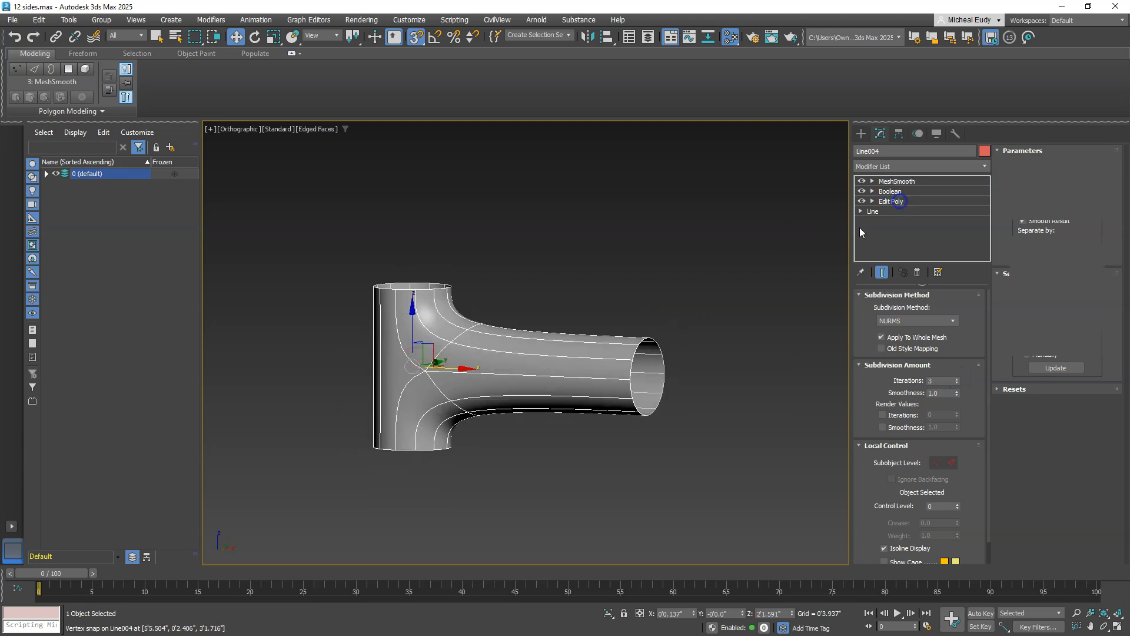
click(916, 388)
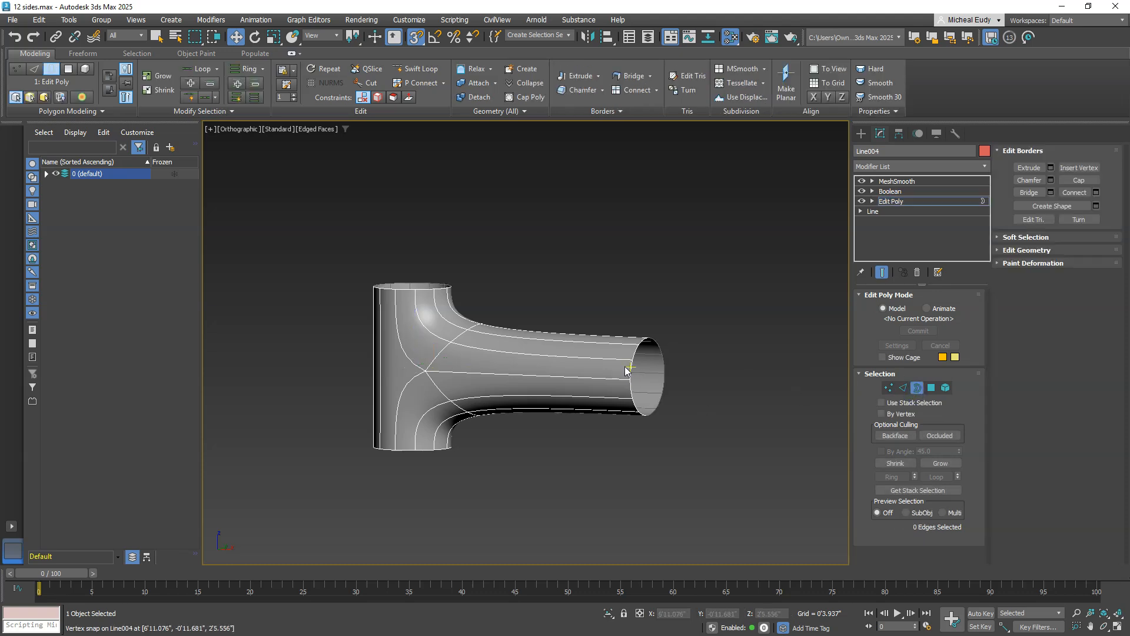
key(s)
click(891, 202)
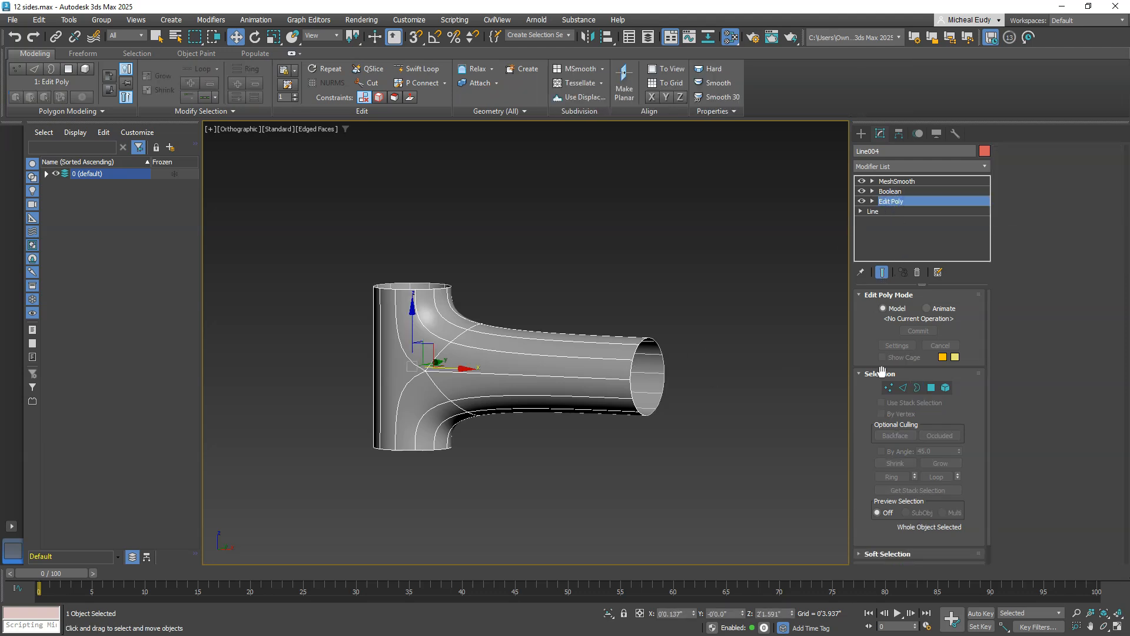
click(918, 388)
click(688, 448)
alt+middle_drag(563, 377, 626, 411)
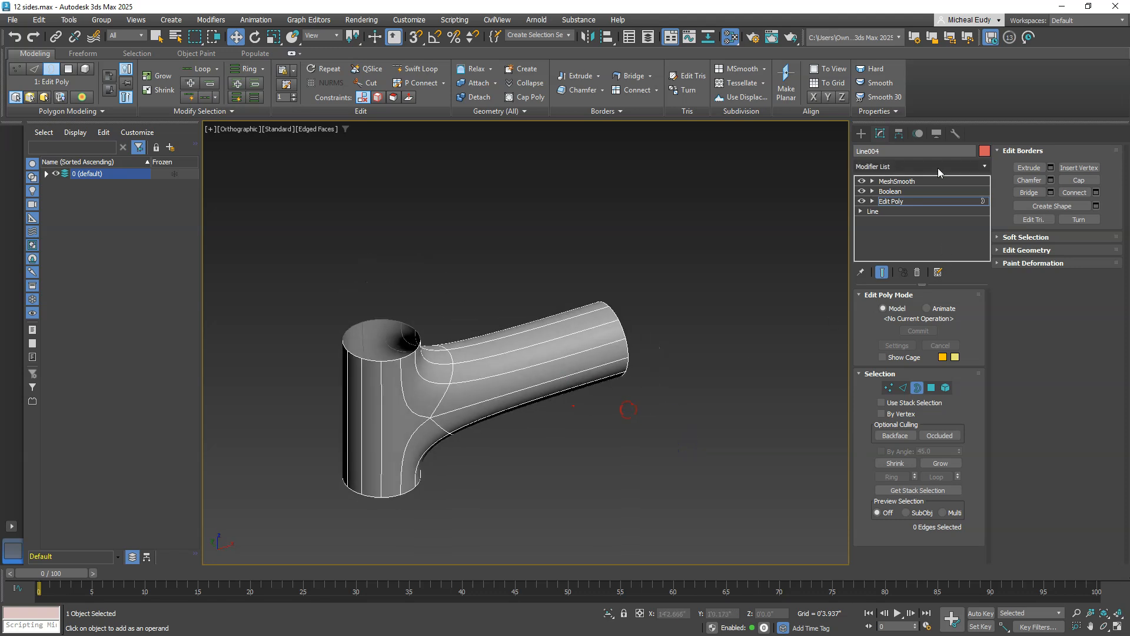
Step: Compare the tee with the MeshSmooth and Boolean modifiers switched off and back on
click(861, 181)
click(862, 191)
click(861, 190)
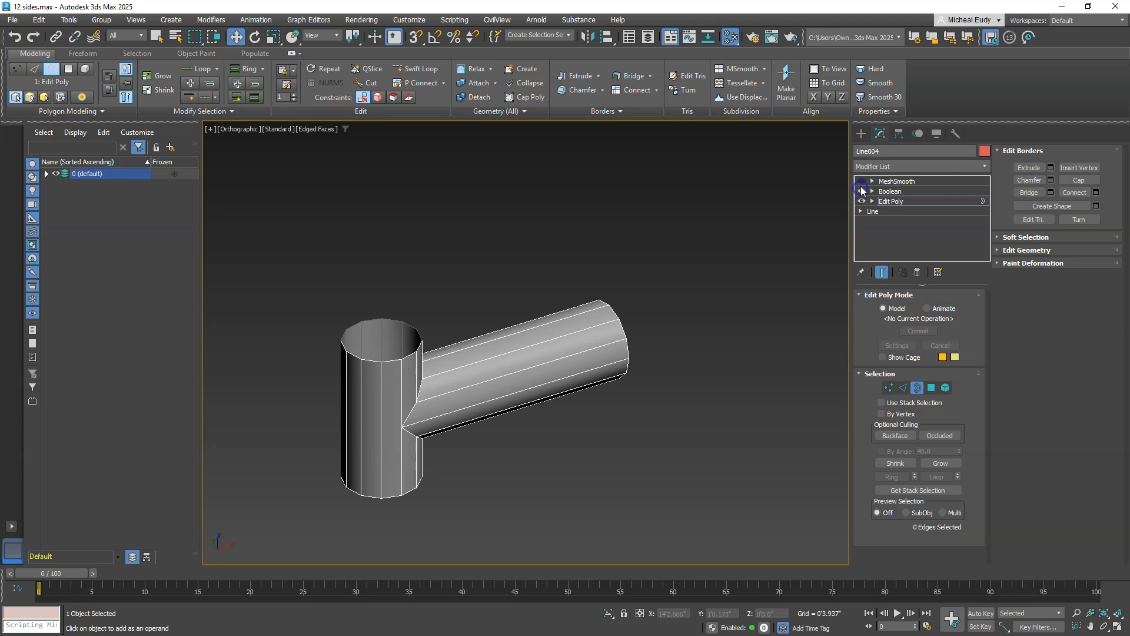
click(861, 181)
click(896, 180)
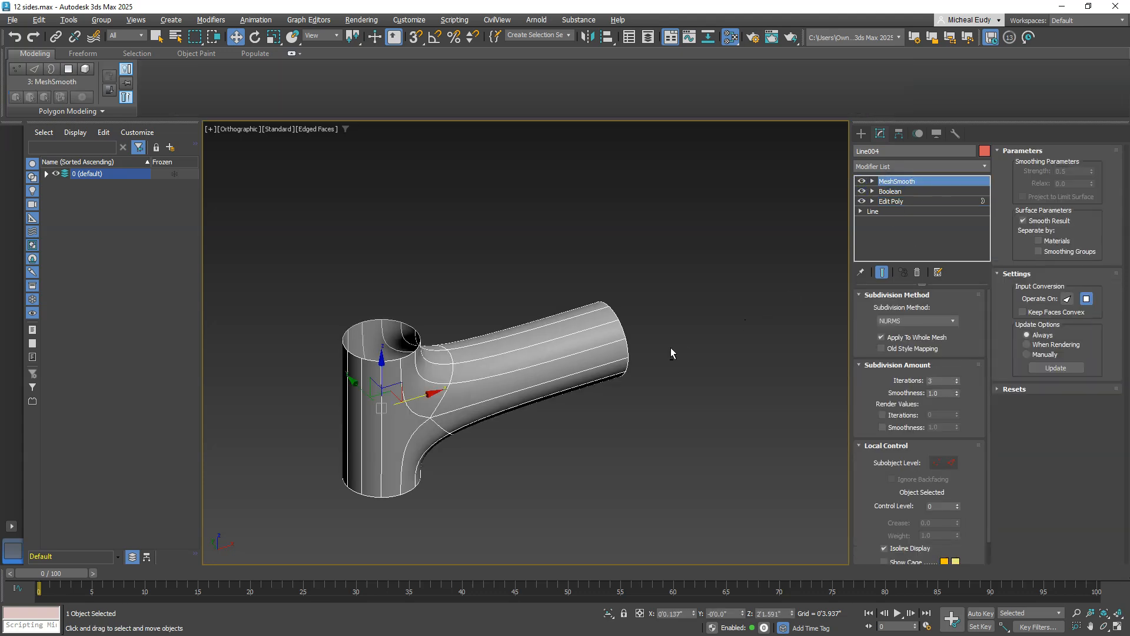
alt+middle_drag(537, 305, 451, 323)
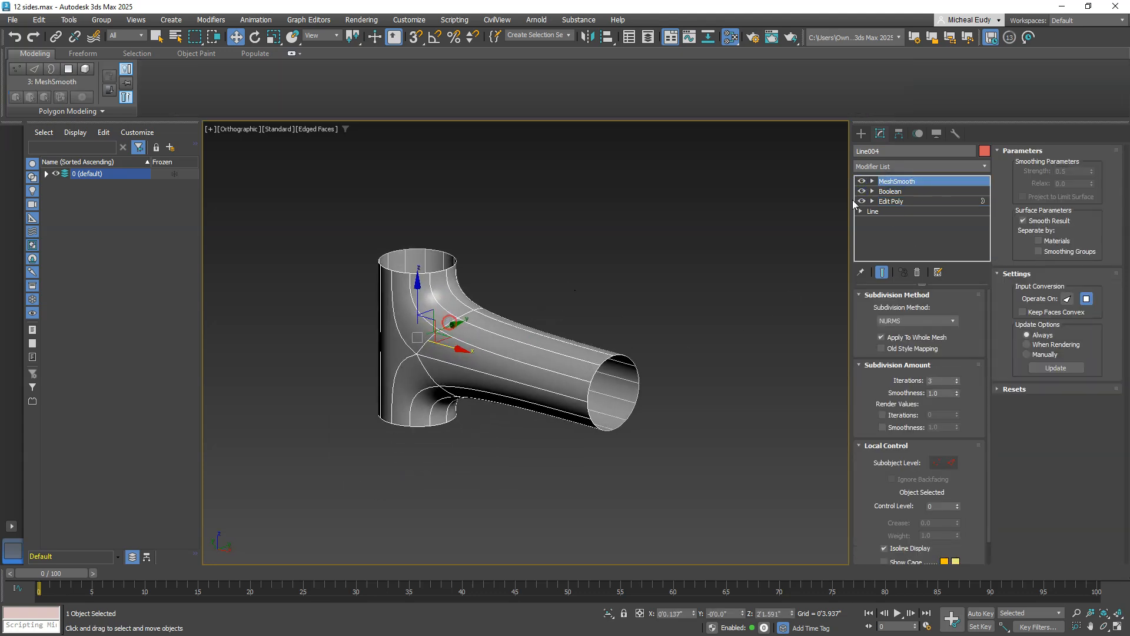
Step: Activate the Boolean modifier's Operands level and select the horizontal pipe operand Line006
click(871, 191)
click(890, 191)
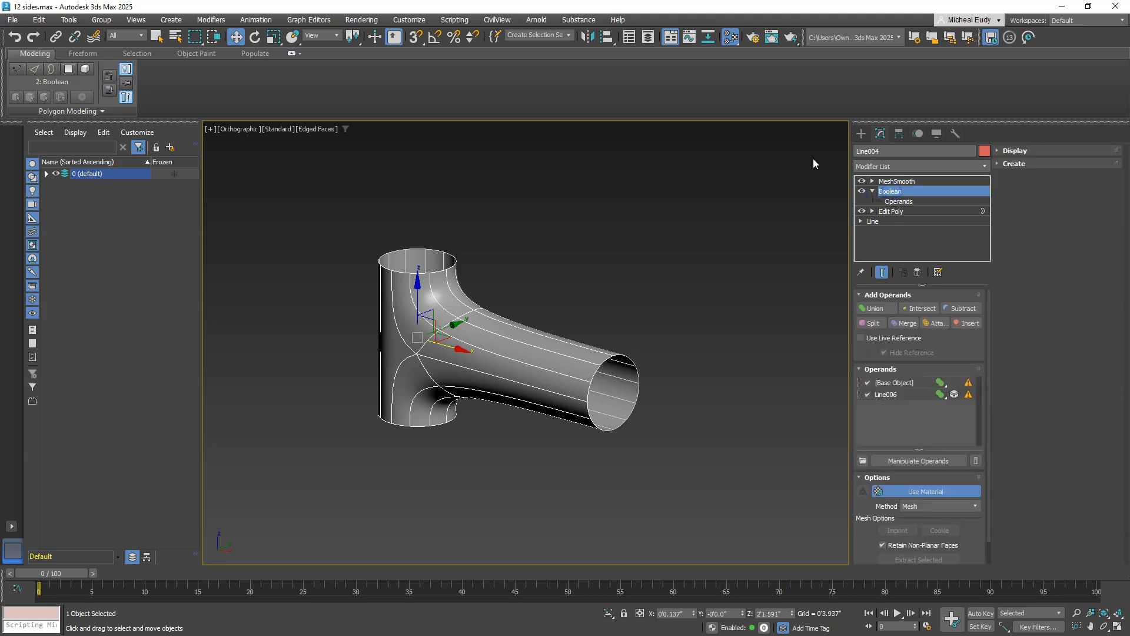
click(899, 202)
scroll(578, 339, up, 5)
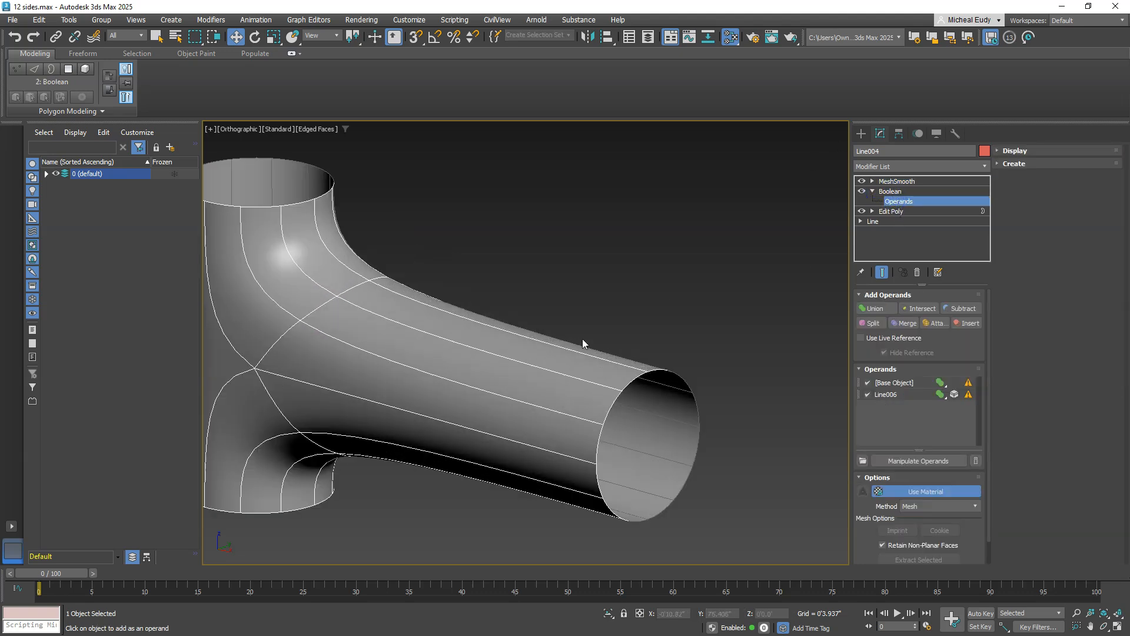
middle_drag(631, 296, 632, 294)
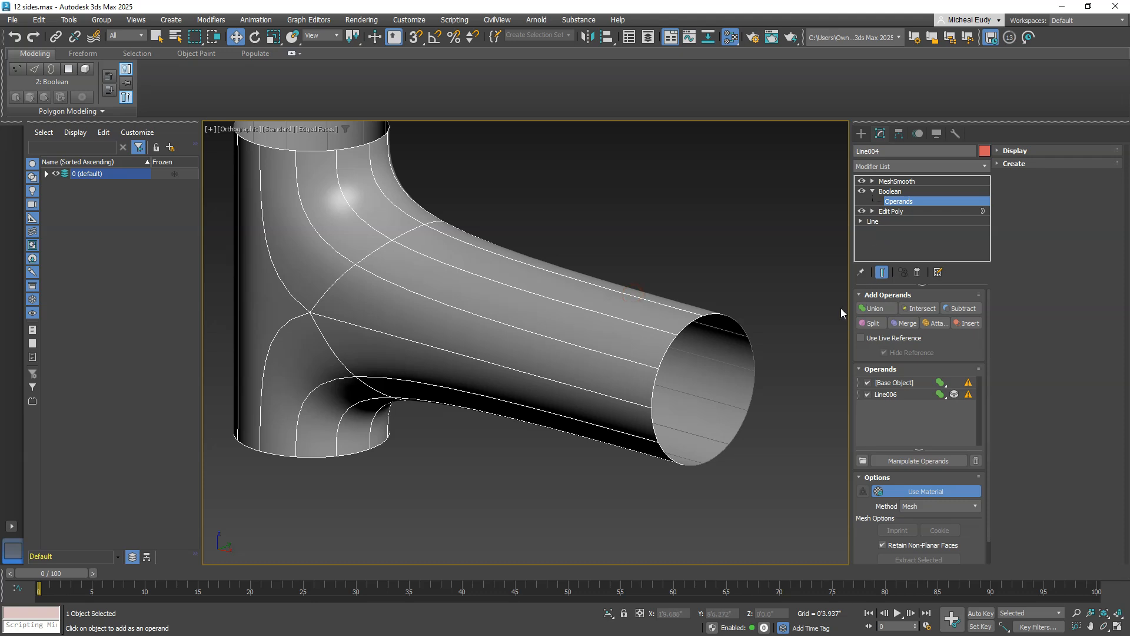
click(882, 394)
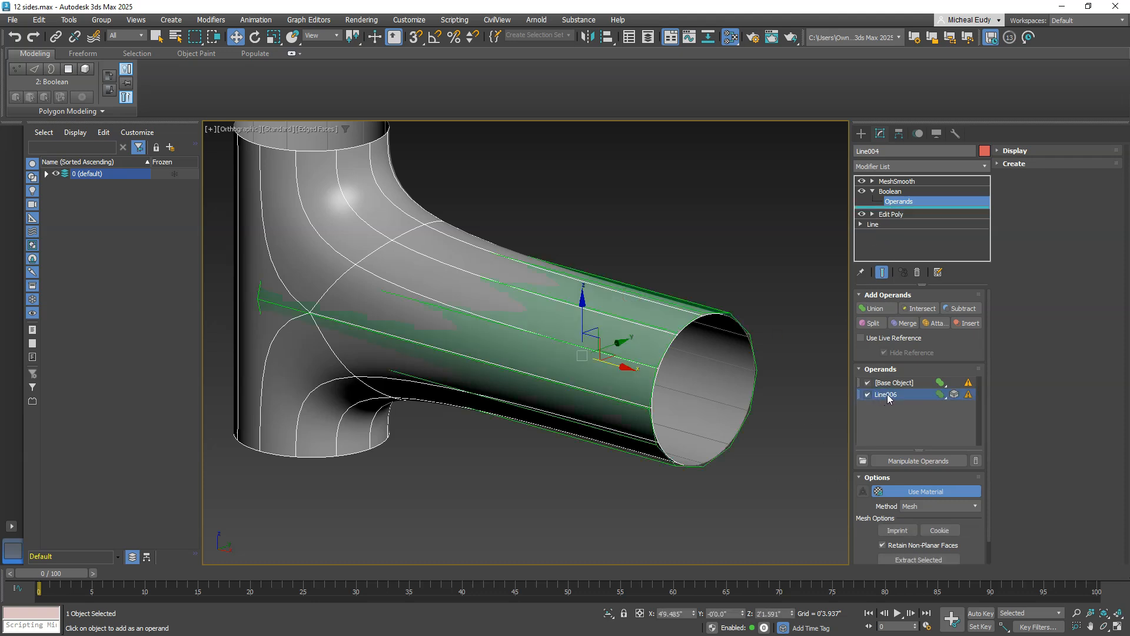
Step: Check the Edge level of the Edit Poly below the Boolean, and return to the Boolean's Operands level
click(872, 214)
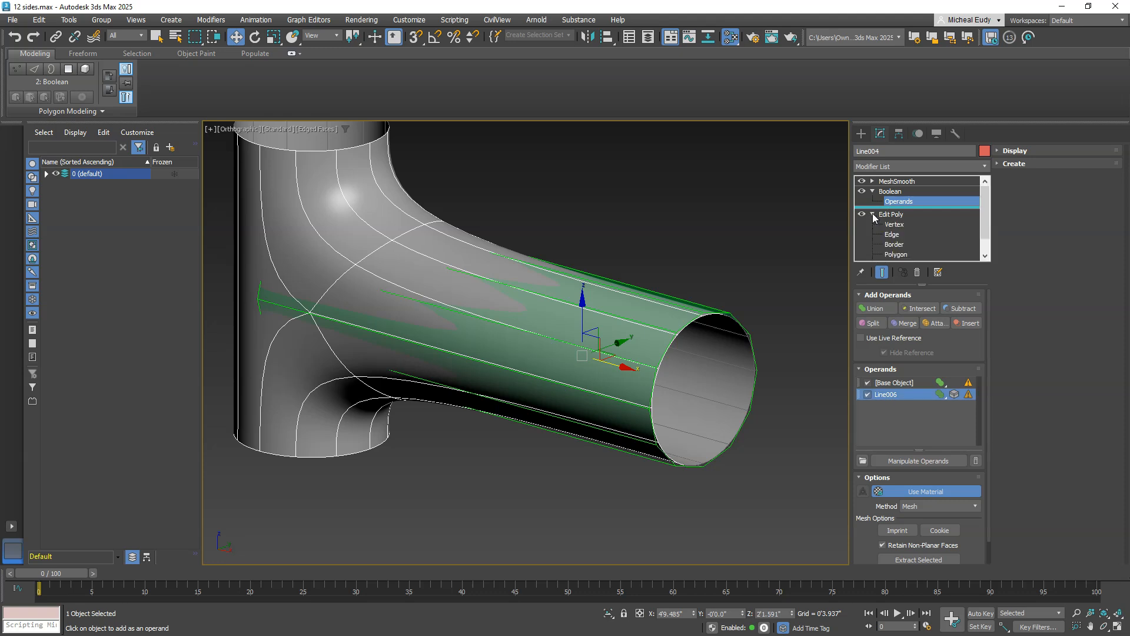
click(894, 235)
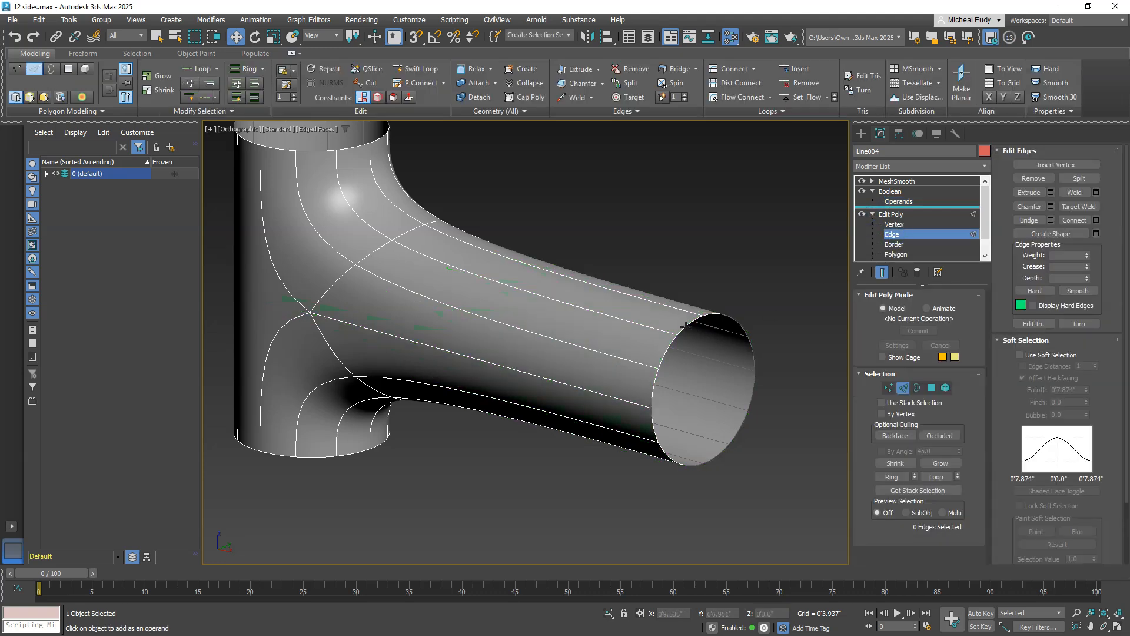
click(906, 202)
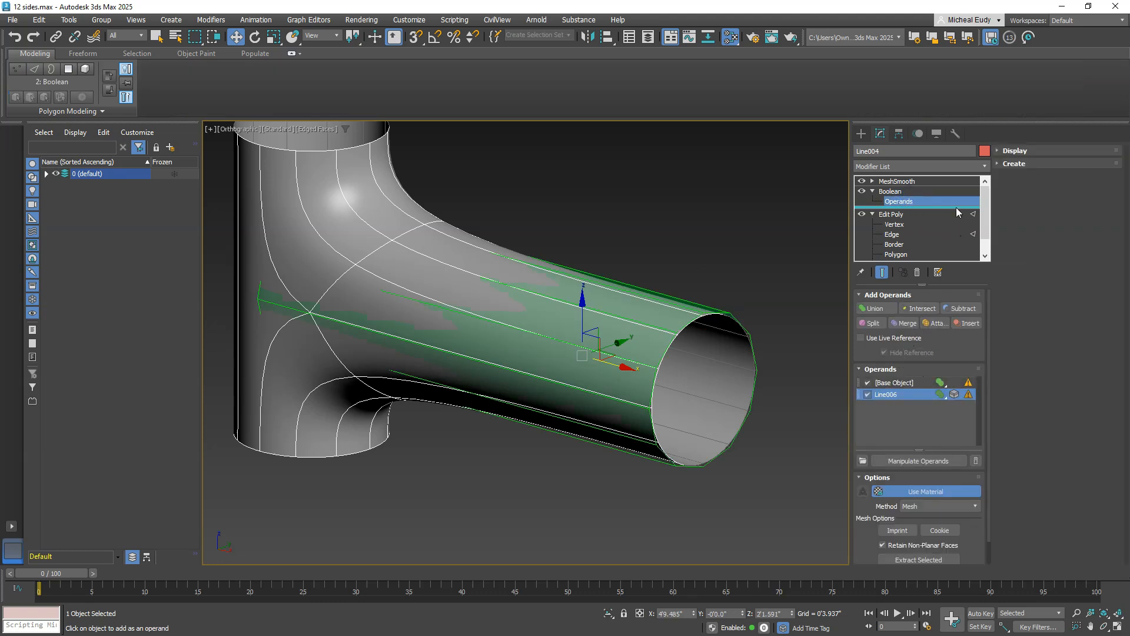
Step: Add an Edit Poly modifier directly above the Boolean and activate its Border level
click(914, 192)
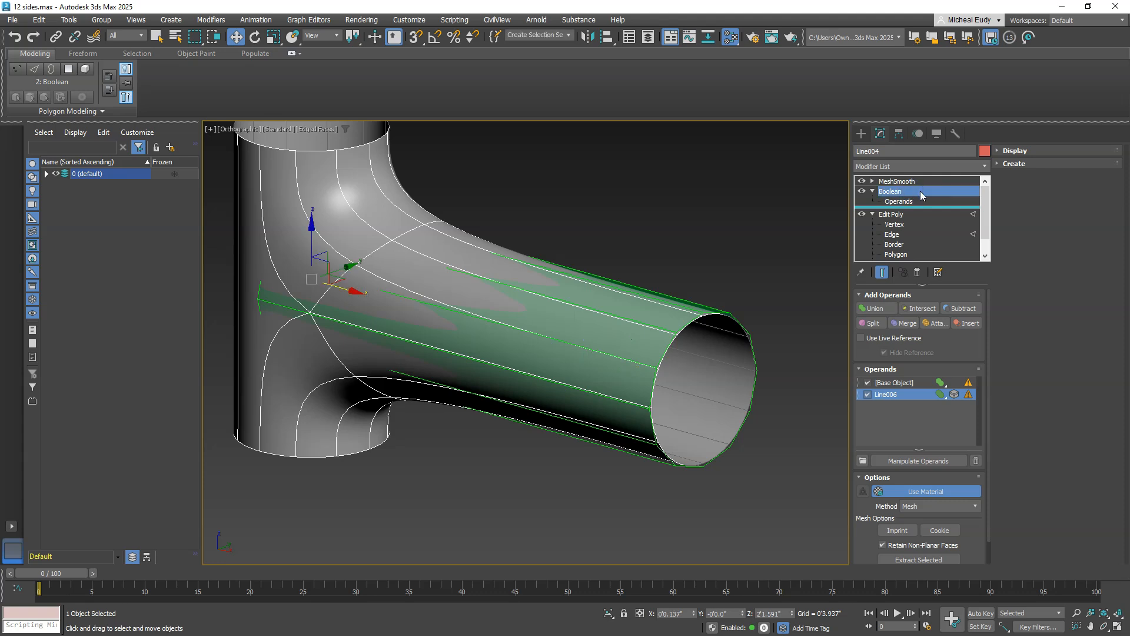
click(942, 166)
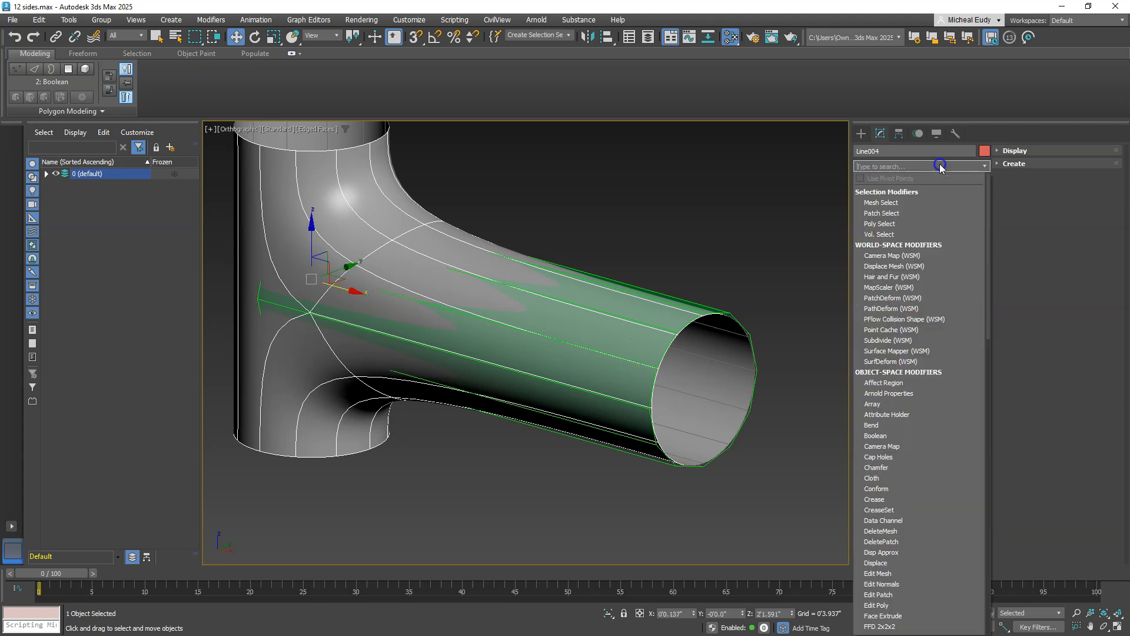
text(e)
click(881, 224)
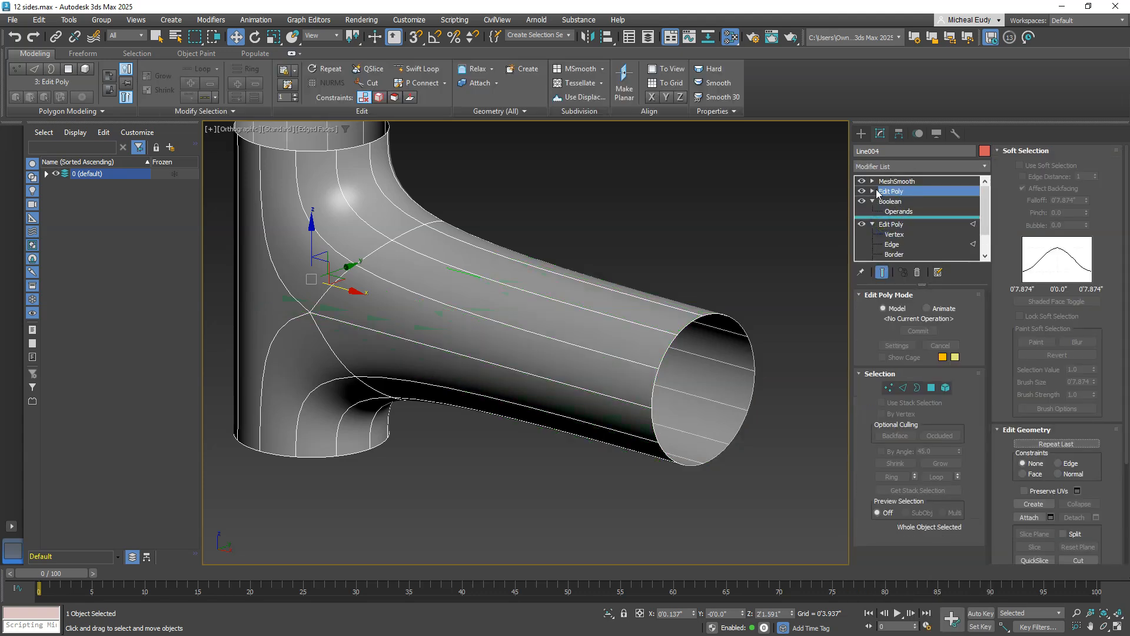
click(899, 213)
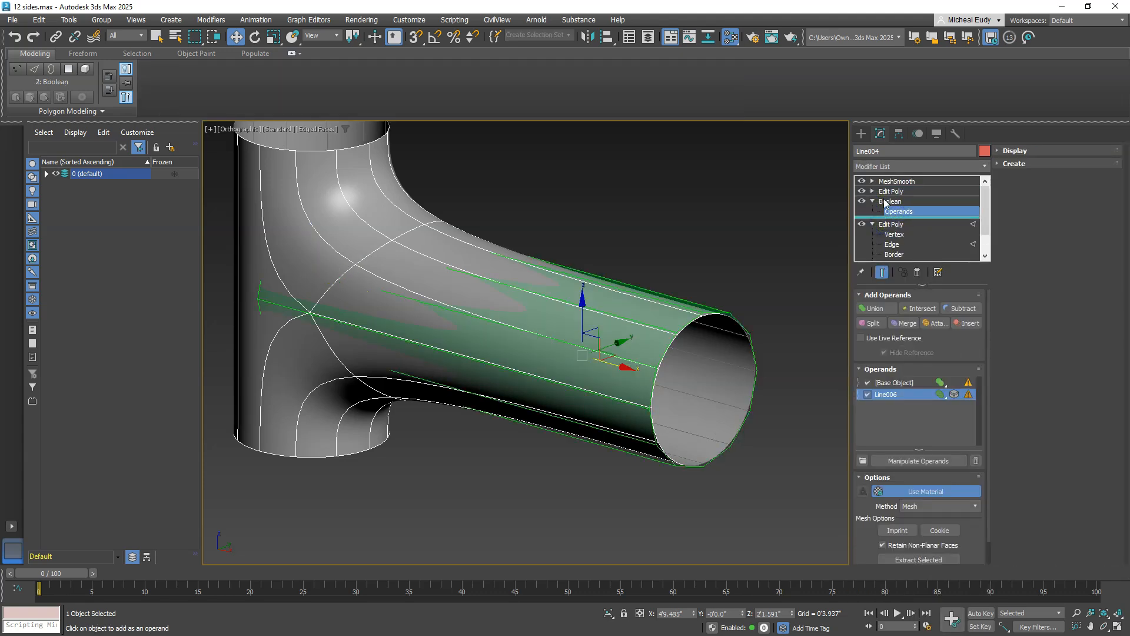
click(873, 191)
click(895, 221)
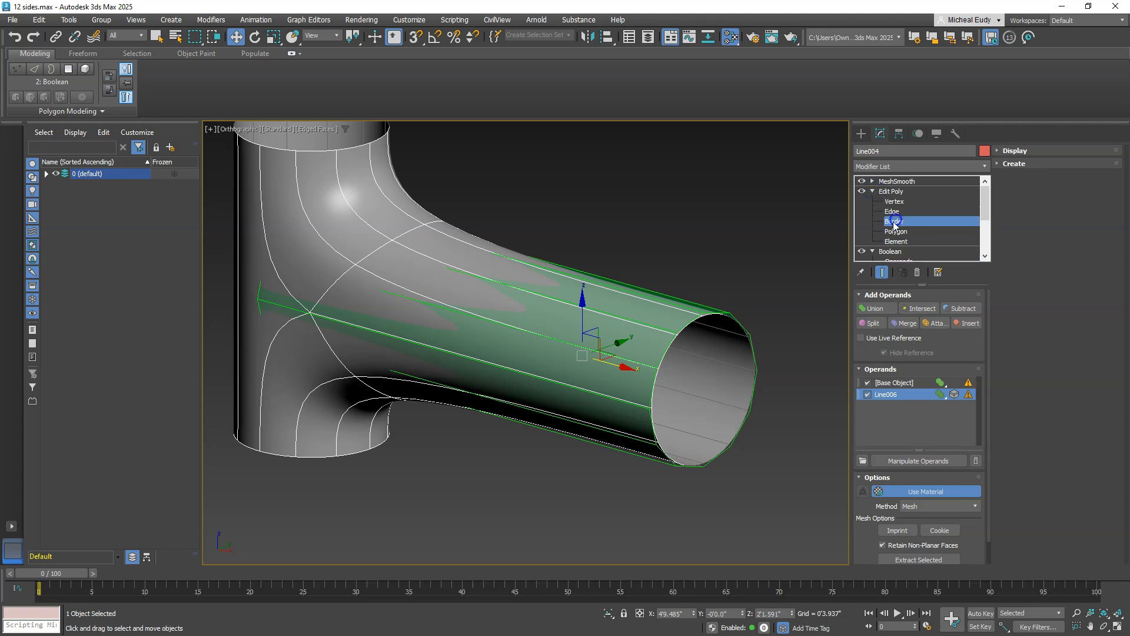
Step: Select the open border at the branch's end and move it along X toward the upright to shorten the branch
click(706, 315)
drag(740, 405, 533, 366)
scroll(427, 335, down, 5)
mouse_move(427, 334)
alt+middle_down()
mouse_move(416, 328)
mouse_move(429, 328)
mouse_move(413, 336)
mouse_move(417, 348)
alt+middle_up()
drag(523, 351, 491, 343)
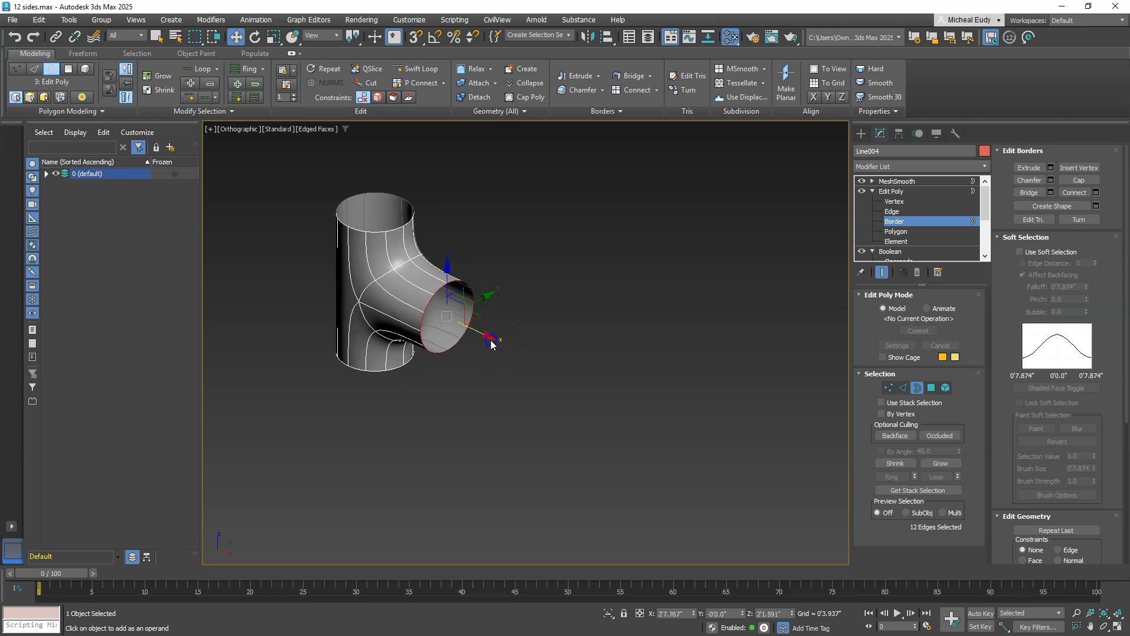
Step: Compare the tee with the upper Edit Poly modifier switched off and on, leaving it off
click(895, 193)
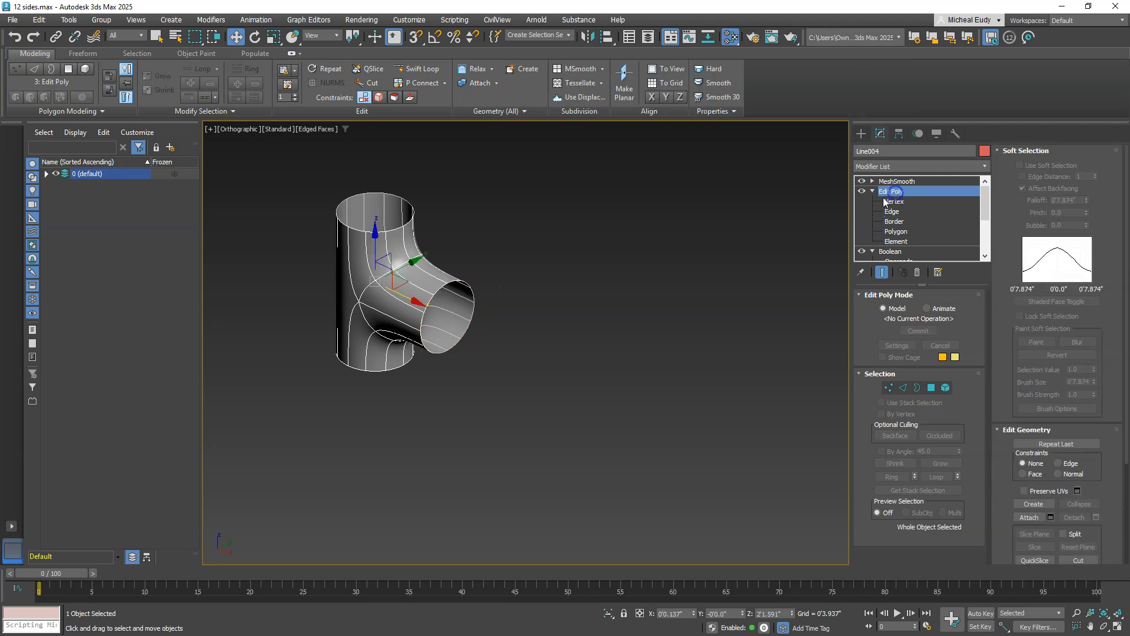
click(863, 192)
click(862, 192)
click(863, 191)
click(862, 192)
click(862, 192)
click(863, 191)
click(872, 191)
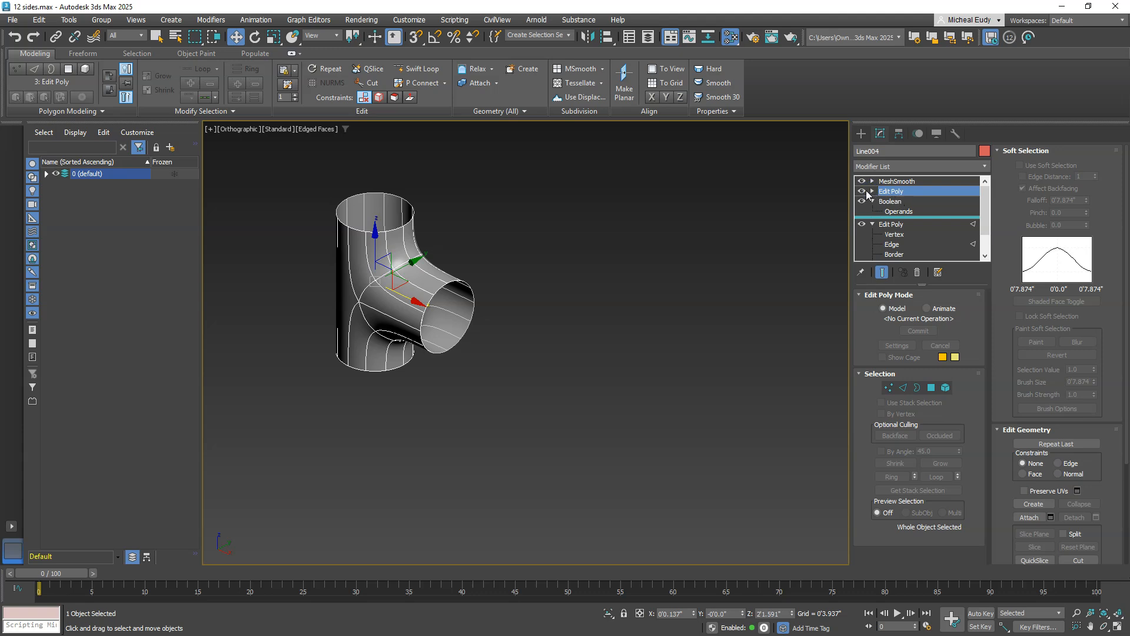
click(866, 191)
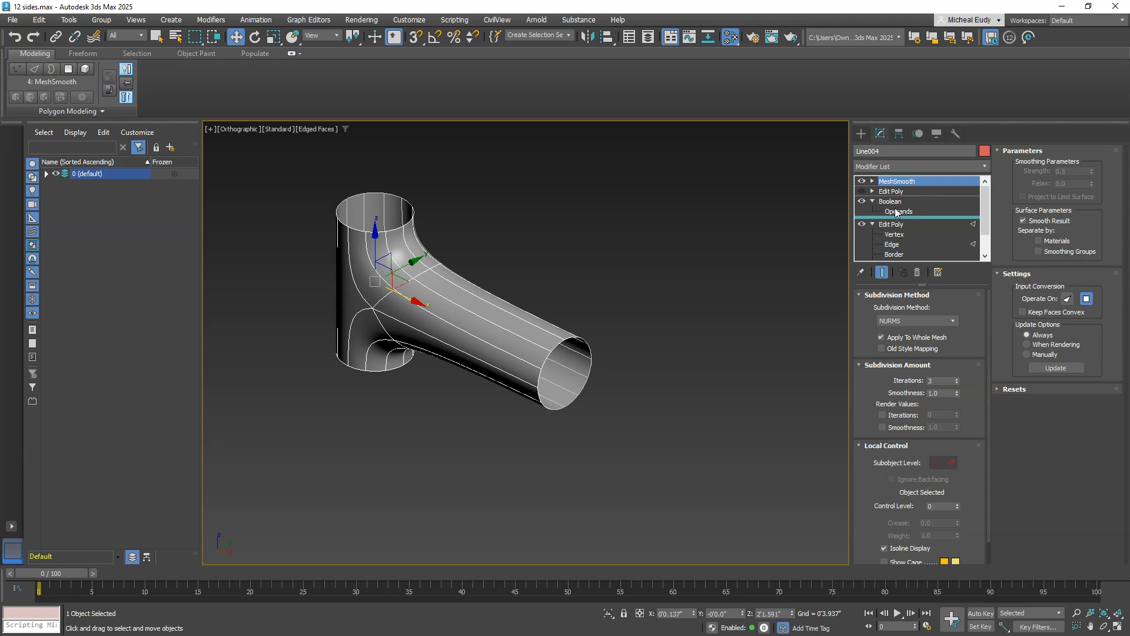
Step: Delete the Edit Poly modifier above the Boolean and add a fresh Edit Poly in the same place
click(884, 192)
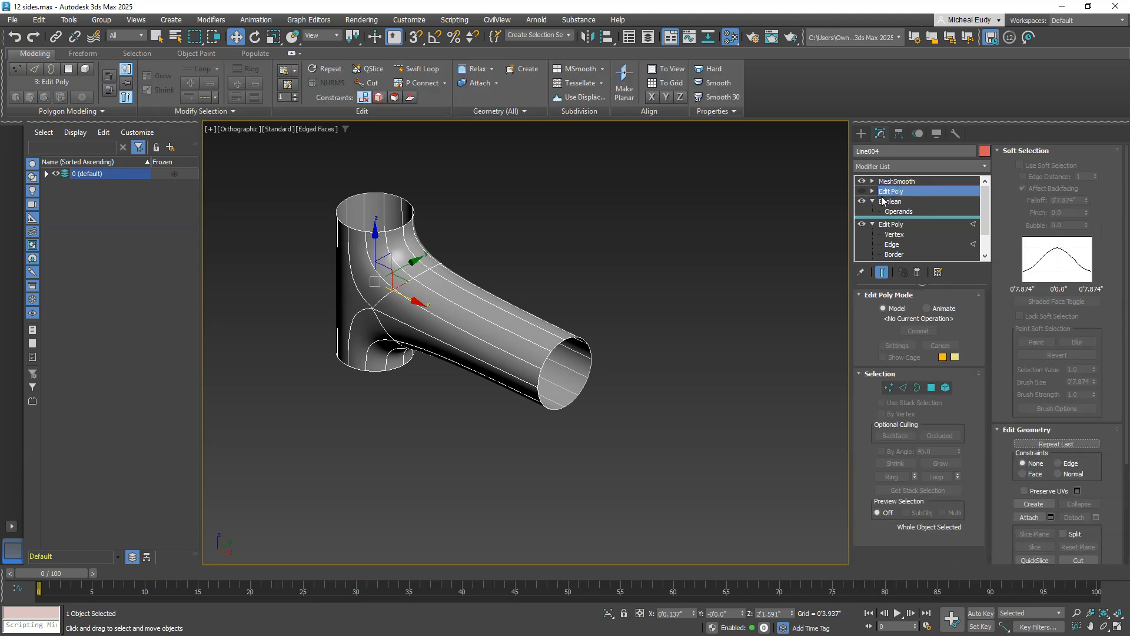
click(918, 276)
click(883, 166)
text(e)
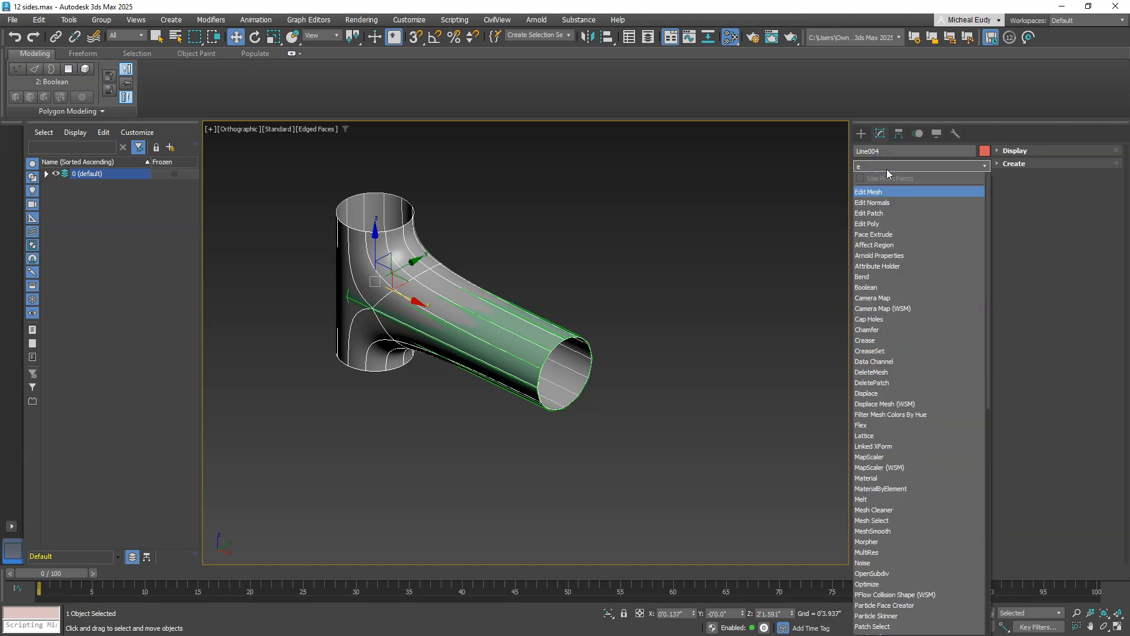
click(882, 223)
click(873, 191)
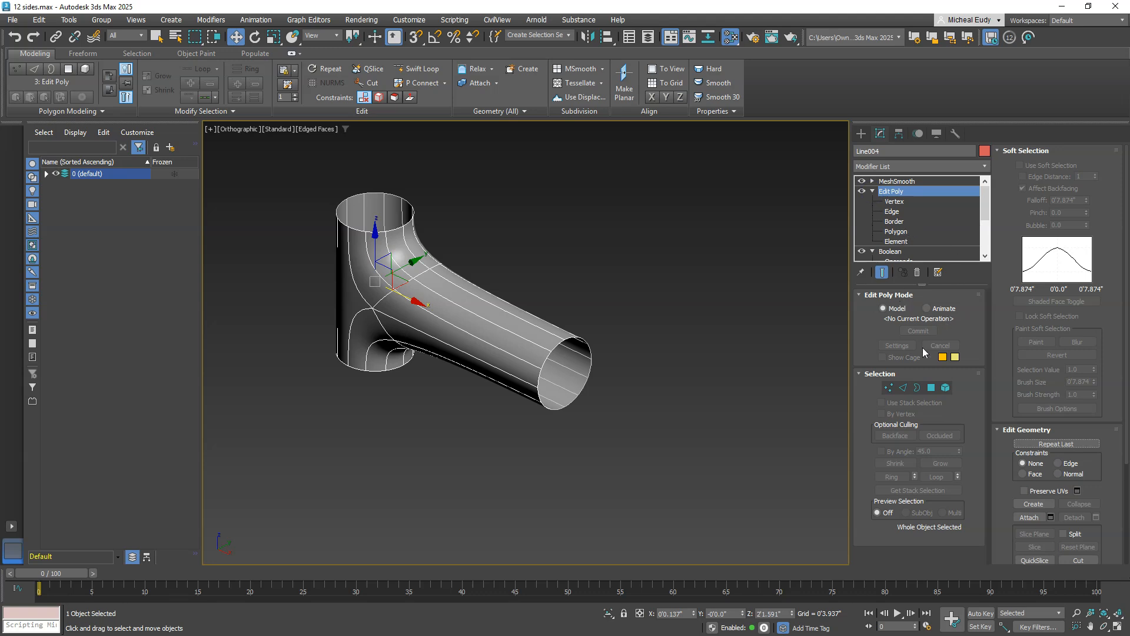
Step: Insert a SwiftLoop edge loop around the branch near its mid-length and split the mesh along it
click(417, 69)
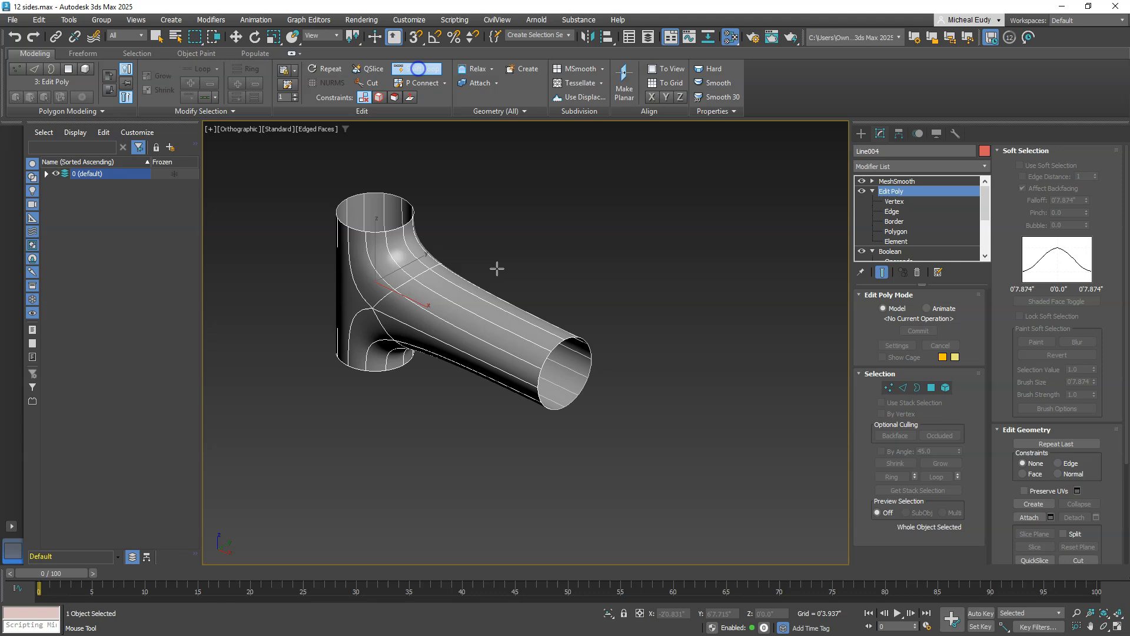
click(480, 306)
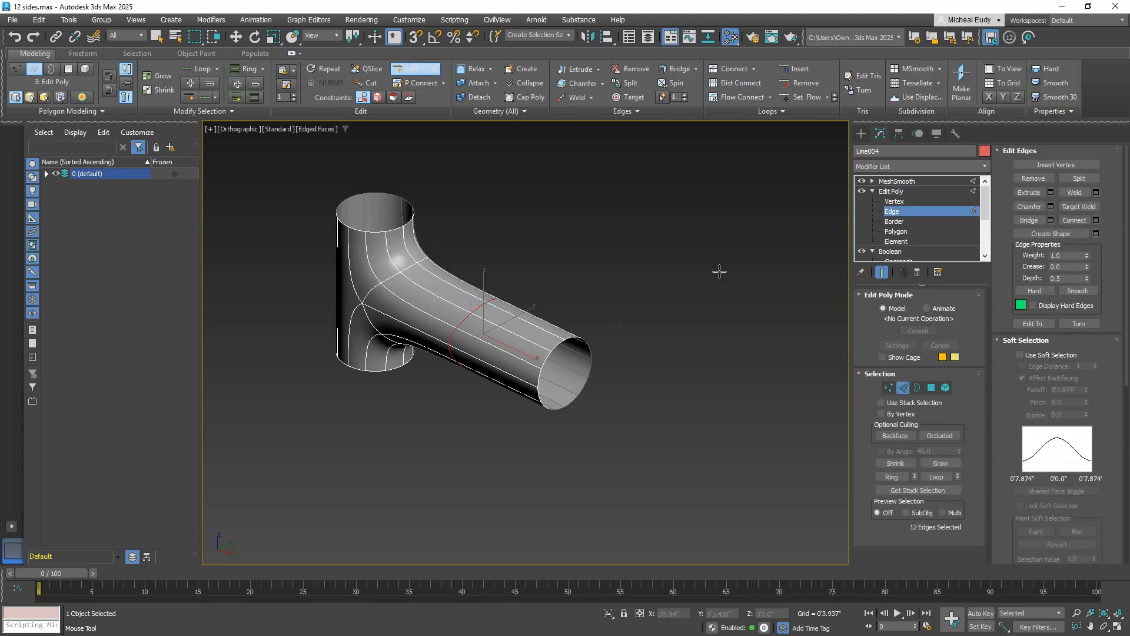
click(1080, 177)
click(544, 348)
key(w)
key(ctrl+z)
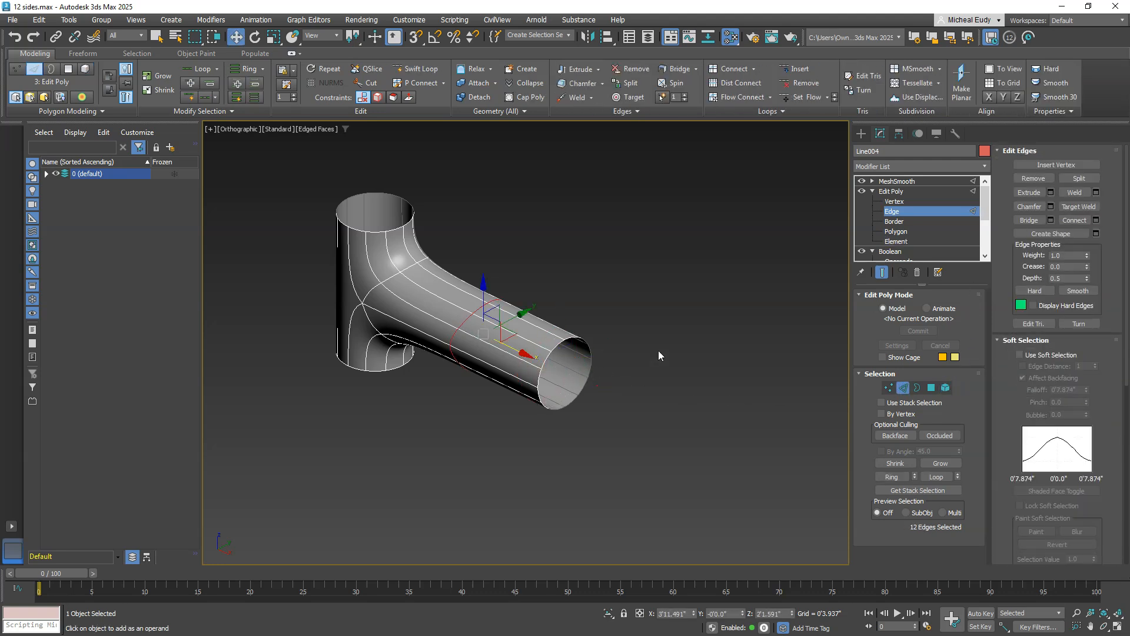
Step: Delete the split-off outer element of the branch
click(946, 387)
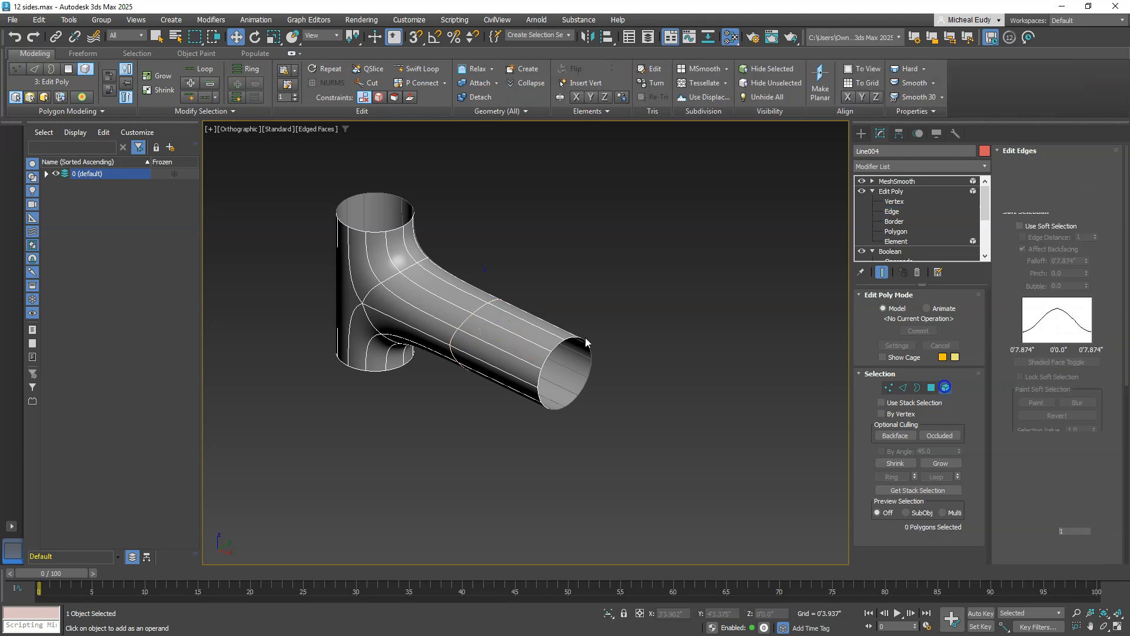
click(586, 337)
key(Delete)
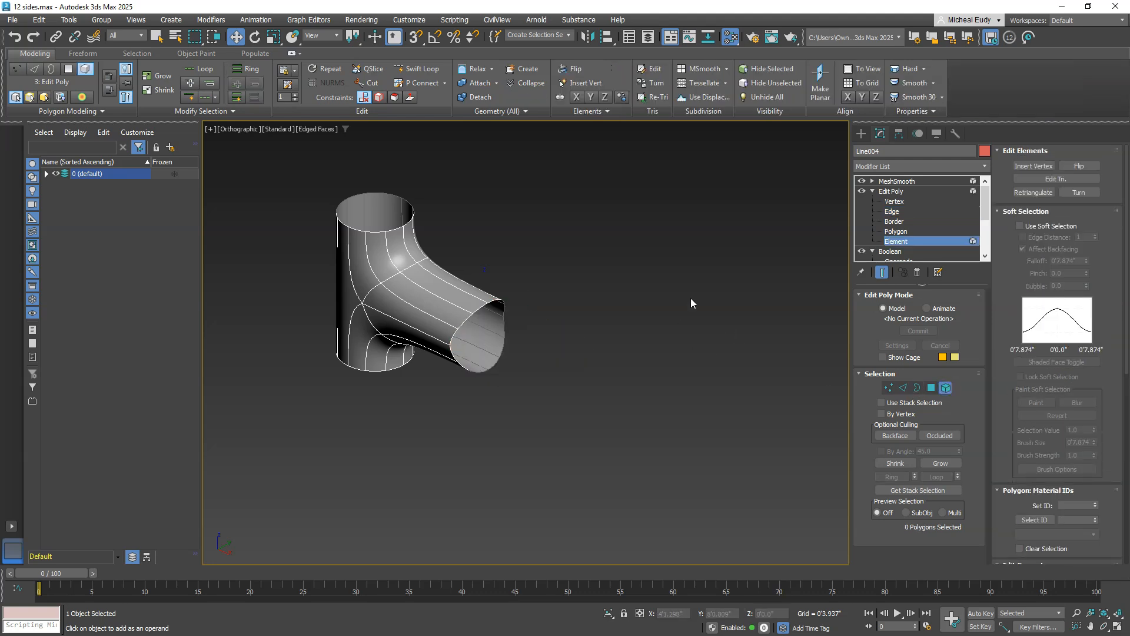
Step: Select the open border at the branch's cut end and make it planar in X
scroll(626, 336, up, 3)
middle_drag(482, 333, 721, 337)
scroll(651, 339, up, 1)
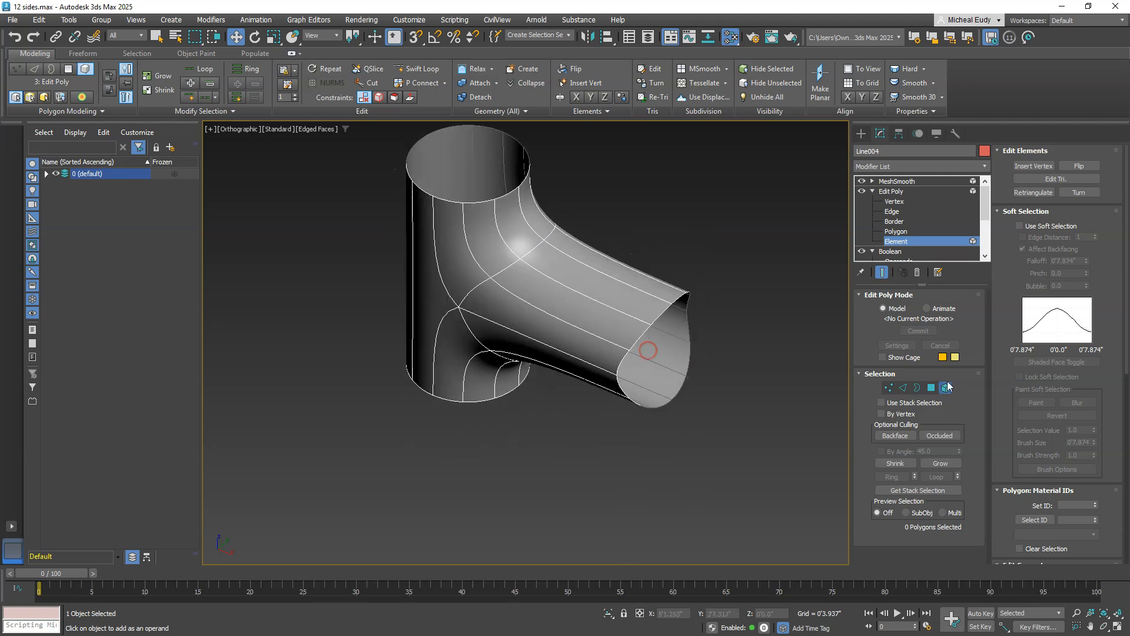
click(916, 388)
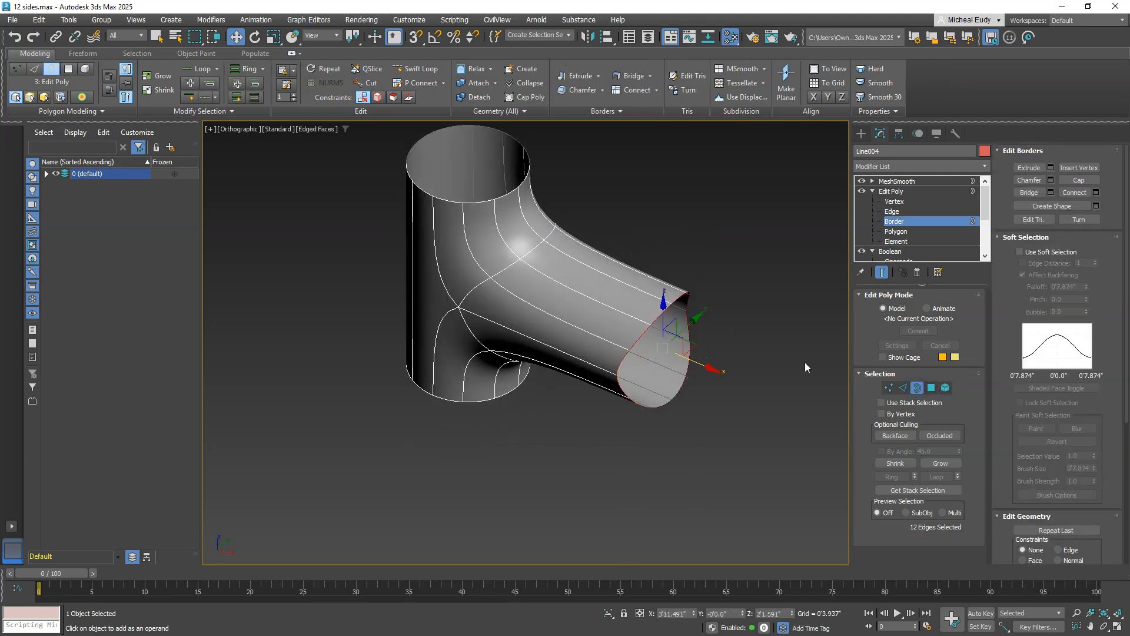
click(1028, 237)
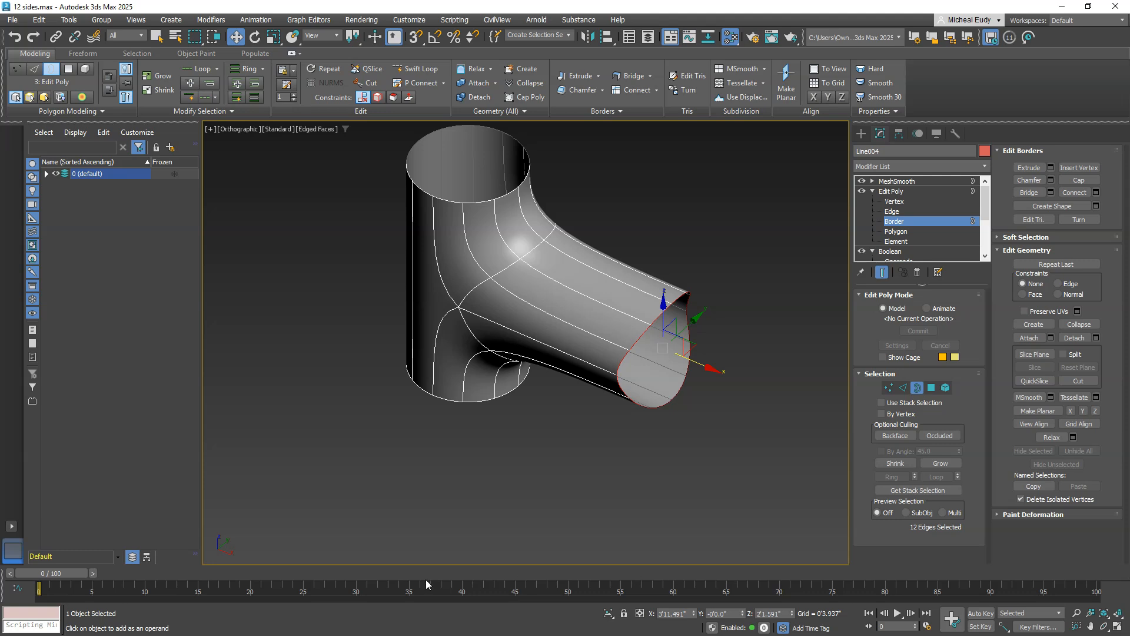
click(1071, 411)
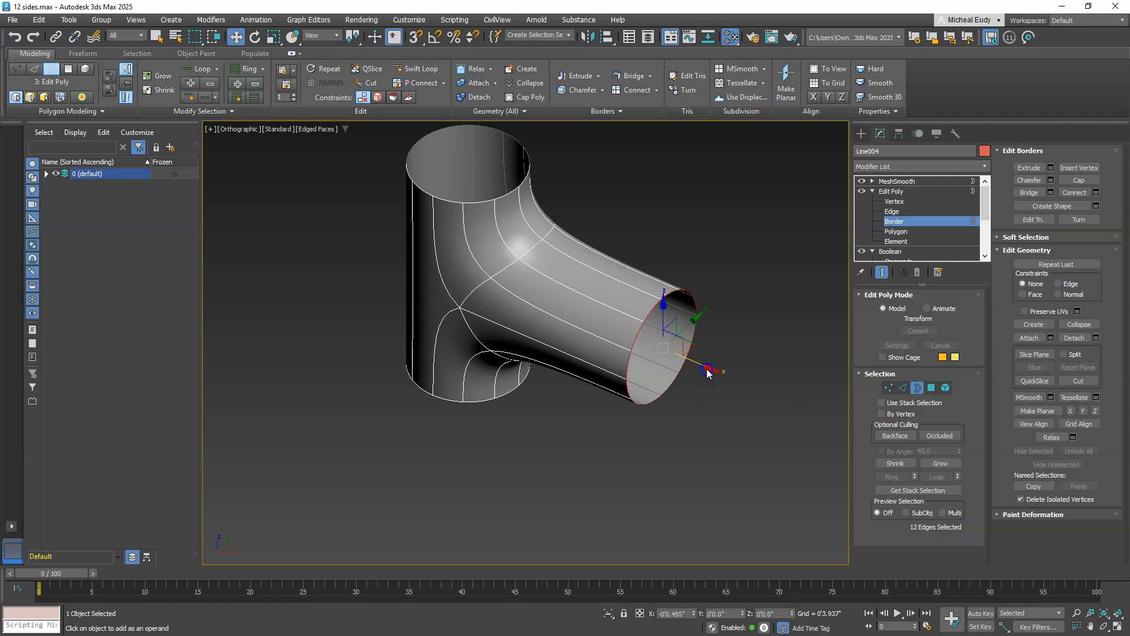
Step: Move the flattened branch border along X toward the upright, leave Border editing and inspect the shortened tee
drag(712, 375, 663, 360)
alt+middle_drag(576, 379, 586, 333)
click(917, 388)
scroll(571, 313, down, 3)
scroll(533, 354, up, 4)
scroll(533, 354, down, 2)
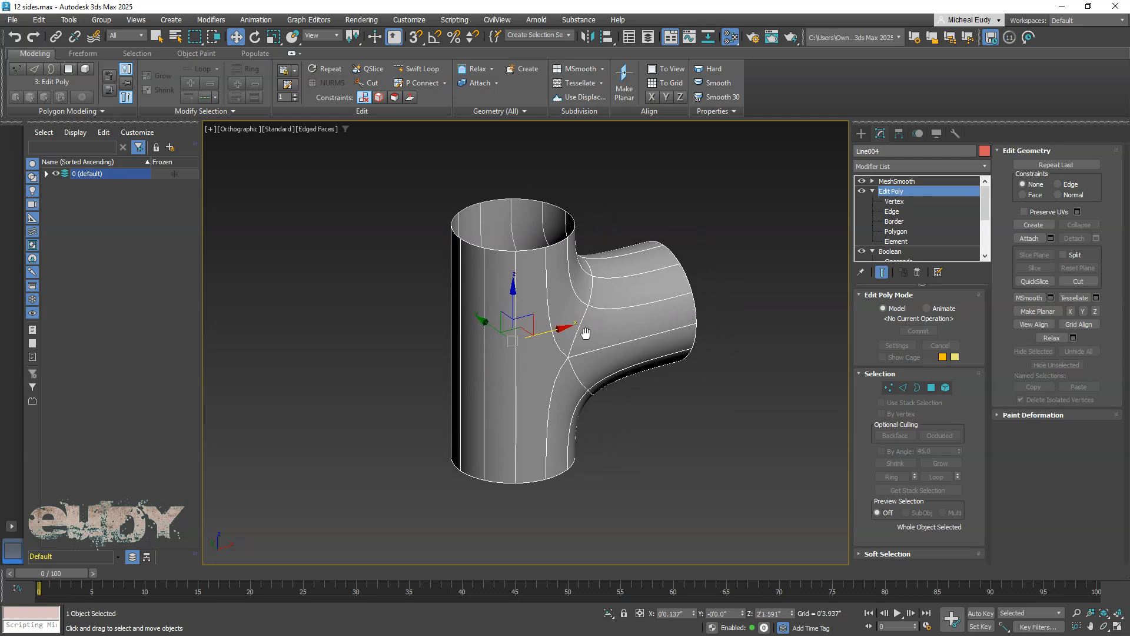